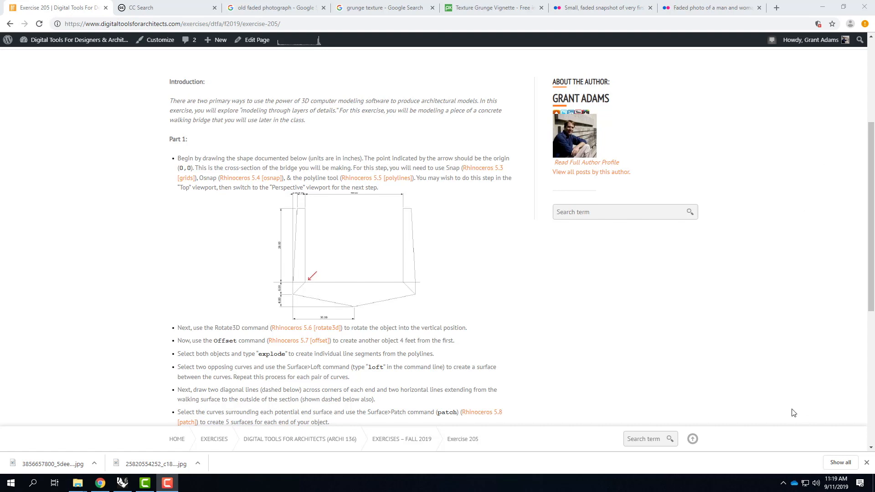
Switch to Rhinoceros and start a new model from the Large Objects - Inches template
{"action": "scroll", "coordinate": [740, 370], "scroll_direction": "up", "scroll_amount": 3}
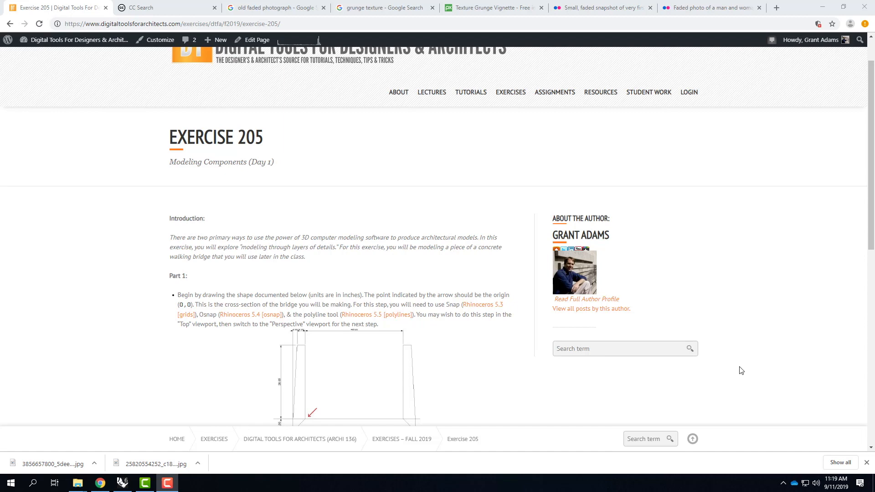
{"action": "scroll", "coordinate": [741, 370], "scroll_direction": "down", "scroll_amount": 2}
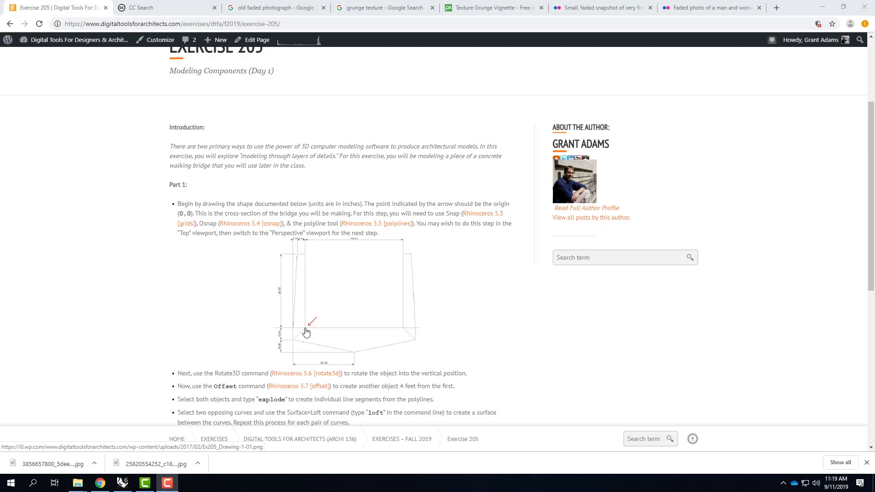
{"action": "left_click", "coordinate": [822, 7]}
{"action": "left_click", "coordinate": [122, 483]}
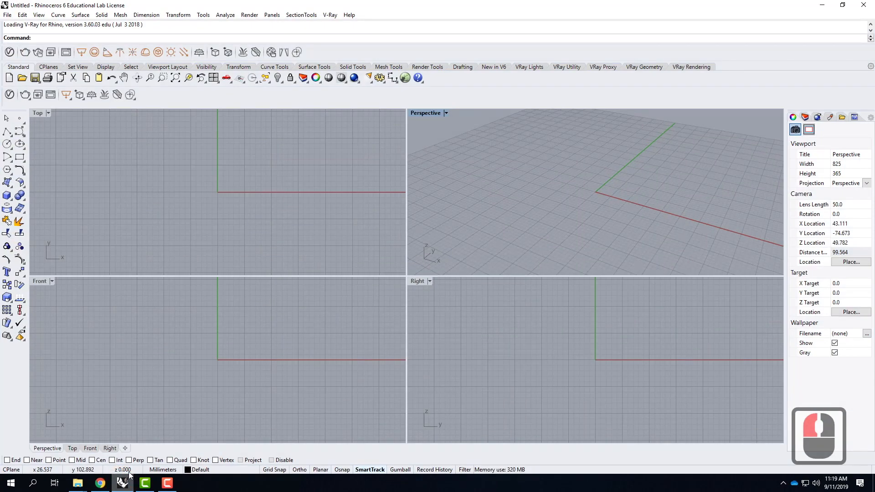
{"action": "left_click", "coordinate": [7, 14]}
{"action": "left_click", "coordinate": [16, 25]}
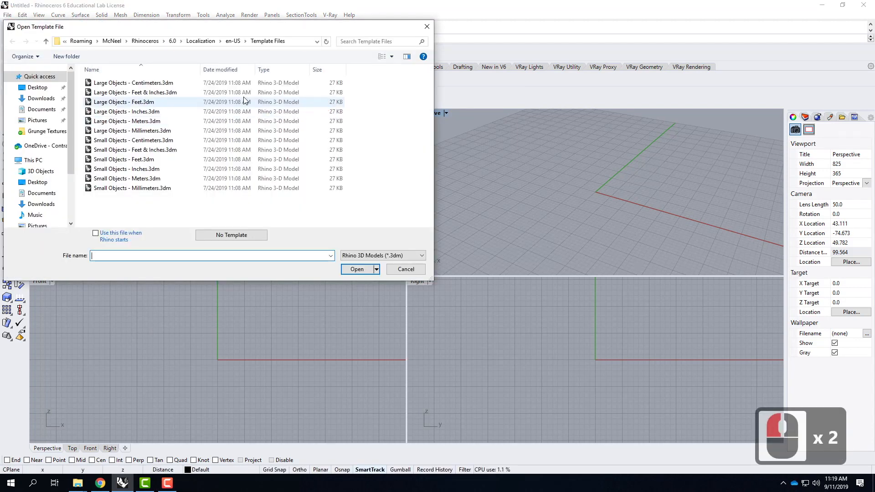
{"action": "left_click", "coordinate": [110, 116]}
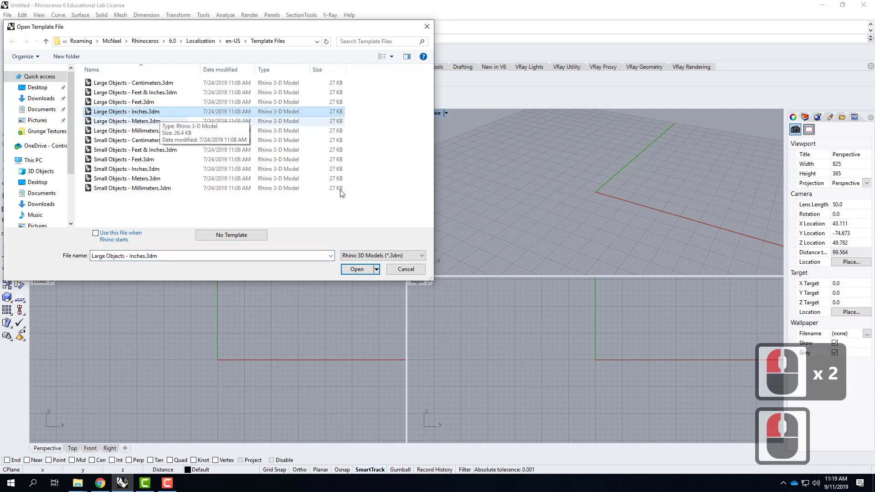
{"action": "left_click", "coordinate": [352, 268]}
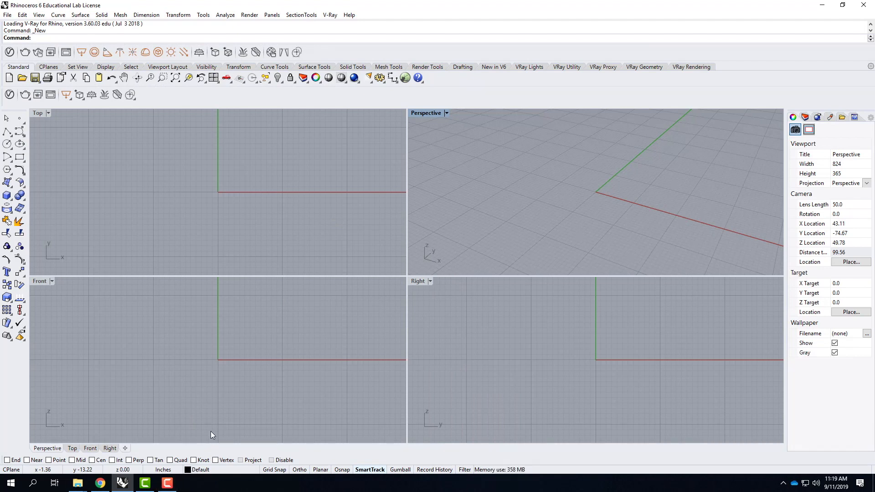
Maximize the Top viewport and start a polyline at the origin, 0,0
{"action": "double_click", "coordinate": [37, 114]}
{"action": "scroll", "coordinate": [318, 333], "scroll_direction": "down", "scroll_amount": 2}
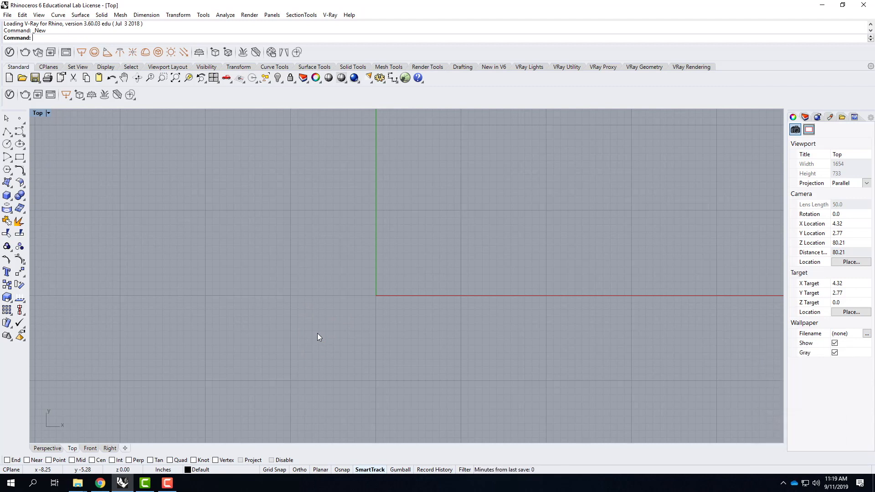
{"action": "left_click", "coordinate": [7, 132]}
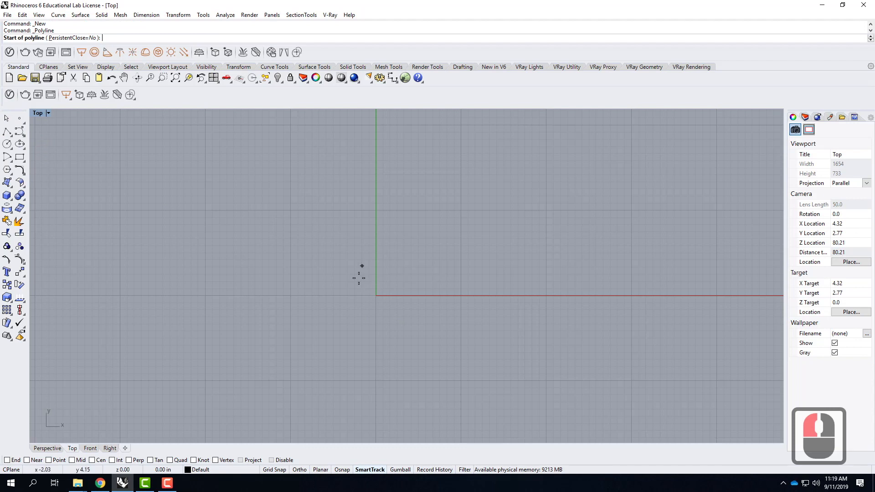
{"action": "type", "text": "0,0"}
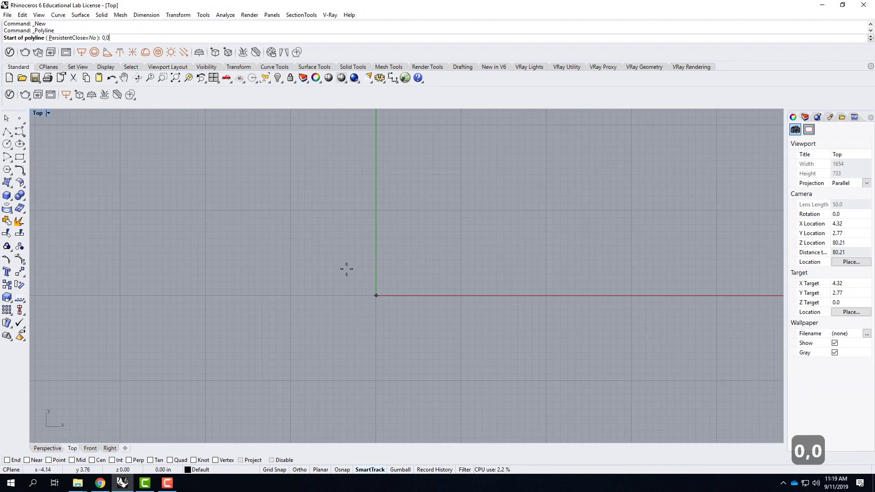
{"action": "key", "text": "Return"}
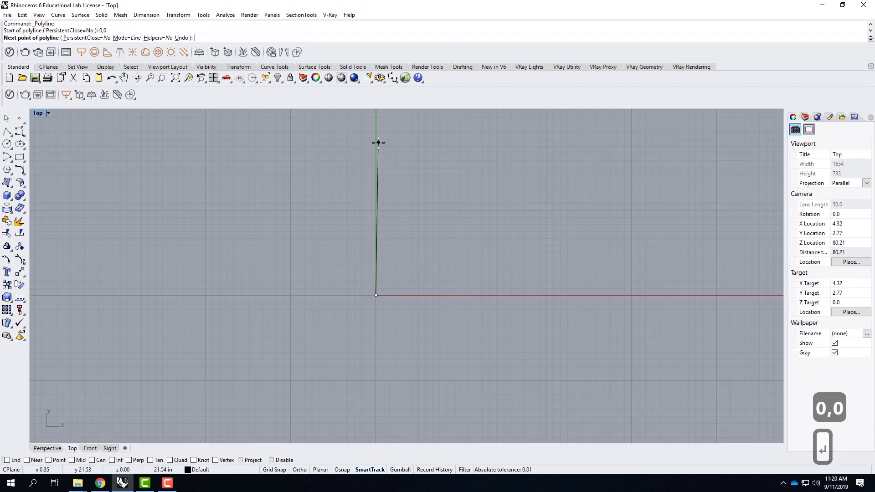
Turn on Ortho and draw the polyline's first segment 36 inches straight up from the origin
{"action": "left_click", "coordinate": [300, 470]}
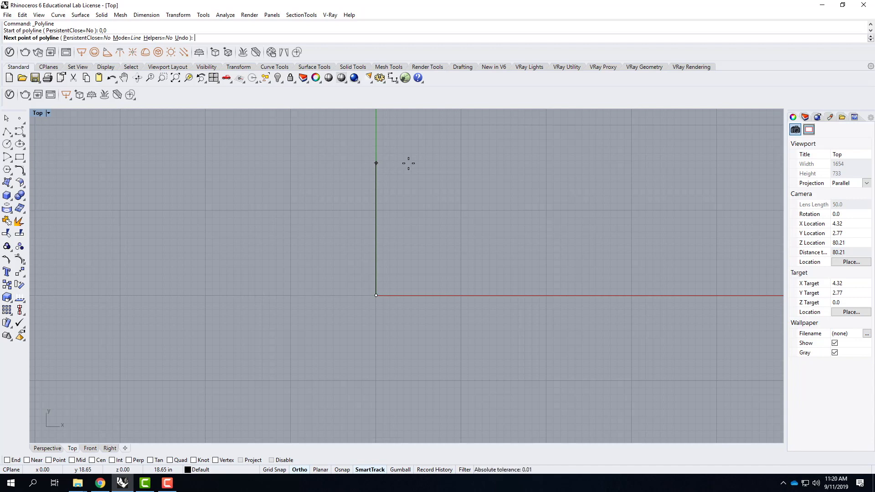
{"action": "type", "text": "36"}
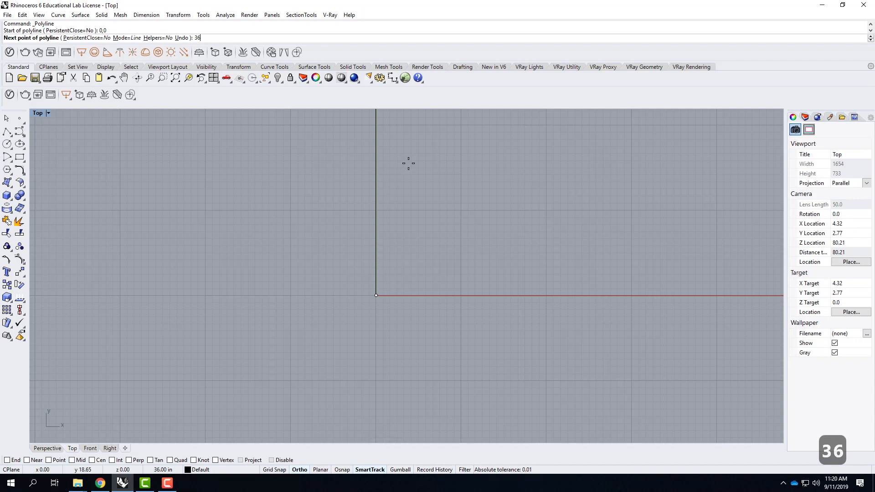
{"action": "key", "text": "Return"}
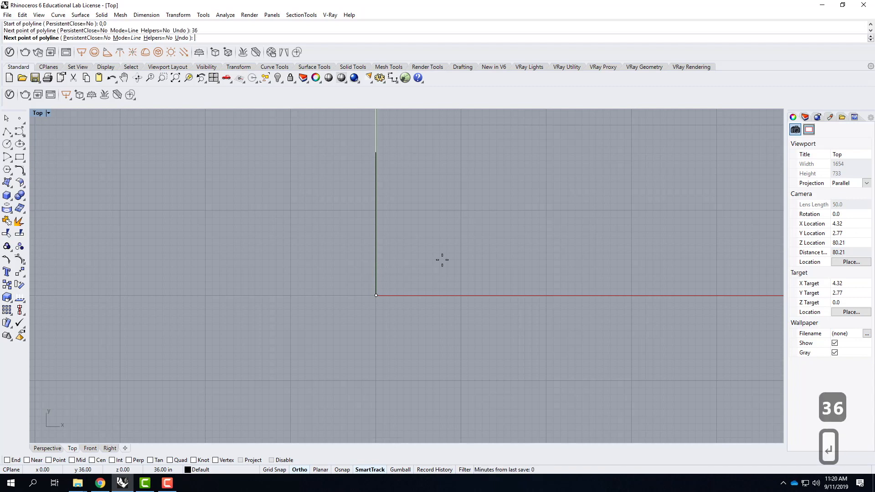
{"action": "scroll", "coordinate": [421, 172], "scroll_direction": "down", "scroll_amount": 13}
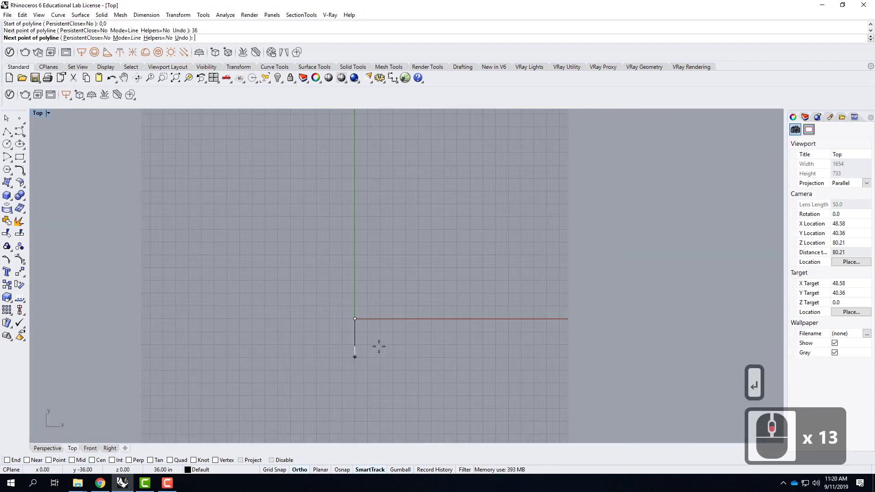
{"action": "left_click", "coordinate": [378, 235]}
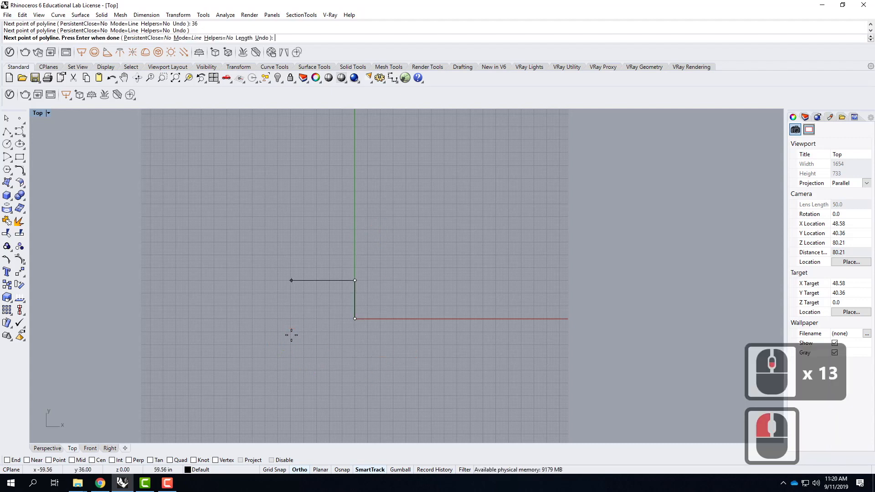
Add a 4-inch horizontal segment to the left from the top of the 36-inch segment and finish the polyline
{"action": "scroll", "coordinate": [303, 319], "scroll_direction": "up", "scroll_amount": 4}
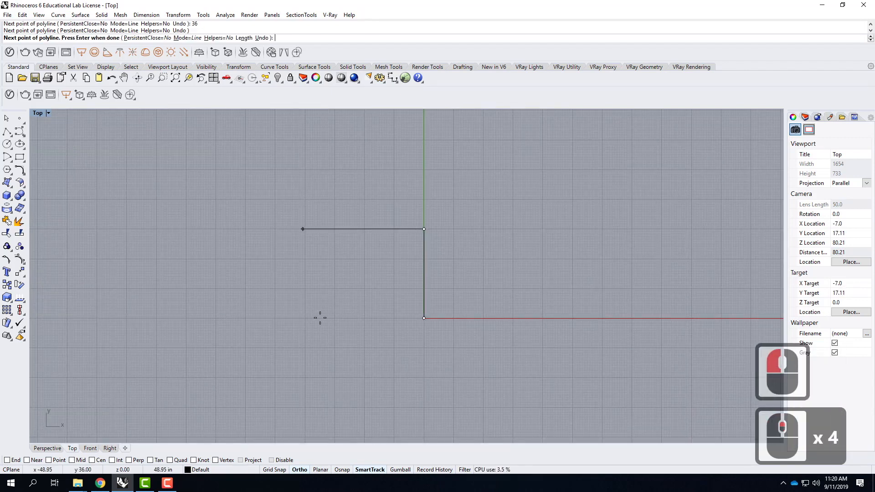
{"action": "type", "text": "4"}
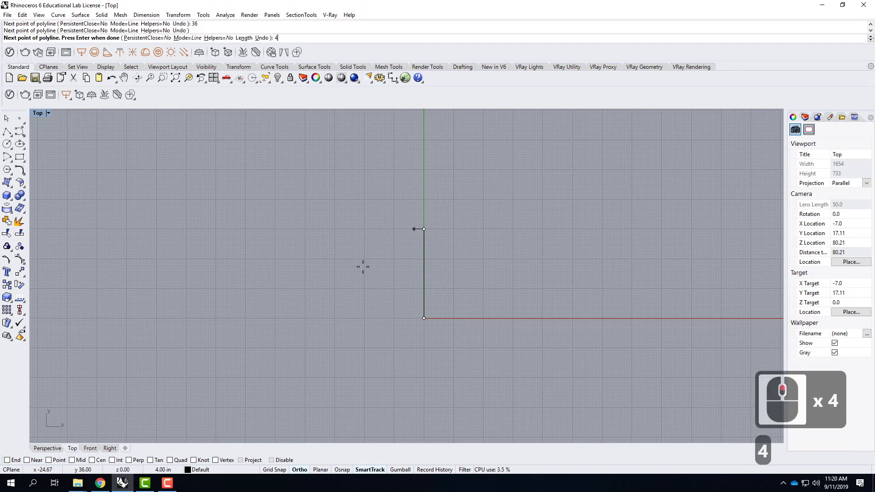
{"action": "key", "text": "Return"}
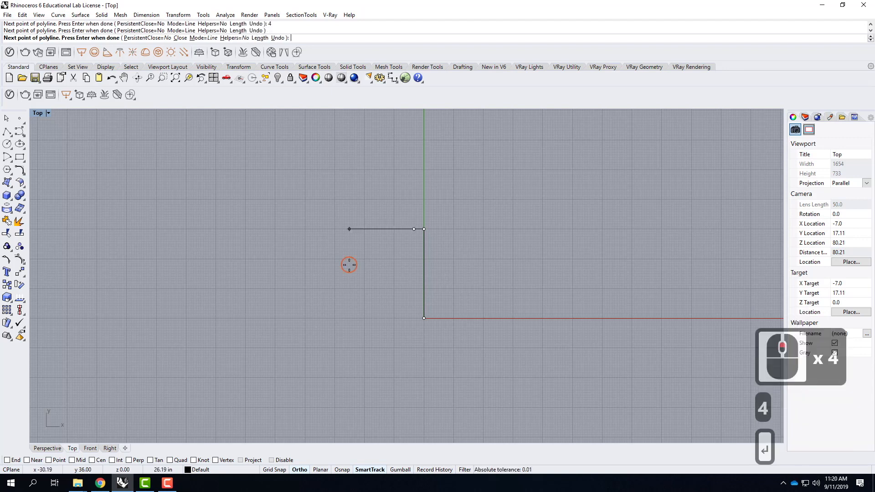
{"action": "left_click", "coordinate": [284, 398]}
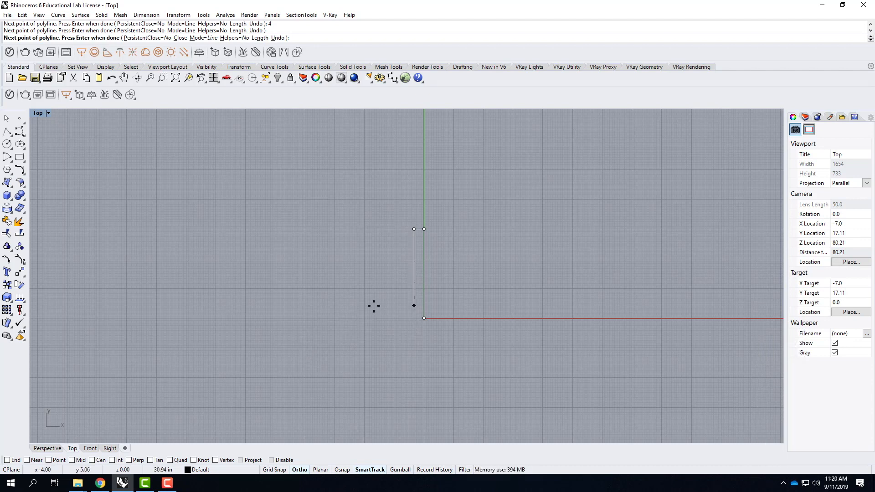
{"action": "scroll", "coordinate": [374, 305], "scroll_direction": "up", "scroll_amount": 2}
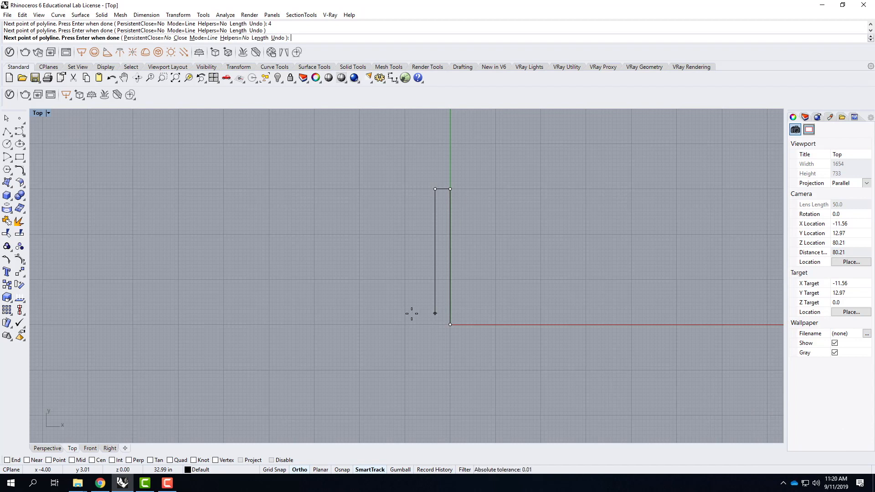
{"action": "key", "text": "Return"}
Restart the Polyline command and turn on the End, Mid and Perp object snaps
{"action": "right_click", "coordinate": [419, 217]}
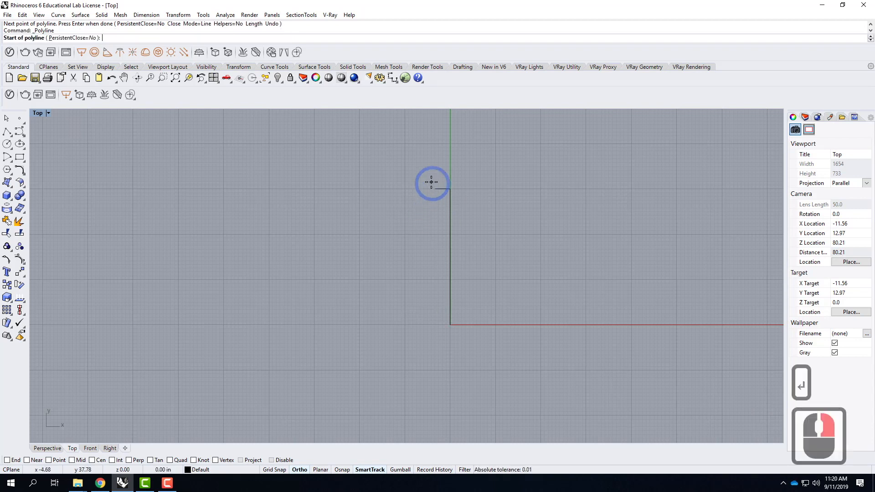
{"action": "left_click", "coordinate": [7, 460]}
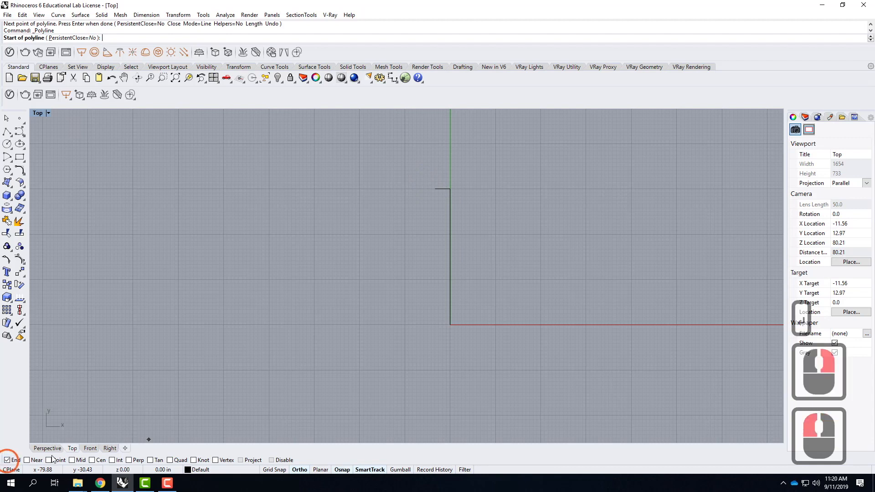
{"action": "left_click", "coordinate": [71, 460]}
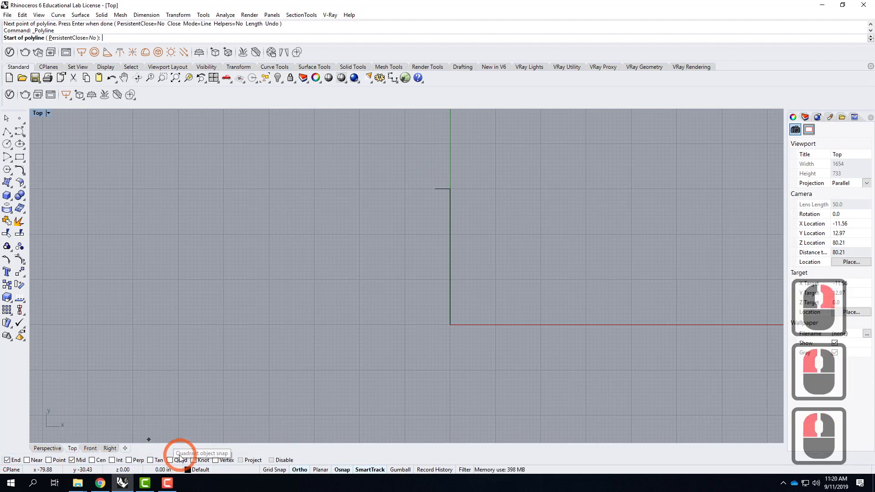
{"action": "left_click", "coordinate": [129, 460]}
{"action": "left_click", "coordinate": [433, 157]}
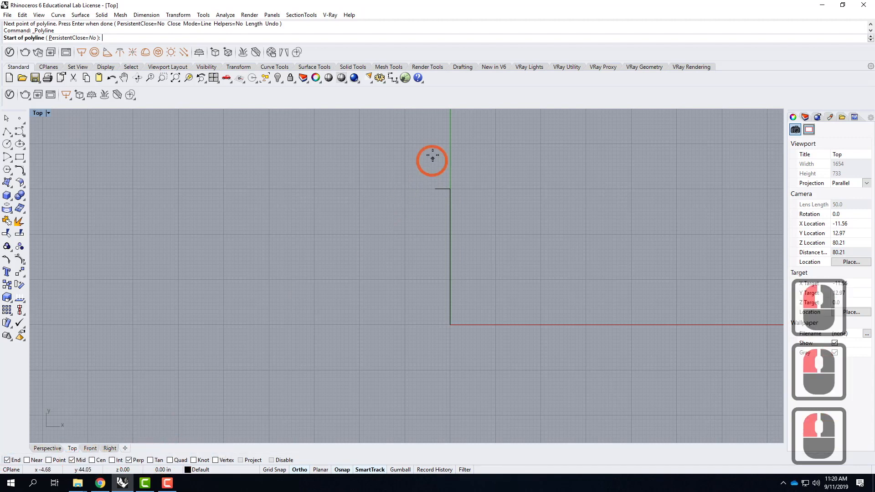
Draw a helper polyline from the open end of the 4-inch segment, 36 inches down and 2 inches to the left
{"action": "left_click", "coordinate": [434, 188]}
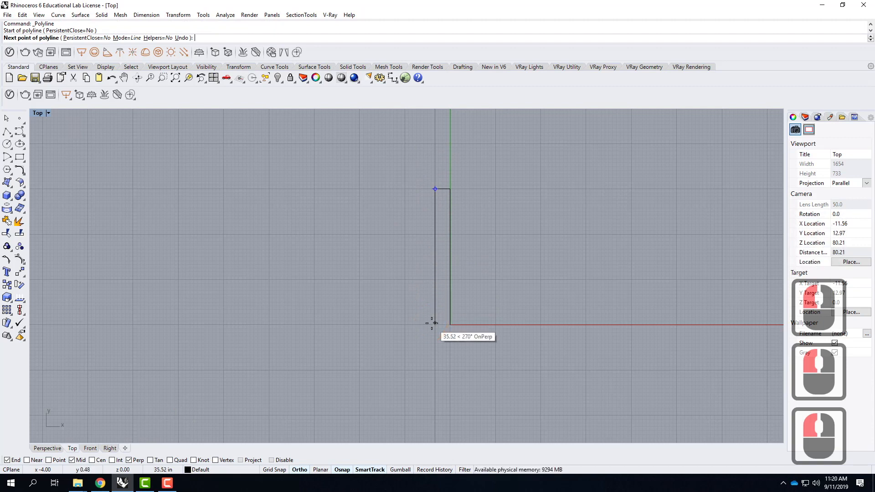
{"action": "type", "text": "36\""}
{"action": "key", "text": "Return"}
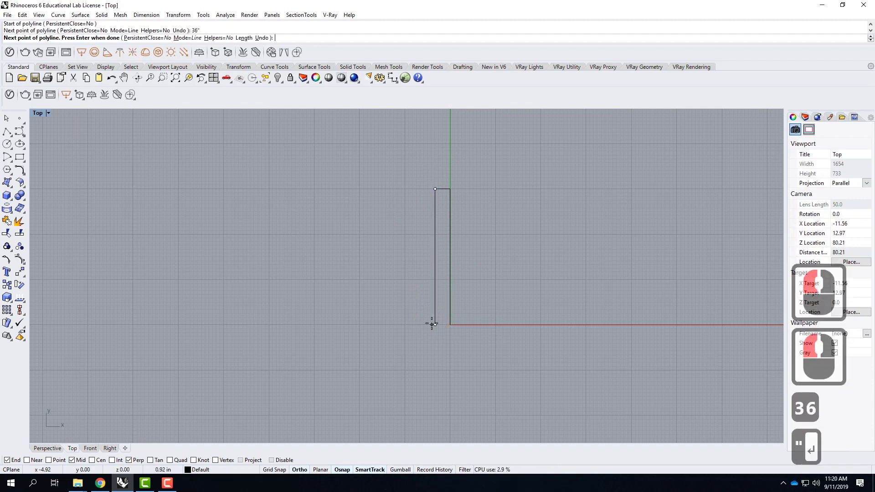
{"action": "type", "text": "2\""}
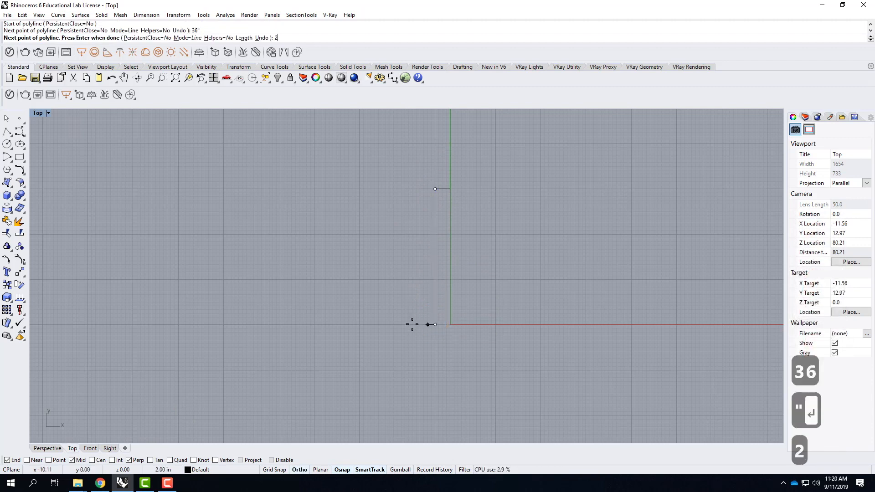
{"action": "key", "text": "Return"}
{"action": "left_click", "coordinate": [412, 324]}
{"action": "key", "text": "Return"}
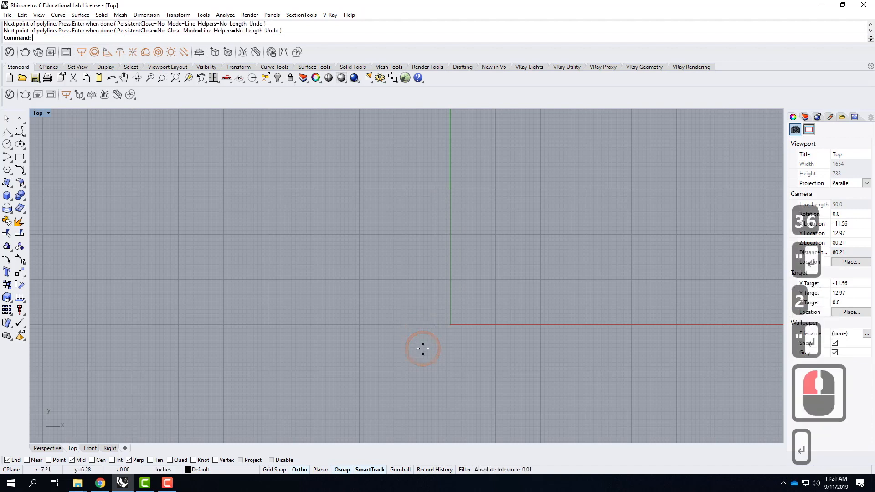
Draw a sloped line from the helper polyline's upper end to the outer end of its 2-inch segment
{"action": "right_click", "coordinate": [440, 195]}
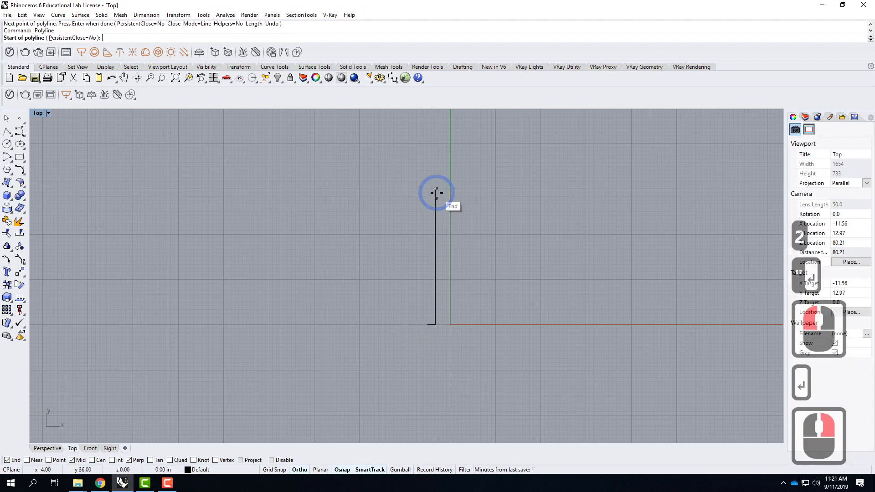
{"action": "left_click", "coordinate": [434, 190]}
{"action": "left_click", "coordinate": [422, 324]}
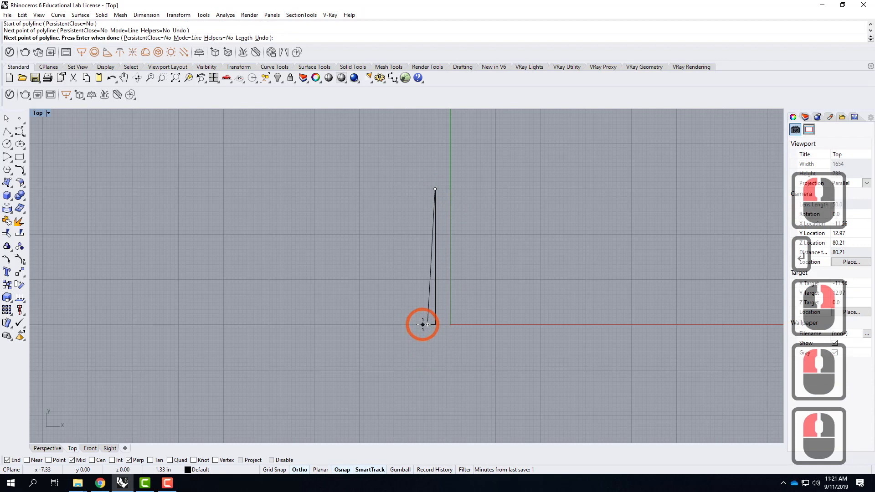
{"action": "key", "text": "Return"}
Delete the helper polyline and the sloped line together
{"action": "left_click", "coordinate": [429, 313]}
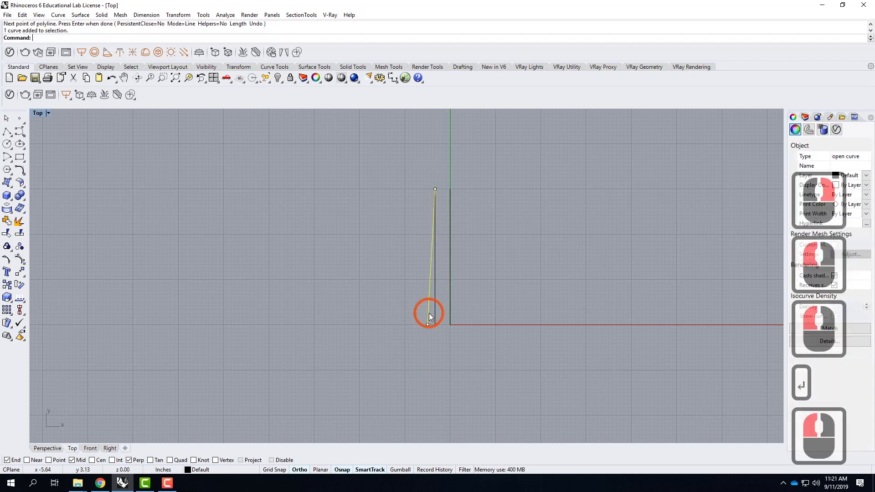
{"action": "left_click", "coordinate": [438, 336]}
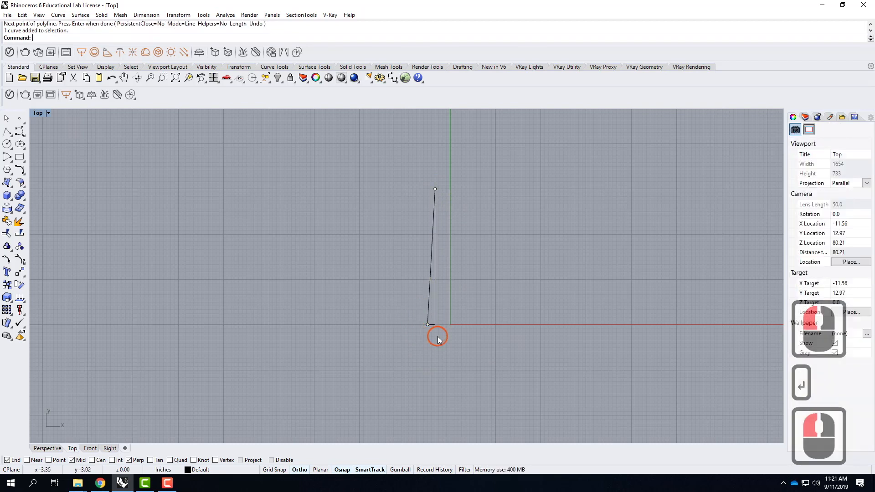
{"action": "double_click", "coordinate": [401, 293]}
{"action": "left_click_drag", "start_coordinate": [438, 336], "coordinate": [398, 285]}
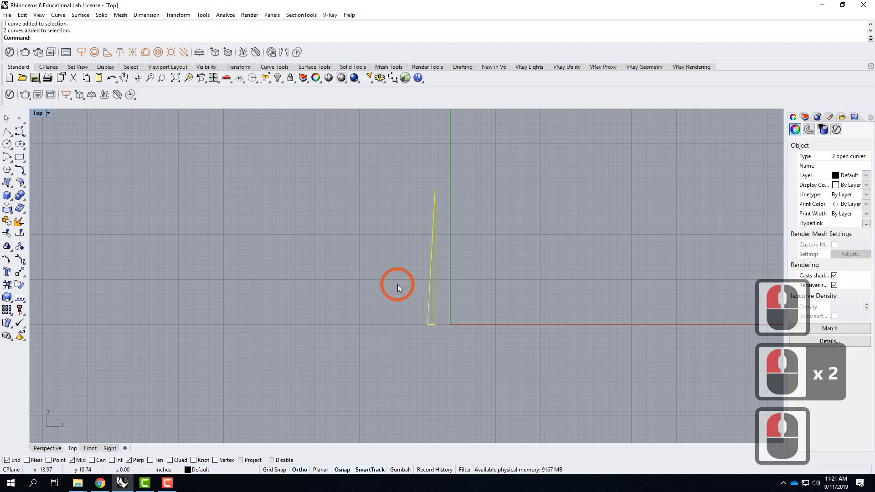
{"action": "key", "text": "Delete"}
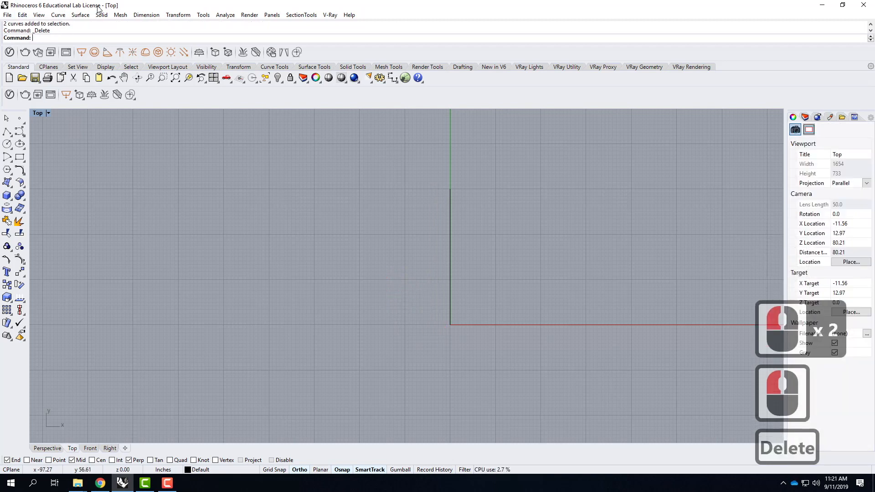
Turn off GPU Tessellation in the OpenGL view settings of the Rhino options and accept the change
{"action": "left_click", "coordinate": [272, 15]}
{"action": "left_click", "coordinate": [203, 15]}
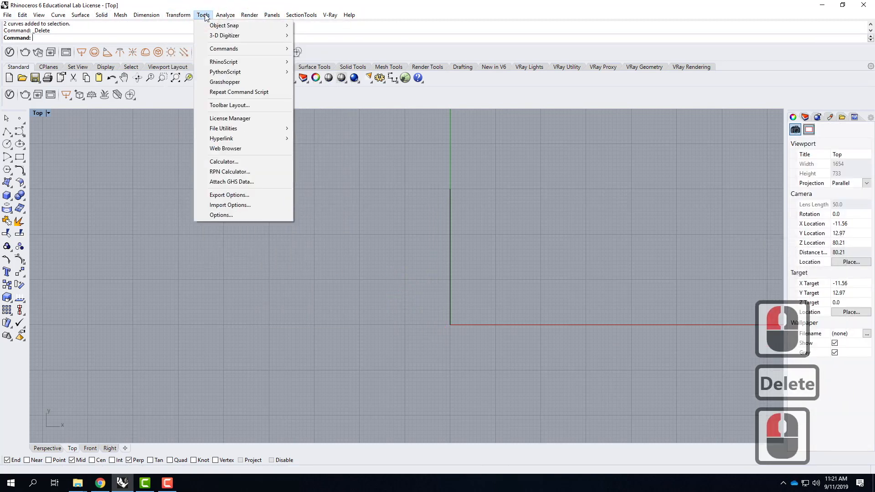
{"action": "left_click", "coordinate": [225, 217]}
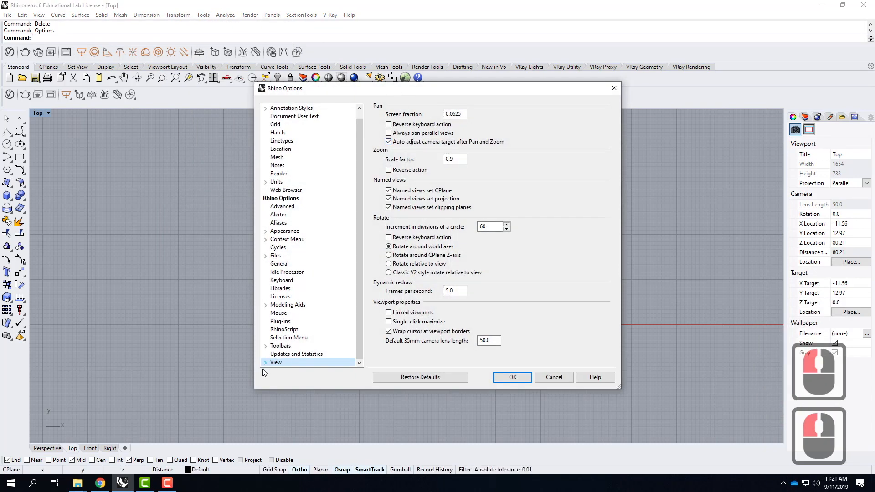
{"action": "left_click", "coordinate": [265, 363]}
{"action": "double_click", "coordinate": [287, 362]}
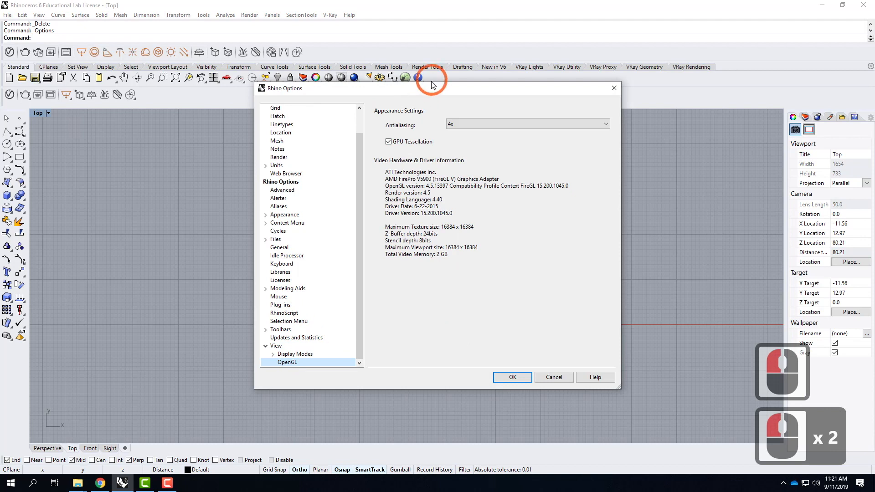
{"action": "left_click", "coordinate": [388, 142]}
{"action": "left_click", "coordinate": [512, 377]}
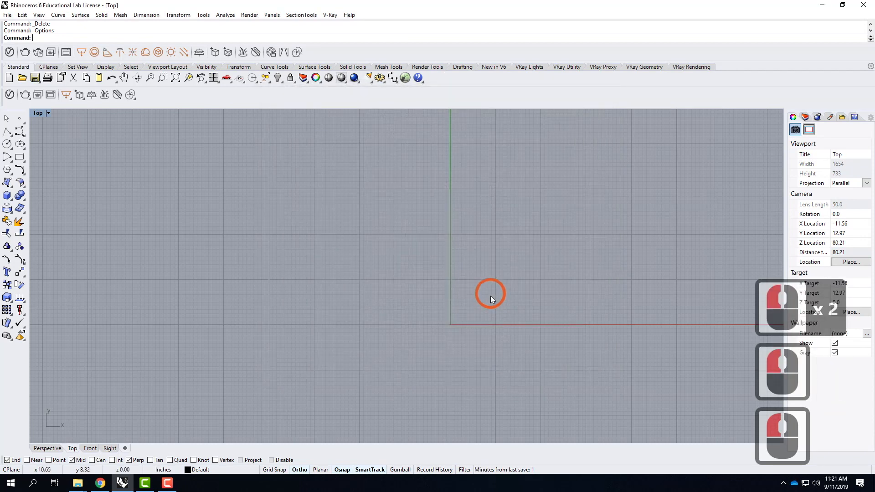
Start a polyline at the open end of the 4-inch segment and draw its first sloped segment to relative point @-2,-36
{"action": "left_click", "coordinate": [7, 131]}
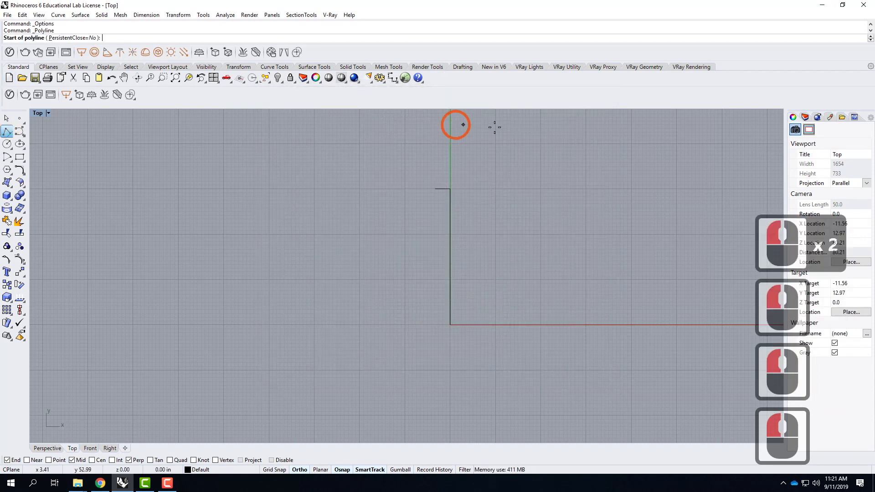
{"action": "left_click", "coordinate": [434, 188]}
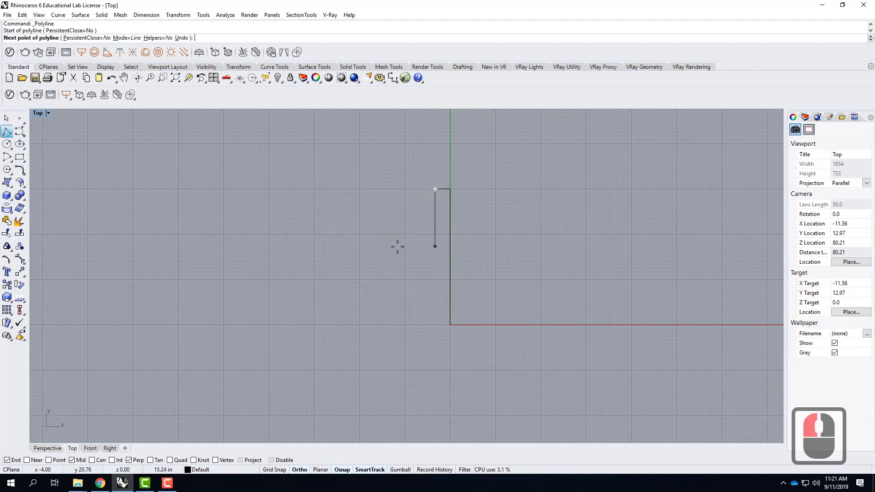
{"action": "type", "text": "@"}
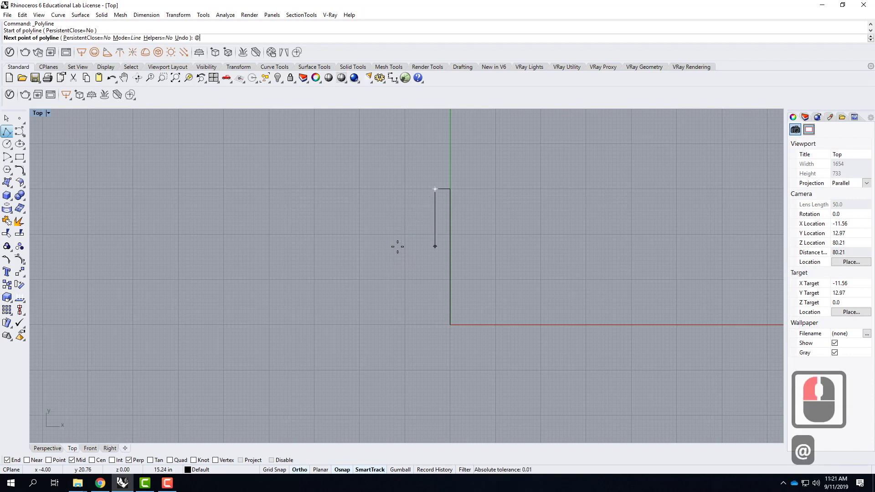
{"action": "type", "text": "-2"}
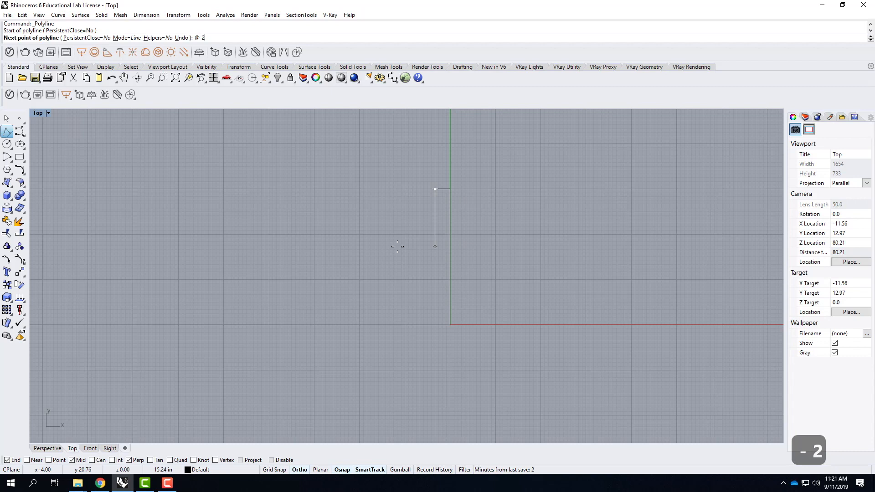
{"action": "type", "text": ",-36"}
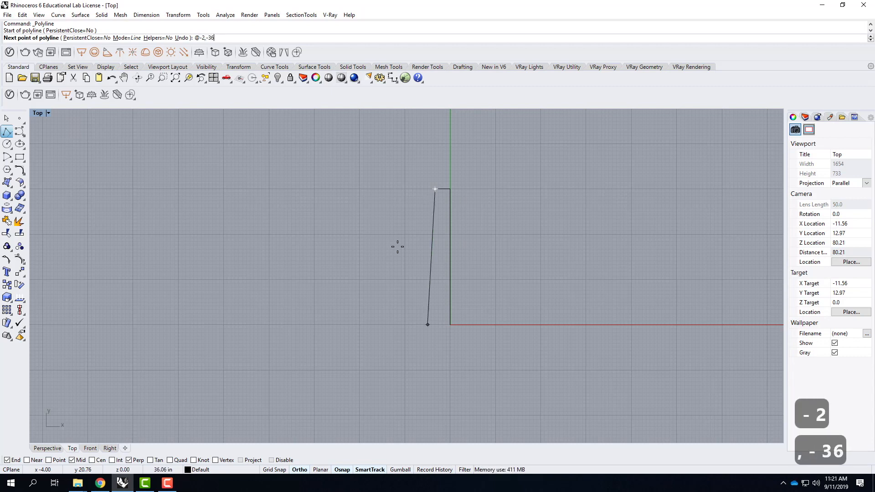
{"action": "key", "text": "Return"}
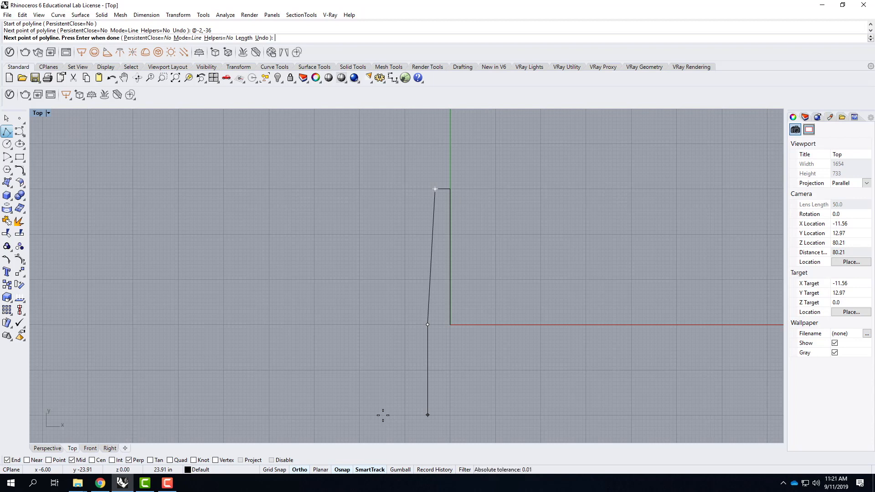
{"action": "type", "text": "6\""}
{"action": "key", "text": "Return"}
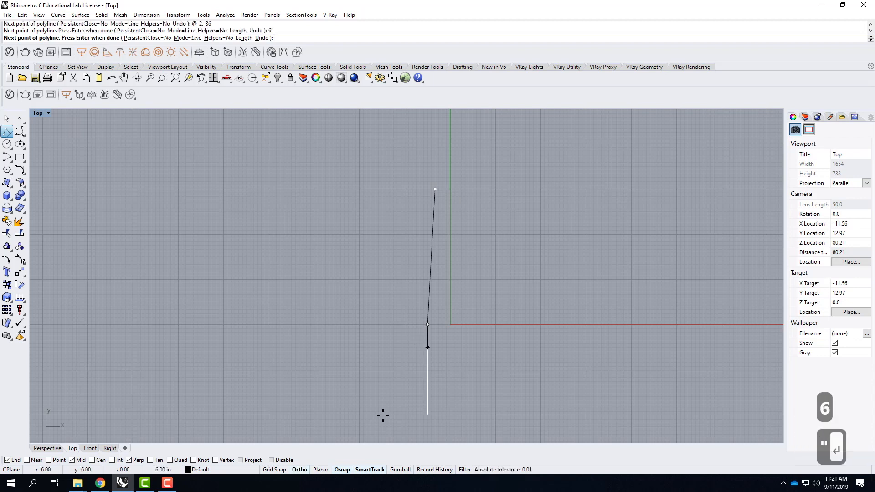
{"action": "left_click", "coordinate": [495, 385]}
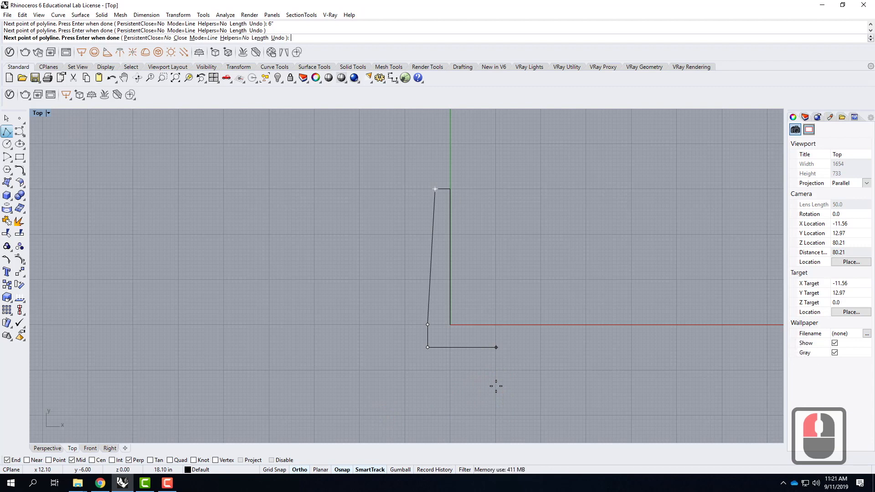
{"action": "type", "text": "@"}
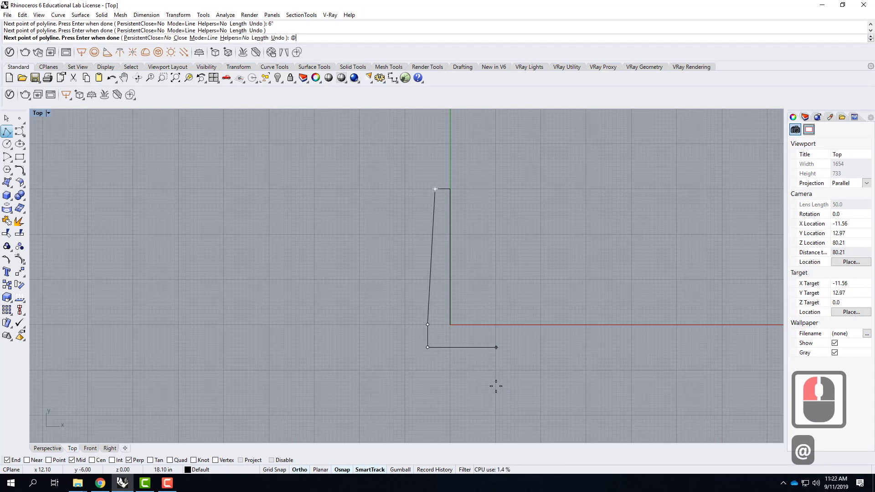
{"action": "type", "text": "30"}
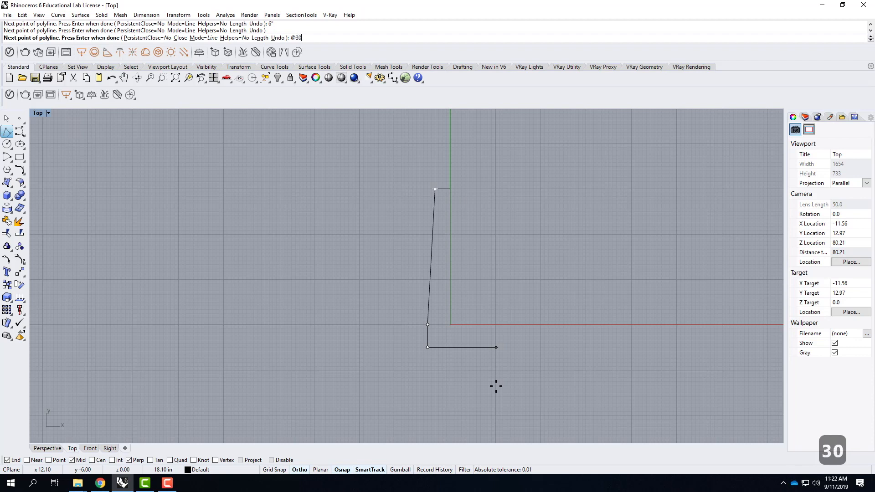
{"action": "type", "text": ",-6"}
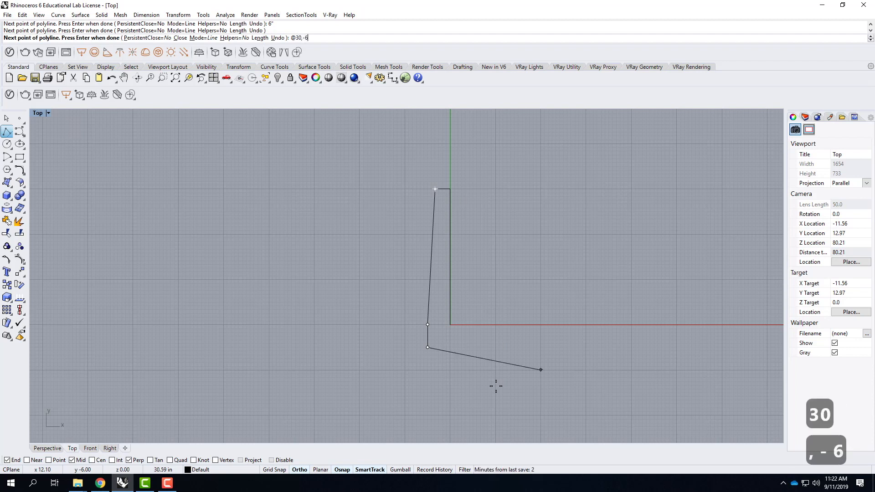
{"action": "type", "text": "\""}
{"action": "key", "text": "Return"}
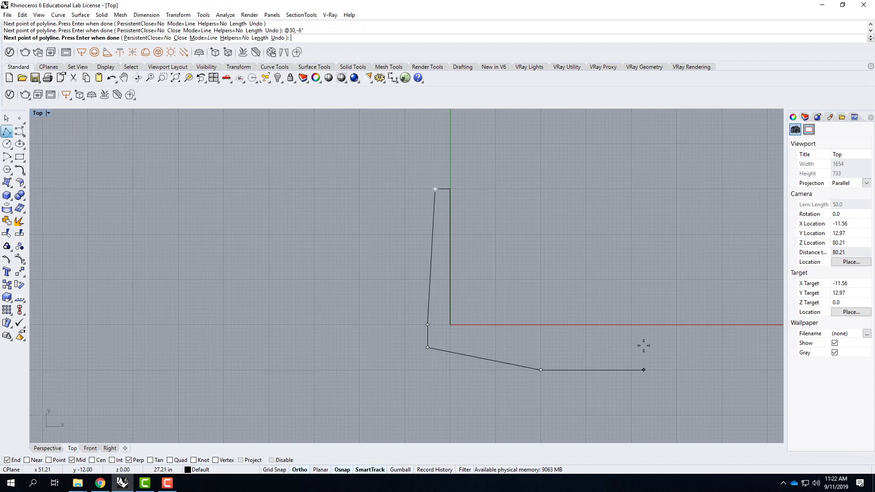
{"action": "type", "text": "@30"}
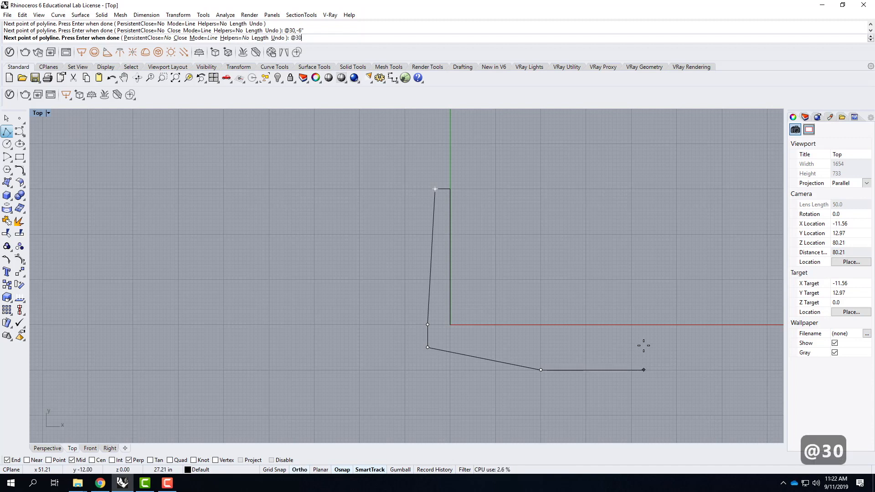
{"action": "type", "text": ",6"}
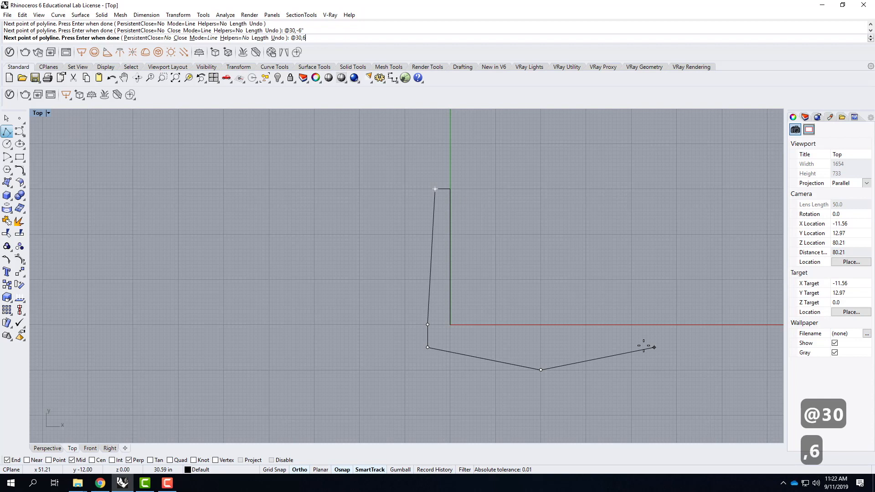
{"action": "key", "text": "Return"}
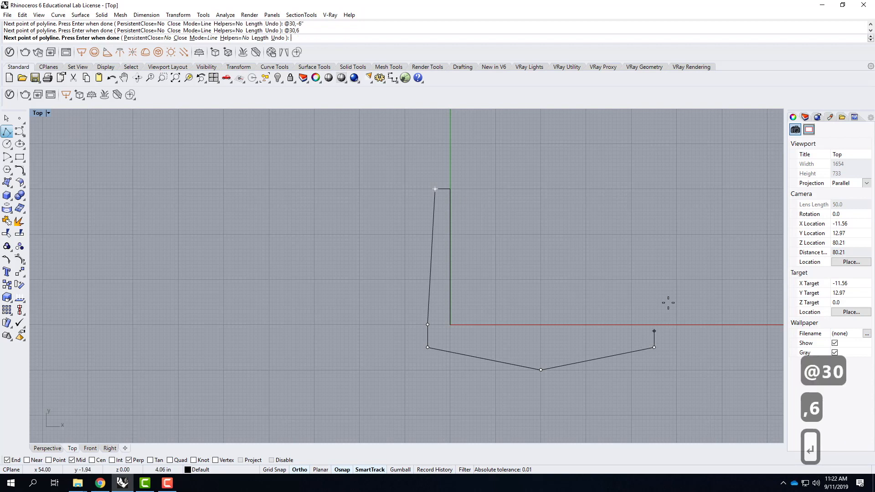
{"action": "type", "text": "6\""}
{"action": "key", "text": "Return"}
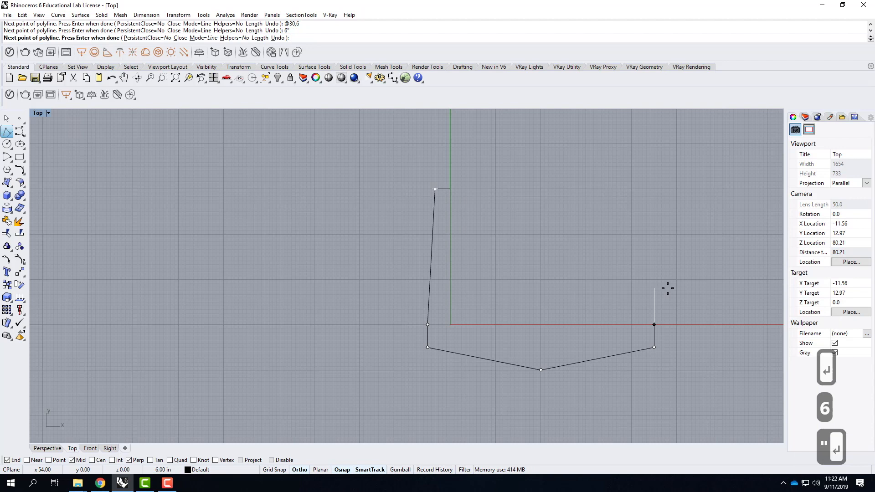
{"action": "left_click", "coordinate": [585, 189]}
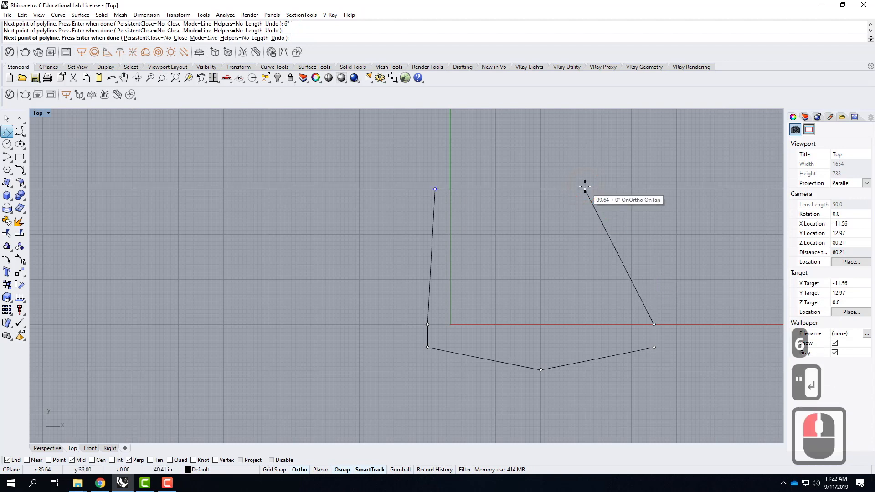
{"action": "type", "text": "@"}
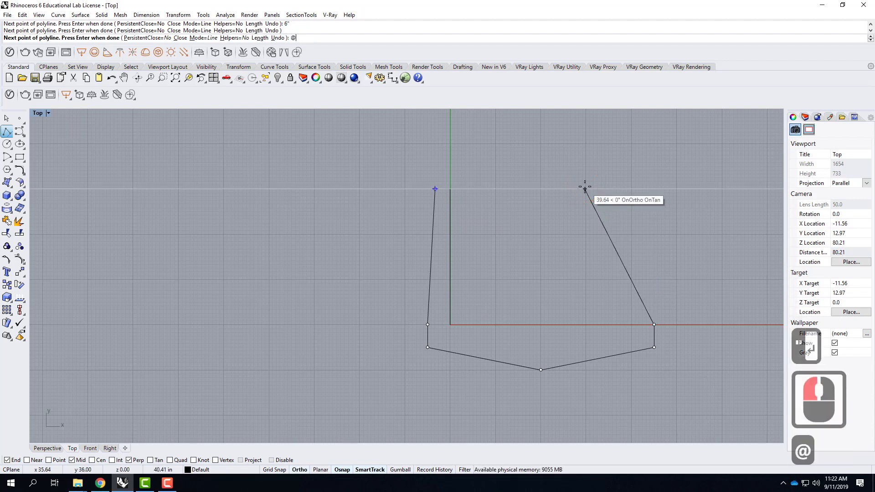
{"action": "type", "text": "-2,36"}
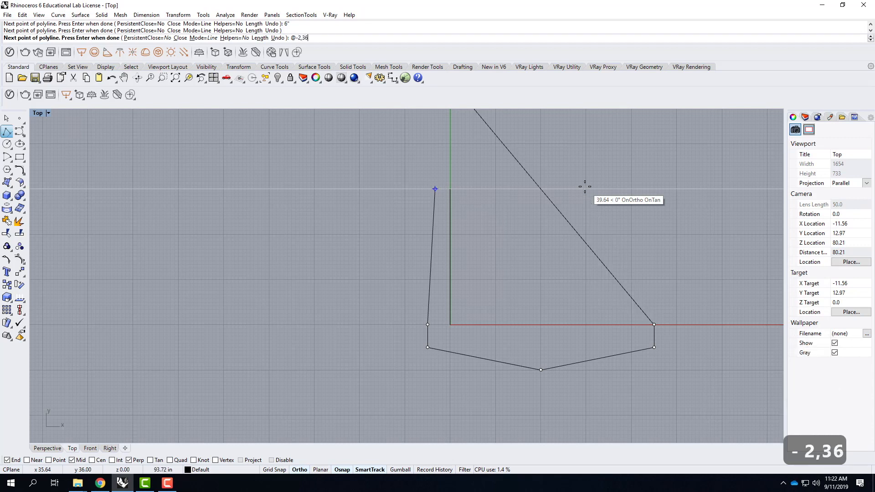
{"action": "key", "text": "Return"}
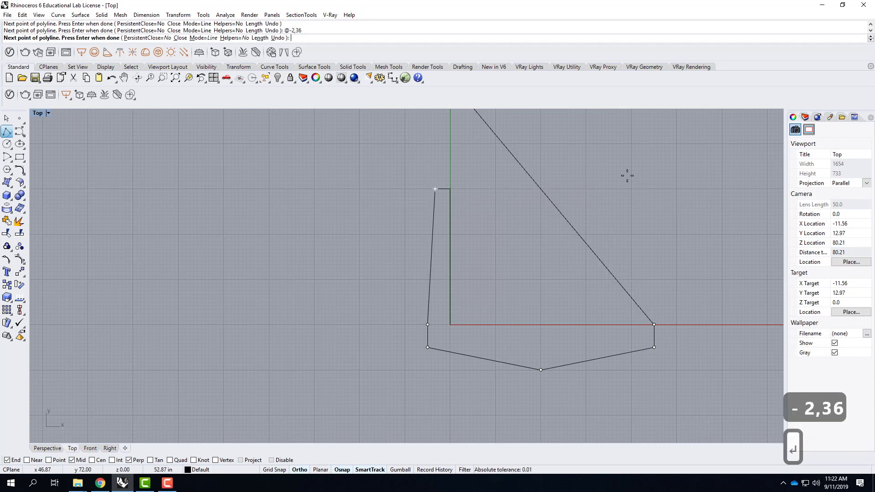
{"action": "key", "text": "ctrl+z"}
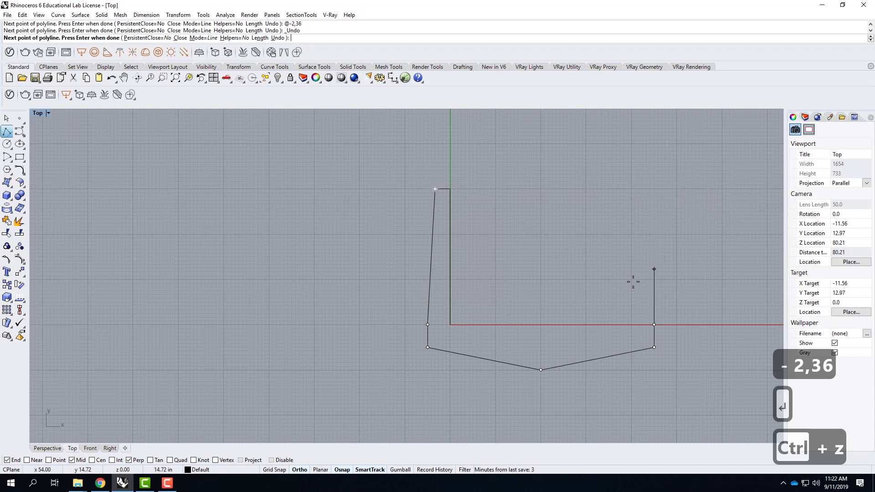
Draw the second wall's outer sloped segment to relative point @-2,36 and its 4-inch top segment toward the inside
{"action": "type", "text": "@"}
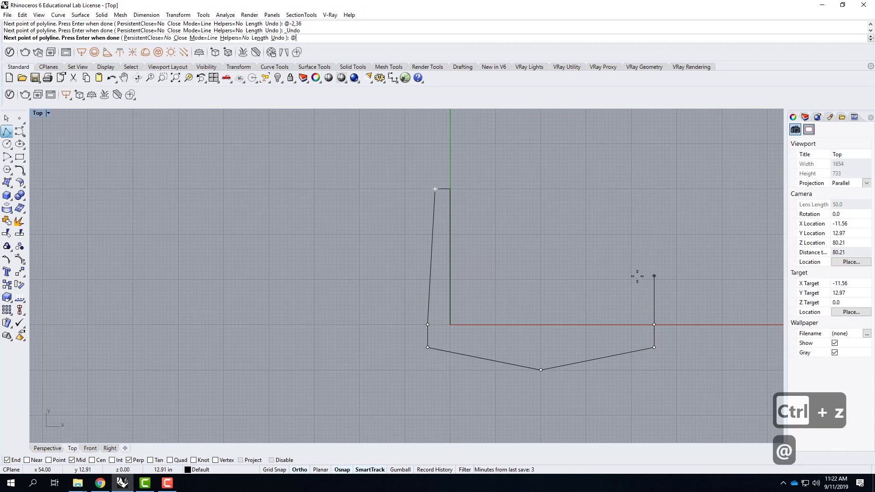
{"action": "type", "text": "-2,36"}
{"action": "key", "text": "Return"}
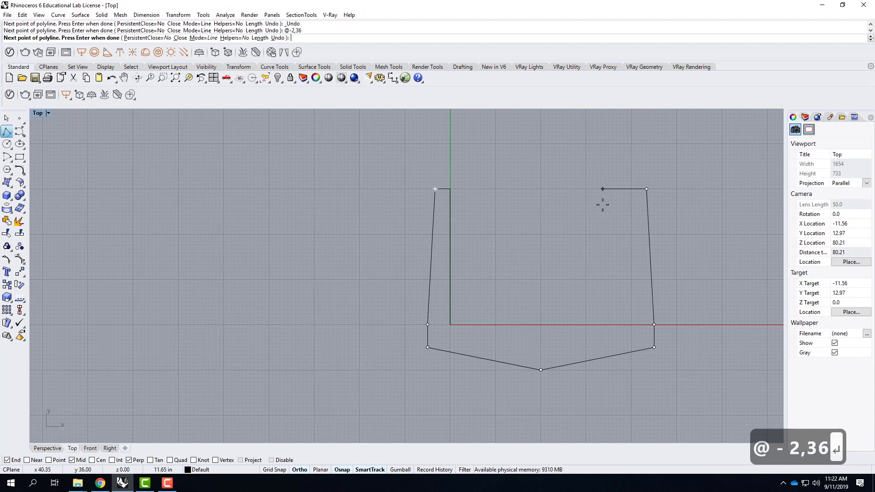
{"action": "type", "text": "4\""}
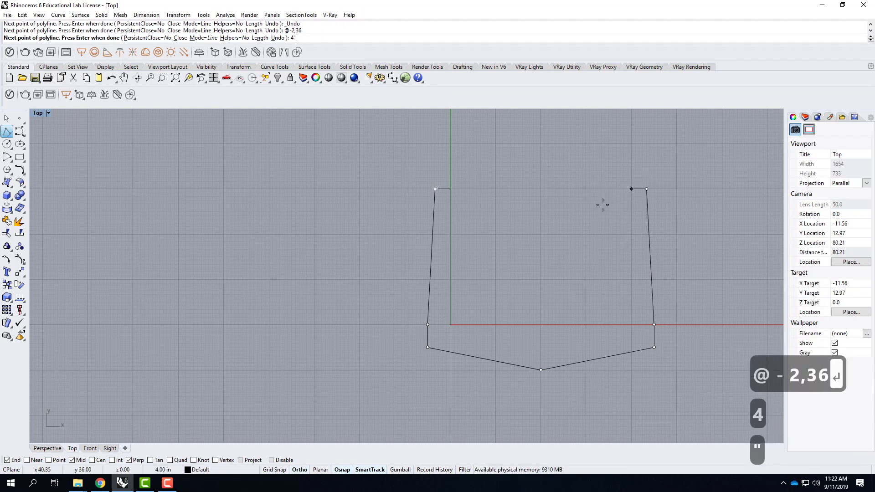
{"action": "key", "text": "Return"}
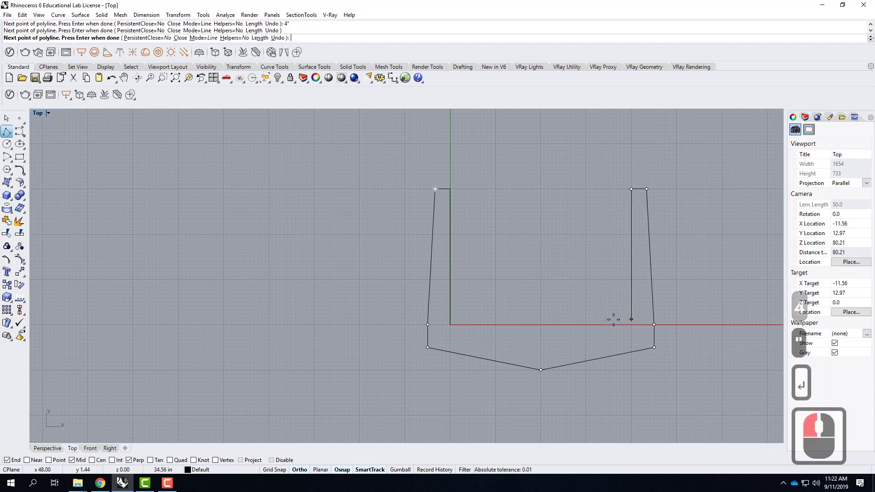
Draw the wall's inner side 36 inches straight down and end the polyline at the origin
{"action": "type", "text": "36\""}
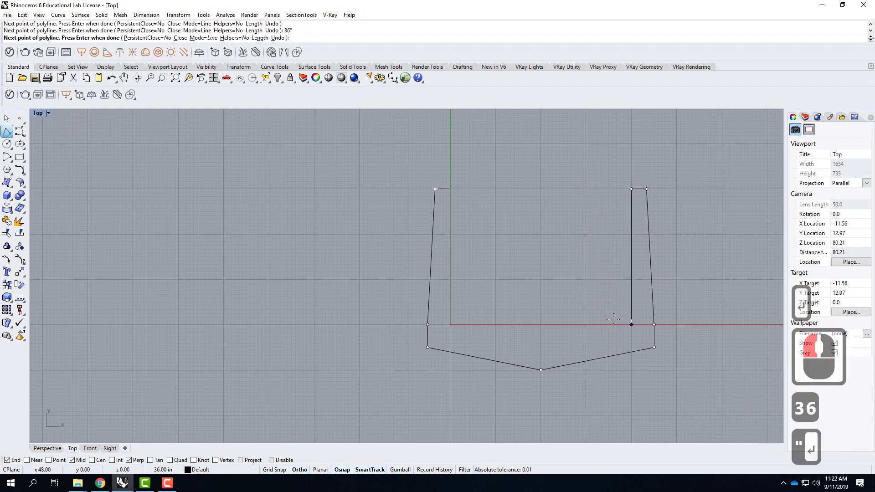
{"action": "left_click", "coordinate": [463, 313]}
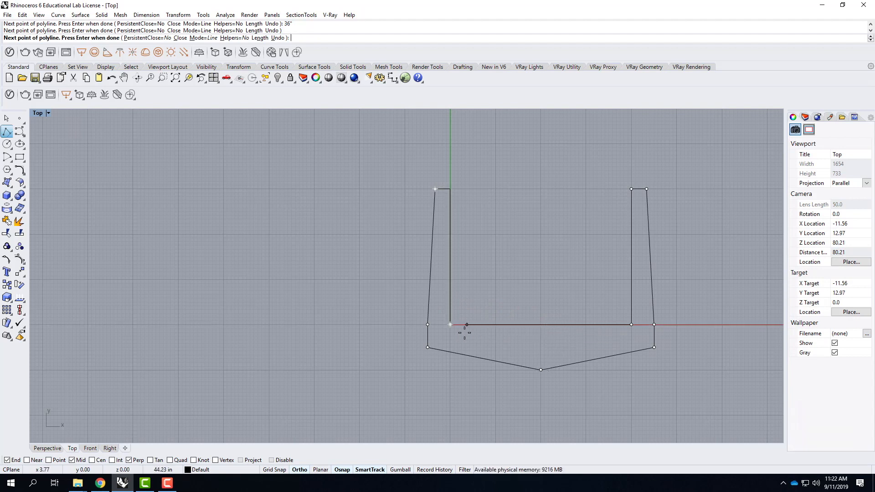
{"action": "left_click", "coordinate": [451, 326]}
{"action": "key", "text": "Return"}
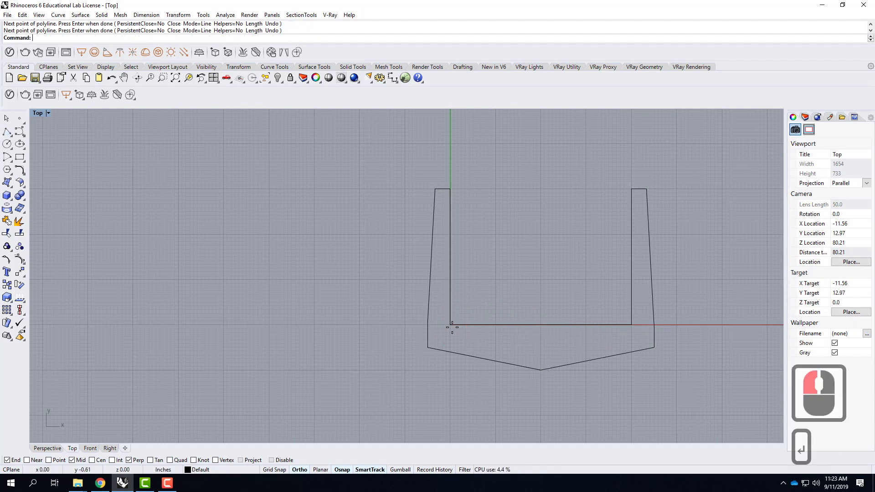
Join the two open polylines of the bridge cross-section into one curve
{"action": "left_click", "coordinate": [451, 304]}
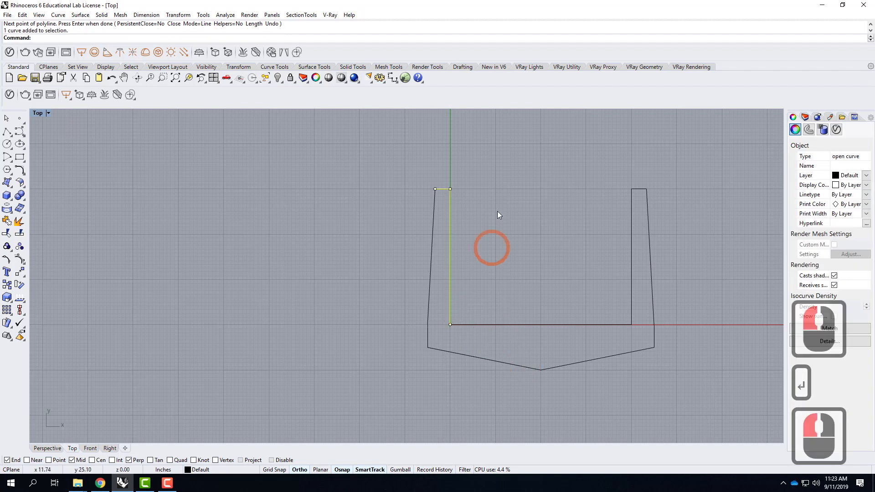
{"action": "left_click", "coordinate": [375, 130]}
{"action": "left_click_drag", "start_coordinate": [463, 226], "coordinate": [705, 410]}
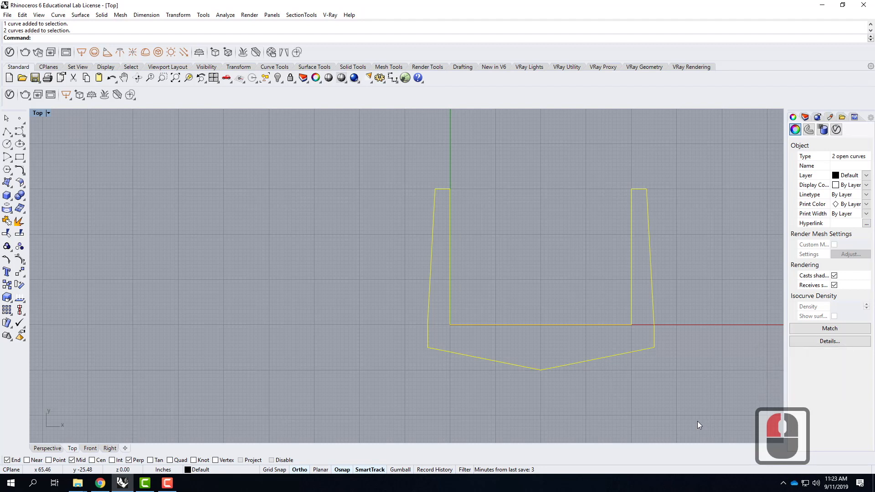
{"action": "type", "text": "join"}
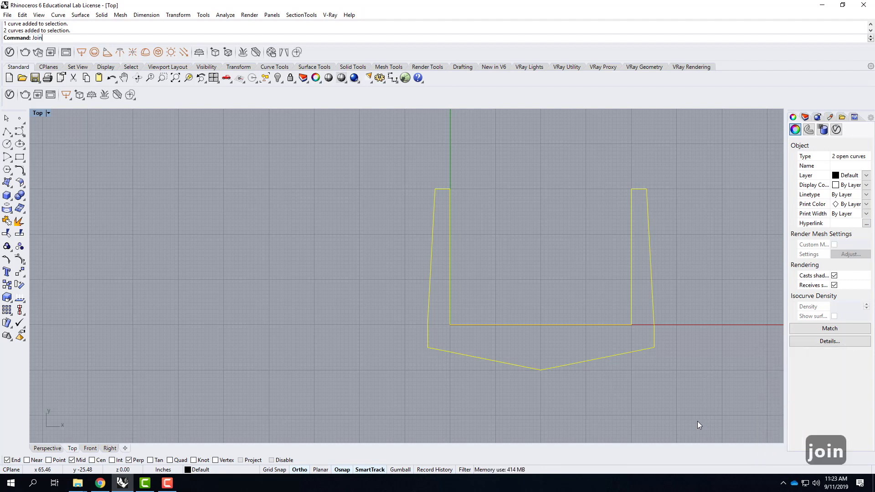
{"action": "key", "text": "Return"}
{"action": "left_click", "coordinate": [23, 15]}
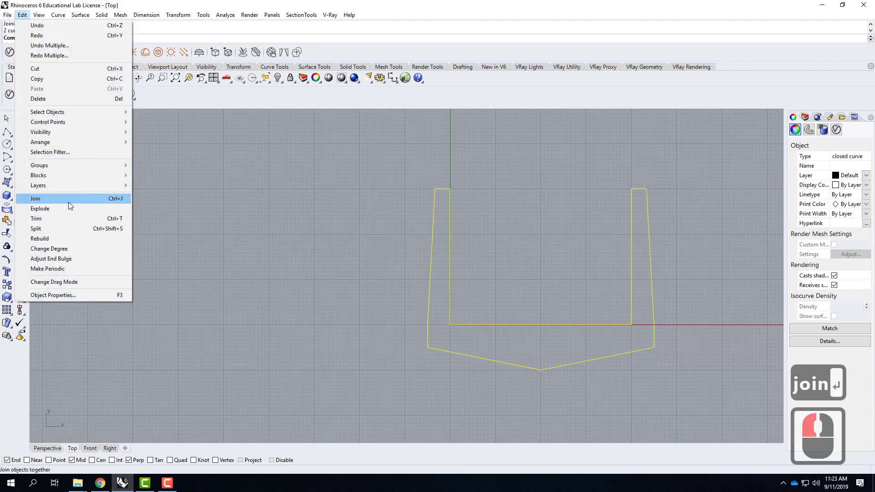
{"action": "left_click", "coordinate": [68, 200]}
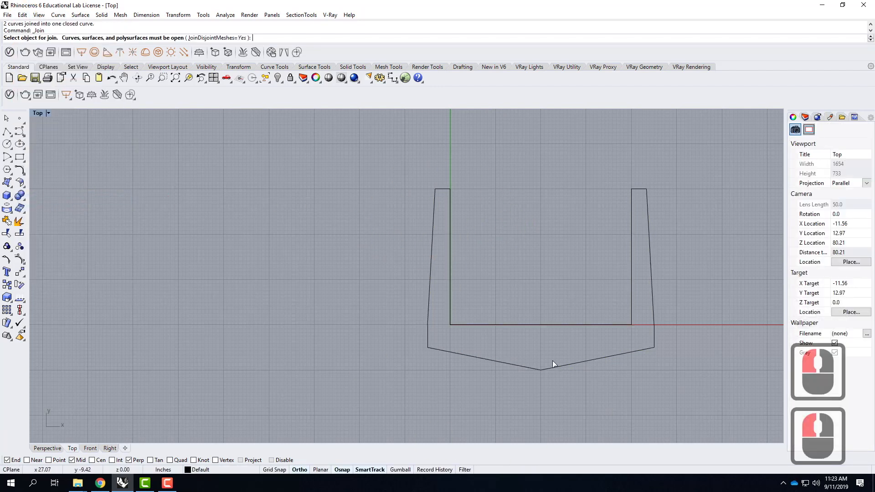
{"action": "key", "text": "Escape"}
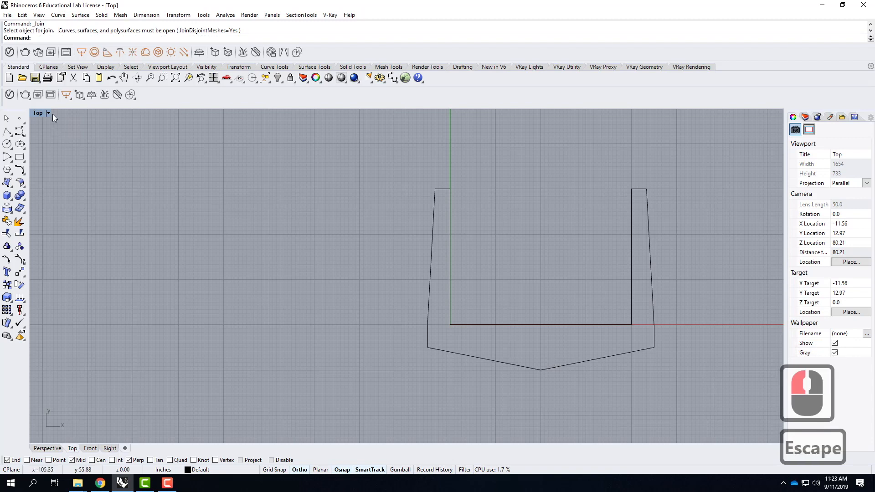
Maximize the Perspective viewport and check that the whole cross-section selects as a single curve
{"action": "double_click", "coordinate": [37, 116]}
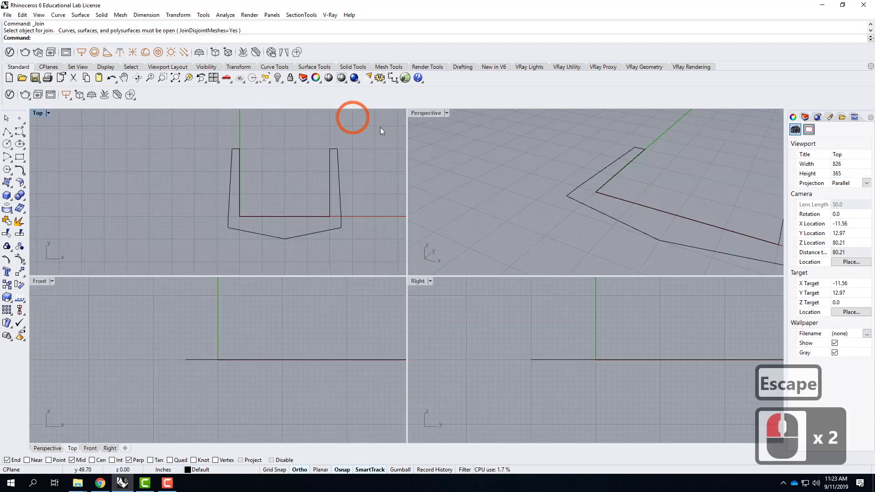
{"action": "double_click", "coordinate": [432, 113]}
{"action": "scroll", "coordinate": [439, 265], "scroll_direction": "down", "scroll_amount": 6}
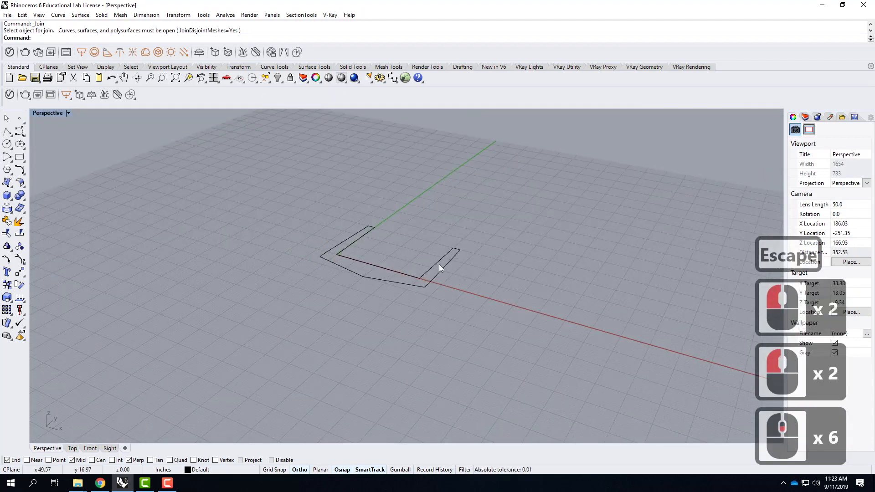
{"action": "scroll", "coordinate": [438, 264], "scroll_direction": "up", "scroll_amount": 3}
{"action": "left_click", "coordinate": [440, 255]}
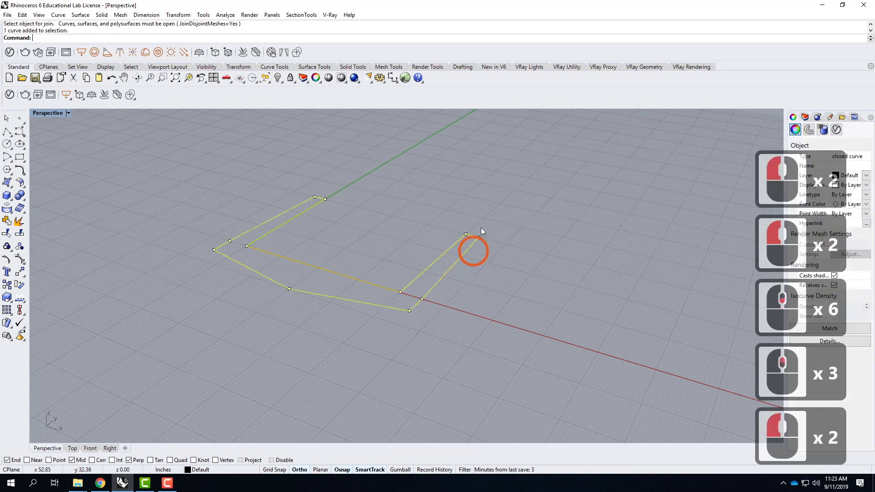
{"action": "left_click", "coordinate": [524, 254]}
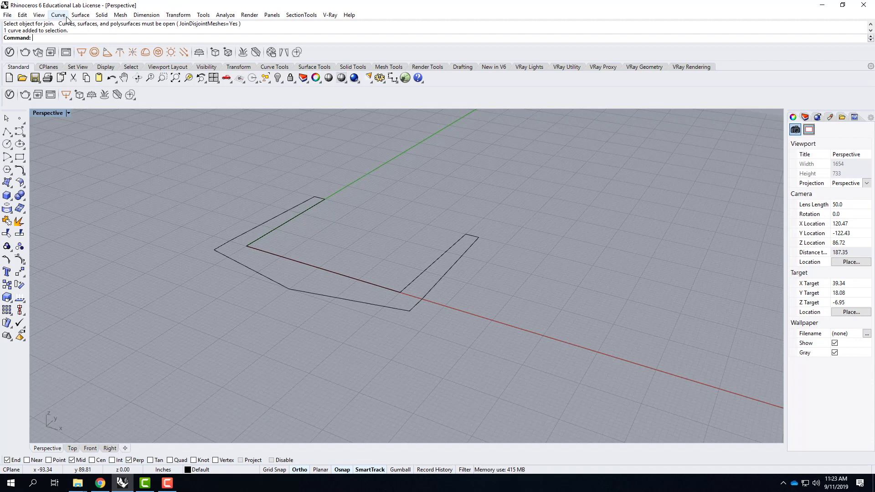
Try rotating the cross-section 90 degrees upright with Rotate 3-D about its inner floor edge, and undo that rotation
{"action": "left_click", "coordinate": [174, 15]}
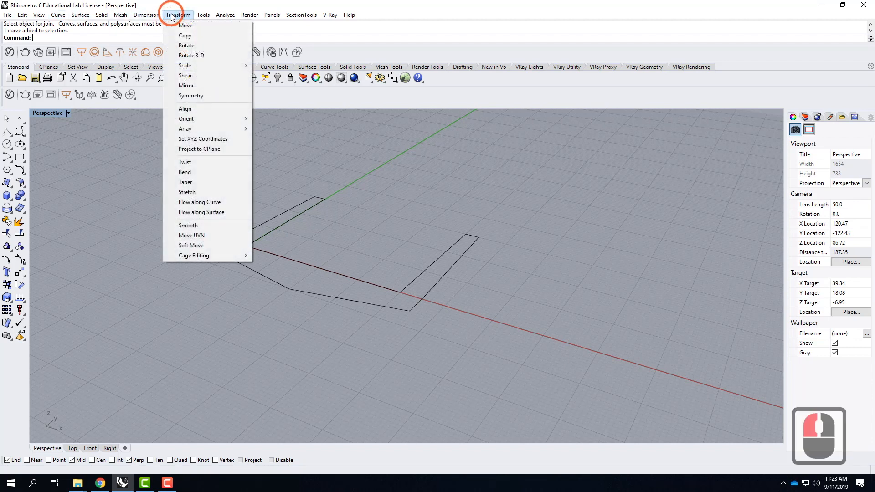
{"action": "left_click", "coordinate": [184, 56]}
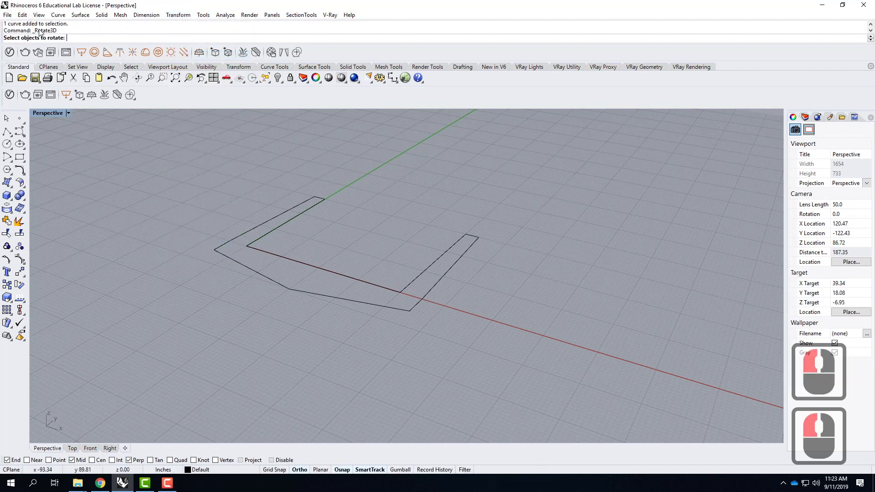
{"action": "left_click", "coordinate": [267, 223]}
{"action": "left_click", "coordinate": [190, 232]}
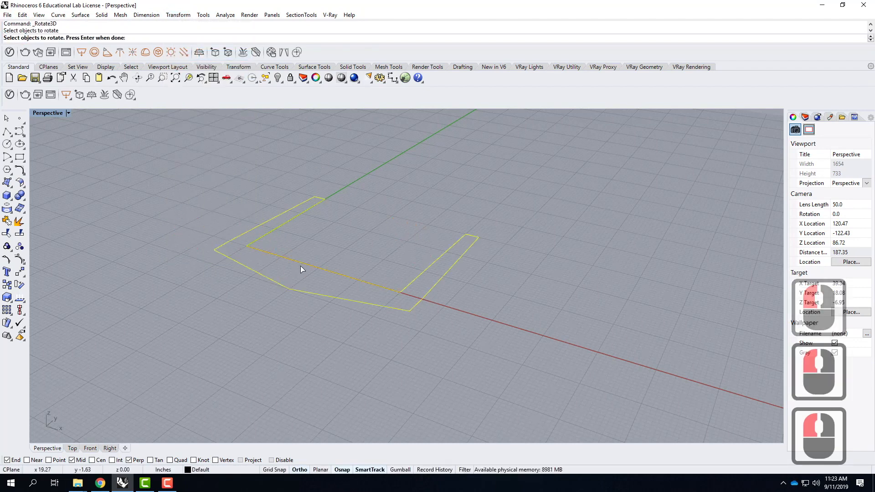
{"action": "key", "text": "Return"}
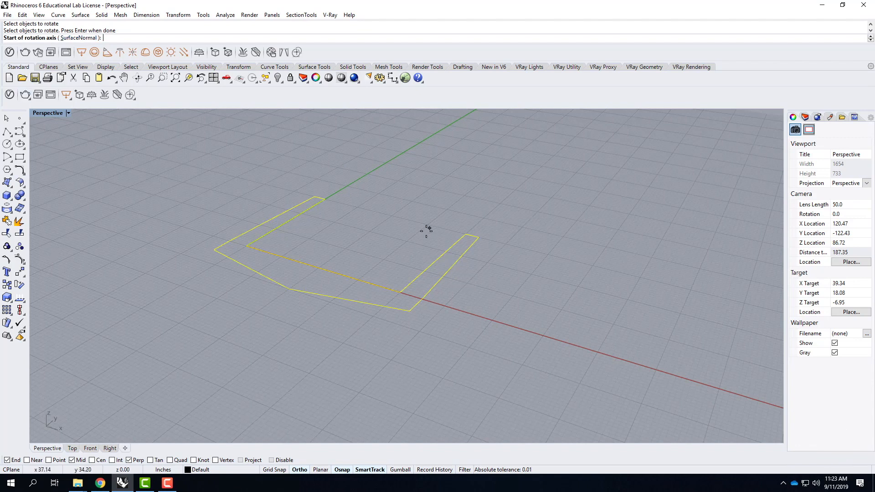
{"action": "left_click", "coordinate": [246, 245]}
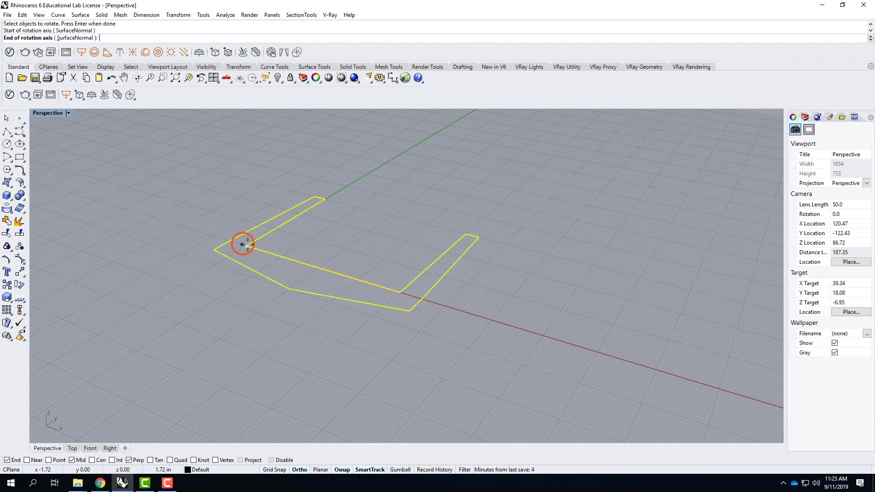
{"action": "left_click", "coordinate": [401, 290]}
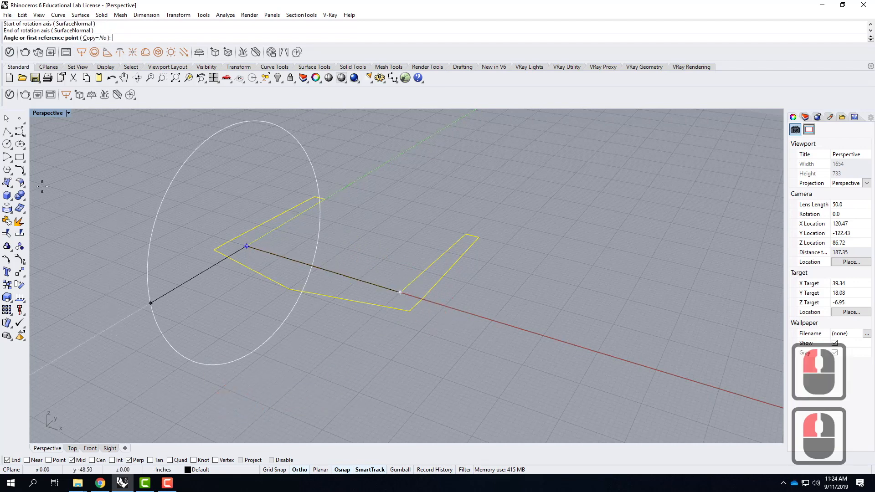
{"action": "left_click", "coordinate": [326, 199]}
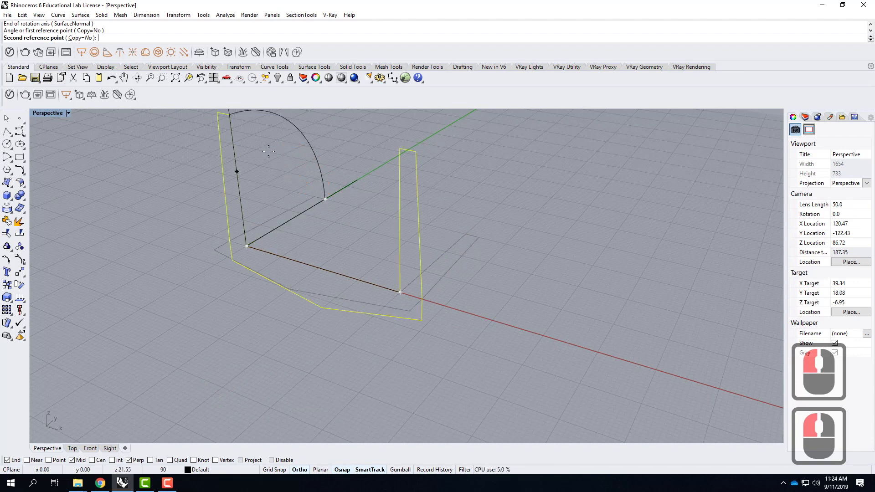
{"action": "left_click", "coordinate": [244, 152]}
{"action": "scroll", "coordinate": [361, 341], "scroll_direction": "down", "scroll_amount": 2}
{"action": "right_click_drag", "start_coordinate": [361, 340], "coordinate": [499, 290]}
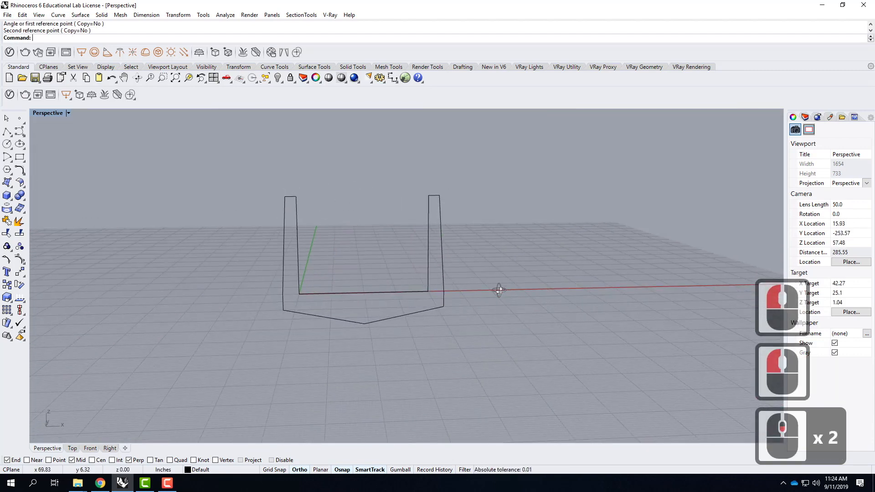
{"action": "key", "text": "ctrl+z"}
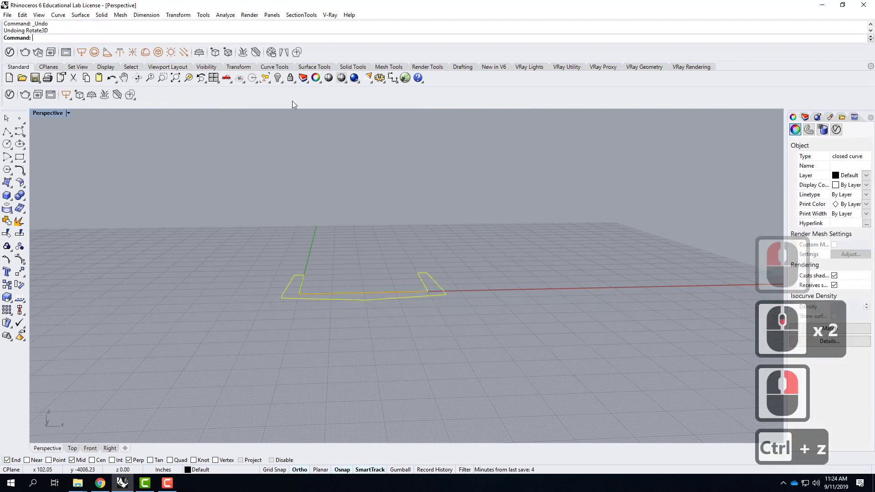
Stand the cross-section upright by rotating it 90 degrees in 3D, using its inner floor edge from the origin as the axis
{"action": "right_click_drag", "start_coordinate": [541, 259], "coordinate": [461, 304]}
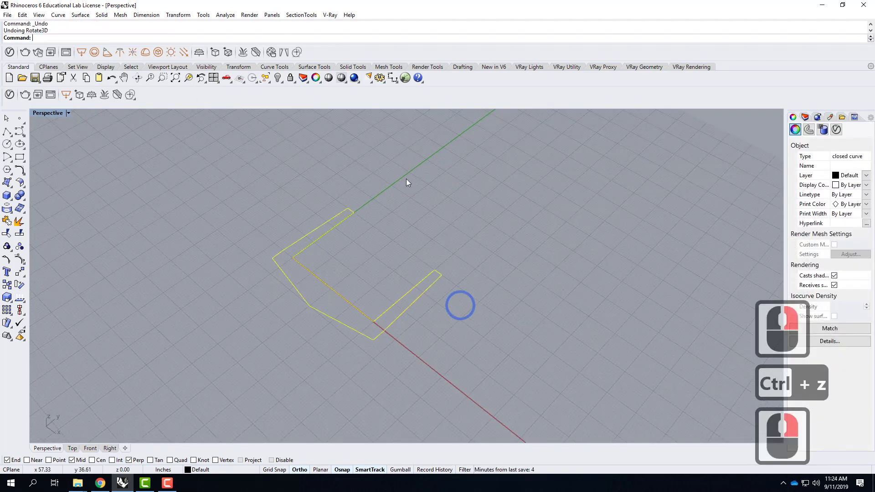
{"action": "left_click", "coordinate": [177, 14]}
{"action": "left_click", "coordinate": [203, 56]}
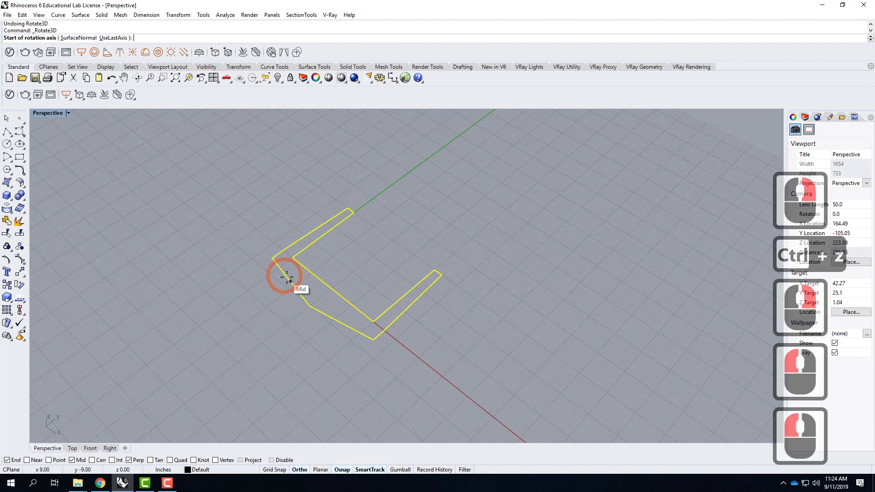
{"action": "scroll", "coordinate": [319, 256], "scroll_direction": "up", "scroll_amount": 2}
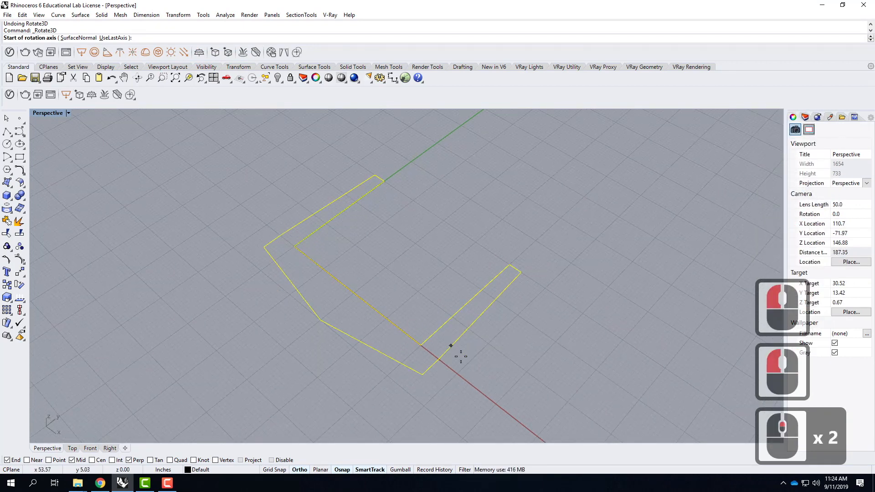
{"action": "left_click", "coordinate": [295, 246]}
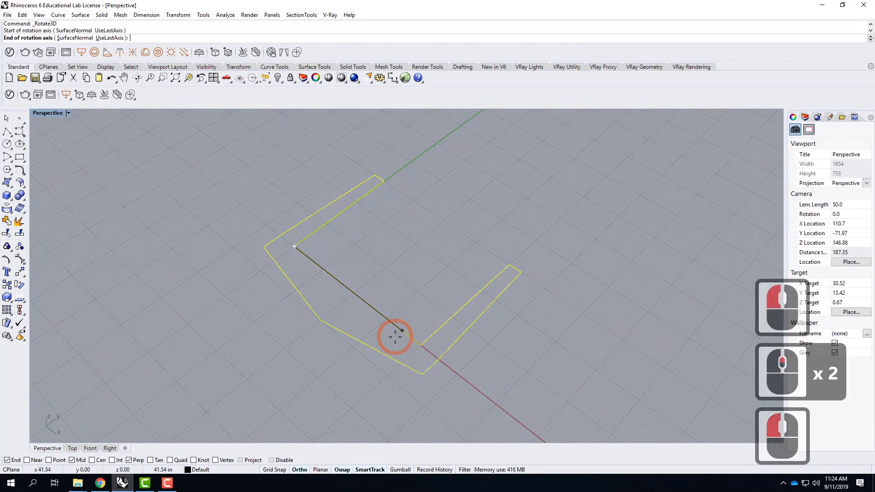
{"action": "left_click", "coordinate": [419, 344]}
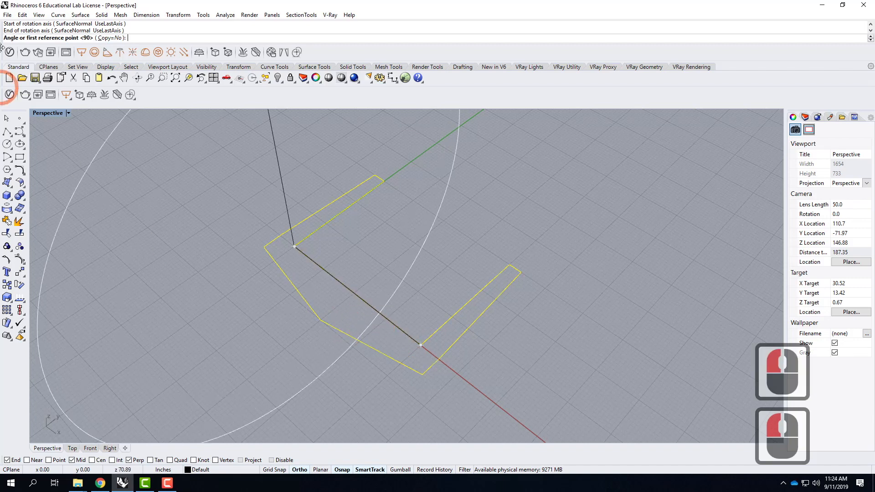
{"action": "left_click", "coordinate": [384, 184]}
{"action": "left_click", "coordinate": [258, 141]}
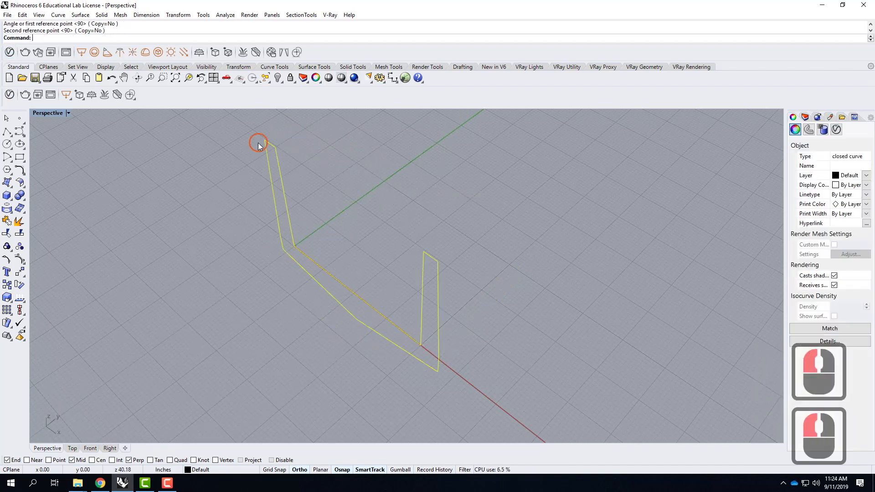
{"action": "right_click_drag", "start_coordinate": [258, 287], "coordinate": [354, 236]}
{"action": "right_click_drag", "start_coordinate": [378, 235], "coordinate": [239, 242]}
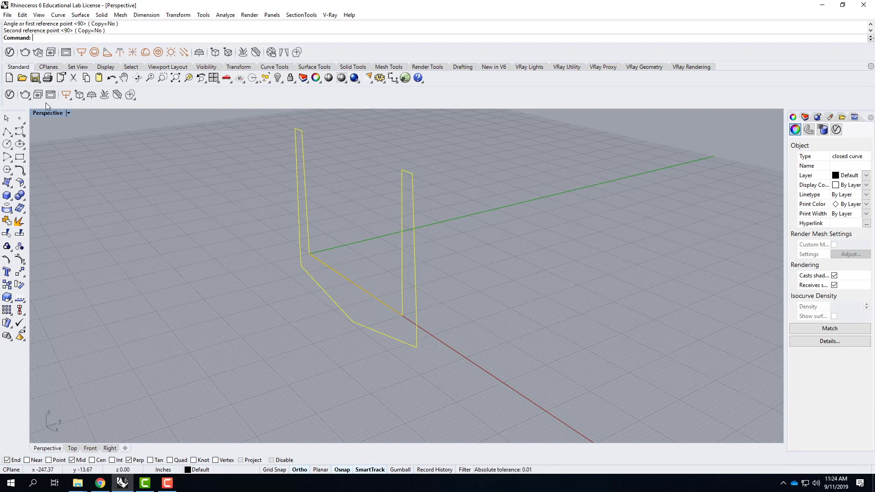
Start an Offset Curve of the upright cross-section and set the InCPlane option to Yes
{"action": "left_click", "coordinate": [58, 15]}
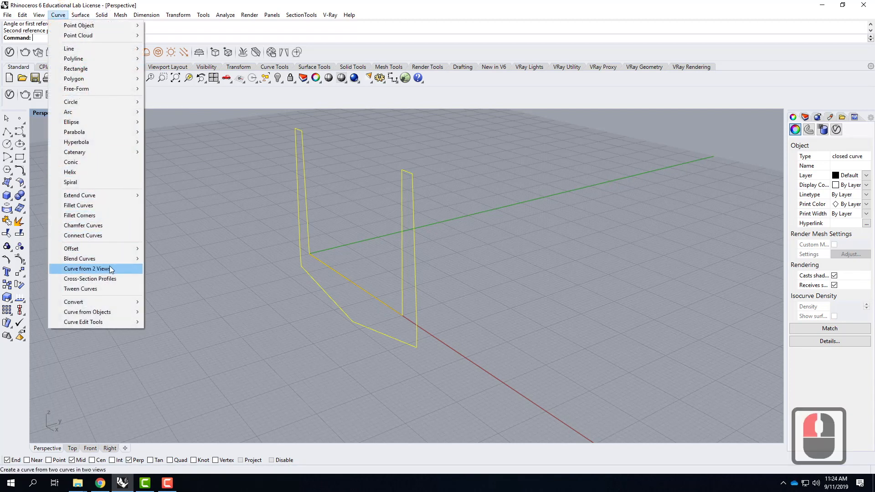
{"action": "mouse_move", "coordinate": [105, 249]}
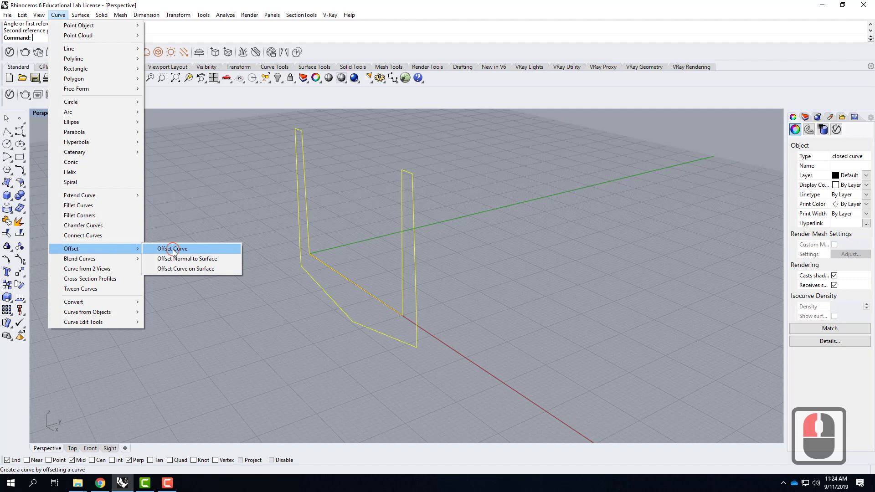
{"action": "left_click", "coordinate": [173, 249]}
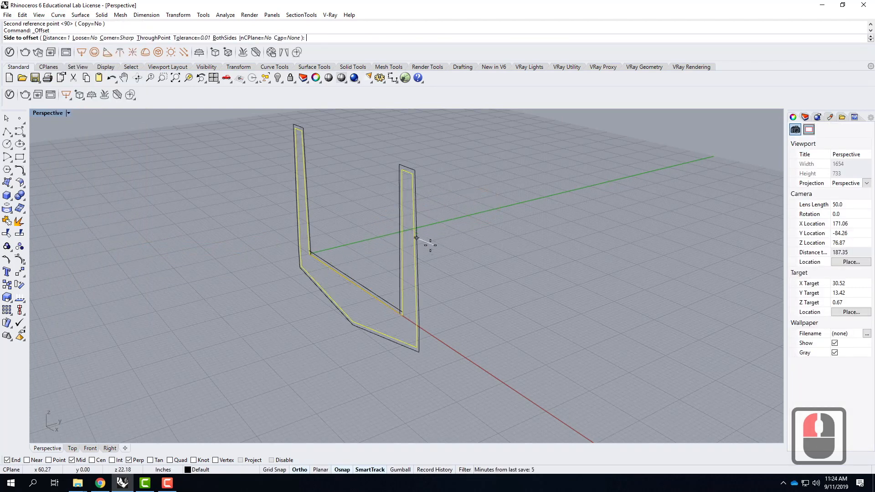
{"action": "right_click_drag", "start_coordinate": [367, 273], "coordinate": [469, 289]}
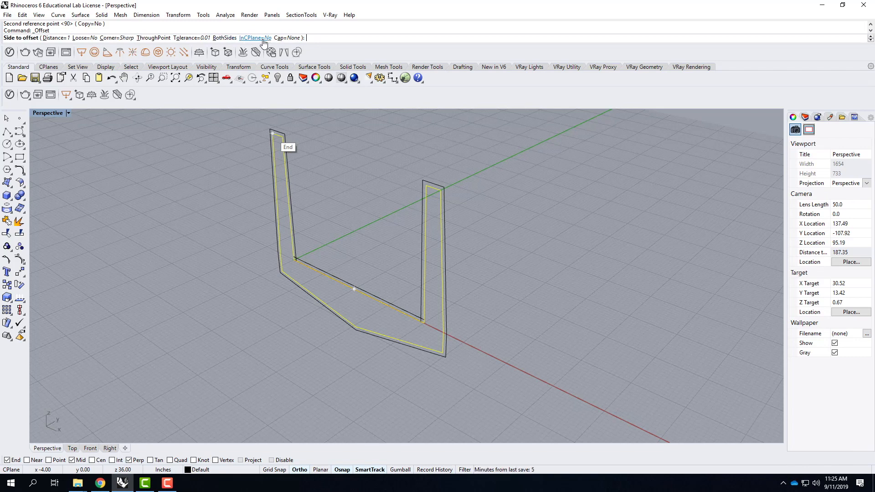
{"action": "left_click", "coordinate": [263, 39]}
{"action": "scroll", "coordinate": [397, 281], "scroll_direction": "up", "scroll_amount": 3}
{"action": "right_click_drag", "start_coordinate": [397, 282], "coordinate": [465, 293]}
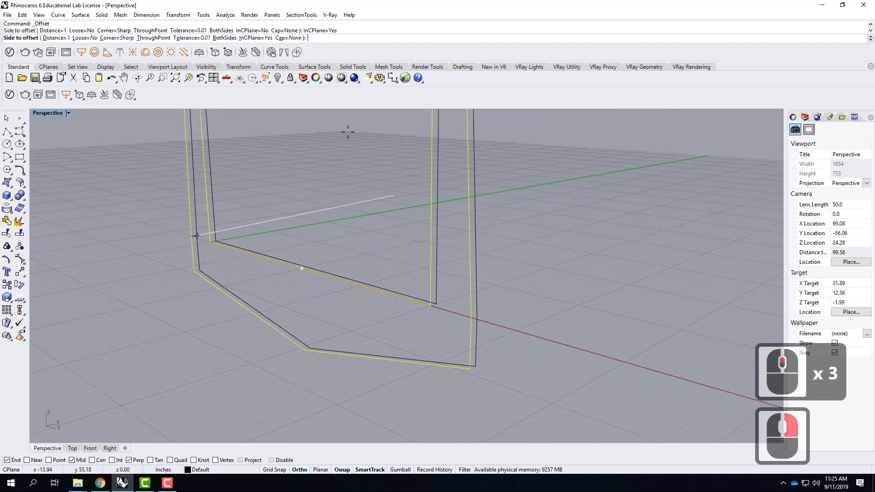
{"action": "scroll", "coordinate": [323, 289], "scroll_direction": "down", "scroll_amount": 4}
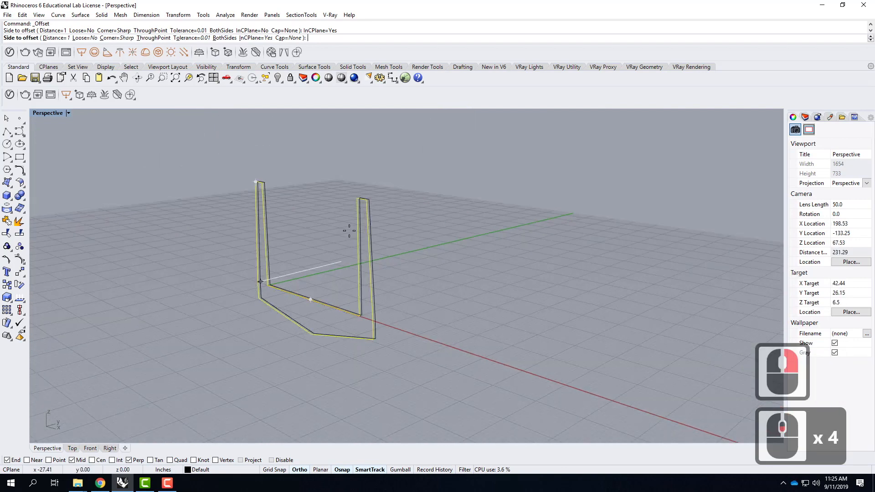
Set the offset distance to 48 inches and preview the cross-section's offset with InCPlane switched to No for comparison
{"action": "left_click", "coordinate": [46, 38]}
{"action": "type", "text": "48"}
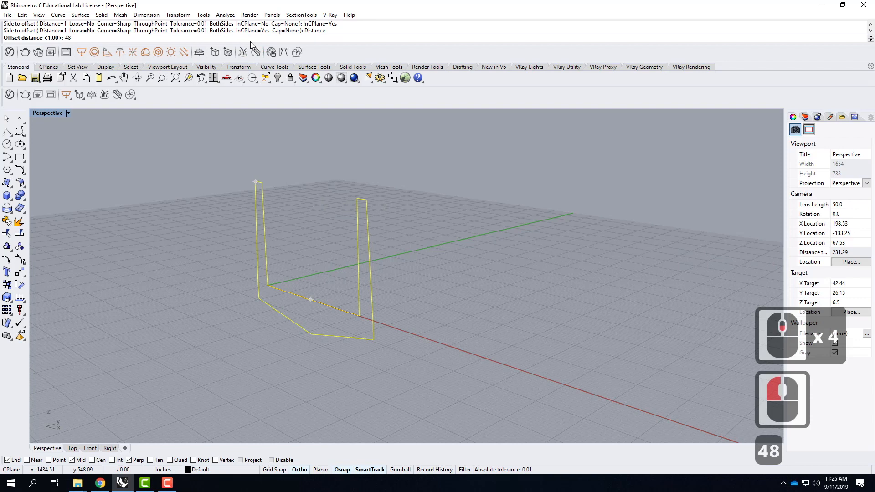
{"action": "key", "text": "Return"}
{"action": "right_click_drag", "start_coordinate": [413, 250], "coordinate": [531, 286]}
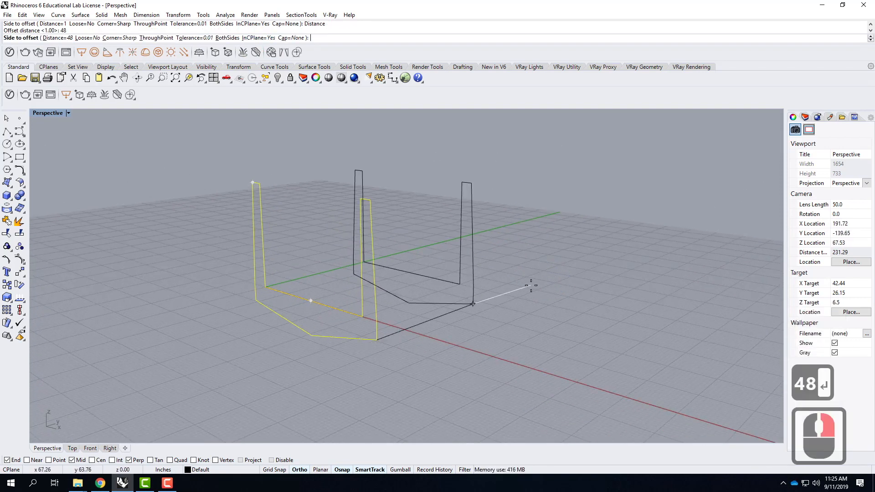
{"action": "left_click", "coordinate": [250, 37]}
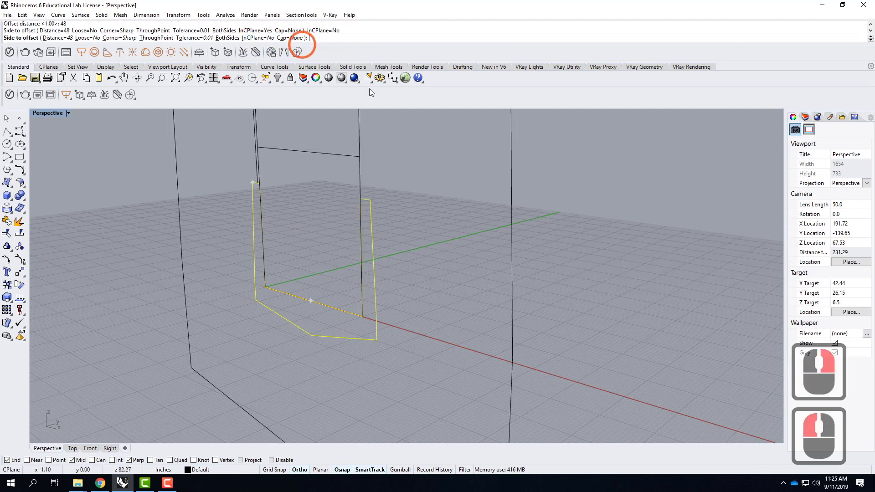
{"action": "scroll", "coordinate": [445, 292], "scroll_direction": "down", "scroll_amount": 4}
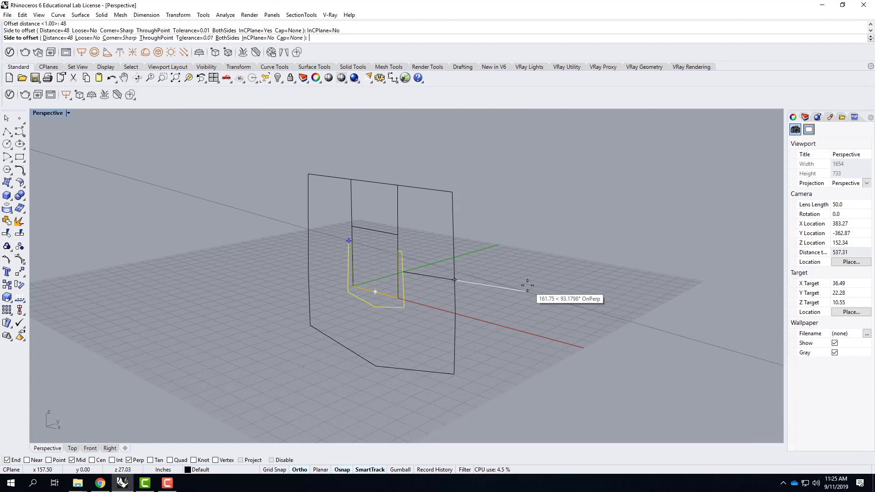
Set InCPlane back to Yes and place the 48-inch offset of the cross-section on the positive Y side
{"action": "left_click", "coordinate": [253, 38]}
{"action": "scroll", "coordinate": [506, 289], "scroll_direction": "up", "scroll_amount": 2}
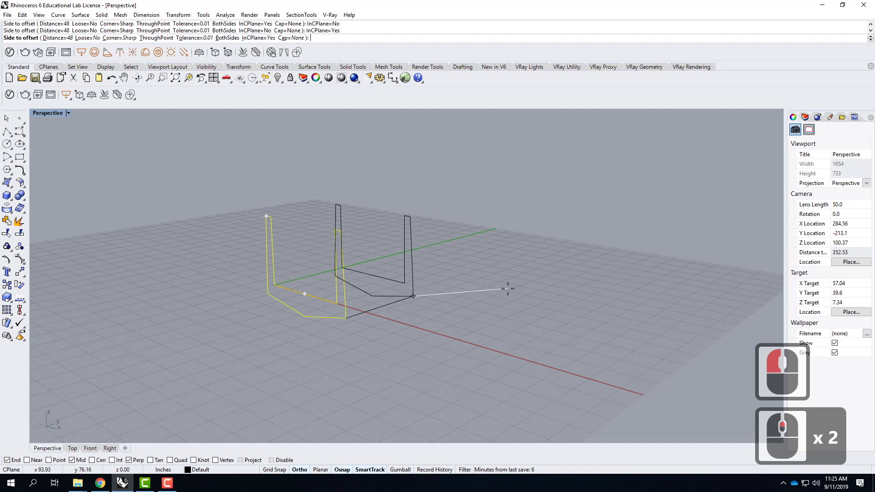
{"action": "left_click", "coordinate": [512, 284]}
{"action": "right_click_drag", "start_coordinate": [514, 283], "coordinate": [582, 318]}
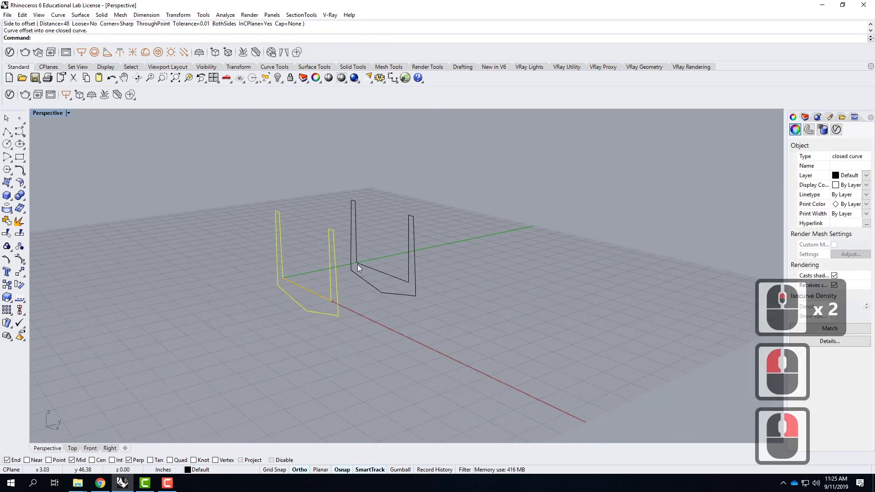
Delete the offset copy of the cross-section
{"action": "scroll", "coordinate": [357, 264], "scroll_direction": "up", "scroll_amount": 3}
{"action": "left_click", "coordinate": [470, 348]}
{"action": "left_click", "coordinate": [433, 279]}
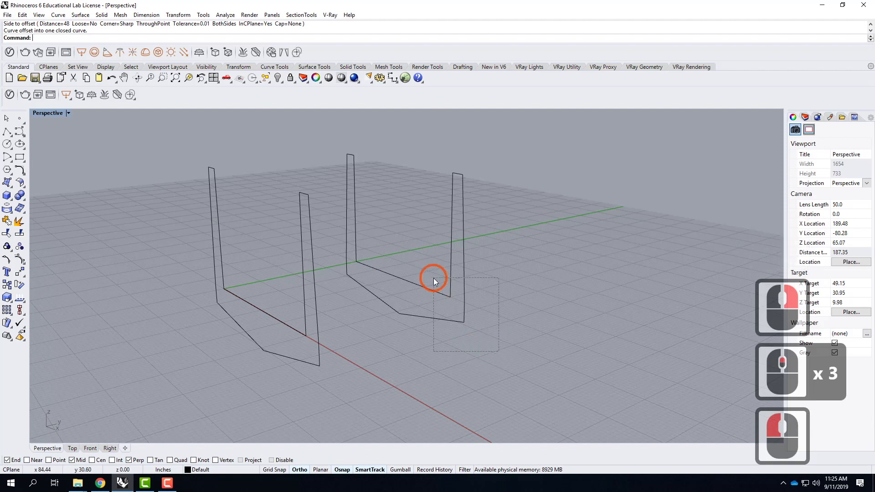
{"action": "key", "text": "Delete"}
Copy the upright cross-section from its inner floor corner at the origin 4' along the green Y axis
{"action": "left_click", "coordinate": [286, 326]}
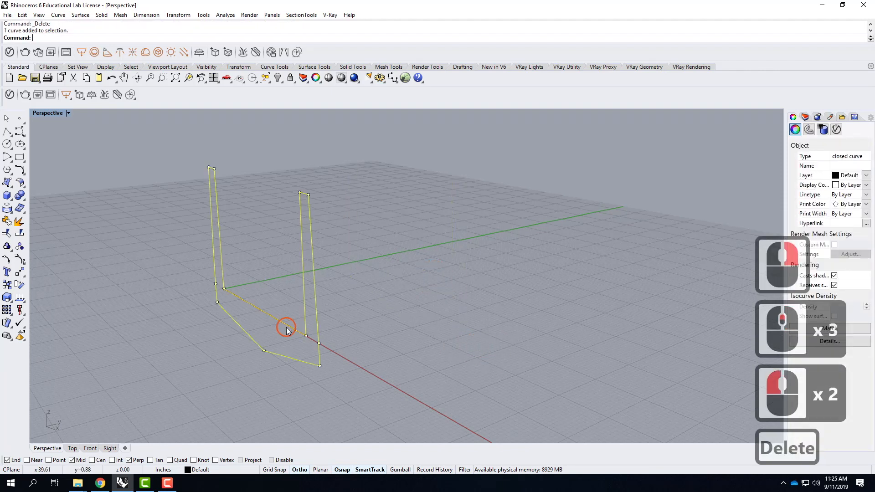
{"action": "left_click", "coordinate": [178, 14]}
{"action": "left_click", "coordinate": [187, 32]}
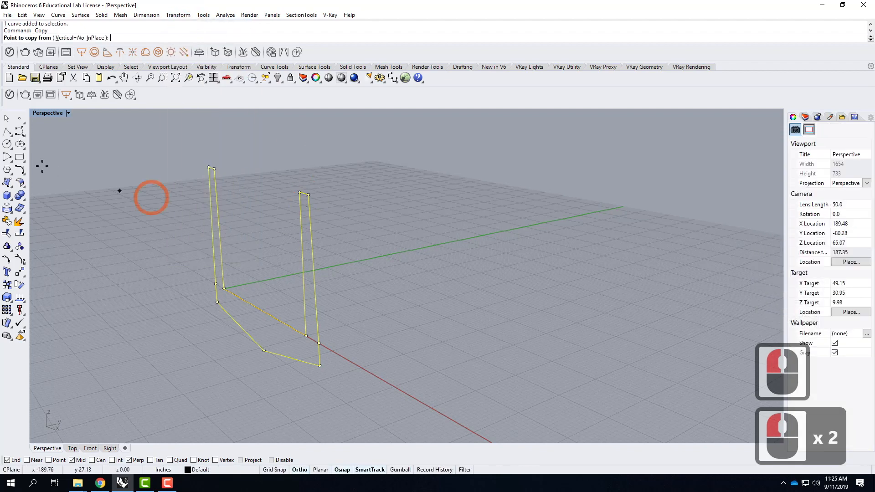
{"action": "left_click", "coordinate": [224, 288]}
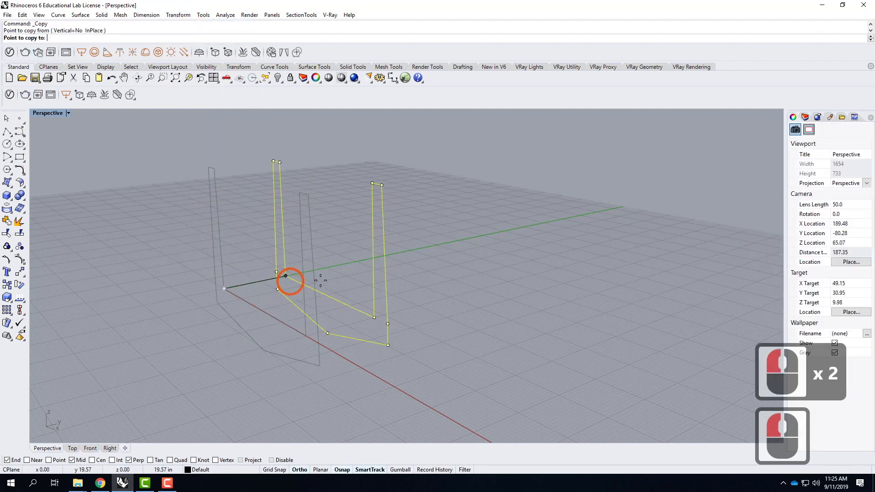
{"action": "type", "text": "4'"}
{"action": "key", "text": "Return"}
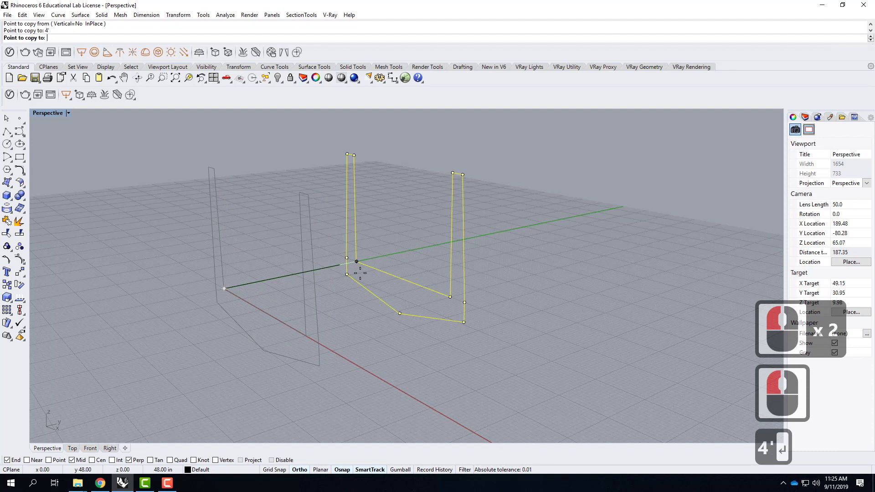
{"action": "left_click", "coordinate": [370, 266]}
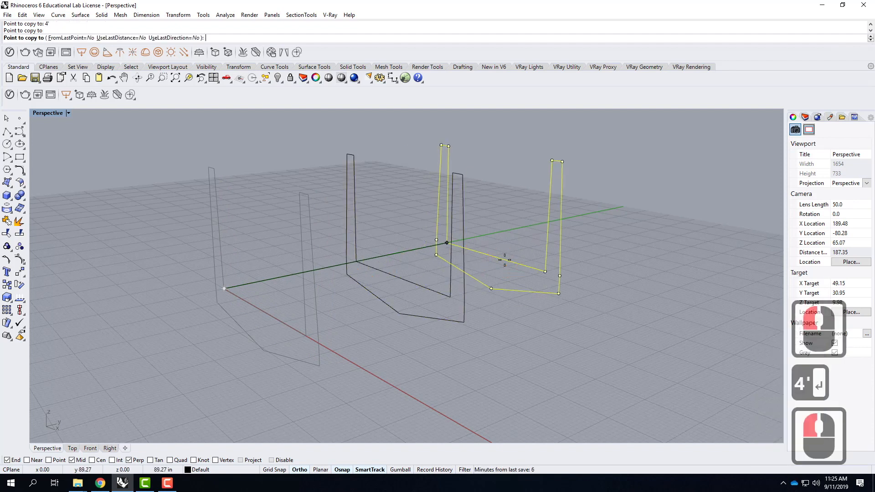
{"action": "key", "text": "Return"}
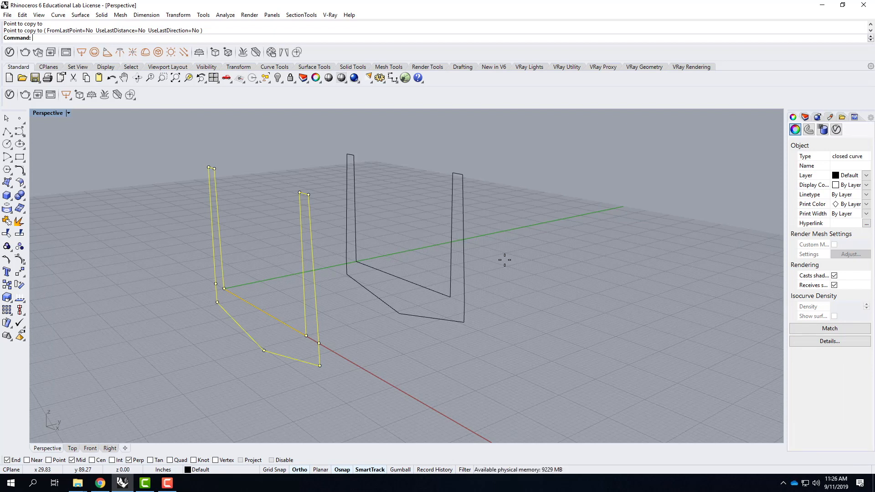
Examine the original and copied cross-sections from several angles and select curves to check them
{"action": "left_click", "coordinate": [496, 232]}
{"action": "right_click_drag", "start_coordinate": [499, 255], "coordinate": [397, 305]}
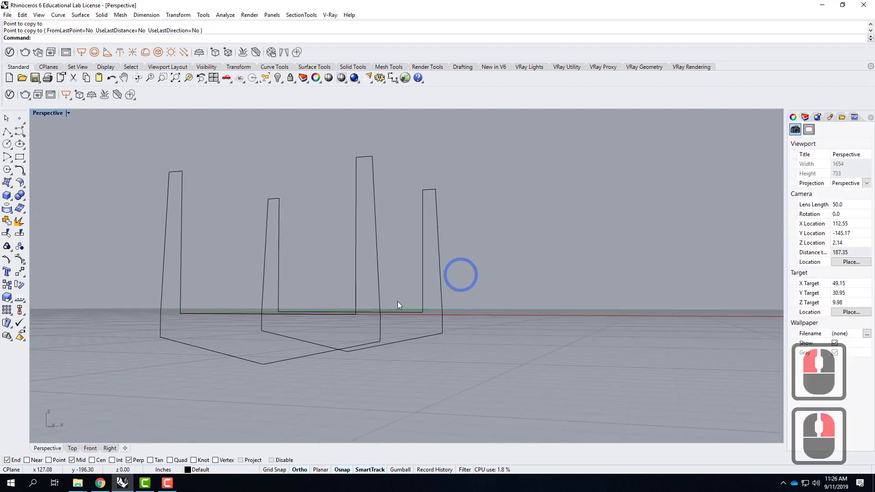
{"action": "right_click_drag", "start_coordinate": [347, 316], "coordinate": [330, 350]}
{"action": "left_click", "coordinate": [342, 345]}
{"action": "left_click", "coordinate": [419, 291]}
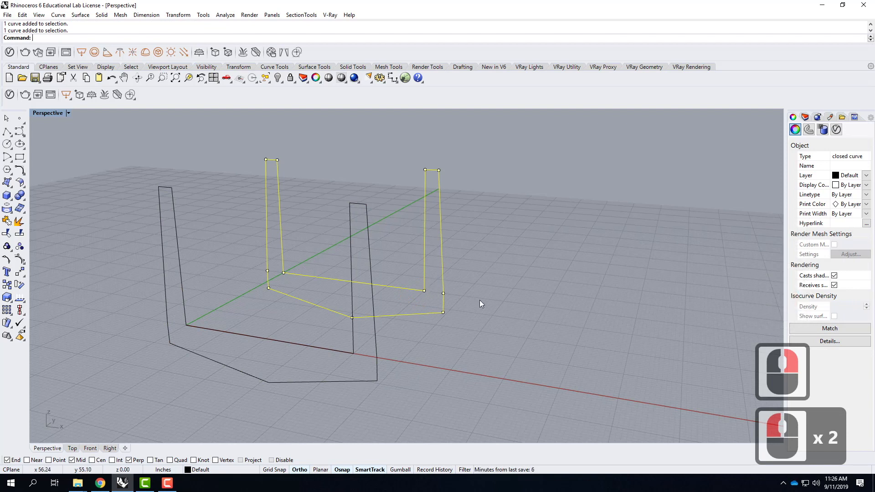
{"action": "left_click", "coordinate": [503, 323]}
{"action": "left_click", "coordinate": [314, 261]}
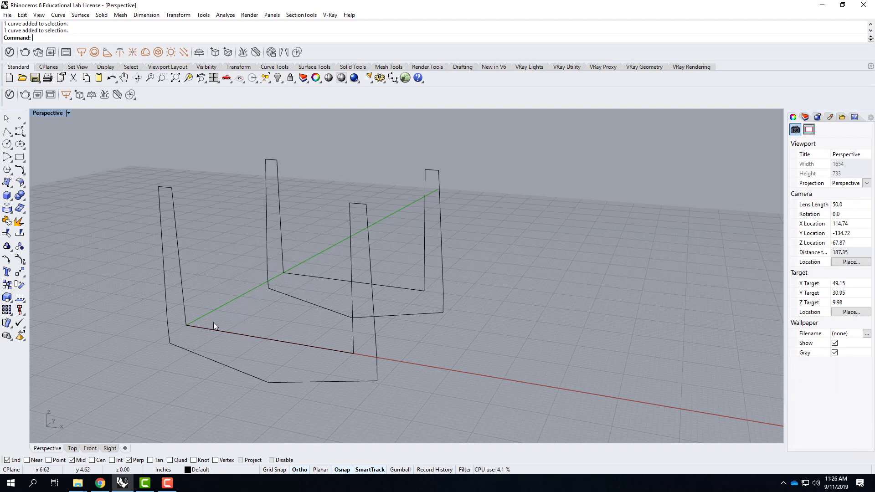
Create a corner-to-corner plane from the front inner floor corner at the origin to the opposite rear floor corner
{"action": "left_click", "coordinate": [12, 188]}
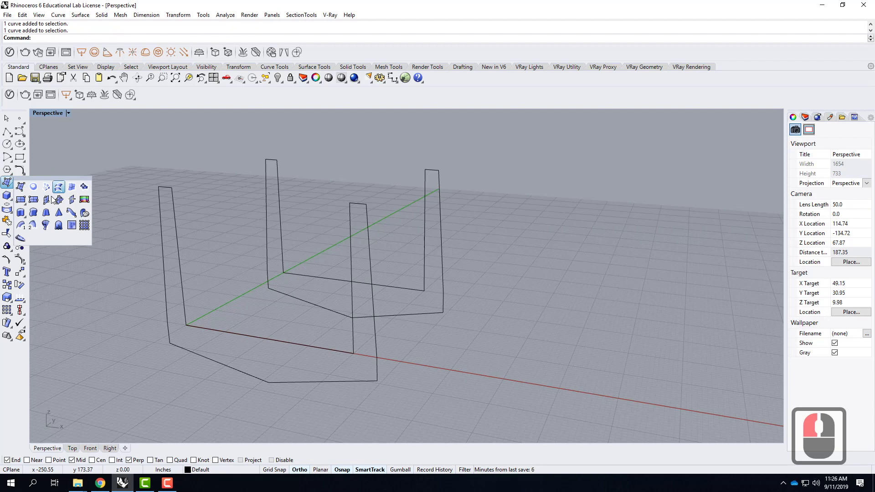
{"action": "left_click", "coordinate": [20, 201]}
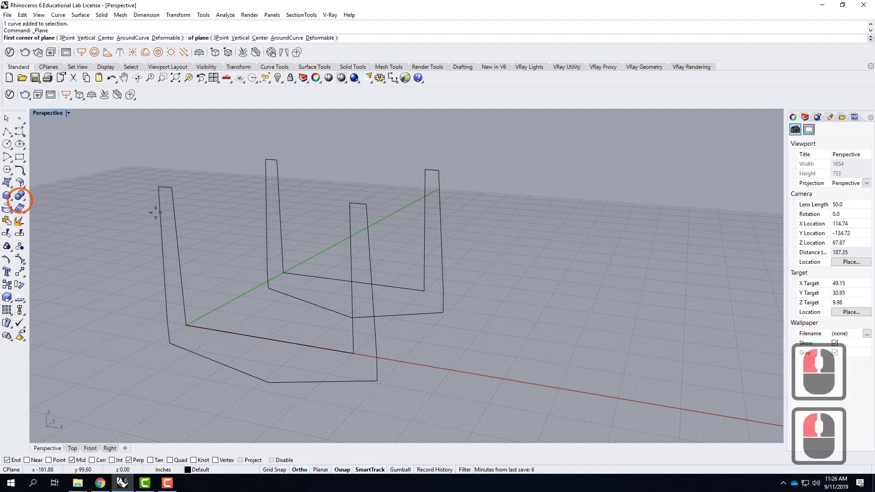
{"action": "left_click", "coordinate": [187, 325]}
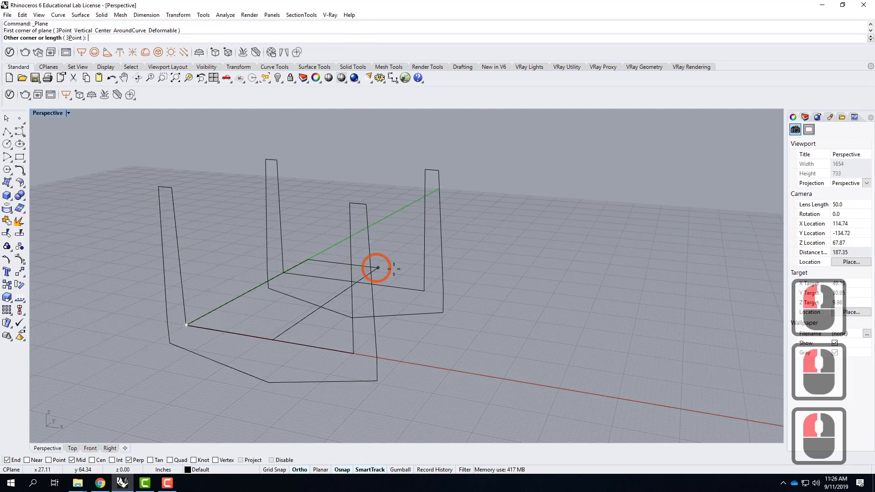
{"action": "left_click", "coordinate": [424, 290]}
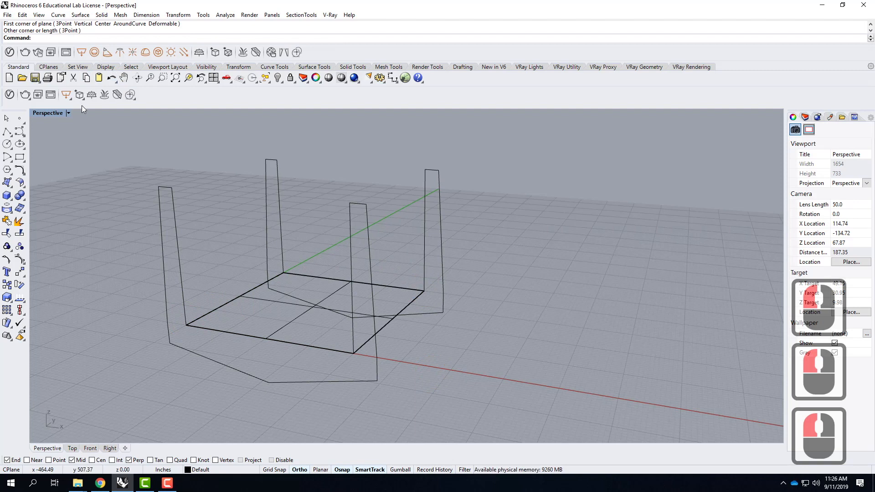
Switch the Perspective viewport to Shaded display and delete the plane spanning the floor between the cross-sections
{"action": "left_click", "coordinate": [69, 113]}
{"action": "left_click", "coordinate": [71, 145]}
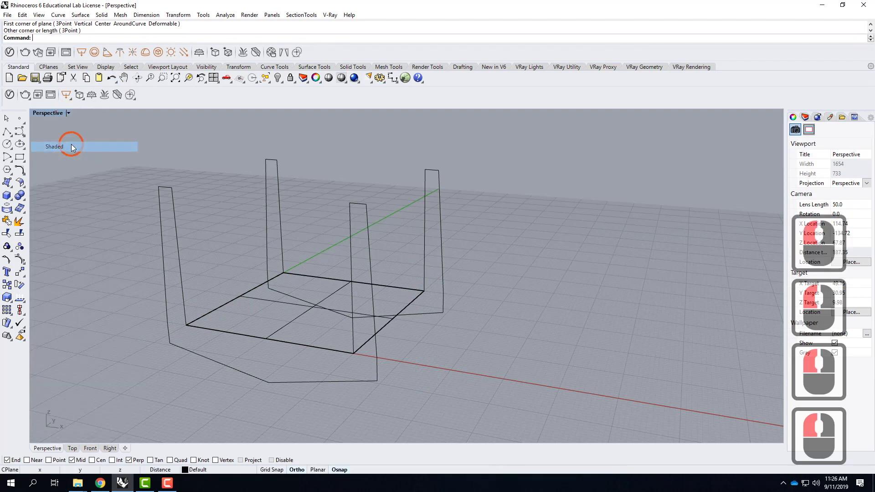
{"action": "mouse_move", "coordinate": [444, 308]}
{"action": "right_mouse_down"}
{"action": "mouse_move", "coordinate": [506, 329]}
{"action": "mouse_move", "coordinate": [531, 326]}
{"action": "right_mouse_up"}
{"action": "left_click", "coordinate": [326, 313]}
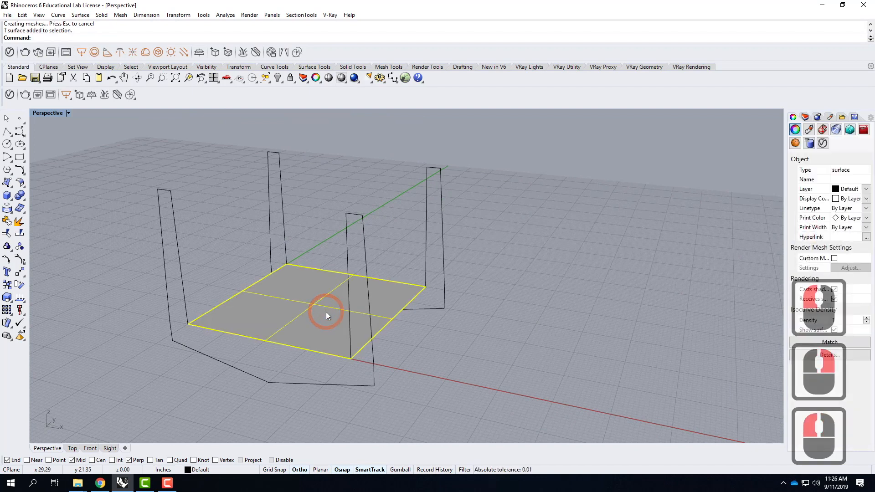
{"action": "key", "text": "Delete"}
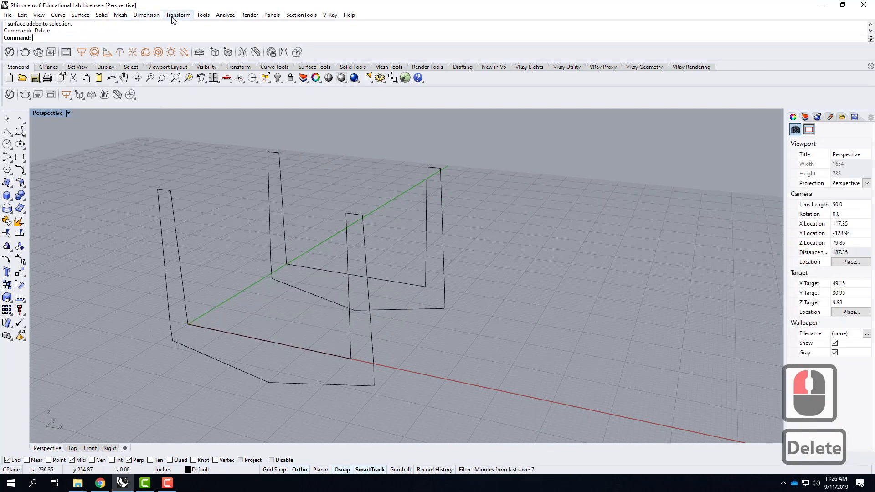
Loft the front and rear cross-sections with matching seam points, Normal style and Do not simplify
{"action": "left_click", "coordinate": [87, 17]}
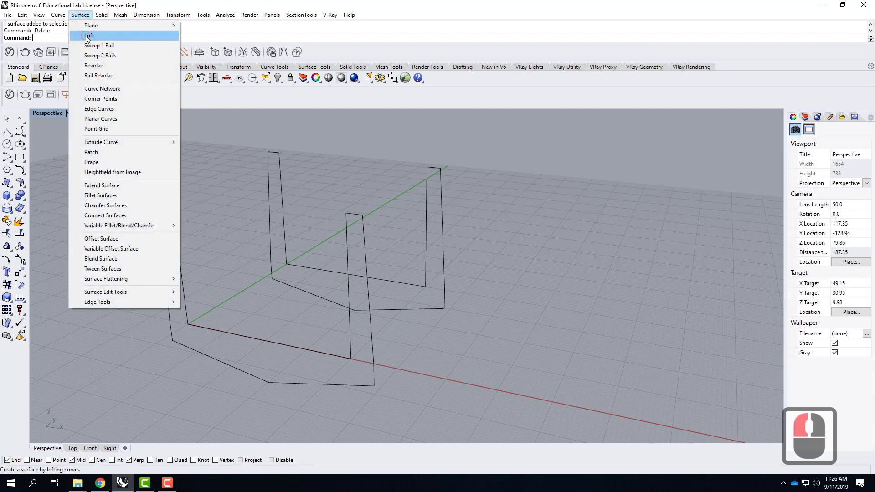
{"action": "left_click", "coordinate": [89, 35]}
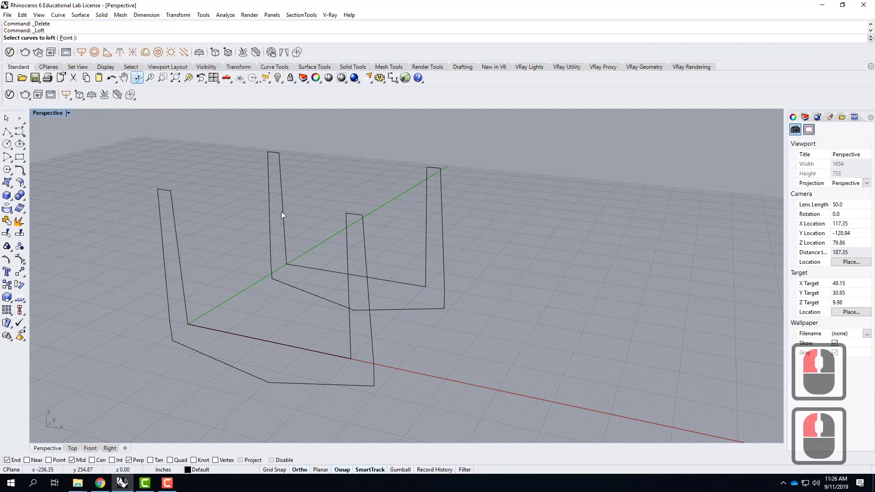
{"action": "left_click", "coordinate": [313, 350]}
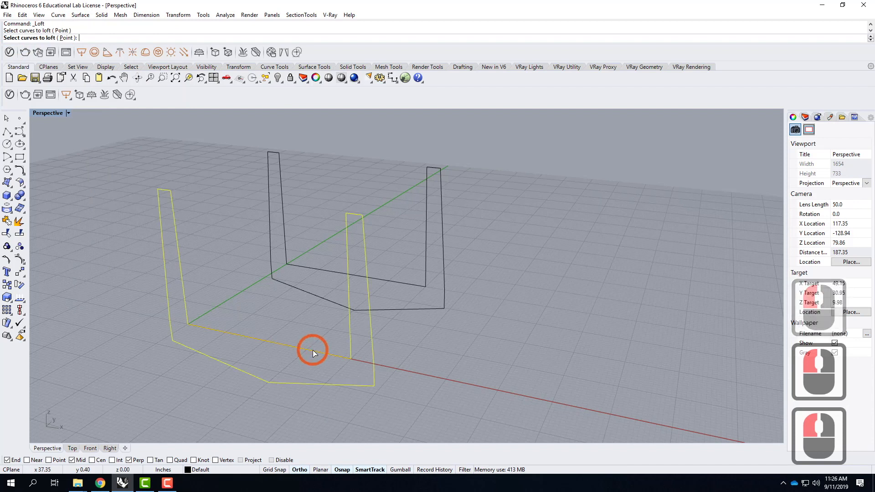
{"action": "left_click", "coordinate": [325, 271]}
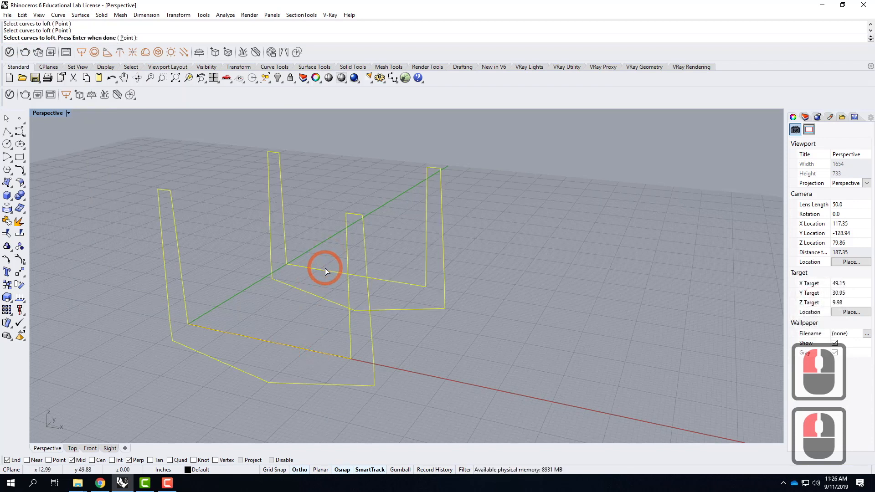
{"action": "key", "text": "Return"}
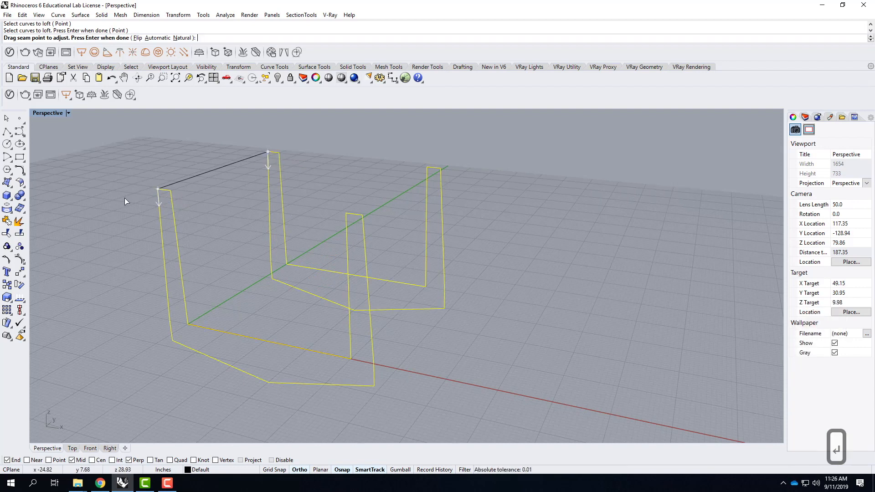
{"action": "mouse_move", "coordinate": [158, 188]}
{"action": "left_mouse_down"}
{"action": "mouse_move", "coordinate": [270, 153]}
{"action": "mouse_move", "coordinate": [264, 198]}
{"action": "mouse_move", "coordinate": [294, 302]}
{"action": "left_mouse_up"}
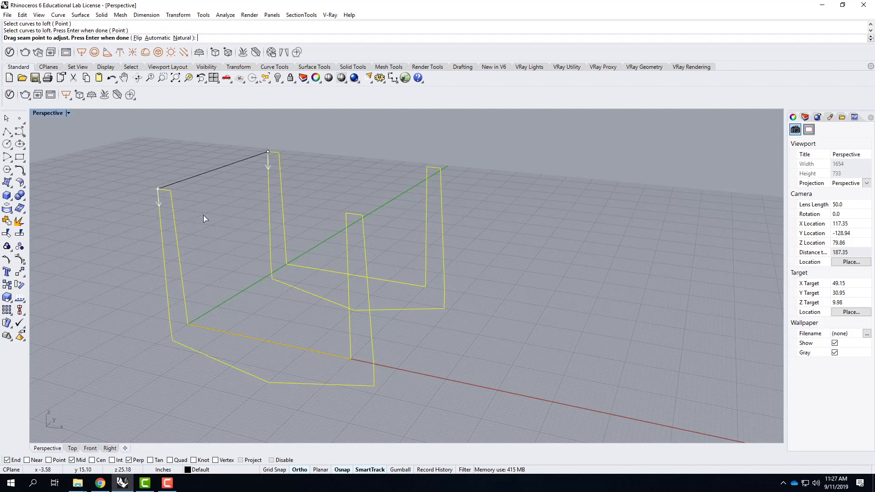
{"action": "key", "text": "Return"}
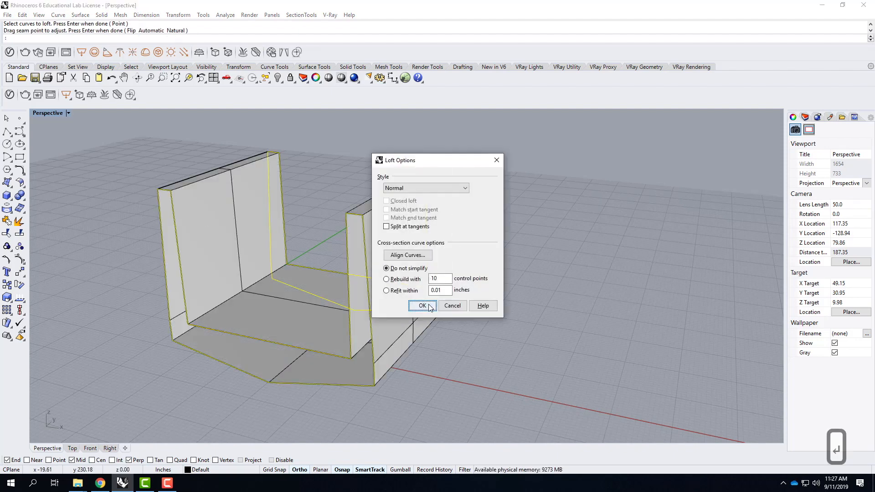
{"action": "left_click", "coordinate": [430, 308]}
Delete the lofted polysurface, leaving the two cross-section curves
{"action": "right_click_drag", "start_coordinate": [492, 333], "coordinate": [384, 303]}
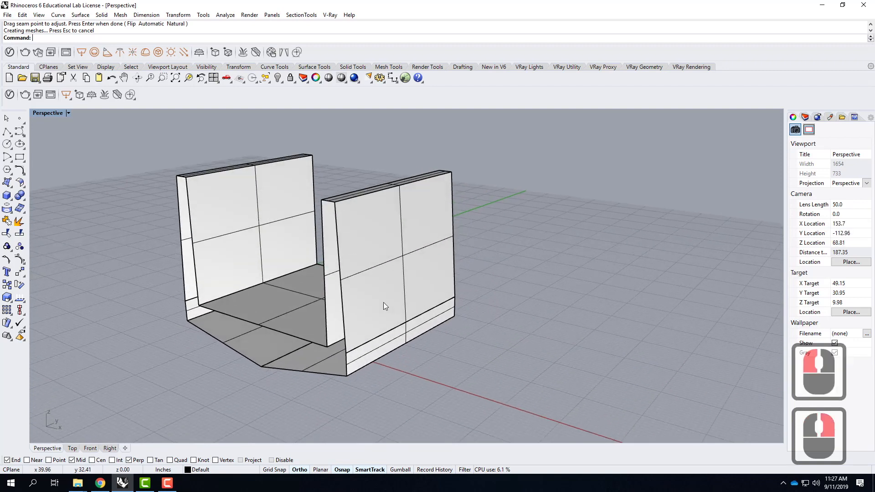
{"action": "left_click", "coordinate": [384, 302]}
{"action": "key", "text": "Delete"}
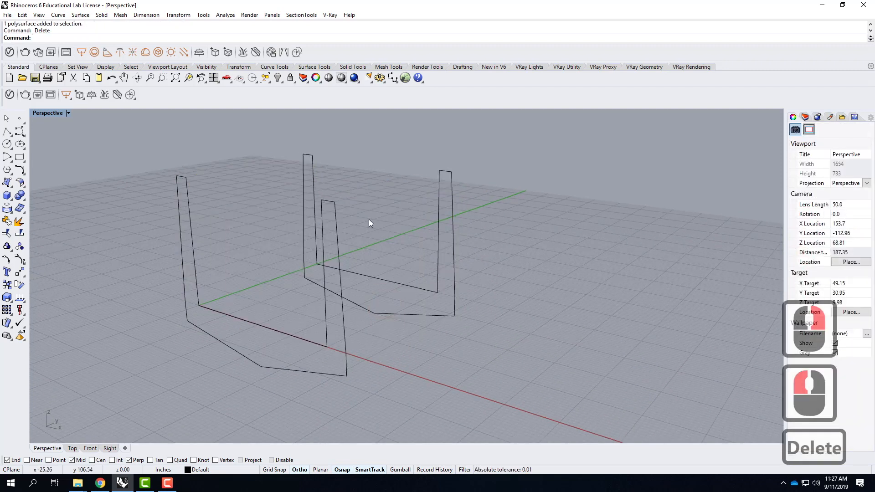
Loft the two cross-sections with the rear seam point moved to the lower outer corner below the origin-side upright
{"action": "right_click", "coordinate": [381, 134]}
{"action": "left_click", "coordinate": [339, 290]}
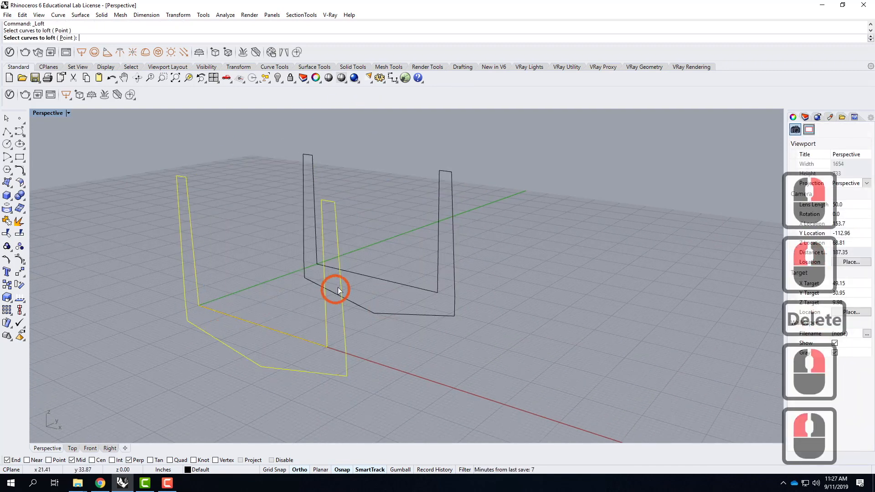
{"action": "left_click", "coordinate": [352, 276]}
{"action": "key", "text": "Return"}
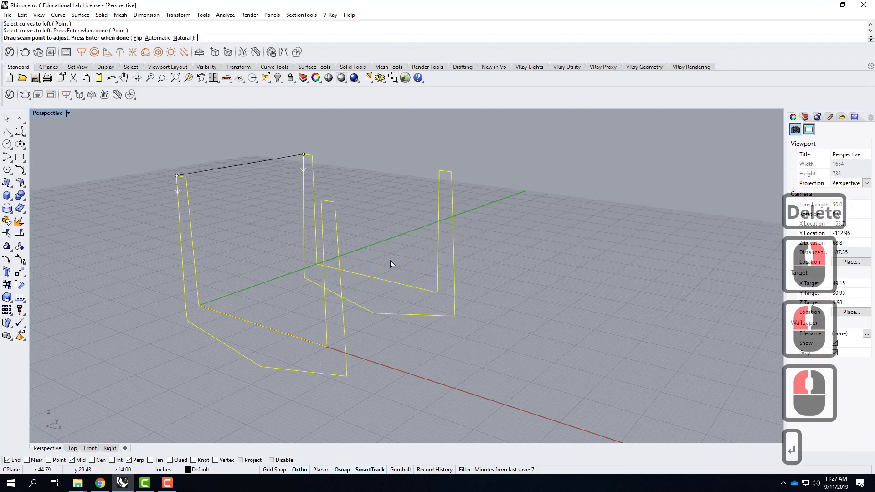
{"action": "left_click_drag", "start_coordinate": [303, 154], "coordinate": [306, 278]}
{"action": "left_click", "coordinate": [420, 367]}
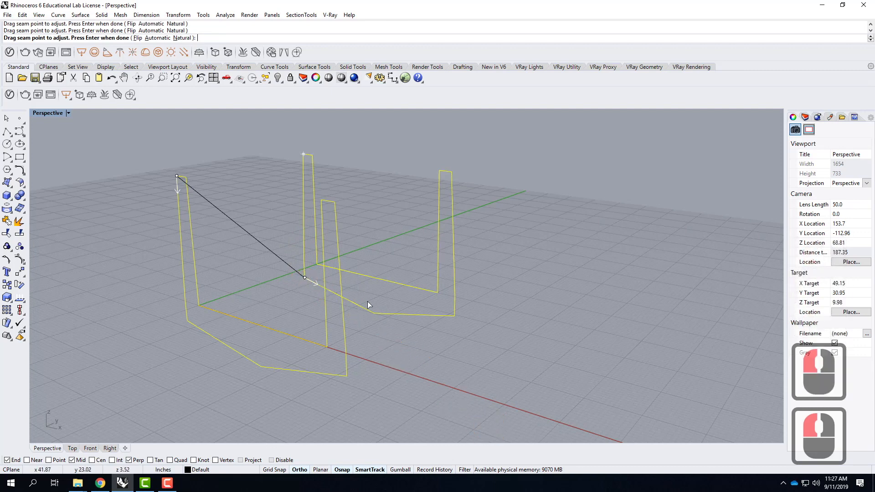
{"action": "key", "text": "Return"}
{"action": "left_click", "coordinate": [423, 305]}
Inspect and delete the loft made with mismatched seam corners
{"action": "right_click_drag", "start_coordinate": [255, 328], "coordinate": [383, 311]}
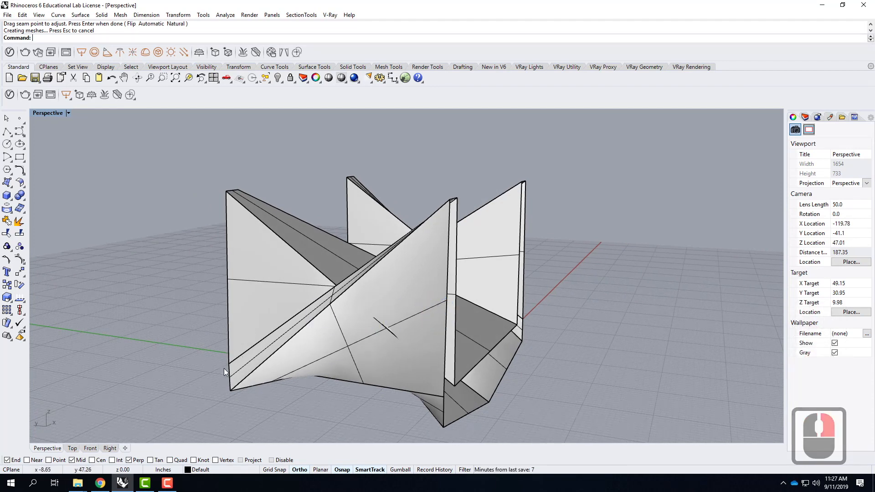
{"action": "left_click", "coordinate": [323, 339]}
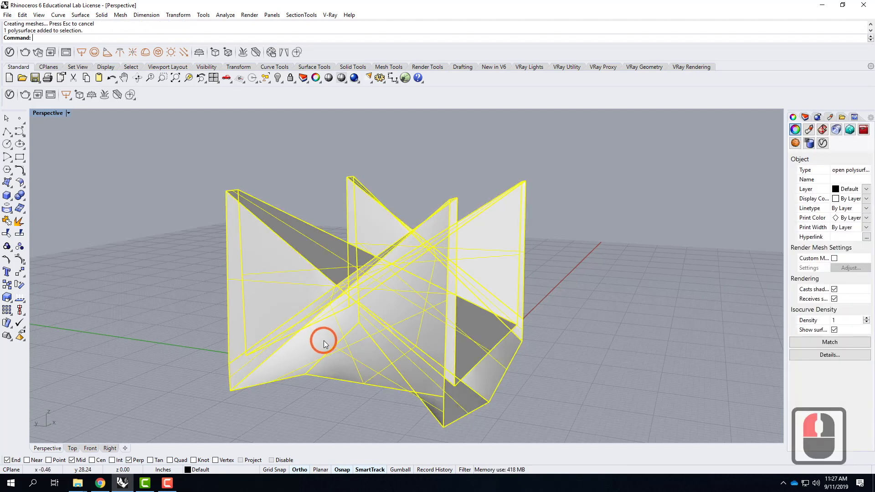
{"action": "key", "text": "Delete"}
Loft both cross-sections with the rear seam direction flipped upward, using Normal style and Do not simplify
{"action": "right_click_drag", "start_coordinate": [589, 232], "coordinate": [364, 242]}
{"action": "right_click", "coordinate": [376, 240]}
{"action": "left_click_drag", "start_coordinate": [543, 253], "coordinate": [297, 395]}
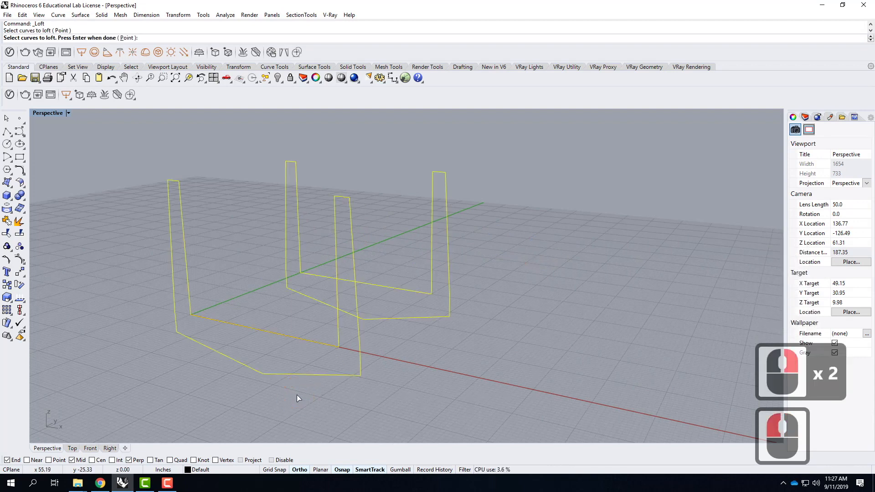
{"action": "key", "text": "Return"}
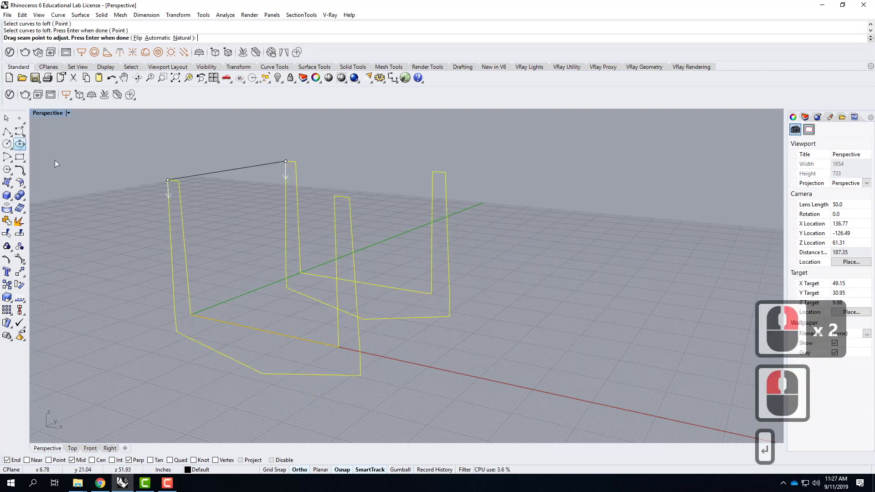
{"action": "left_click", "coordinate": [285, 163]}
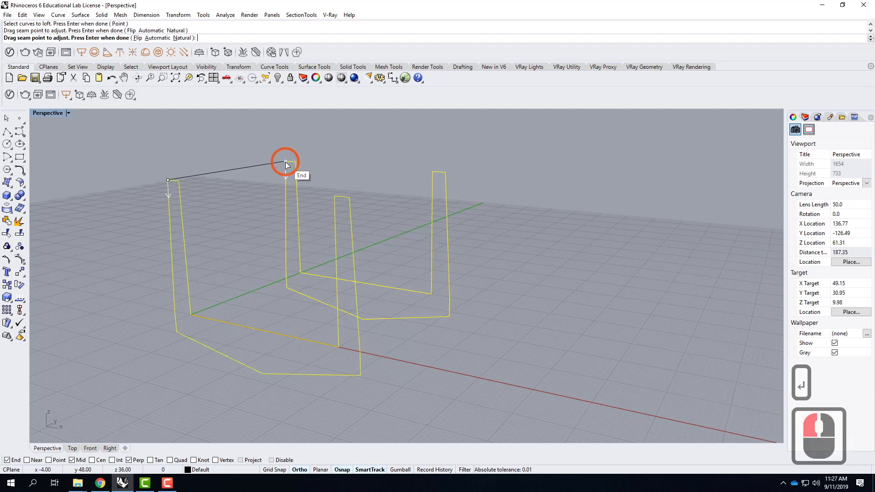
{"action": "left_click", "coordinate": [285, 162]}
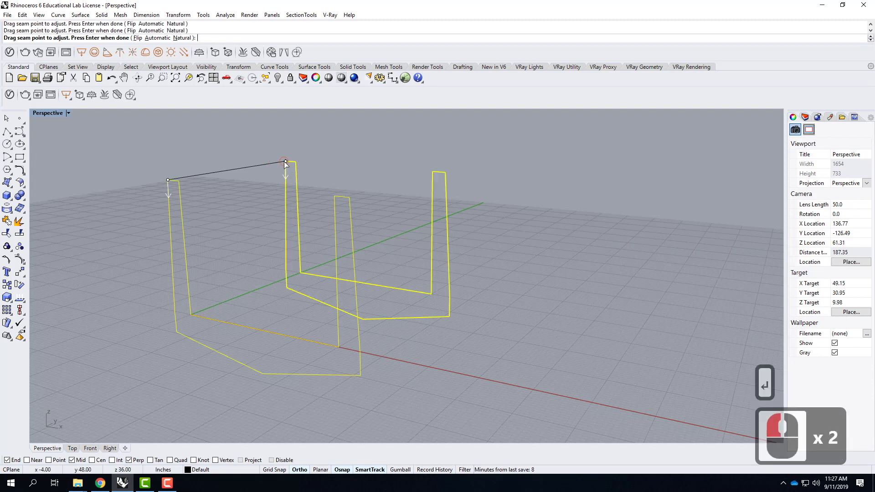
{"action": "left_click", "coordinate": [285, 176]}
{"action": "left_click", "coordinate": [285, 173]}
{"action": "left_click", "coordinate": [286, 177]}
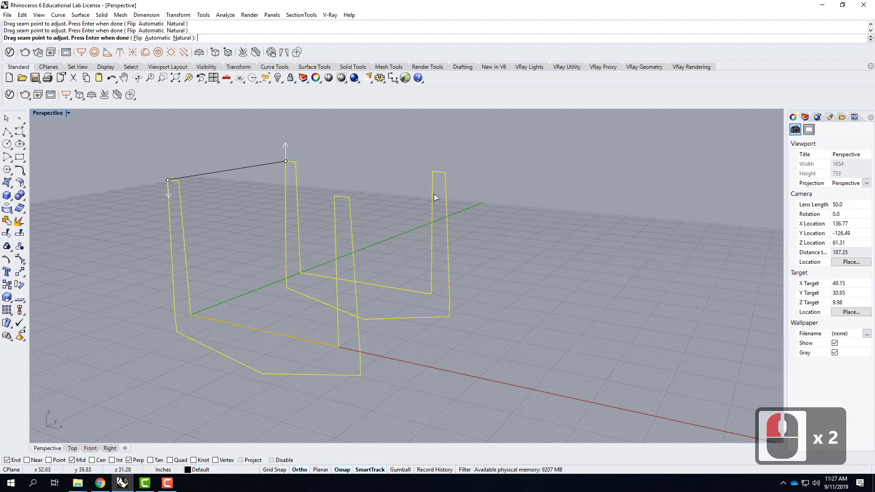
{"action": "key", "text": "Return"}
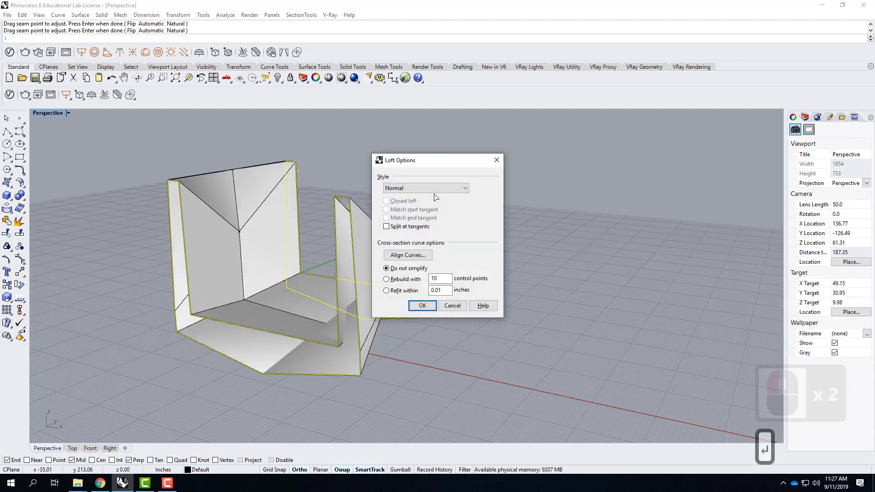
{"action": "left_click", "coordinate": [423, 306]}
Inspect the loft made with opposing seam directions and undo it
{"action": "right_click_drag", "start_coordinate": [502, 314], "coordinate": [366, 378]}
{"action": "right_click_drag", "start_coordinate": [309, 299], "coordinate": [325, 318]}
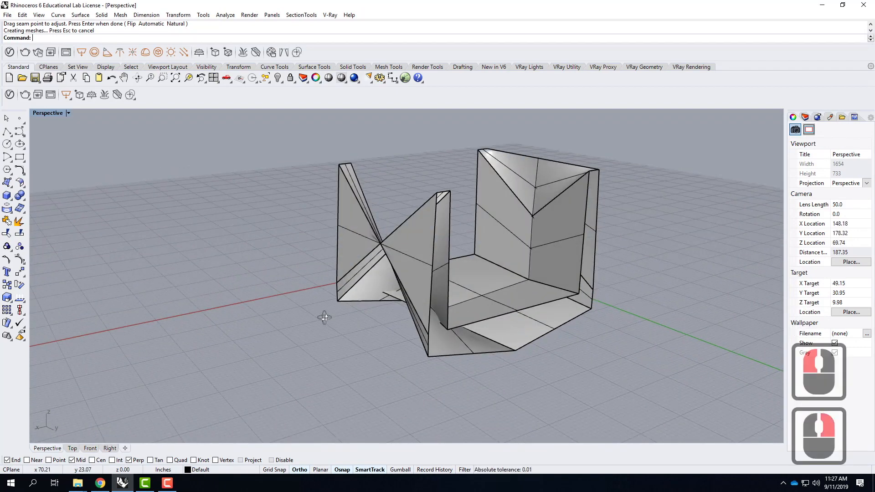
{"action": "key", "text": "ctrl+z"}
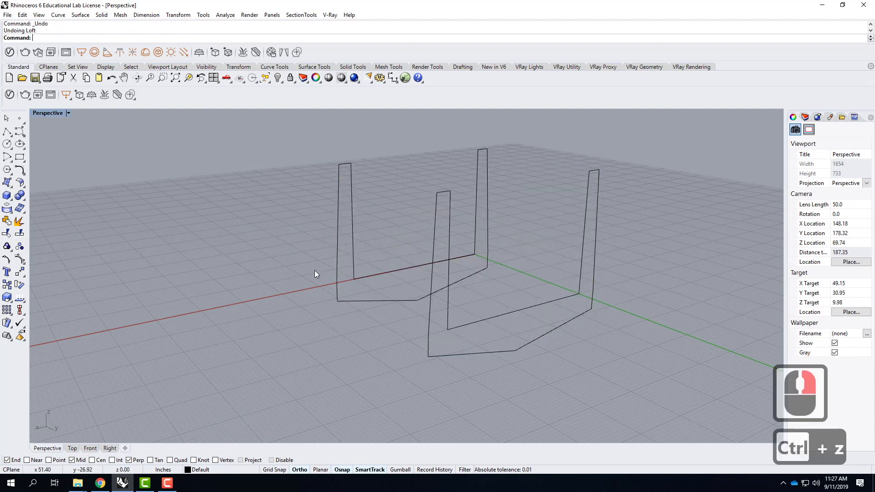
Loft the front and rear cross-sections with the default aligned seam points and default loft options
{"action": "right_click_drag", "start_coordinate": [232, 269], "coordinate": [445, 305]}
{"action": "scroll", "coordinate": [423, 276], "scroll_direction": "up", "scroll_amount": 2}
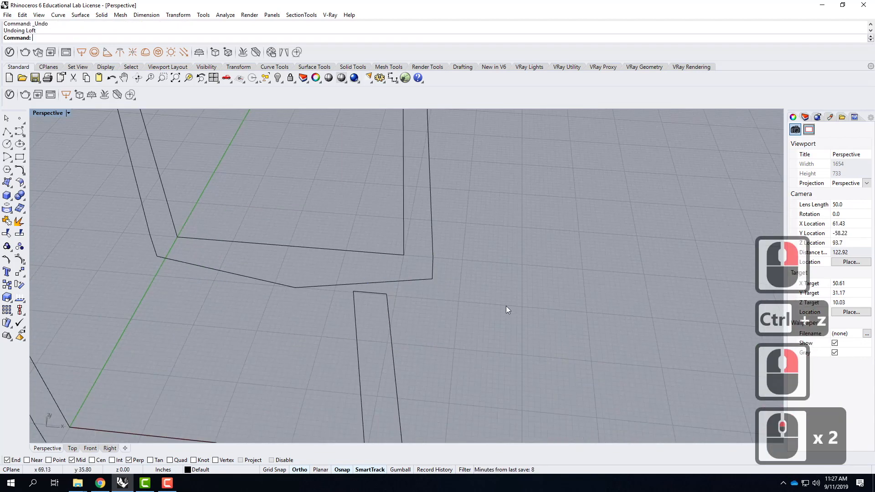
{"action": "right_click_drag", "start_coordinate": [507, 307], "coordinate": [453, 254]}
{"action": "scroll", "coordinate": [453, 254], "scroll_direction": "down", "scroll_amount": 3}
{"action": "left_click_drag", "start_coordinate": [451, 300], "coordinate": [289, 395]}
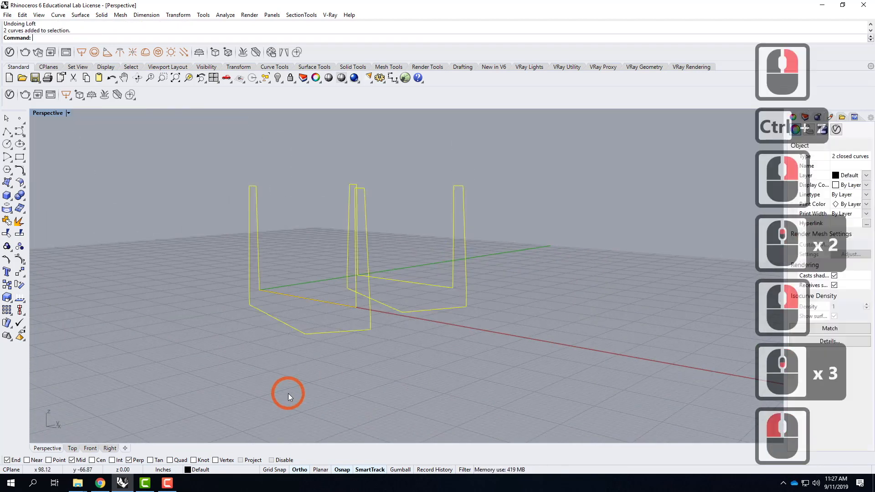
{"action": "type", "text": "lo"}
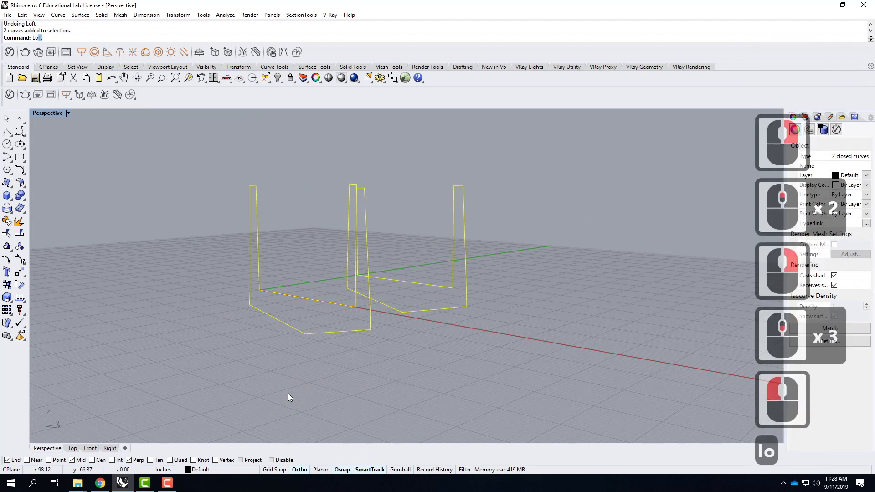
{"action": "key", "text": "Return"}
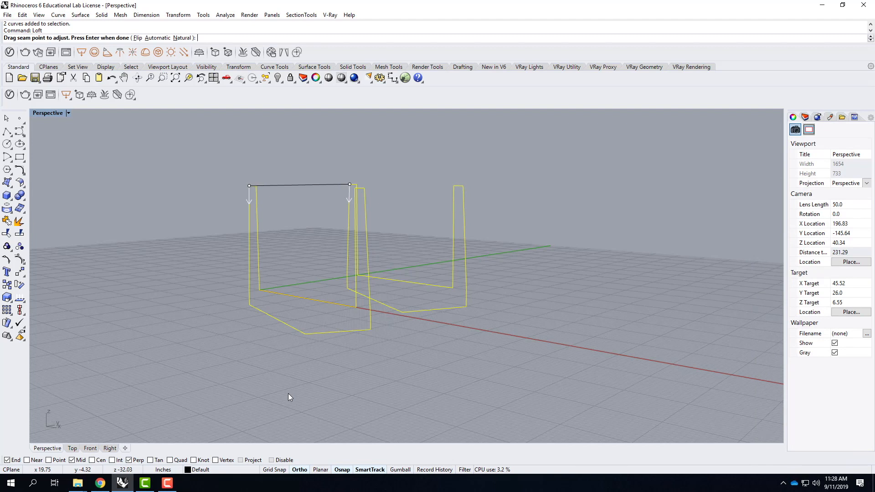
{"action": "key", "text": "Return"}
{"action": "key", "text": "Return"}
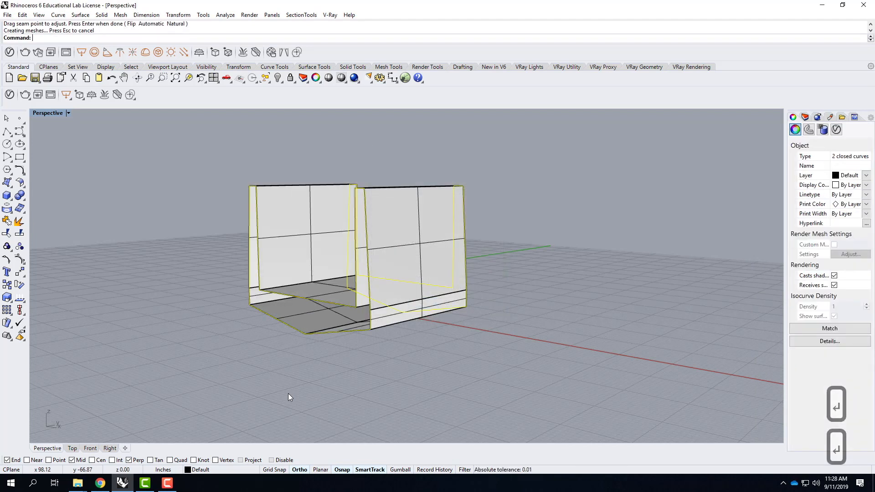
Inspect the aligned loft and delete its polysurface, keeping the two cross-section curves
{"action": "right_click_drag", "start_coordinate": [302, 263], "coordinate": [382, 305]}
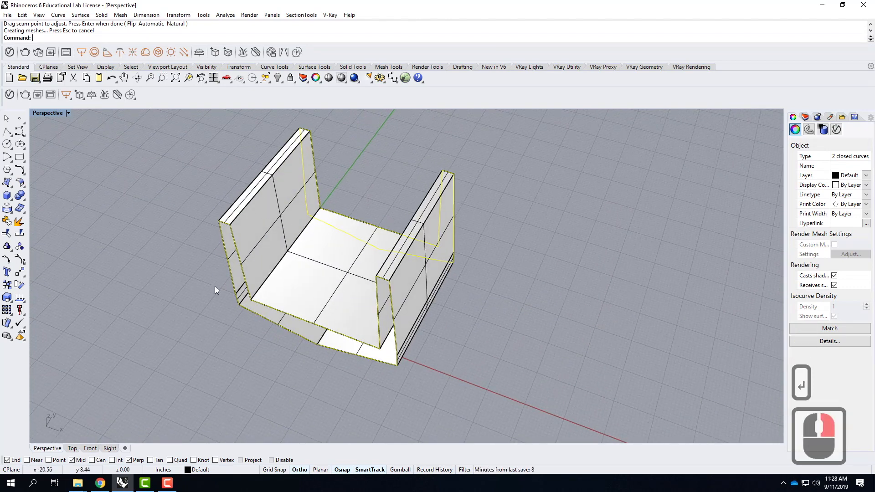
{"action": "left_click", "coordinate": [451, 322]}
{"action": "double_click", "coordinate": [428, 293]}
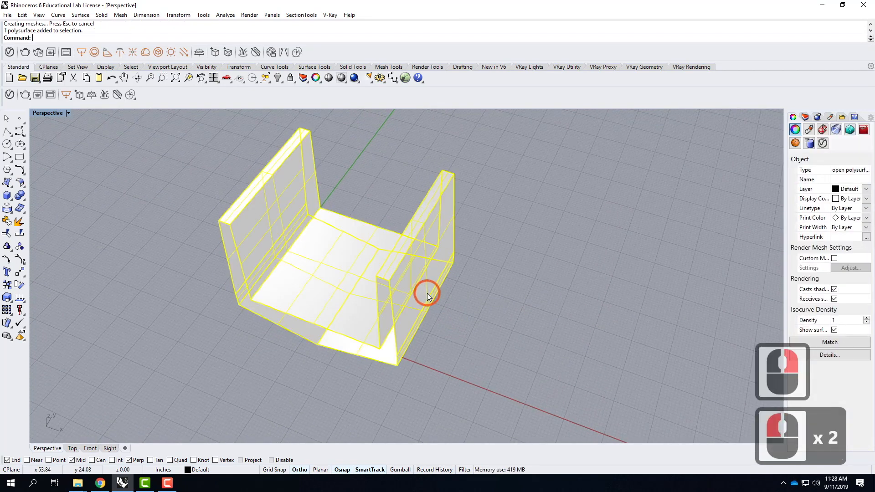
{"action": "key", "text": "Delete"}
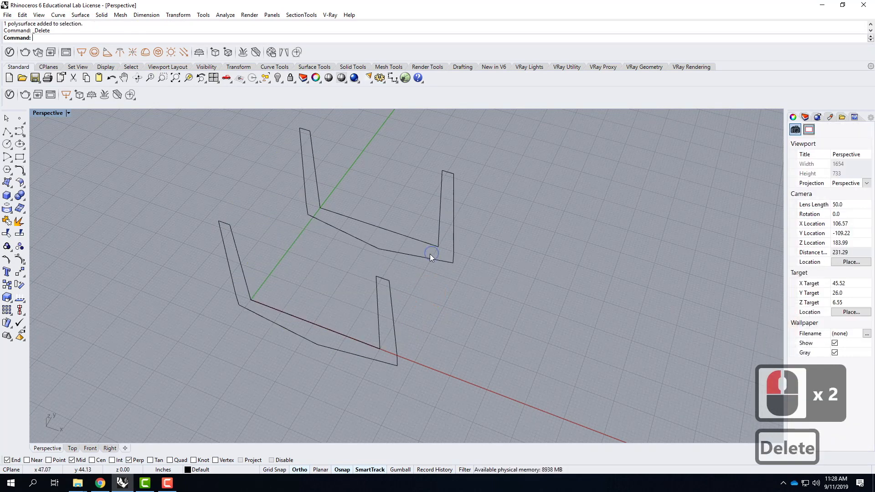
Explode both closed cross-section curves into separate segments
{"action": "right_click_drag", "start_coordinate": [430, 254], "coordinate": [405, 229]}
{"action": "left_click", "coordinate": [406, 228]}
{"action": "left_click", "coordinate": [284, 285], "text": "shift"}
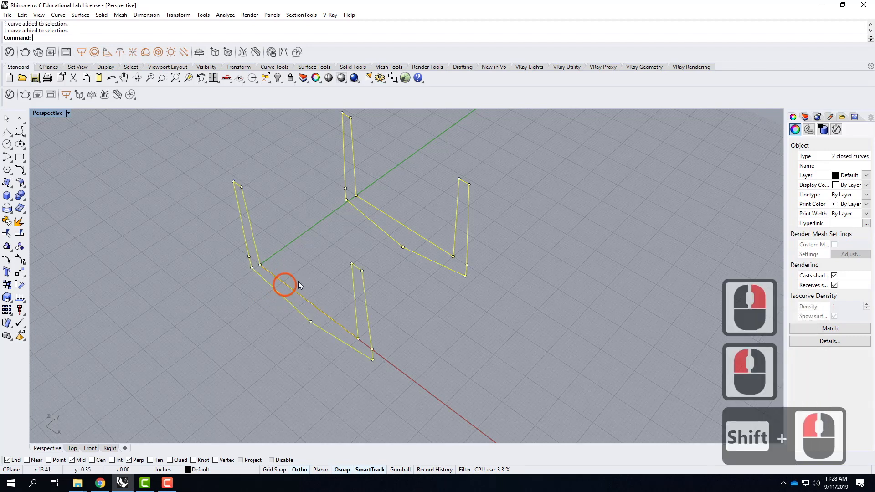
{"action": "type", "text": "explode"}
{"action": "key", "text": "Return"}
{"action": "left_click", "coordinate": [453, 295]}
Loft the inner floor edges of the front and rear cross-sections into a floor surface
{"action": "left_click", "coordinate": [399, 220]}
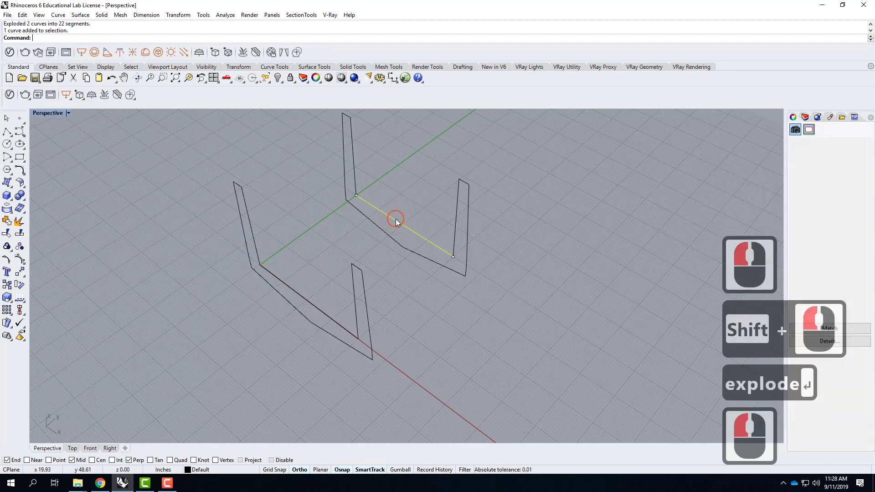
{"action": "left_click", "coordinate": [299, 294], "text": "shift"}
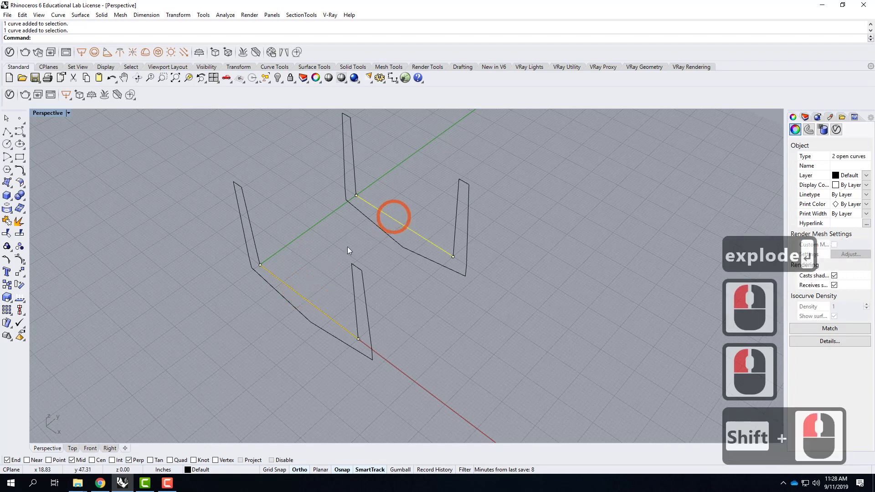
{"action": "left_click", "coordinate": [178, 14]}
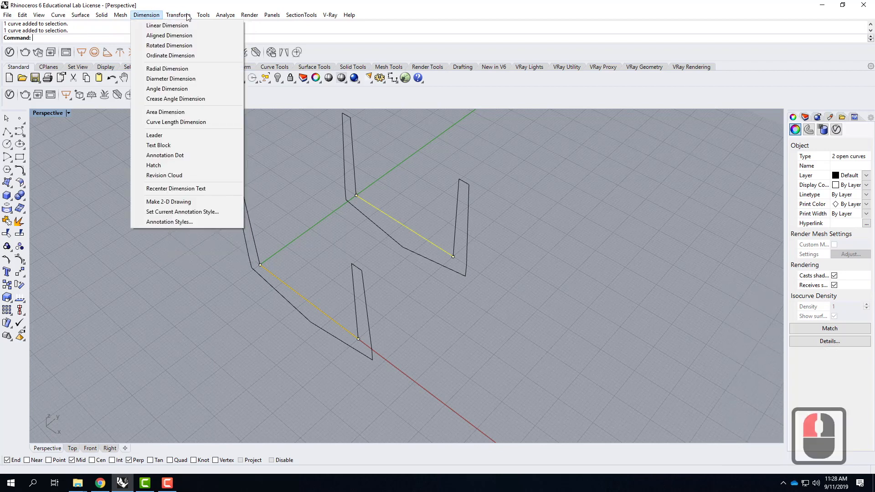
{"action": "mouse_move", "coordinate": [81, 14]}
{"action": "left_click", "coordinate": [88, 34]}
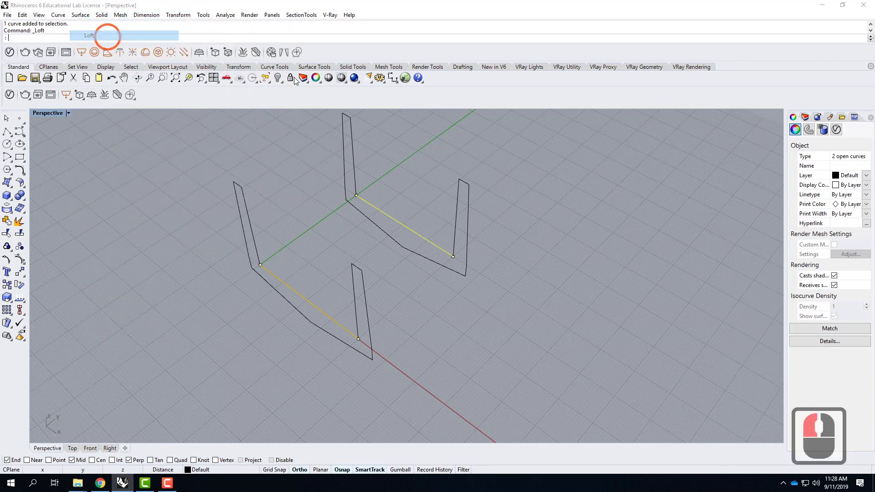
{"action": "left_click", "coordinate": [433, 307]}
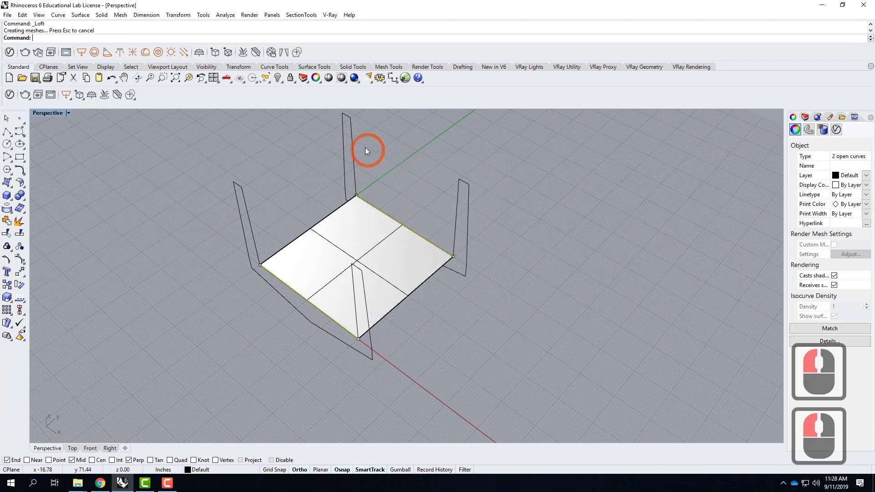
Loft the inner vertical edges of the two origin-side uprights using Normal style and Do not simplify
{"action": "left_click", "coordinate": [354, 155]}
{"action": "left_click", "coordinate": [250, 217], "text": "shift"}
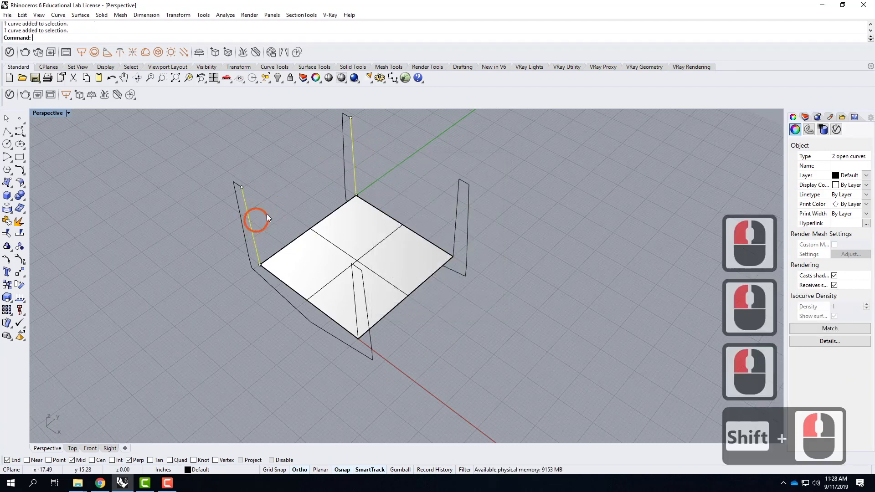
{"action": "right_click", "coordinate": [287, 201]}
{"action": "left_click", "coordinate": [423, 305]}
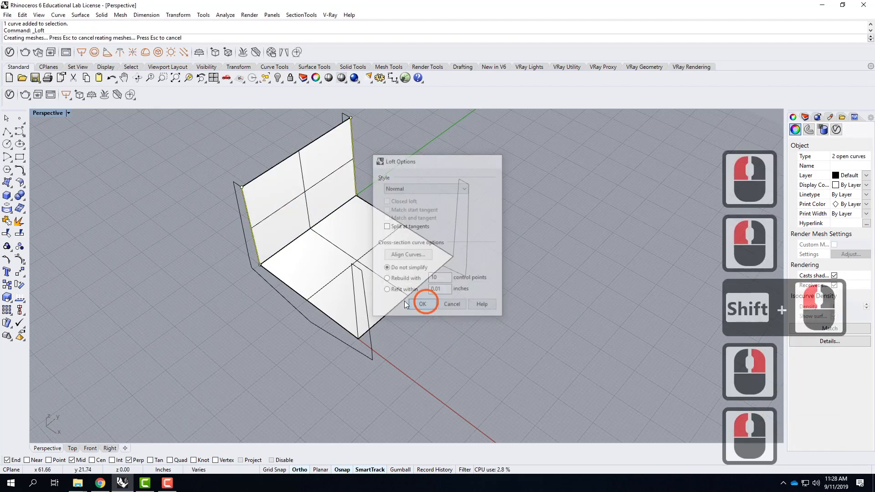
Loft the short top edges of the two origin-side uprights using Normal style and Do not simplify
{"action": "scroll", "coordinate": [349, 193], "scroll_direction": "up", "scroll_amount": 3}
{"action": "scroll", "coordinate": [409, 253], "scroll_direction": "down", "scroll_amount": 4}
{"action": "left_click", "coordinate": [398, 241]}
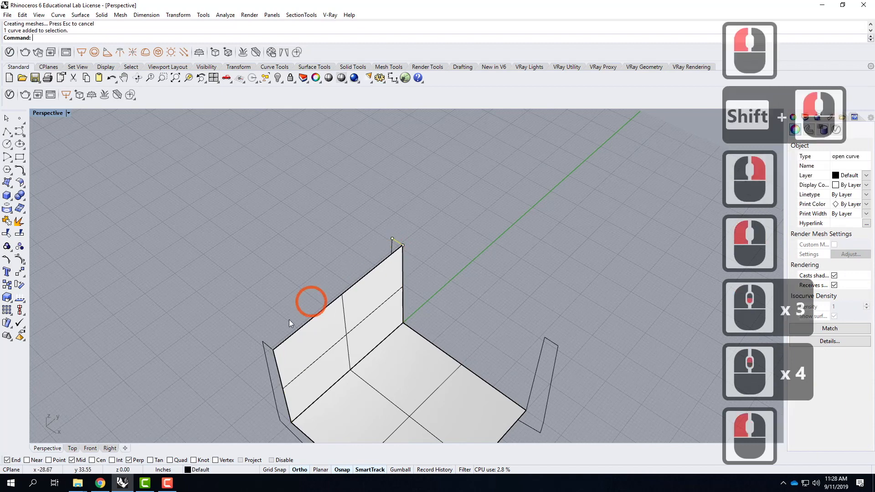
{"action": "left_click", "coordinate": [268, 346], "text": "shift"}
{"action": "right_click", "coordinate": [301, 287]}
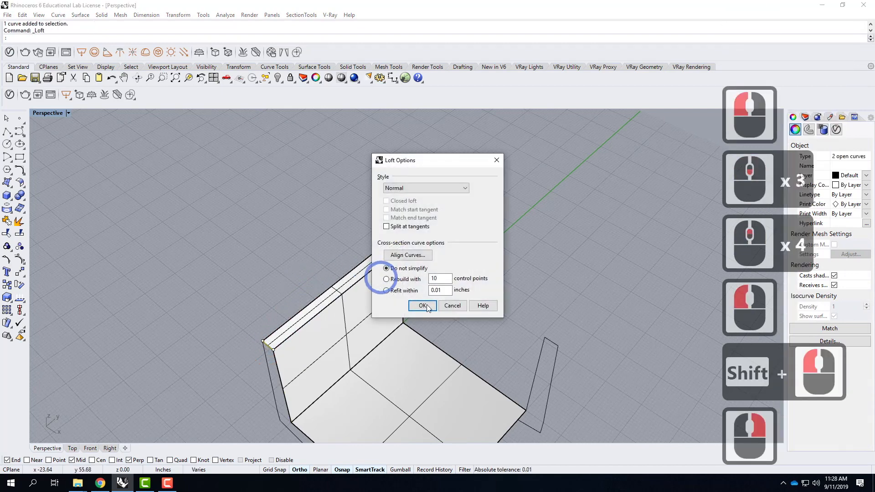
{"action": "left_click", "coordinate": [422, 306]}
Delete the floor, inner wall and wall-top surfaces
{"action": "scroll", "coordinate": [492, 287], "scroll_direction": "up", "scroll_amount": 3}
{"action": "right_click_drag", "start_coordinate": [454, 255], "coordinate": [406, 371]}
{"action": "left_click_drag", "start_coordinate": [406, 371], "coordinate": [381, 218]}
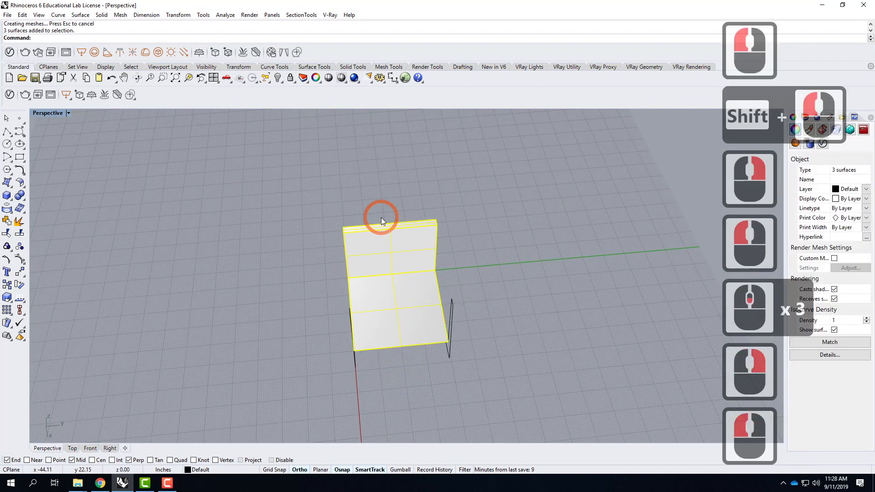
{"action": "key", "text": "Delete"}
Join all the exploded segments back into closed front and rear cross-section curves
{"action": "left_click_drag", "start_coordinate": [279, 185], "coordinate": [573, 412]}
{"action": "type", "text": "join"}
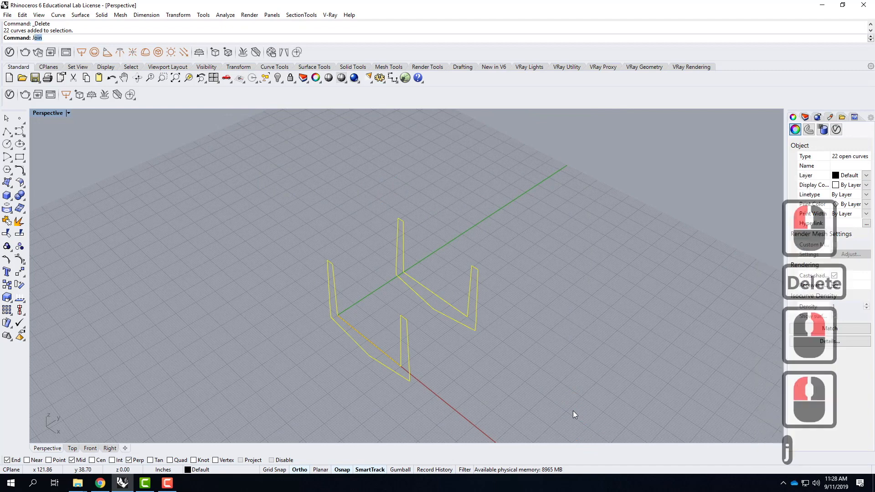
{"action": "key", "text": "Return"}
{"action": "left_click", "coordinate": [525, 301]}
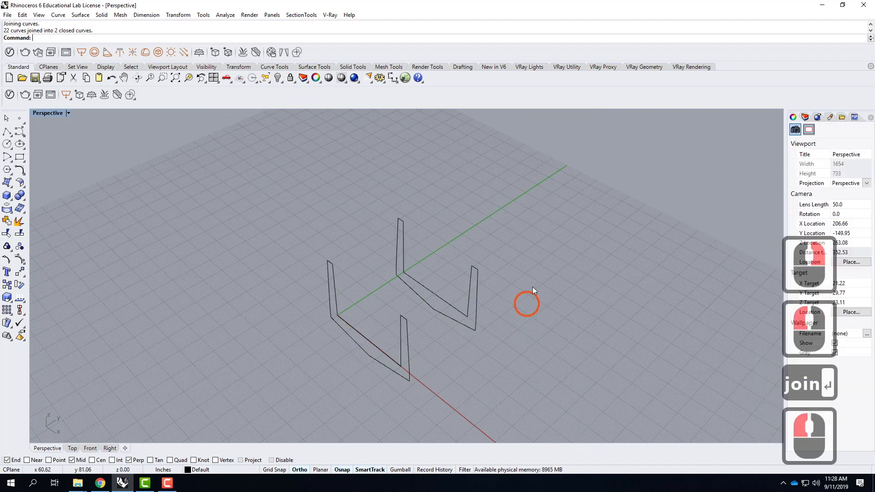
Loft the two closed cross-section curves using Normal style and Do not simplify, keeping the default seam points
{"action": "left_click", "coordinate": [312, 387]}
{"action": "type", "text": "loft"}
{"action": "key", "text": "Return"}
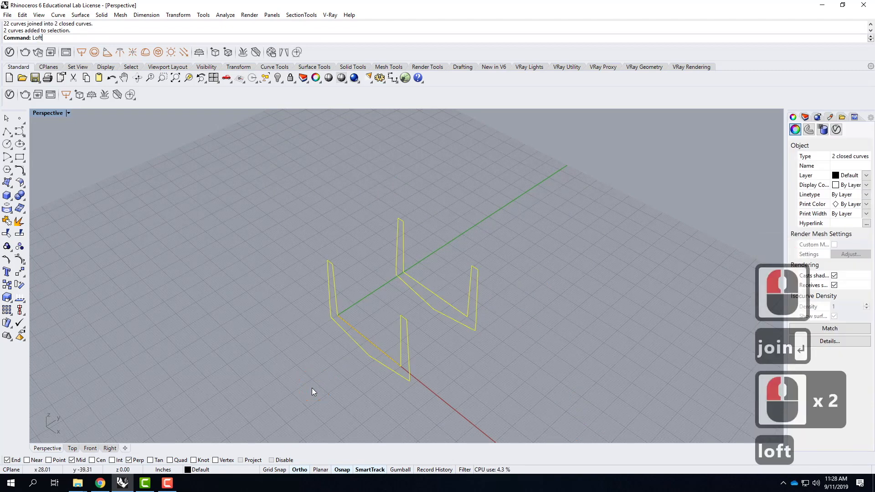
{"action": "key", "text": "Return"}
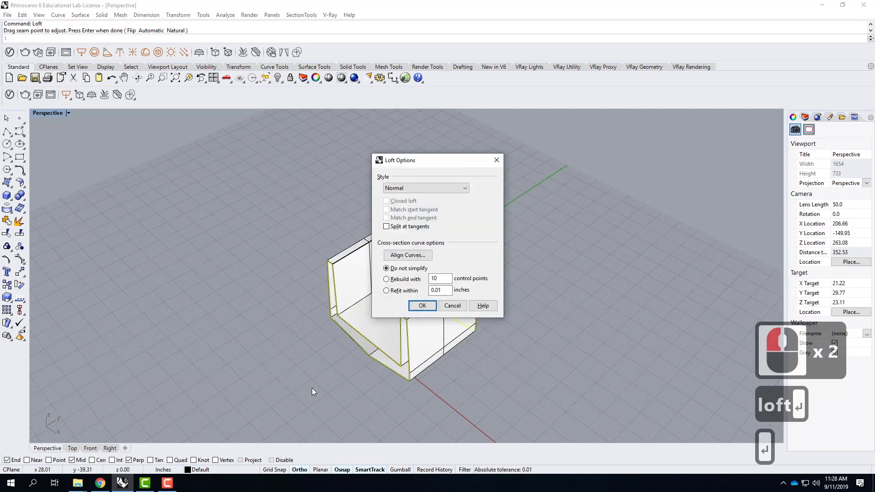
{"action": "key", "text": "Return"}
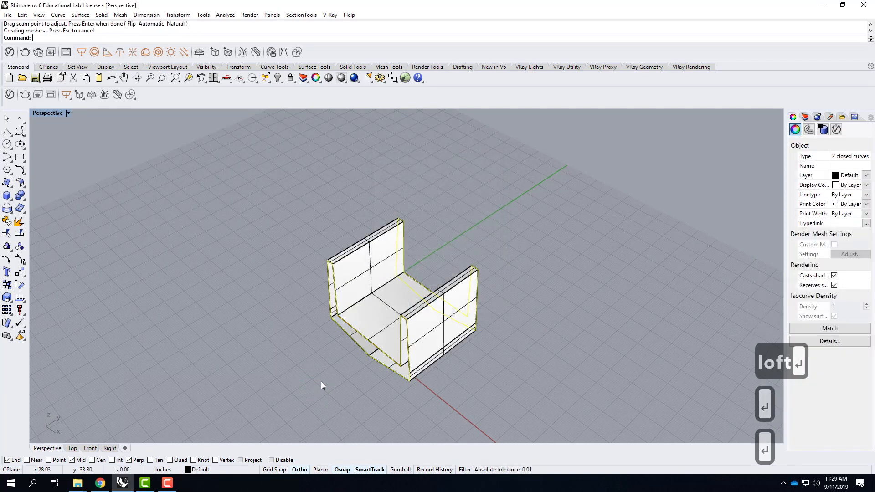
{"action": "right_click_drag", "start_coordinate": [264, 362], "coordinate": [430, 319]}
{"action": "left_click", "coordinate": [509, 322]}
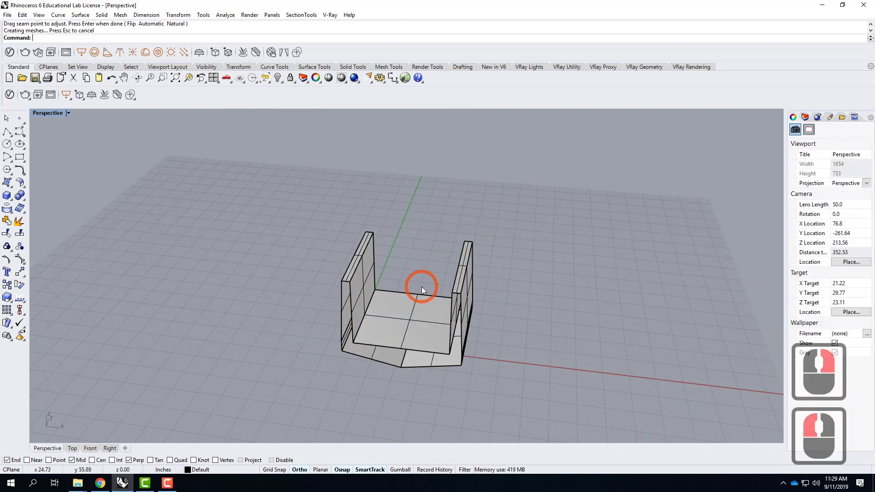
Cap the front face of the upright at the origin with a four-corner surface snapped to its end points
{"action": "scroll", "coordinate": [422, 287], "scroll_direction": "up", "scroll_amount": 4}
{"action": "right_click_drag", "start_coordinate": [373, 361], "coordinate": [357, 319]}
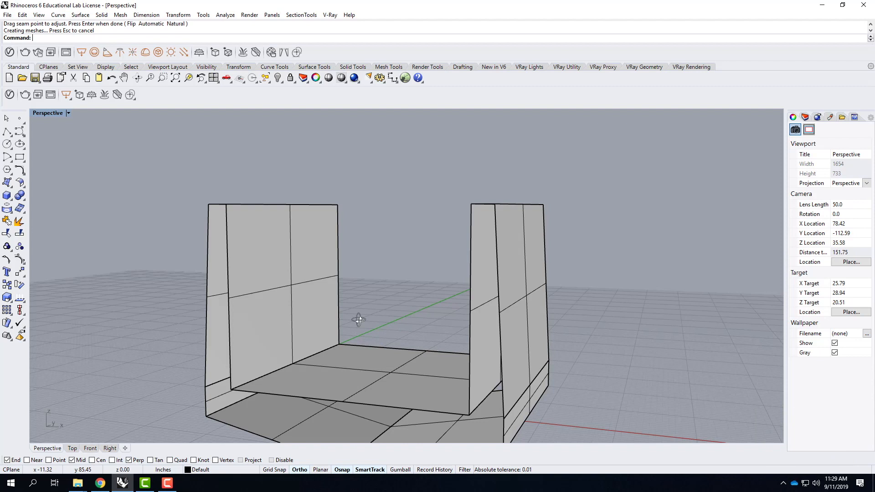
{"action": "left_click", "coordinate": [8, 183]}
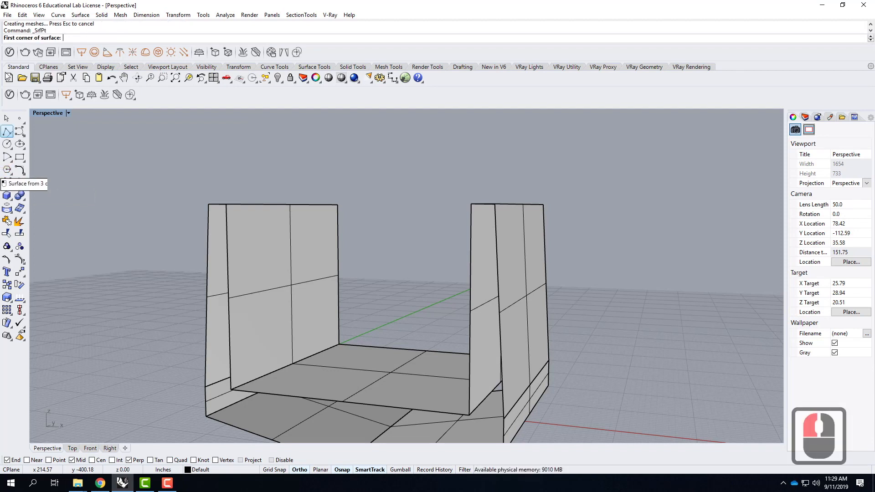
{"action": "left_click", "coordinate": [233, 388]}
{"action": "left_click", "coordinate": [228, 204]}
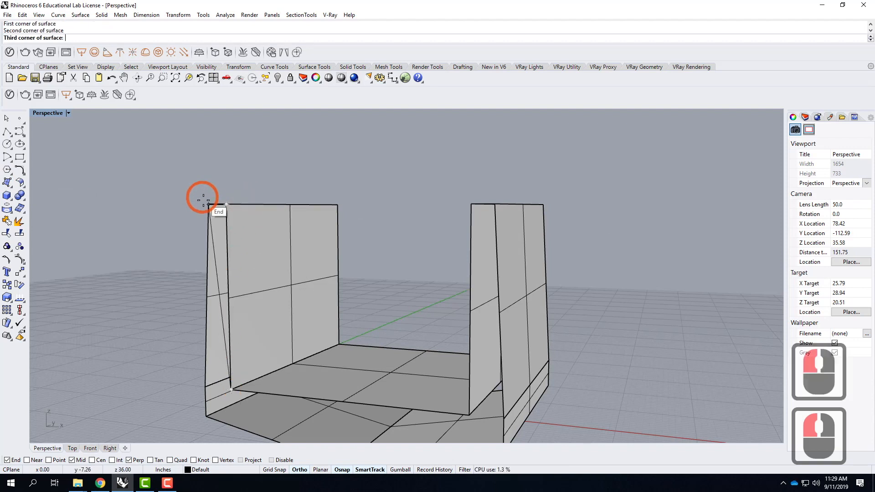
{"action": "left_click", "coordinate": [209, 204]}
{"action": "left_click", "coordinate": [207, 386]}
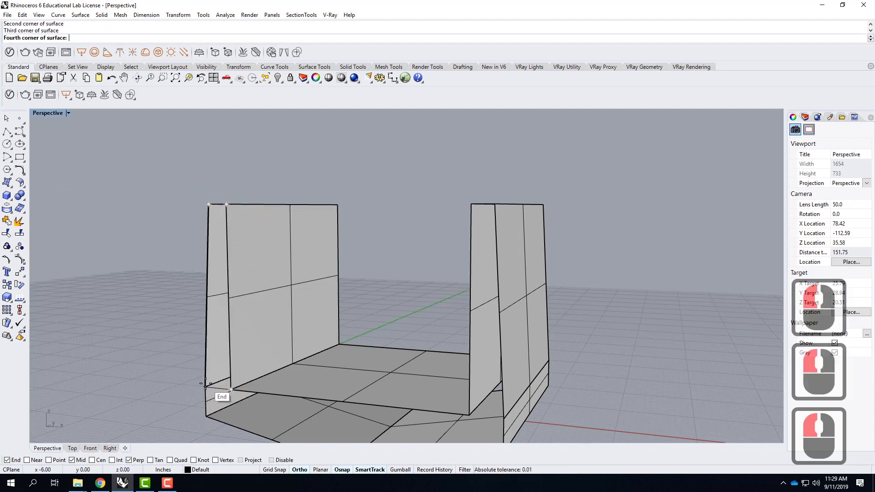
{"action": "left_click", "coordinate": [227, 367]}
Fill the triangular corner below the origin upright with a three-point surface between its two base corners and the lower outer corner
{"action": "scroll", "coordinate": [190, 367], "scroll_direction": "up", "scroll_amount": 3}
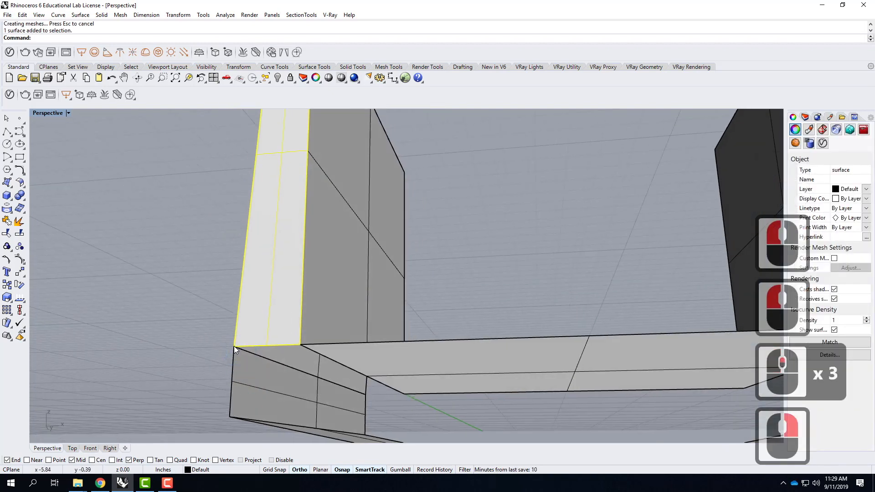
{"action": "scroll", "coordinate": [208, 348], "scroll_direction": "down", "scroll_amount": 3}
{"action": "scroll", "coordinate": [223, 361], "scroll_direction": "up", "scroll_amount": 3}
{"action": "right_click", "coordinate": [212, 359]}
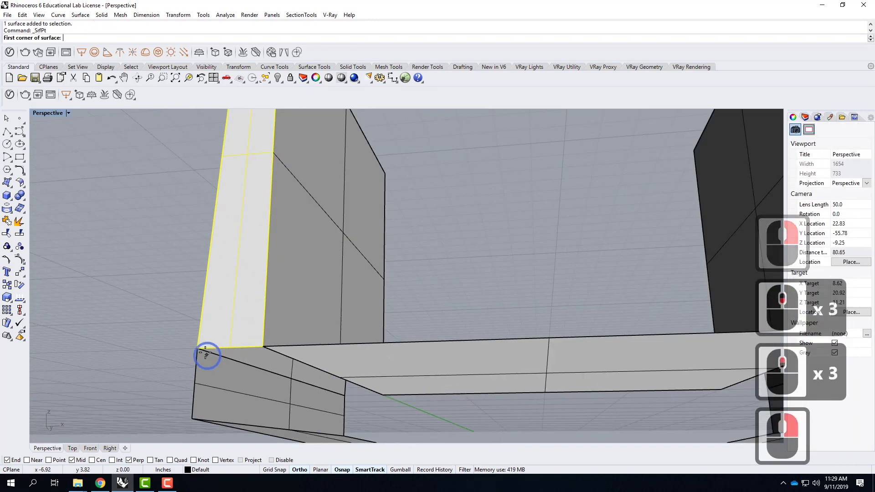
{"action": "left_click", "coordinate": [197, 349]}
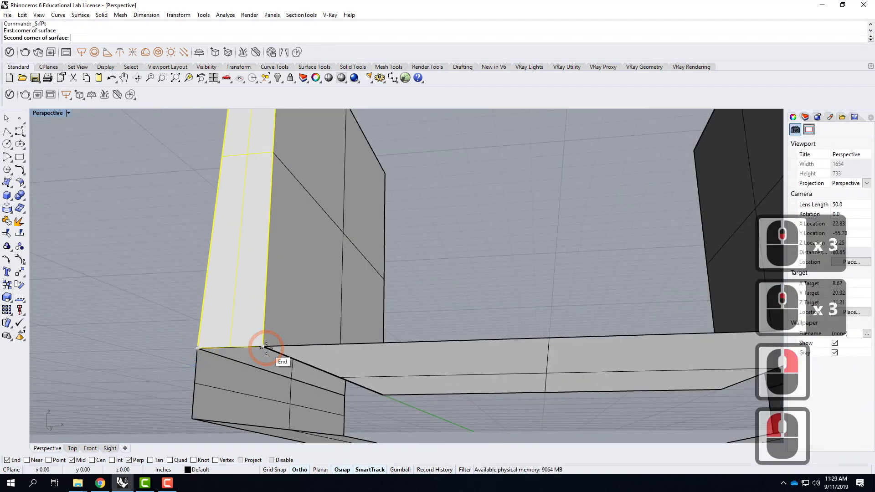
{"action": "left_click", "coordinate": [263, 347]}
{"action": "left_click", "coordinate": [193, 418]}
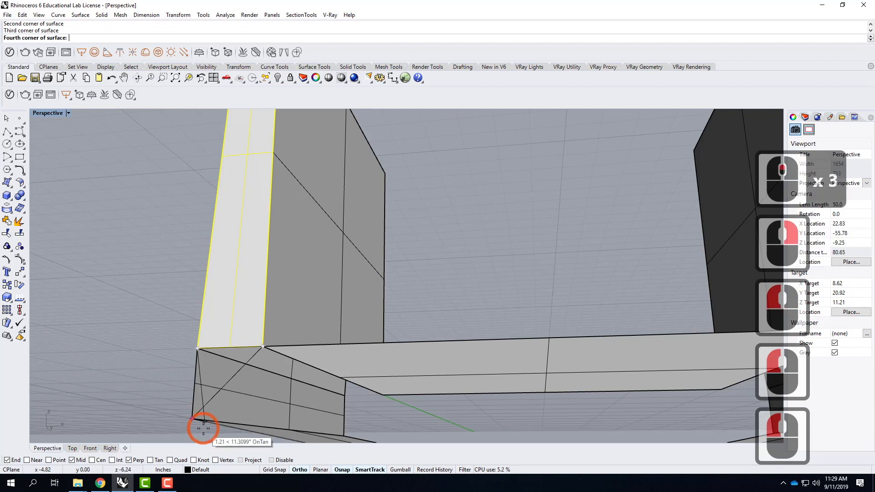
{"action": "key", "text": "Return"}
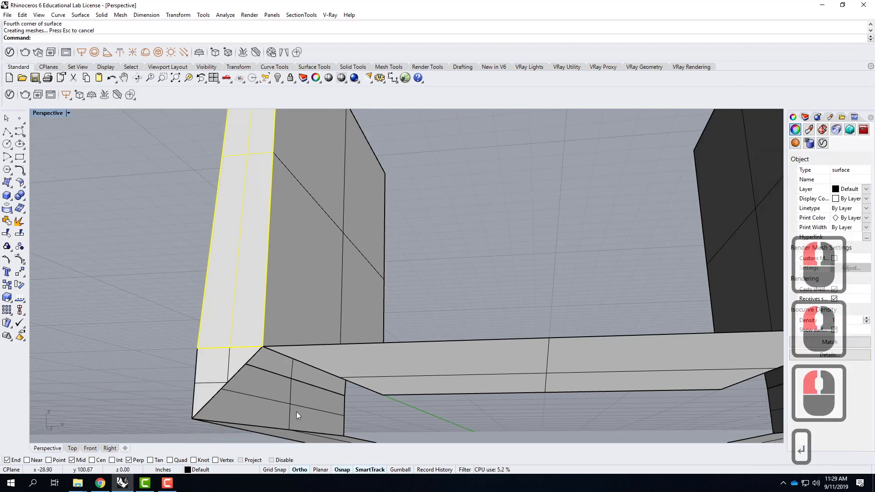
{"action": "left_click", "coordinate": [180, 364]}
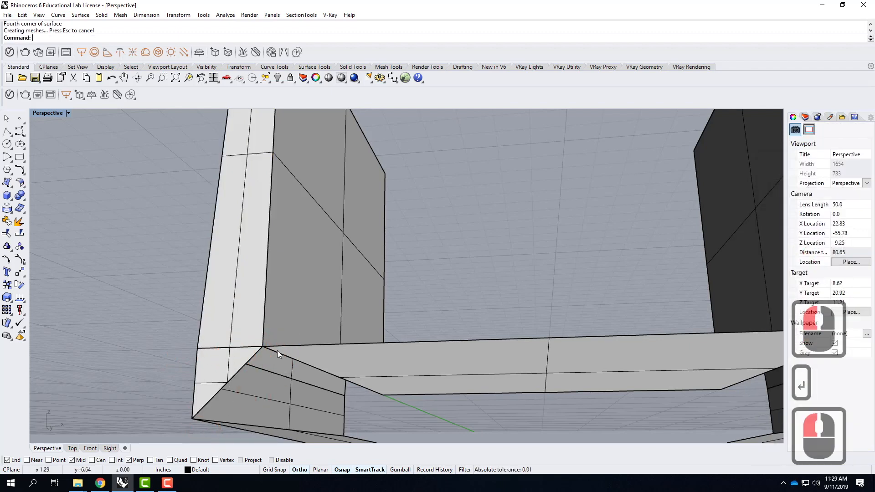
{"action": "left_click", "coordinate": [215, 370]}
{"action": "double_click", "coordinate": [151, 367]}
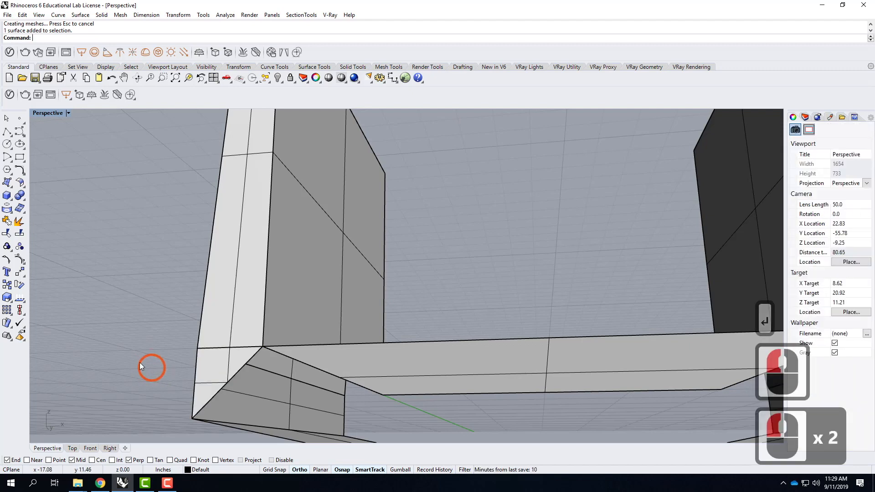
Cap the front face of the opposite upright with a four-corner surface snapped to its end points
{"action": "scroll", "coordinate": [111, 329], "scroll_direction": "down", "scroll_amount": 4}
{"action": "right_click_drag", "start_coordinate": [400, 289], "coordinate": [391, 342]}
{"action": "right_click", "coordinate": [307, 239]}
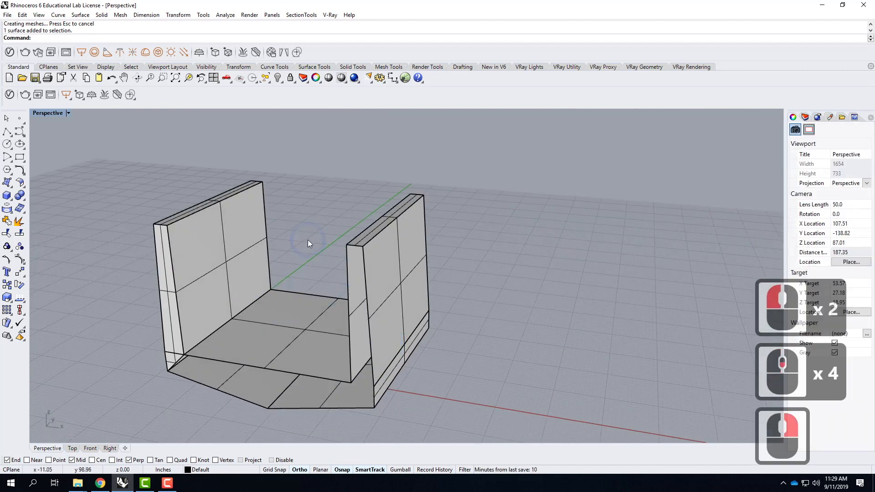
{"action": "left_click", "coordinate": [347, 245]}
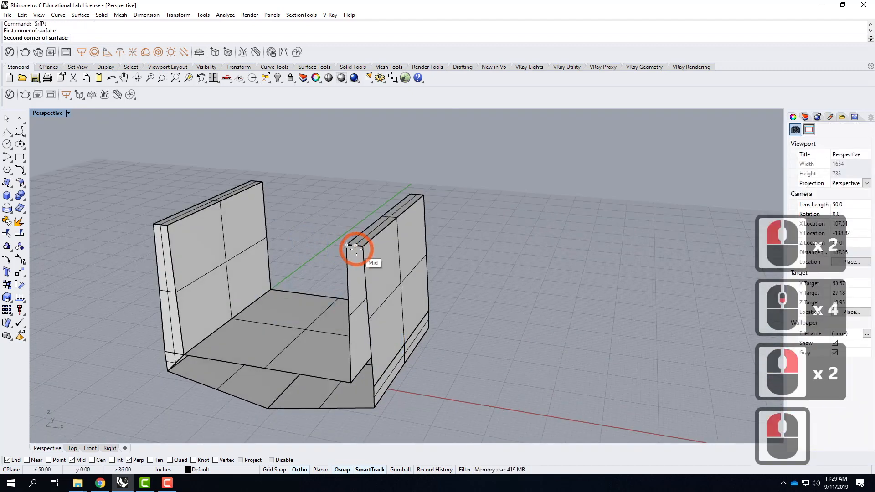
{"action": "left_click", "coordinate": [363, 247]}
{"action": "left_click", "coordinate": [374, 387]}
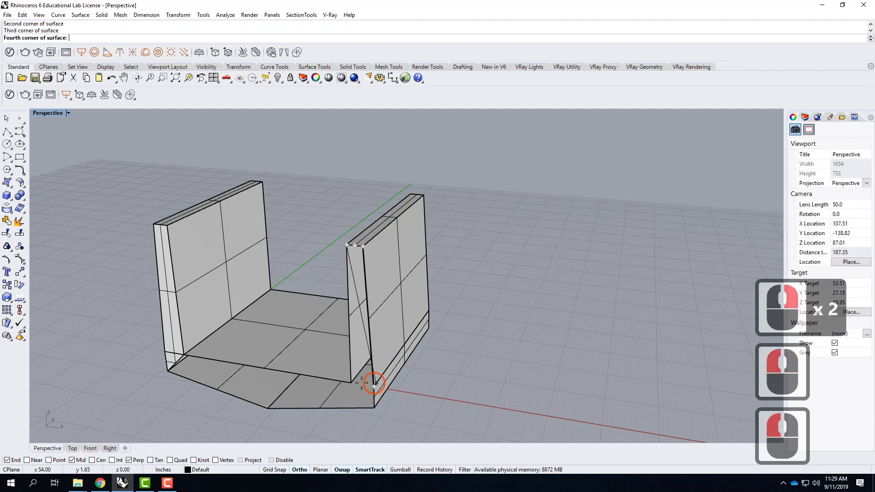
{"action": "left_click", "coordinate": [352, 382]}
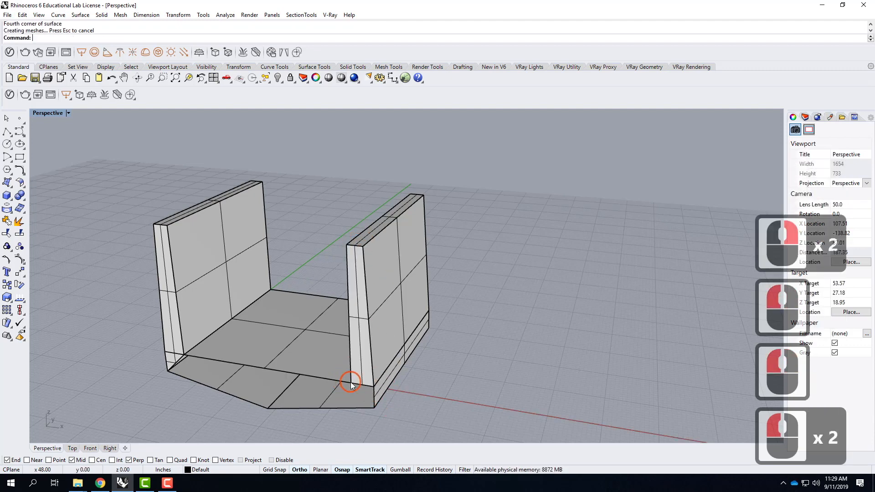
Fill the triangular corner below the opposite upright with a three-point surface between its base corners and the lower outer corner
{"action": "right_click", "coordinate": [425, 391]}
{"action": "scroll", "coordinate": [371, 433], "scroll_direction": "up", "scroll_amount": 2}
{"action": "scroll", "coordinate": [328, 340], "scroll_direction": "up", "scroll_amount": 1}
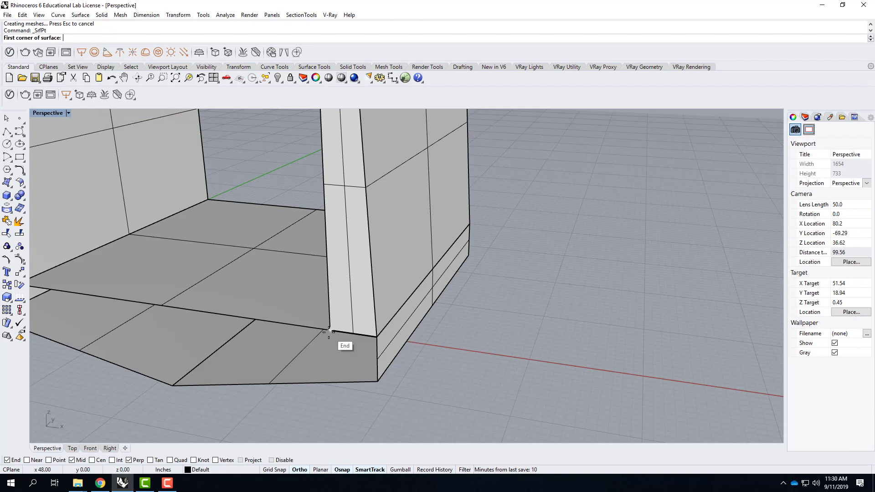
{"action": "left_click", "coordinate": [329, 331]}
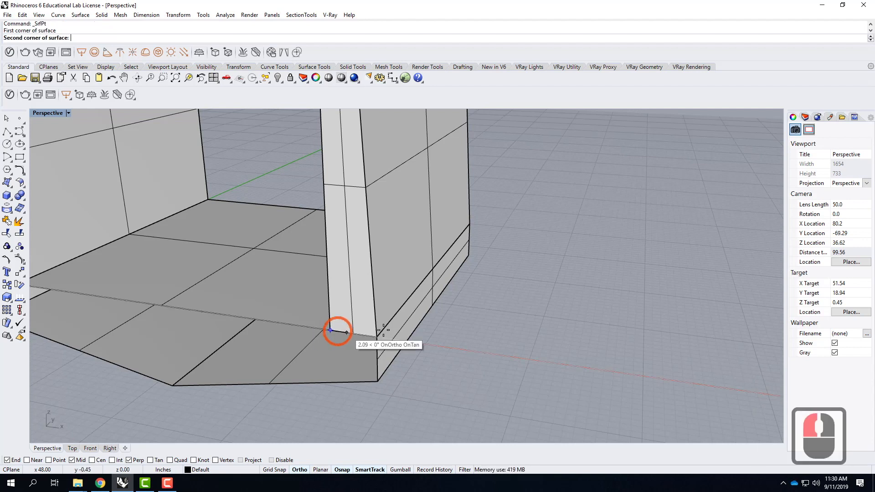
{"action": "left_click", "coordinate": [377, 338]}
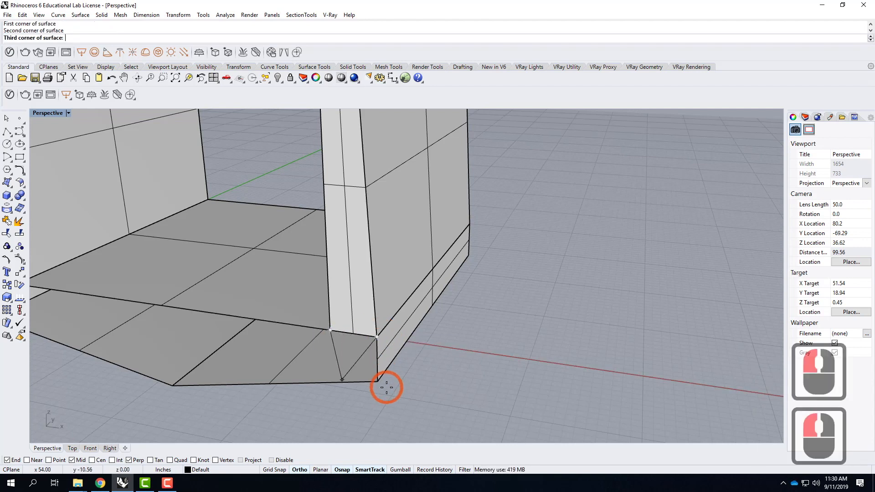
{"action": "left_click", "coordinate": [377, 381]}
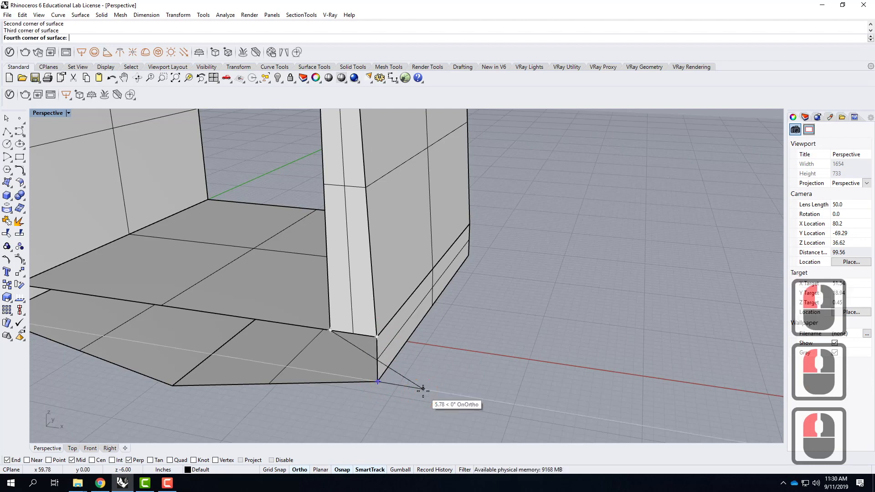
{"action": "key", "text": "Return"}
{"action": "scroll", "coordinate": [383, 340], "scroll_direction": "up", "scroll_amount": 5}
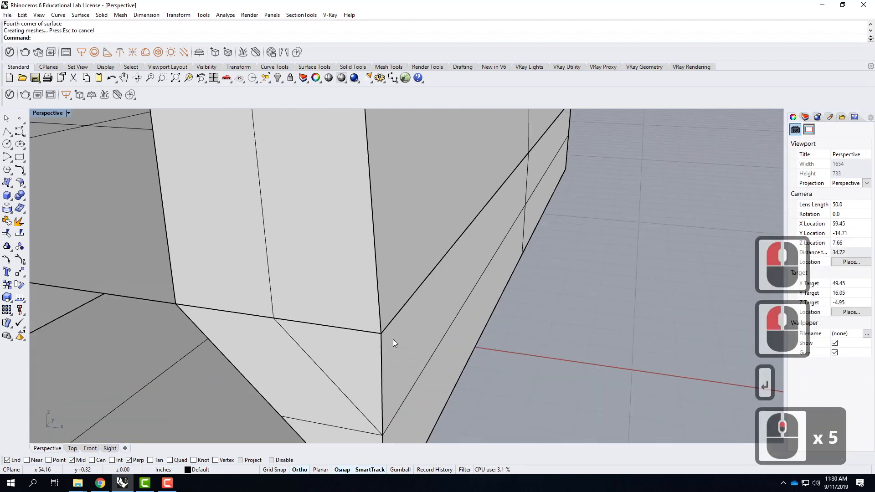
{"action": "scroll", "coordinate": [383, 340], "scroll_direction": "down", "scroll_amount": 5}
Cap the origin-side half of the deck's front end with a four-corner surface, using the floor edge's midpoint and the lowest vertex
{"action": "right_click", "coordinate": [372, 352]}
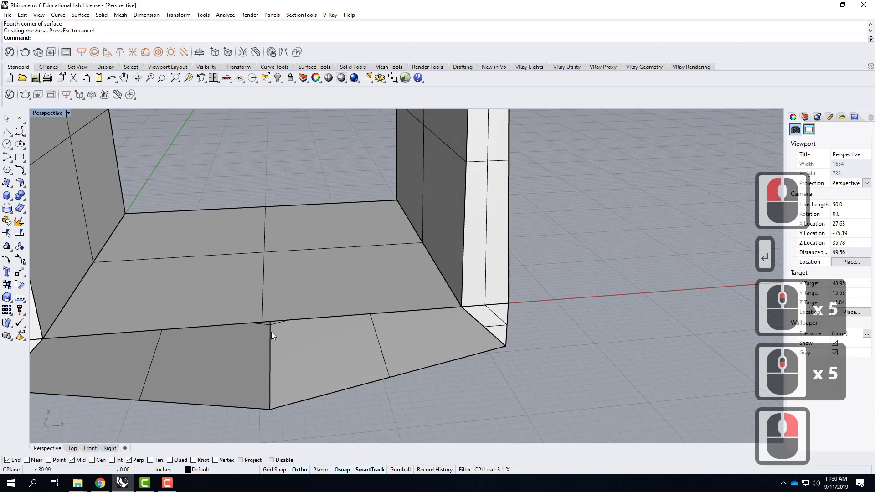
{"action": "scroll", "coordinate": [368, 304], "scroll_direction": "down", "scroll_amount": 3}
{"action": "scroll", "coordinate": [280, 328], "scroll_direction": "up", "scroll_amount": 3}
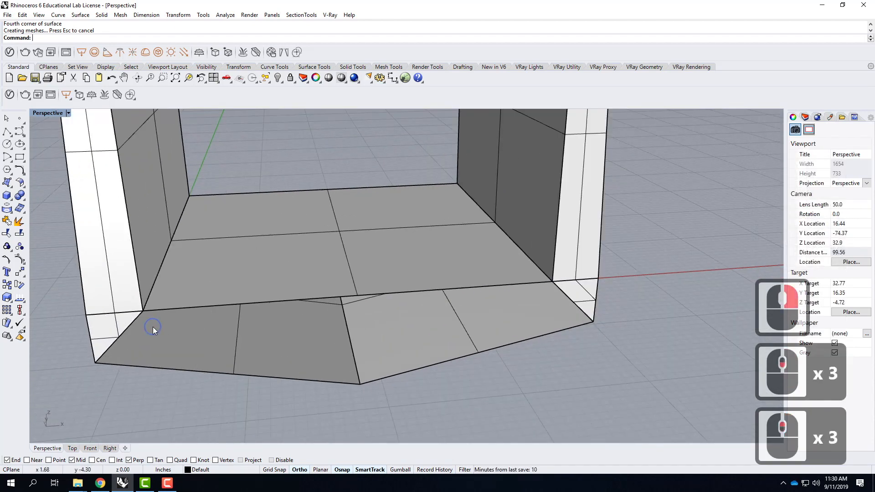
{"action": "right_click", "coordinate": [147, 315]}
{"action": "left_click", "coordinate": [144, 312]}
{"action": "left_click", "coordinate": [358, 296]}
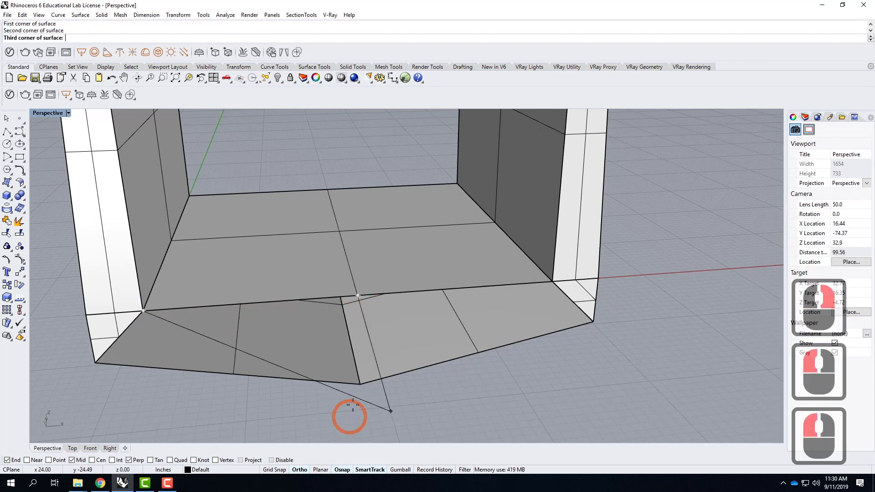
{"action": "left_click", "coordinate": [359, 388]}
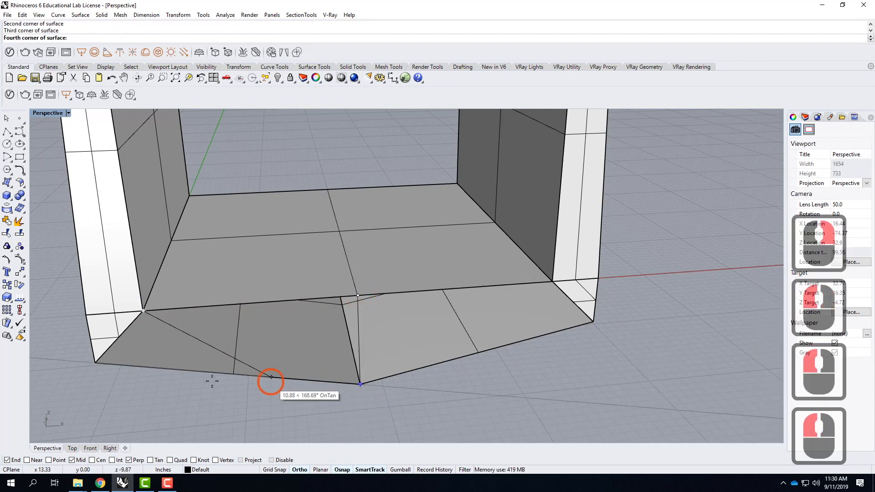
{"action": "left_click", "coordinate": [103, 365]}
Cap the remaining half of the deck's front end with a four-corner surface from the floor edge's midpoint to the opposite upright
{"action": "right_click_drag", "start_coordinate": [377, 318], "coordinate": [326, 303]}
{"action": "right_click", "coordinate": [254, 289]}
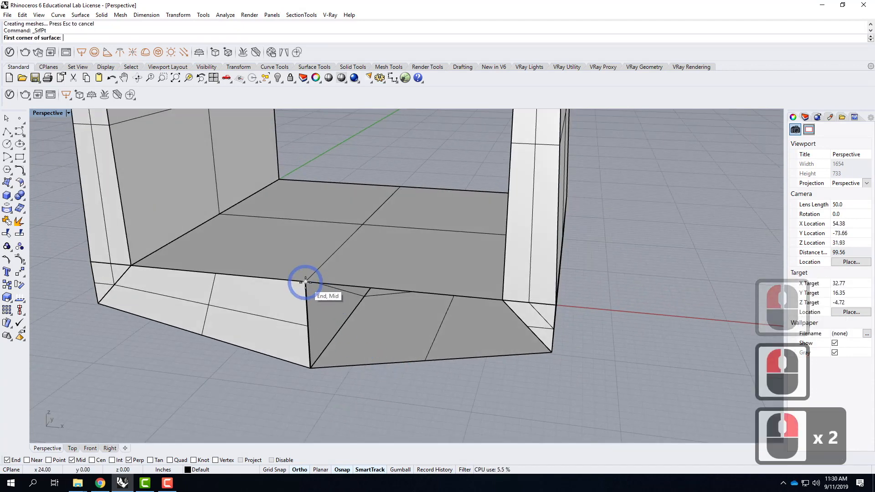
{"action": "left_click", "coordinate": [306, 282]}
{"action": "left_click", "coordinate": [502, 301]}
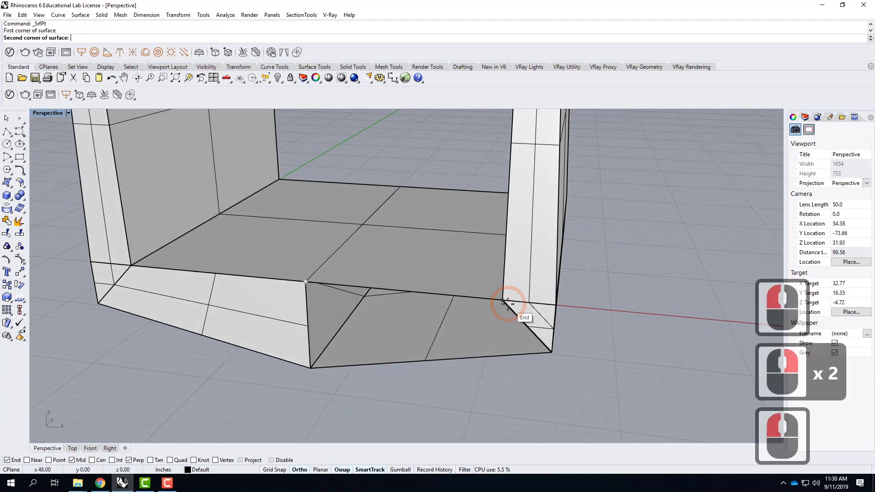
{"action": "left_click", "coordinate": [553, 352]}
{"action": "left_click", "coordinate": [314, 367]}
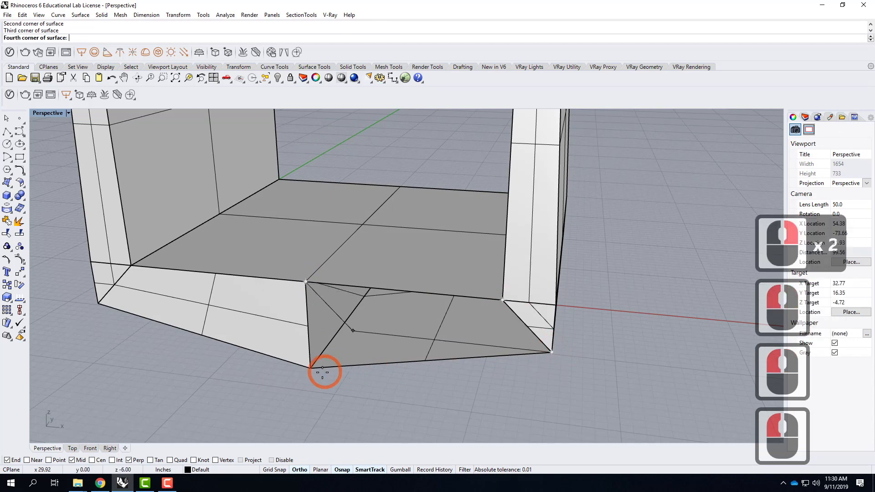
Inspect the lofted polysurface and the capped front end up close and from different angles
{"action": "scroll", "coordinate": [231, 372], "scroll_direction": "down", "scroll_amount": 3}
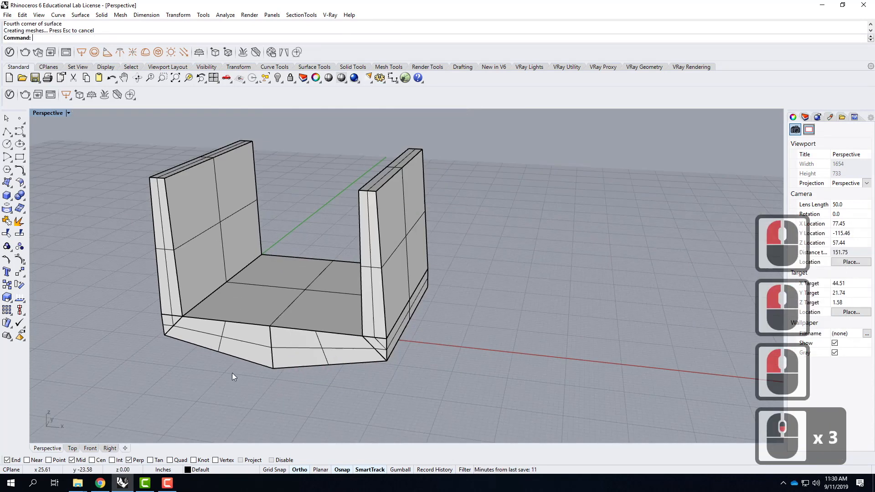
{"action": "scroll", "coordinate": [270, 327], "scroll_direction": "up", "scroll_amount": 3}
{"action": "left_click", "coordinate": [237, 303]}
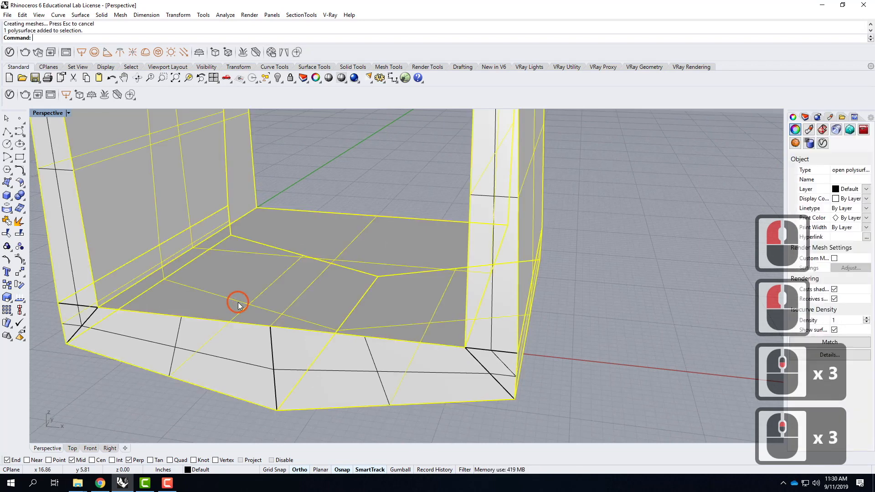
{"action": "left_click", "coordinate": [192, 324]}
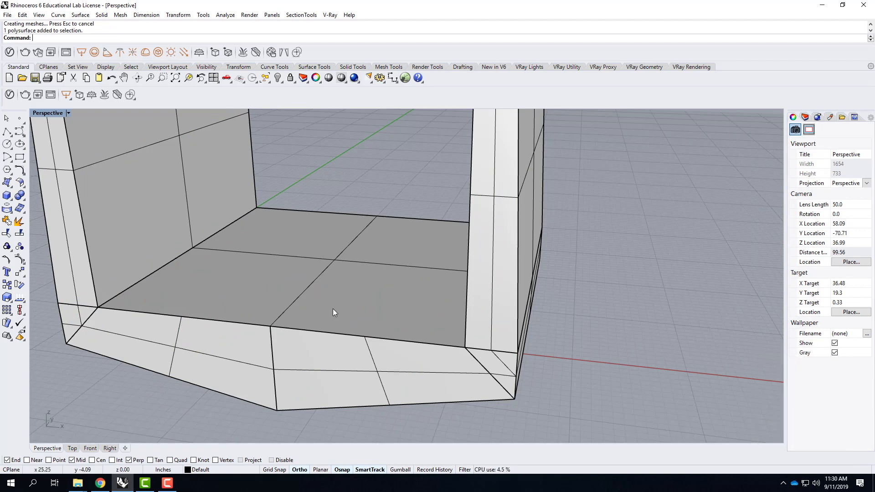
{"action": "scroll", "coordinate": [387, 296], "scroll_direction": "down", "scroll_amount": 3}
{"action": "scroll", "coordinate": [455, 292], "scroll_direction": "down", "scroll_amount": 1}
{"action": "right_click_drag", "start_coordinate": [455, 291], "coordinate": [304, 278]}
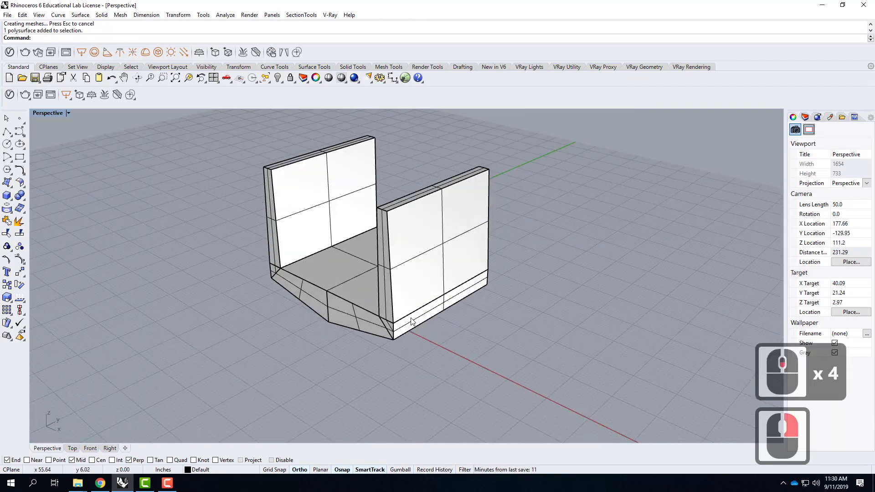
Copy all the surfaces capping the front end to the rear end, from the origin-side wall's upper inner front corner to its rear counterpart
{"action": "right_click_drag", "start_coordinate": [521, 234], "coordinate": [666, 285]}
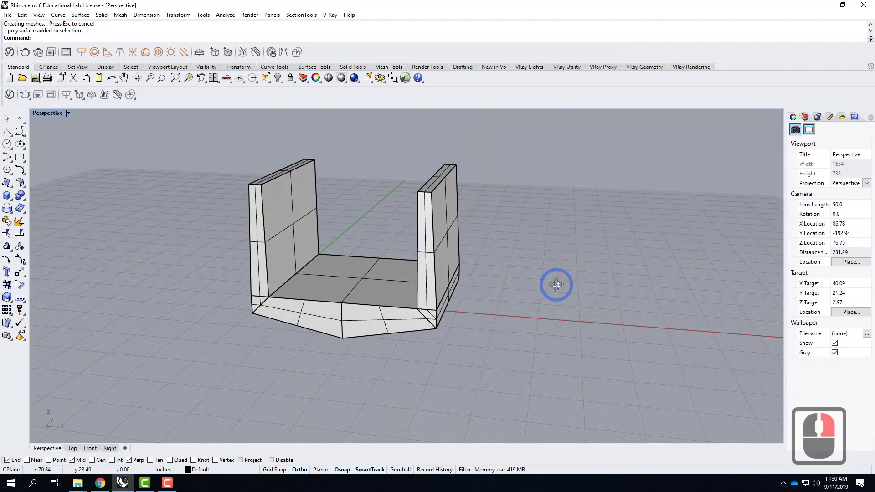
{"action": "left_click", "coordinate": [257, 242]}
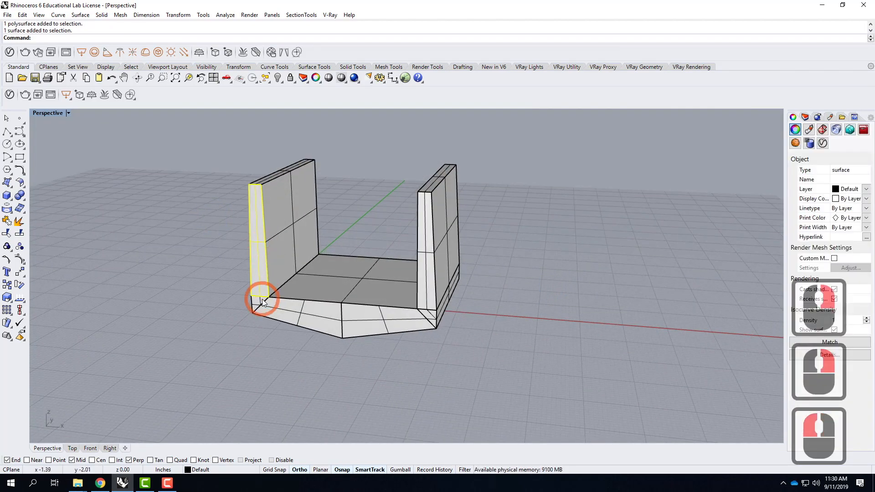
{"action": "left_click", "coordinate": [286, 303], "text": "shift"}
{"action": "left_click", "coordinate": [298, 327], "text": "shift"}
{"action": "left_click", "coordinate": [371, 322], "text": "shift"}
{"action": "left_click", "coordinate": [425, 319], "text": "shift"}
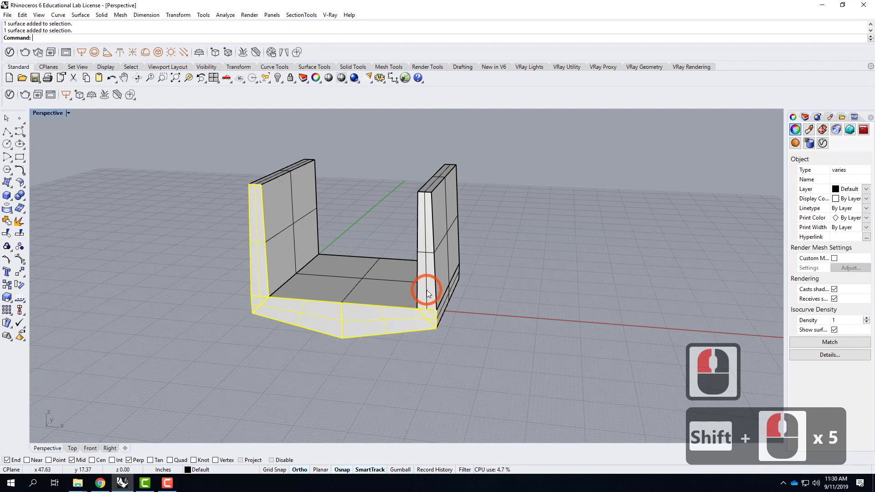
{"action": "right_click_drag", "start_coordinate": [461, 304], "coordinate": [441, 193]}
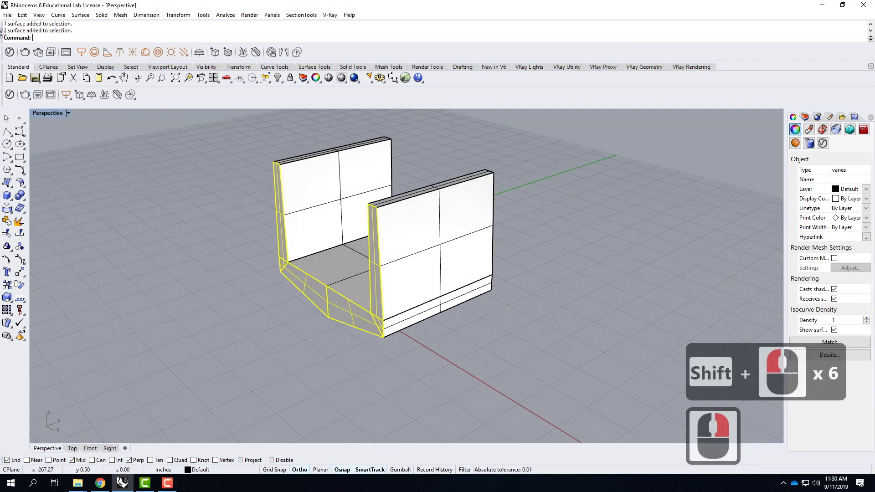
{"action": "left_click", "coordinate": [174, 15]}
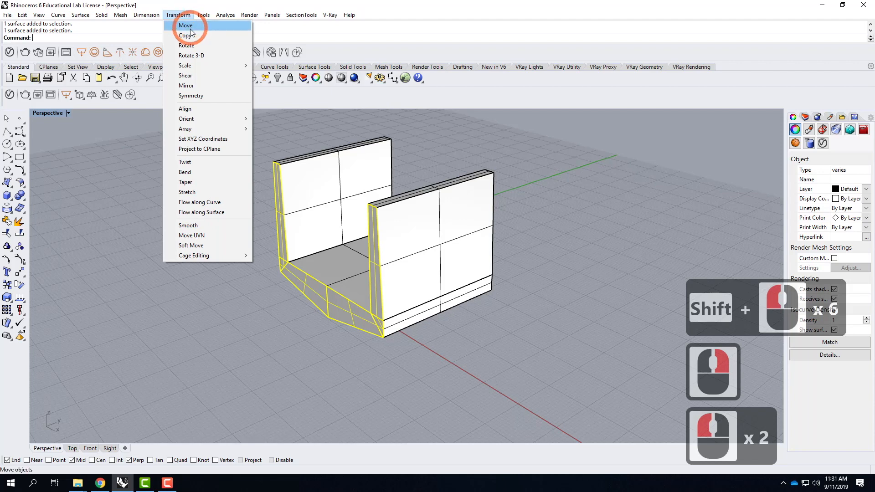
{"action": "left_click", "coordinate": [185, 35]}
{"action": "scroll", "coordinate": [286, 160], "scroll_direction": "up", "scroll_amount": 5}
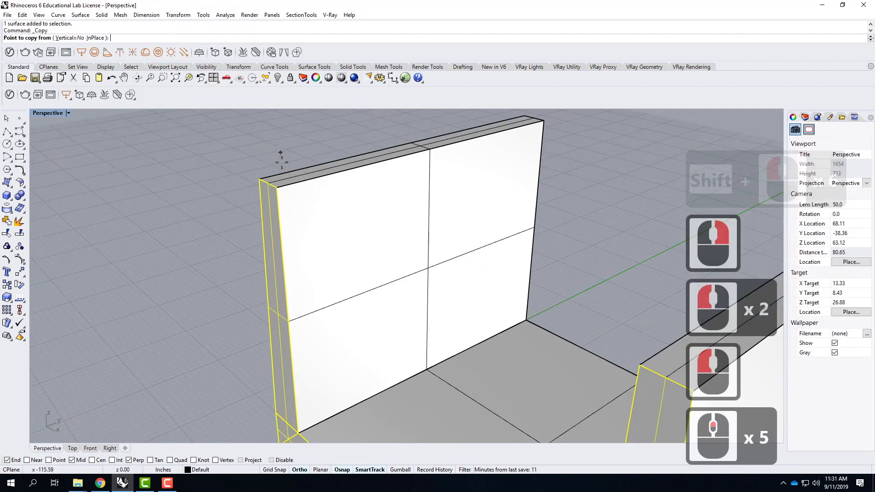
{"action": "left_click", "coordinate": [275, 189]}
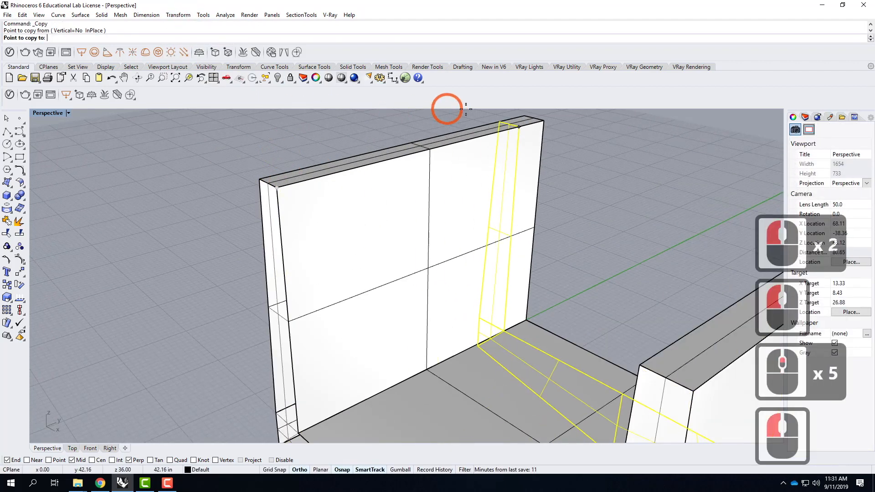
{"action": "left_click", "coordinate": [542, 122]}
{"action": "scroll", "coordinate": [503, 167], "scroll_direction": "down", "scroll_amount": 6}
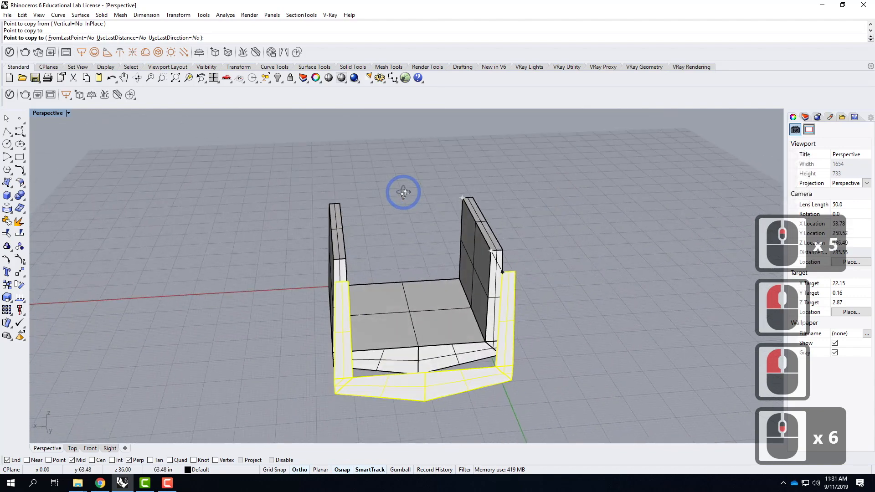
{"action": "right_click_drag", "start_coordinate": [579, 185], "coordinate": [578, 184]}
{"action": "key", "text": "Return"}
{"action": "left_click", "coordinate": [626, 264]}
Examine the capped bridge from both ends, along with the upper edges of the side walls
{"action": "right_click_drag", "start_coordinate": [682, 288], "coordinate": [505, 288]}
{"action": "right_click_drag", "start_coordinate": [500, 286], "coordinate": [780, 306]}
{"action": "scroll", "coordinate": [588, 259], "scroll_direction": "up", "scroll_amount": 4}
{"action": "right_click_drag", "start_coordinate": [611, 308], "coordinate": [567, 308]}
{"action": "scroll", "coordinate": [567, 307], "scroll_direction": "down", "scroll_amount": 5}
{"action": "right_click_drag", "start_coordinate": [369, 215], "coordinate": [478, 185]}
{"action": "scroll", "coordinate": [383, 293], "scroll_direction": "up", "scroll_amount": 5}
{"action": "right_click_drag", "start_coordinate": [383, 293], "coordinate": [380, 312]}
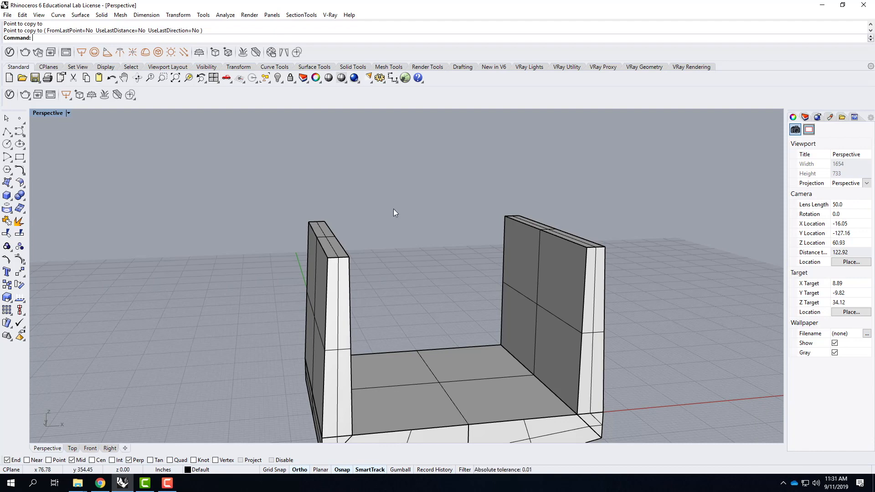
{"action": "scroll", "coordinate": [308, 237], "scroll_direction": "down", "scroll_amount": 1}
{"action": "scroll", "coordinate": [334, 316], "scroll_direction": "up", "scroll_amount": 2}
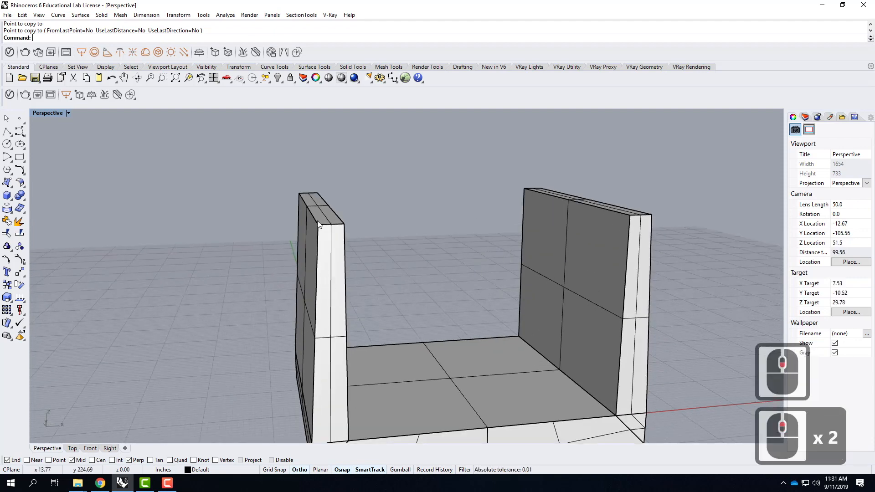
{"action": "scroll", "coordinate": [358, 259], "scroll_direction": "down", "scroll_amount": 3}
{"action": "right_click_drag", "start_coordinate": [332, 283], "coordinate": [410, 273]}
{"action": "scroll", "coordinate": [300, 313], "scroll_direction": "up", "scroll_amount": 3}
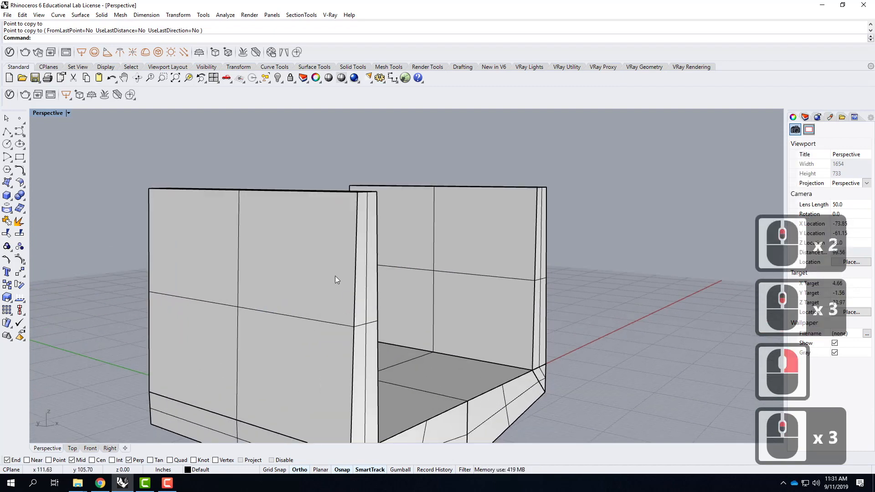
{"action": "right_click_drag", "start_coordinate": [395, 257], "coordinate": [360, 278]}
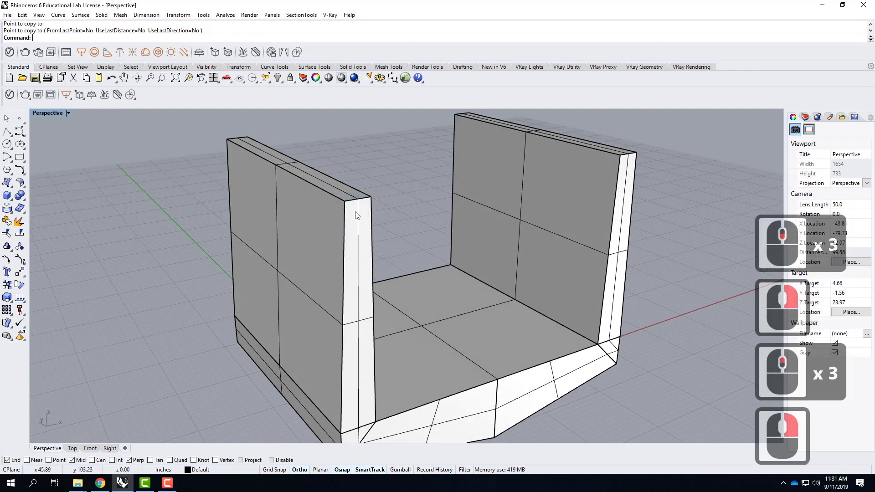
{"action": "scroll", "coordinate": [337, 241], "scroll_direction": "up", "scroll_amount": 1}
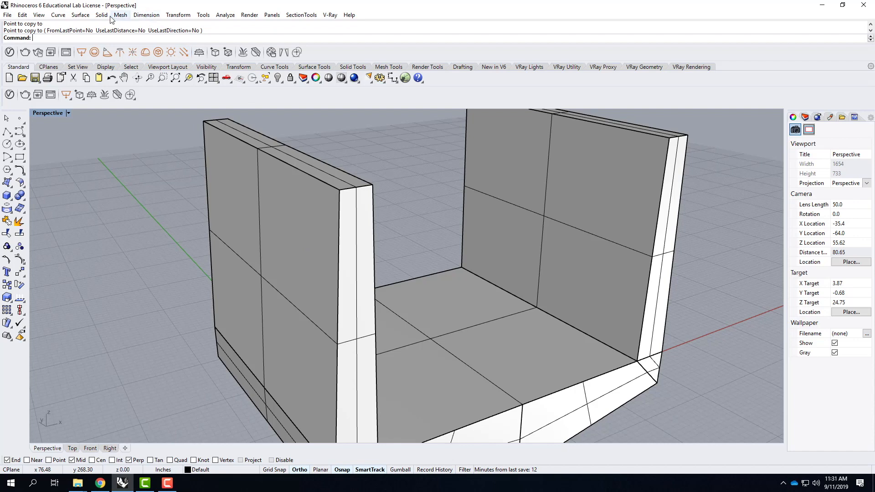
Try to chamfer the origin-side wall's outer face against its front cap with distances of 1.00, and undo the chamfer
{"action": "left_click", "coordinate": [81, 15]}
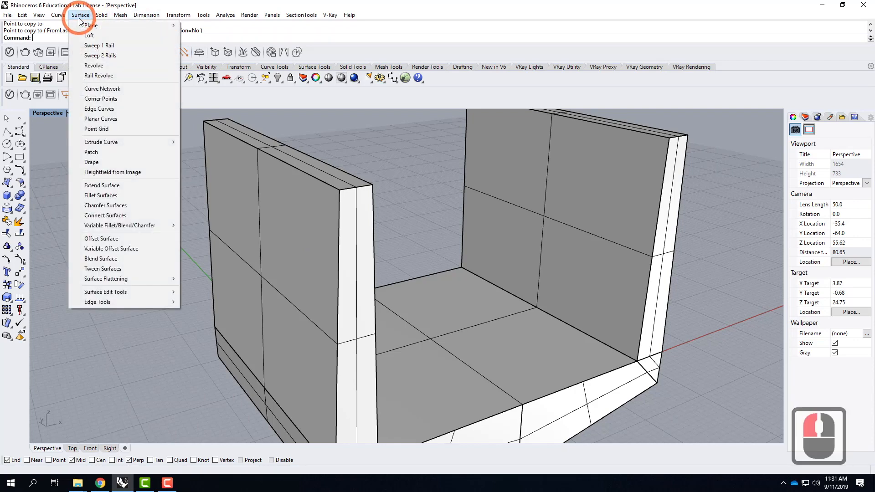
{"action": "left_click", "coordinate": [128, 206]}
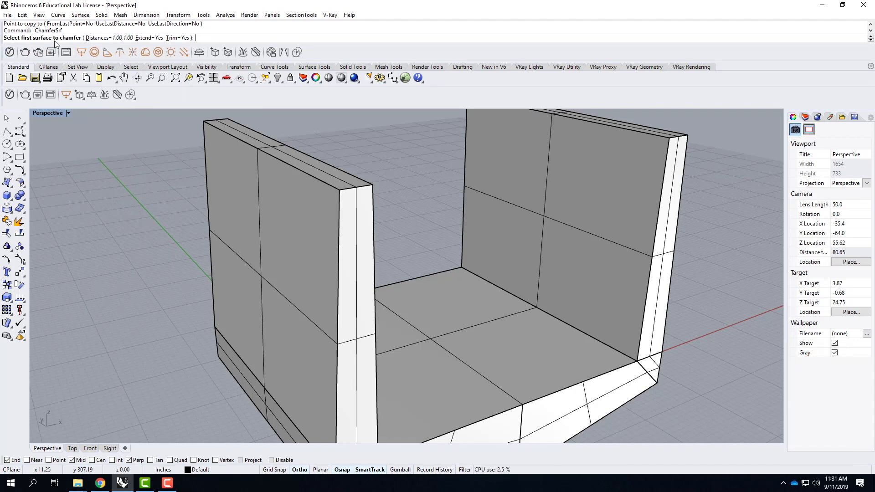
{"action": "left_click", "coordinate": [314, 321]}
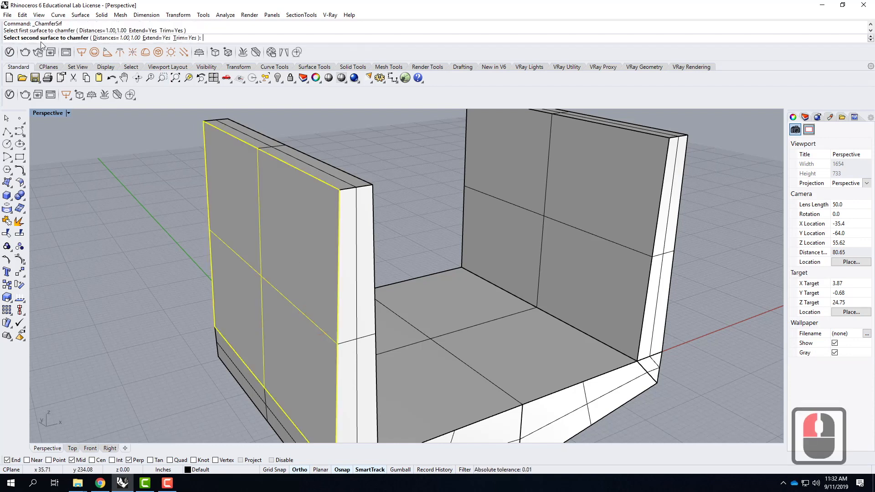
{"action": "left_click", "coordinate": [354, 329]}
{"action": "right_click_drag", "start_coordinate": [483, 308], "coordinate": [315, 179]}
{"action": "scroll", "coordinate": [360, 218], "scroll_direction": "up", "scroll_amount": 3}
{"action": "right_click_drag", "start_coordinate": [360, 218], "coordinate": [294, 222]}
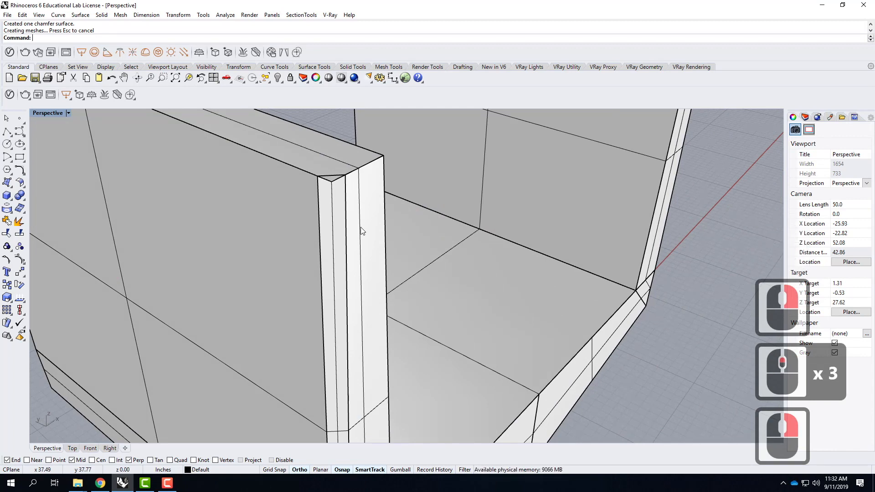
{"action": "key", "text": "ctrl+z"}
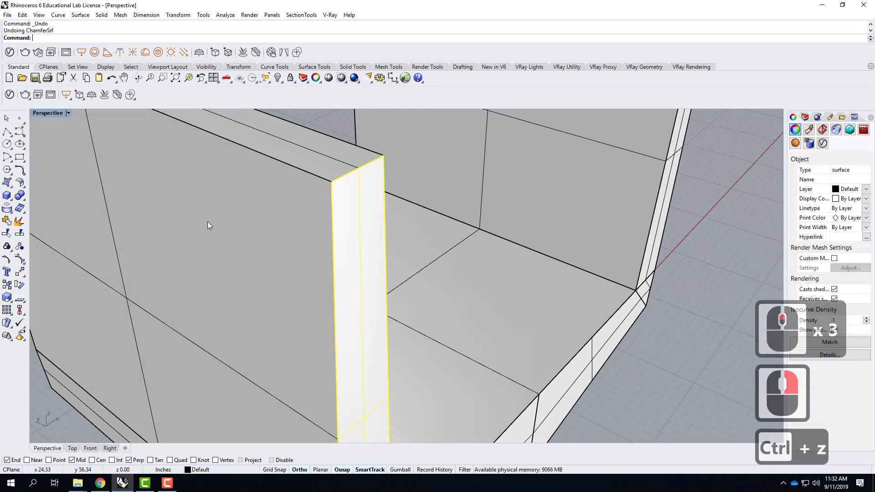
Chamfer the origin-side wall's outer vertical front edge with both distances set to 0.5
{"action": "left_click", "coordinate": [89, 15]}
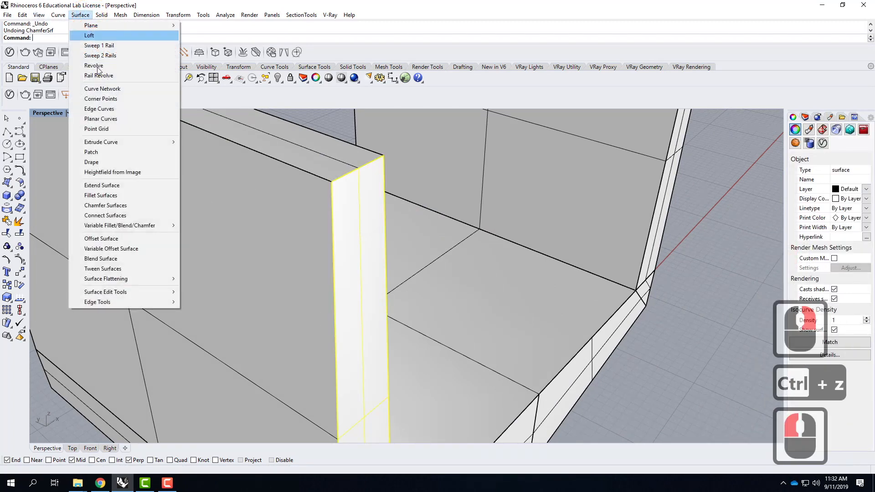
{"action": "left_click", "coordinate": [105, 205]}
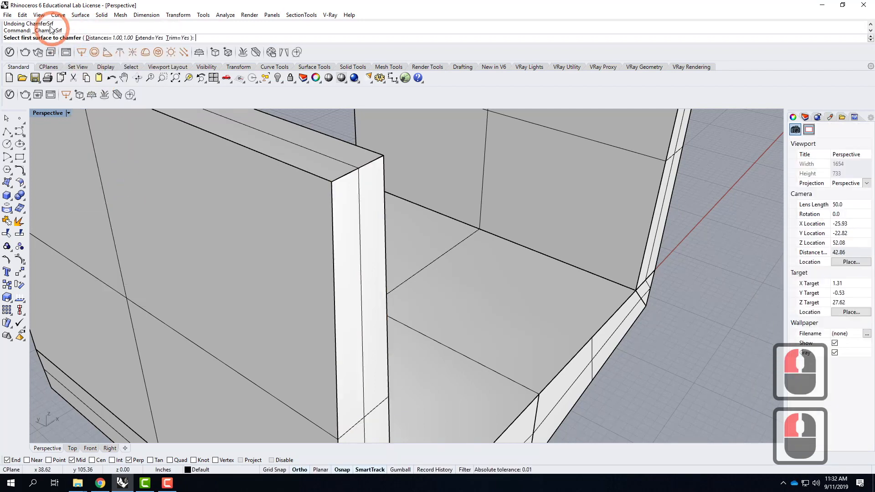
{"action": "left_click", "coordinate": [105, 38]}
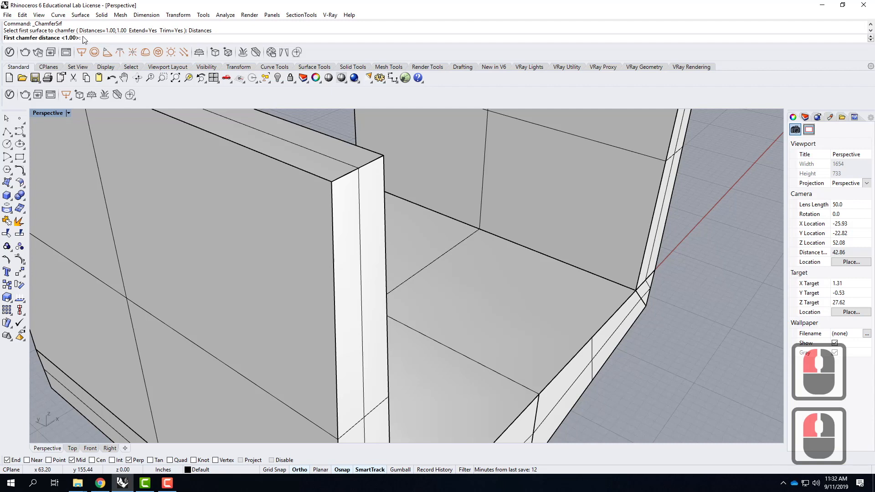
{"action": "type", "text": "0.5"}
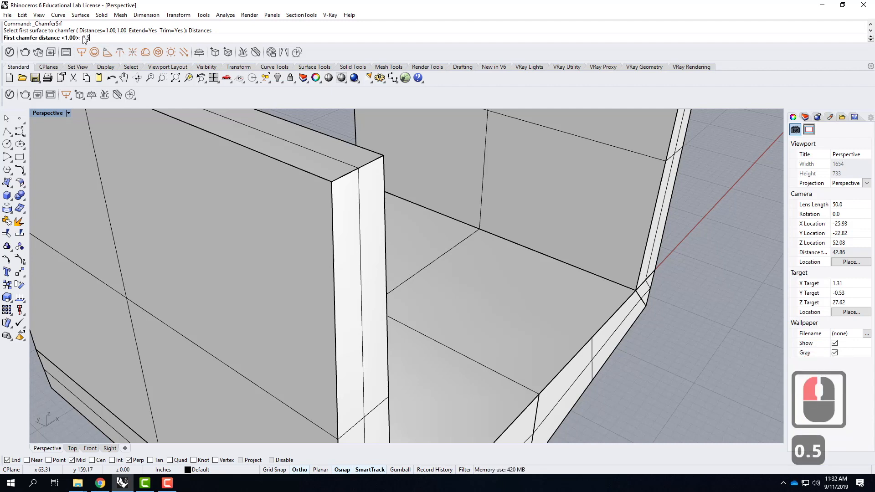
{"action": "key", "text": "Return"}
{"action": "type", "text": "0.5"}
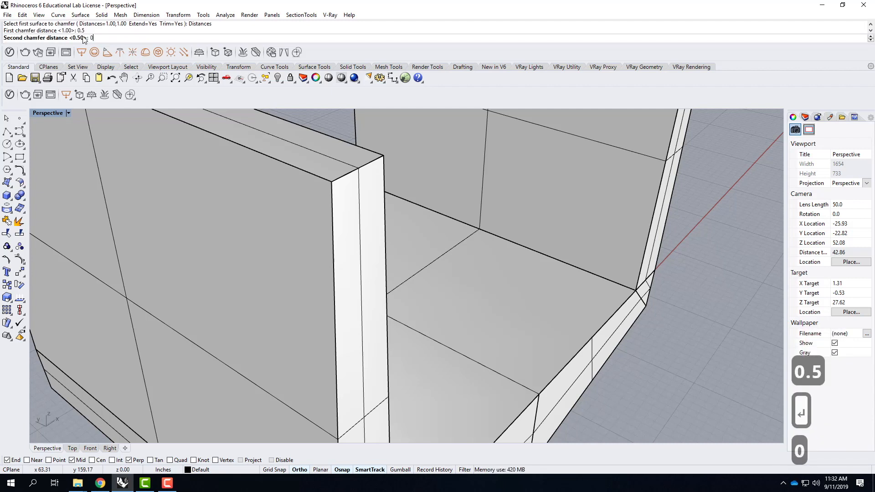
{"action": "key", "text": "Return"}
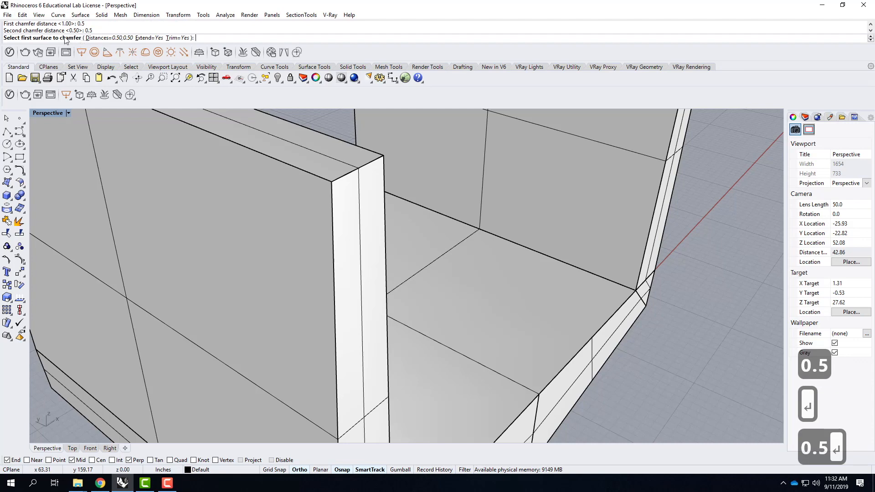
{"action": "left_click", "coordinate": [272, 274]}
{"action": "left_click", "coordinate": [352, 274]}
Chamfer the inner vertical front edge of the origin-side wall with the same 0.5 distances
{"action": "right_click_drag", "start_coordinate": [427, 310], "coordinate": [381, 256]}
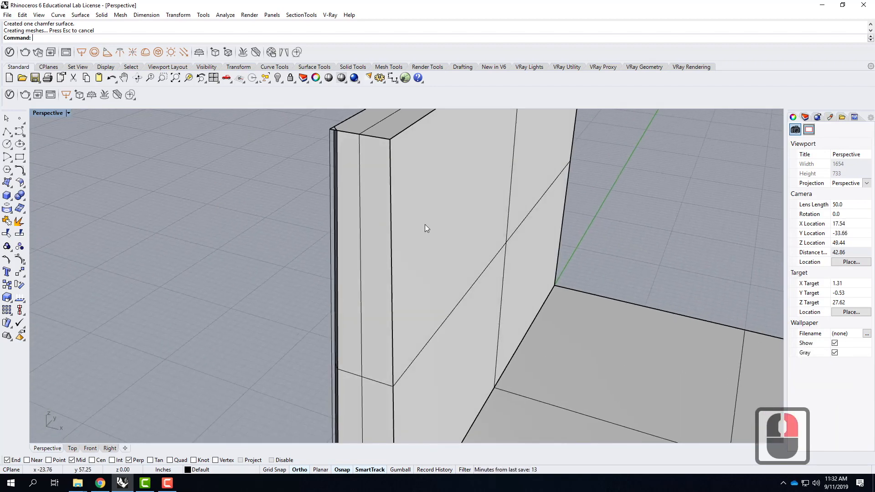
{"action": "right_click", "coordinate": [381, 231]}
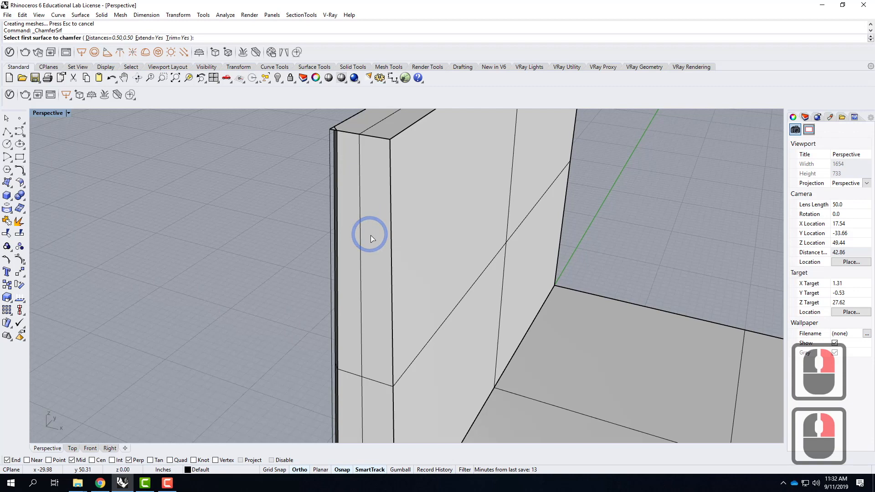
{"action": "left_click", "coordinate": [375, 238]}
{"action": "left_click", "coordinate": [413, 235]}
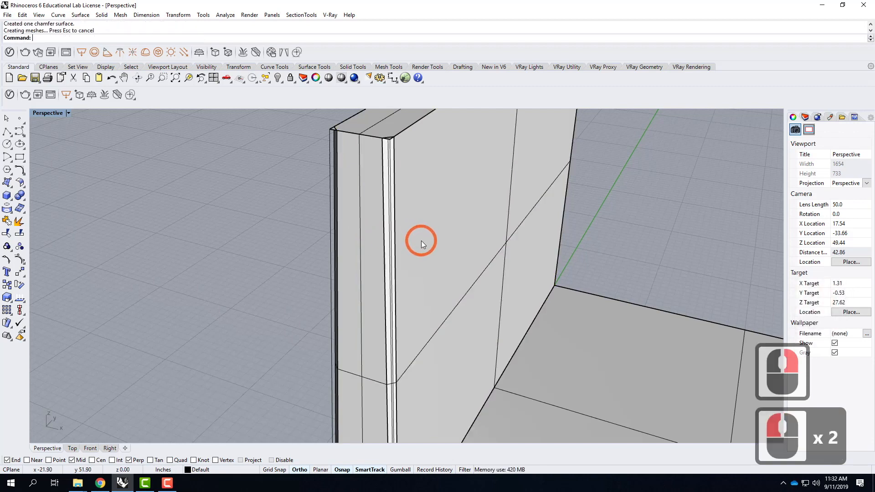
Chamfer the short upper front edge between the origin-side wall's front cap and its top face at 0.5 distances
{"action": "right_click_drag", "start_coordinate": [379, 250], "coordinate": [370, 224]}
{"action": "scroll", "coordinate": [370, 223], "scroll_direction": "up", "scroll_amount": 3}
{"action": "scroll", "coordinate": [374, 221], "scroll_direction": "down", "scroll_amount": 4}
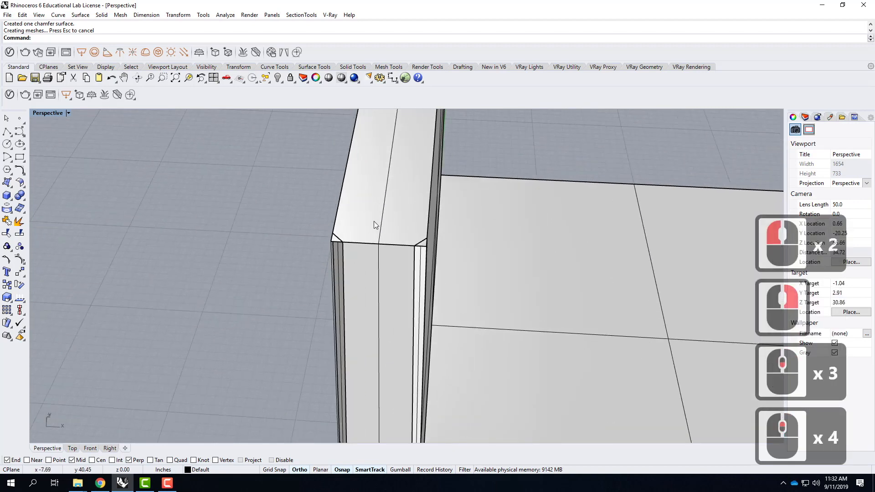
{"action": "right_click", "coordinate": [380, 252]}
{"action": "left_click", "coordinate": [380, 253]}
{"action": "left_click", "coordinate": [391, 221]}
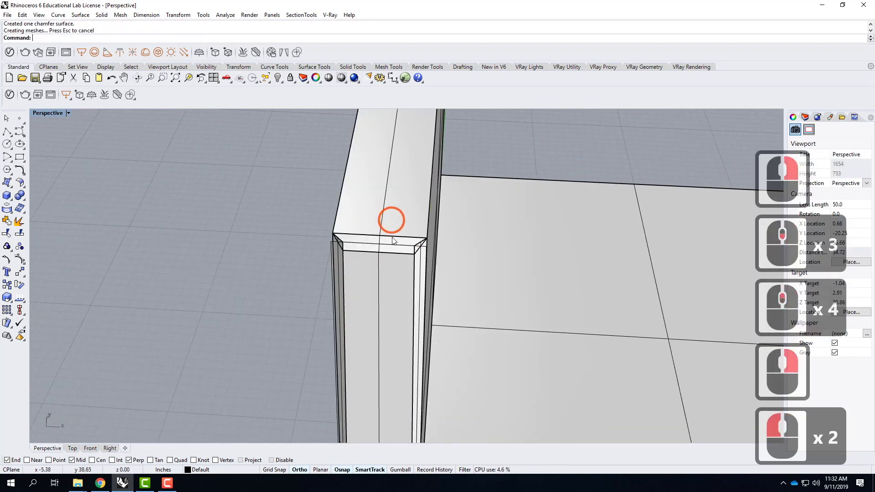
Chamfer the long upper edge between the origin-side wall's outer face and top face at 0.5 distances
{"action": "right_click_drag", "start_coordinate": [329, 338], "coordinate": [261, 198]}
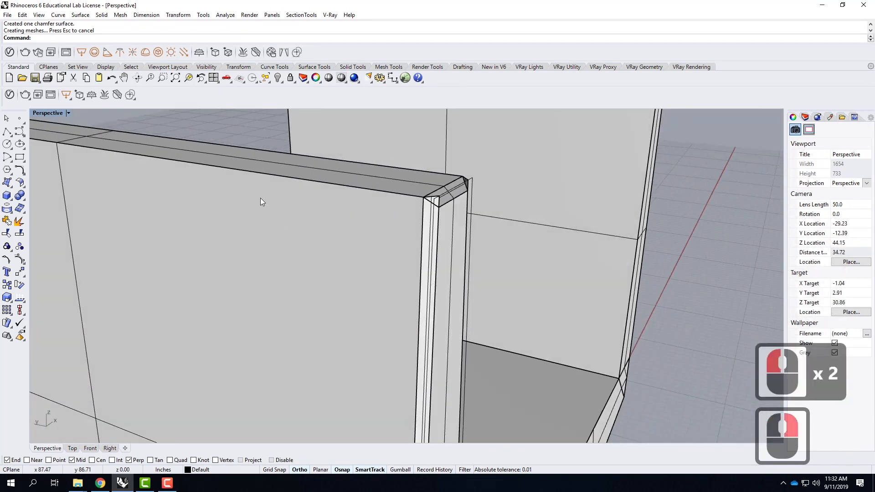
{"action": "right_click", "coordinate": [259, 206]}
{"action": "left_click", "coordinate": [254, 201]}
{"action": "left_click", "coordinate": [254, 168]}
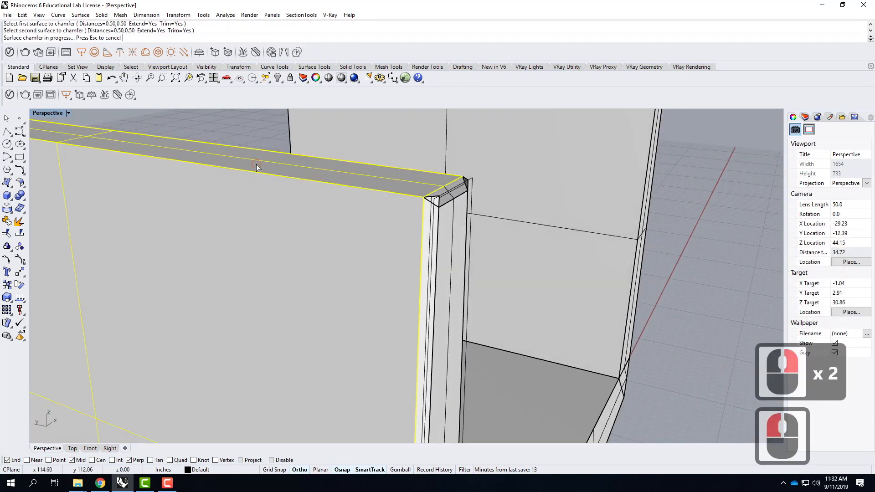
Chamfer the long upper edge between the origin-side wall's inner face and top face at 0.5 distances
{"action": "right_click_drag", "start_coordinate": [310, 185], "coordinate": [240, 221]}
{"action": "right_click", "coordinate": [488, 231]}
{"action": "left_click", "coordinate": [457, 174]}
{"action": "left_click", "coordinate": [453, 157]}
Examine the front upper corners where the origin-side wall's chamfers meet, and the opposite wall's front end
{"action": "right_click_drag", "start_coordinate": [525, 222], "coordinate": [324, 238]}
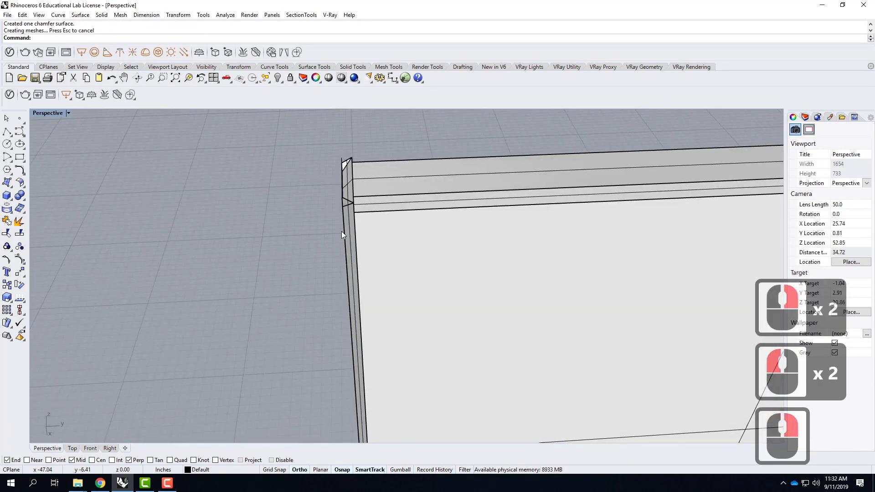
{"action": "scroll", "coordinate": [337, 196], "scroll_direction": "up", "scroll_amount": 4}
{"action": "right_click_drag", "start_coordinate": [391, 193], "coordinate": [532, 207]}
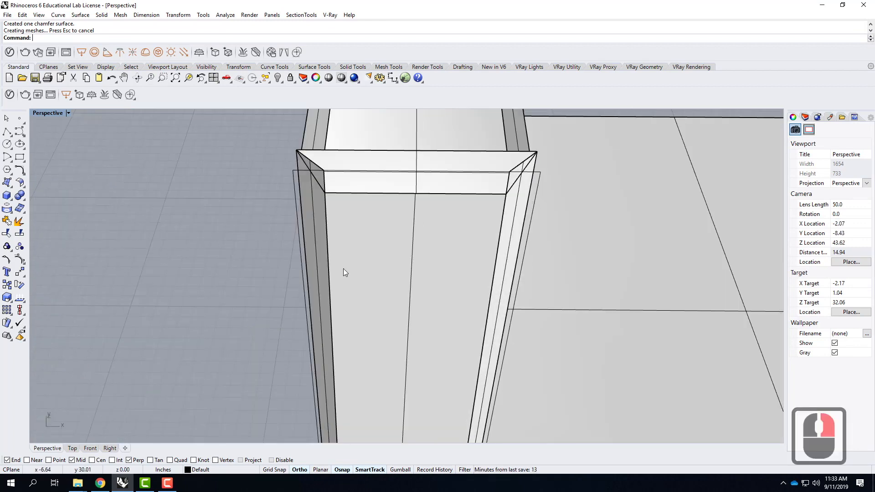
{"action": "scroll", "coordinate": [318, 301], "scroll_direction": "down", "scroll_amount": 4}
{"action": "scroll", "coordinate": [318, 302], "scroll_direction": "down", "scroll_amount": 5}
{"action": "scroll", "coordinate": [440, 248], "scroll_direction": "down", "scroll_amount": 3}
{"action": "scroll", "coordinate": [617, 282], "scroll_direction": "up", "scroll_amount": 4}
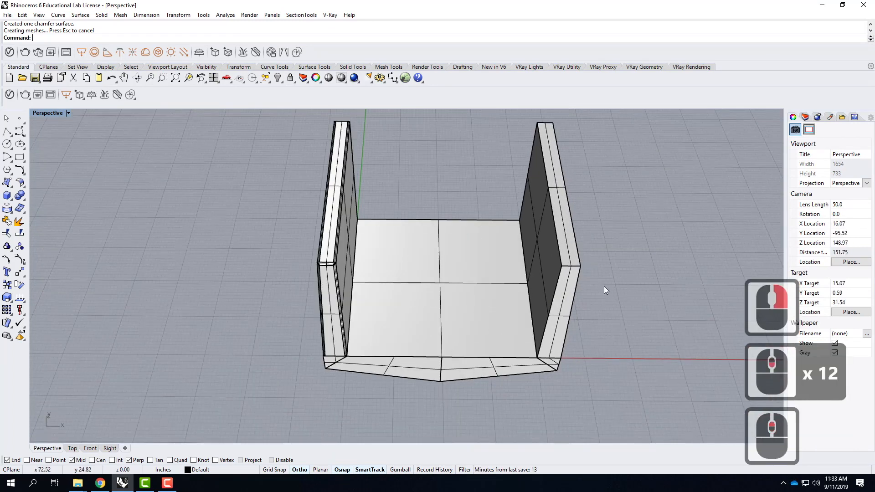
{"action": "scroll", "coordinate": [574, 304], "scroll_direction": "up", "scroll_amount": 2}
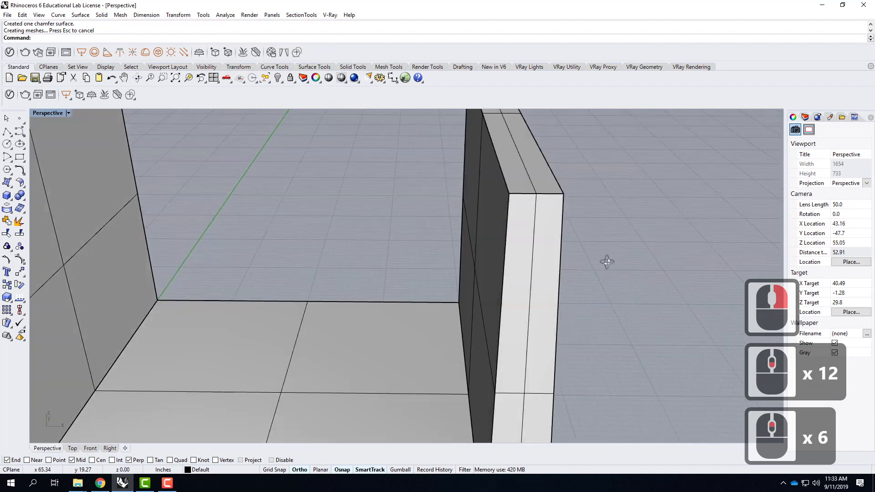
Chamfer the opposite wall's two vertical front edges, where the front cap meets the inner and outer faces, at 0.5 distances
{"action": "right_click_drag", "start_coordinate": [607, 260], "coordinate": [501, 257]}
{"action": "right_click", "coordinate": [482, 242]}
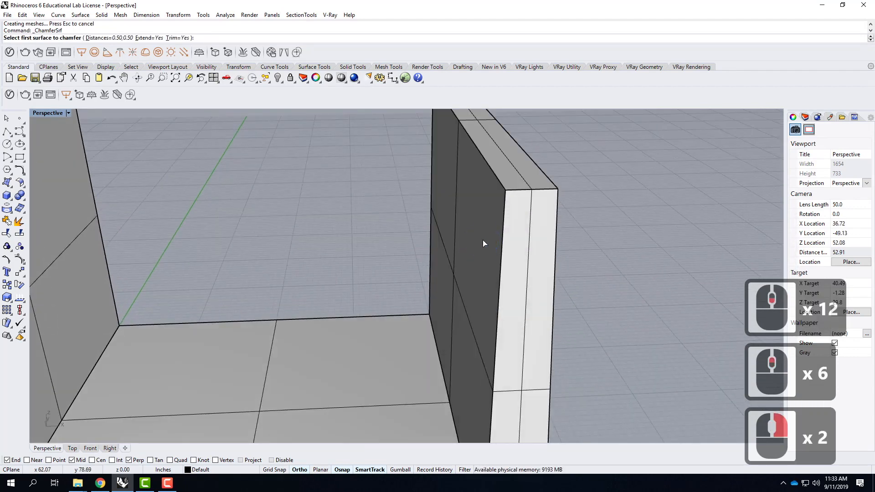
{"action": "left_click", "coordinate": [482, 250]}
{"action": "left_click", "coordinate": [519, 253]}
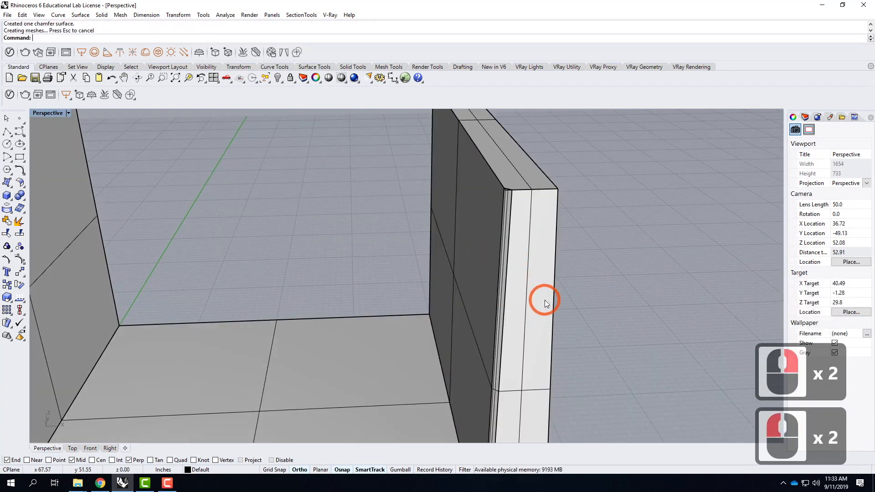
{"action": "right_click_drag", "start_coordinate": [537, 272], "coordinate": [474, 266]}
{"action": "right_click", "coordinate": [540, 275]}
{"action": "left_click", "coordinate": [540, 275]}
{"action": "left_click", "coordinate": [595, 282]}
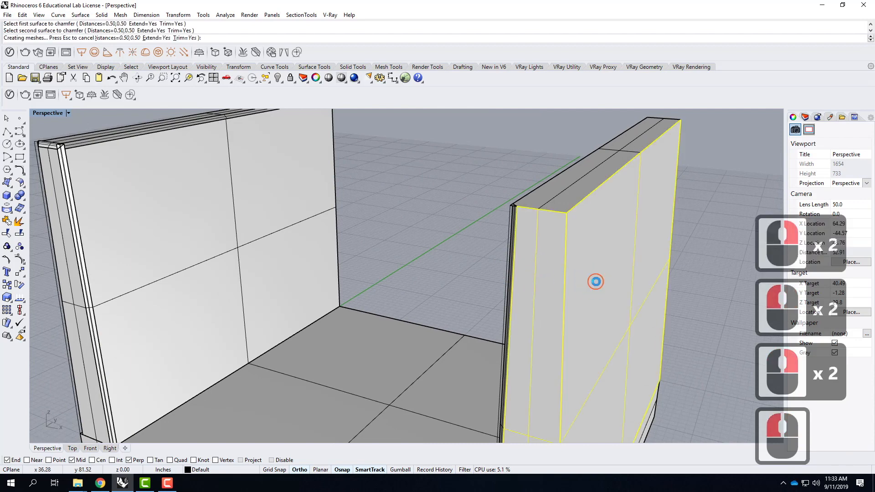
Chamfer the opposite wall's top face against its front cap, outer face and inner face at 0.5 distances
{"action": "right_click", "coordinate": [543, 241]}
{"action": "left_click", "coordinate": [538, 250]}
{"action": "left_click", "coordinate": [553, 199]}
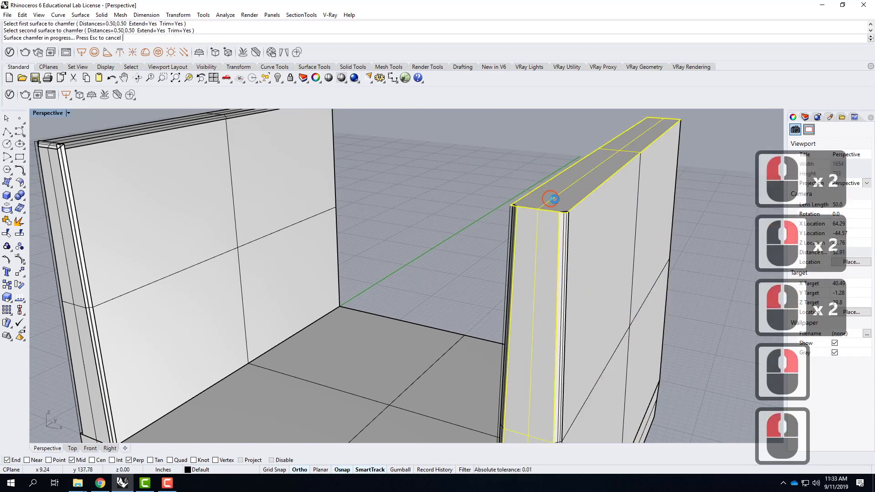
{"action": "right_click", "coordinate": [592, 235]}
{"action": "left_click", "coordinate": [612, 233]}
{"action": "left_click", "coordinate": [582, 182]}
{"action": "right_click_drag", "start_coordinate": [554, 233], "coordinate": [413, 223]}
{"action": "right_click", "coordinate": [397, 215]}
{"action": "left_click", "coordinate": [426, 170]}
{"action": "left_click", "coordinate": [431, 156]}
Examine how the chamfer surfaces meet at the origin-side wall's front upper corners
{"action": "right_click_drag", "start_coordinate": [524, 214], "coordinate": [417, 252]}
{"action": "scroll", "coordinate": [147, 231], "scroll_direction": "down", "scroll_amount": 5}
{"action": "scroll", "coordinate": [340, 237], "scroll_direction": "up", "scroll_amount": 7}
{"action": "scroll", "coordinate": [381, 213], "scroll_direction": "up", "scroll_amount": 4}
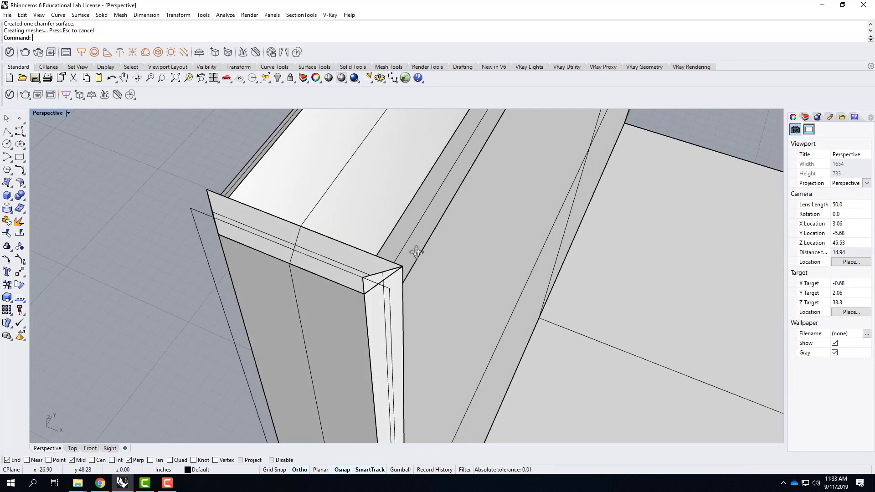
{"action": "right_click_drag", "start_coordinate": [400, 263], "coordinate": [520, 233]}
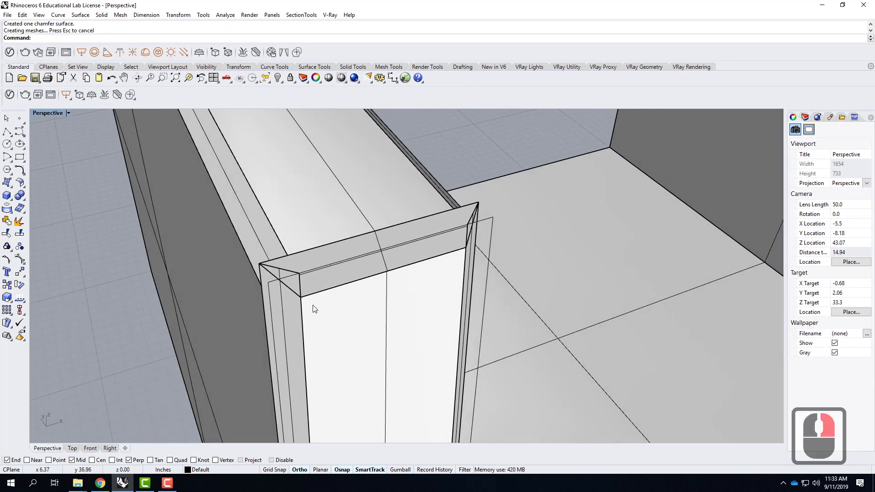
{"action": "scroll", "coordinate": [313, 309], "scroll_direction": "up", "scroll_amount": 2}
{"action": "right_click_drag", "start_coordinate": [447, 218], "coordinate": [311, 230]}
{"action": "mouse_move", "coordinate": [396, 223]}
{"action": "right_mouse_down"}
{"action": "mouse_move", "coordinate": [283, 217]}
{"action": "mouse_move", "coordinate": [391, 242]}
{"action": "mouse_move", "coordinate": [403, 236]}
{"action": "right_mouse_up"}
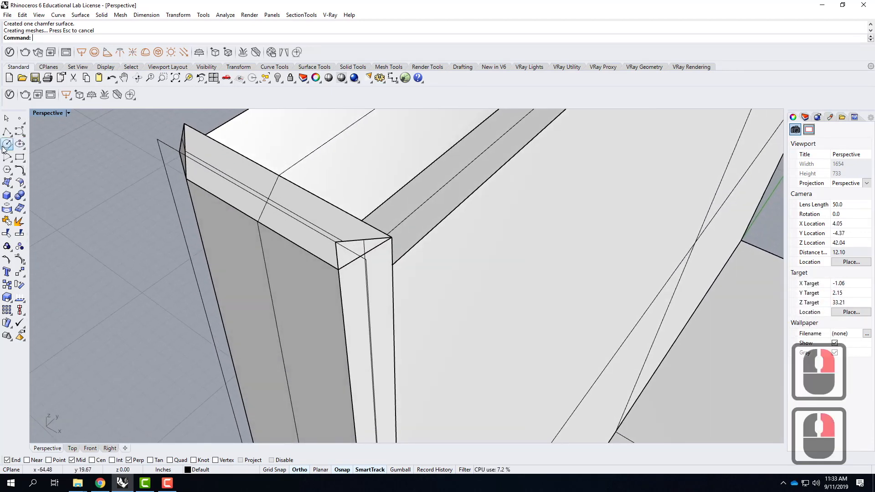
Draw a closed triangular polyline through the three chamfer end points at the origin-side wall's inner front upper corner
{"action": "left_click", "coordinate": [8, 133]}
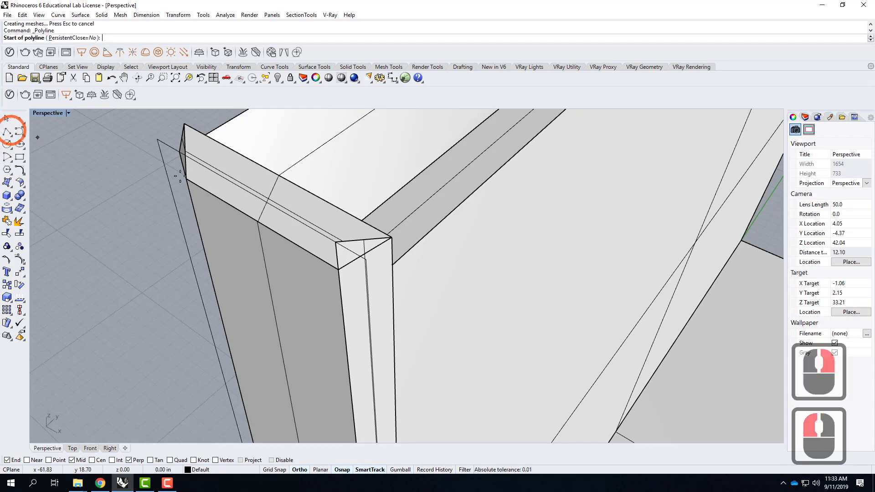
{"action": "left_click", "coordinate": [337, 268]}
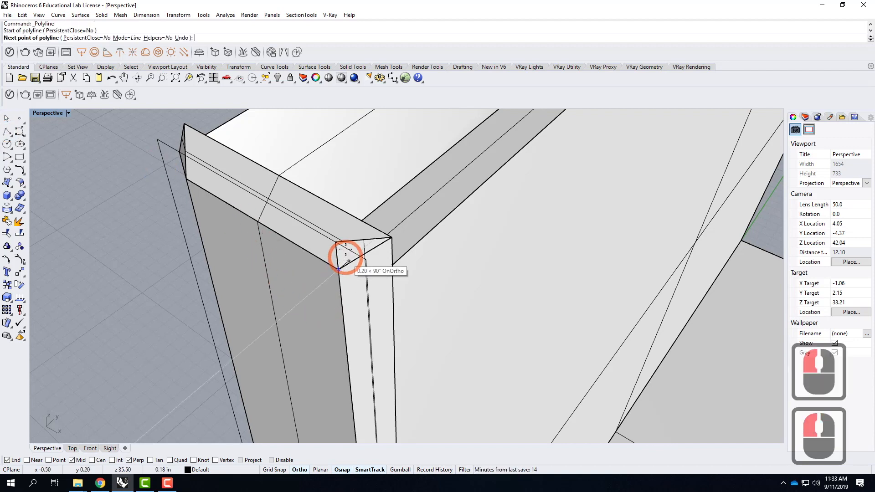
{"action": "left_click", "coordinate": [362, 219]}
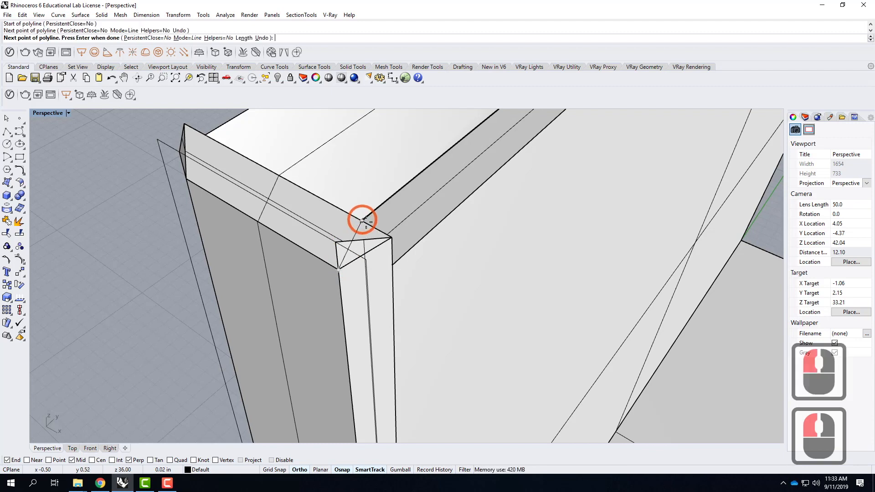
{"action": "left_click", "coordinate": [395, 265]}
{"action": "left_click", "coordinate": [340, 267]}
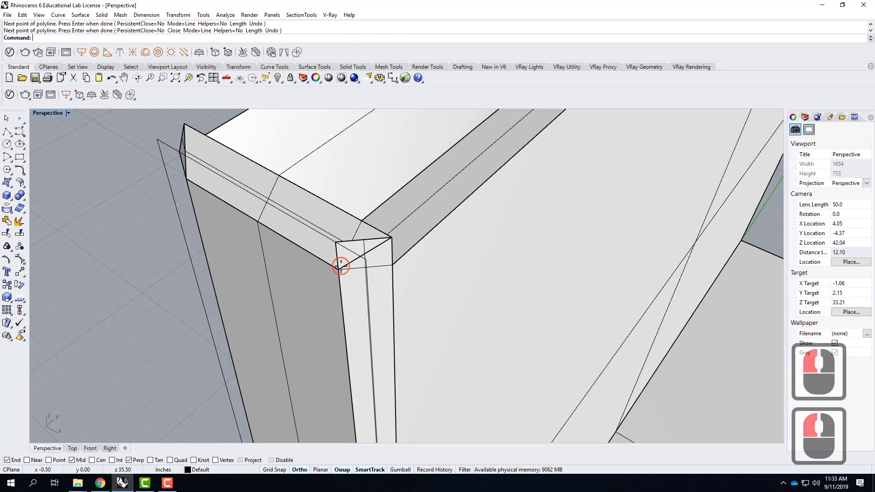
Trim away the excess chamfer tips at the origin-side wall's inner front upper corner, using the triangle as the cutting object
{"action": "left_click", "coordinate": [358, 272]}
{"action": "left_click", "coordinate": [356, 270]}
{"action": "right_click_drag", "start_coordinate": [476, 278], "coordinate": [426, 285]}
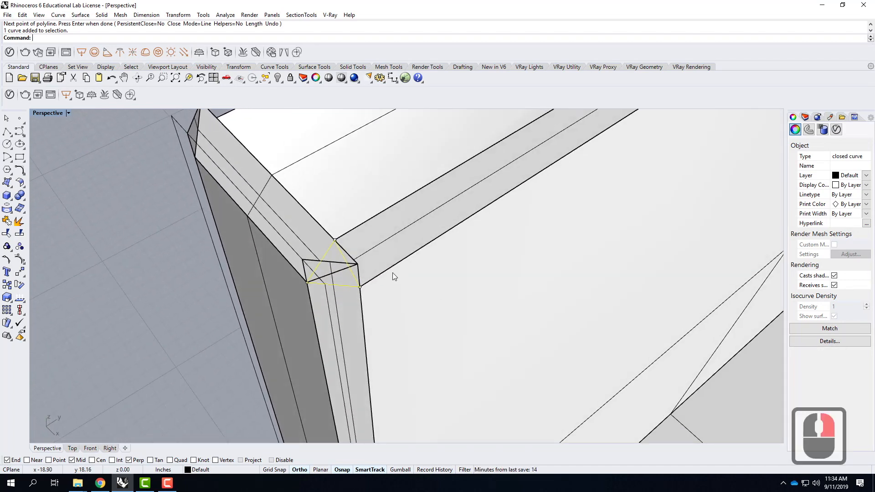
{"action": "left_click", "coordinate": [23, 15]}
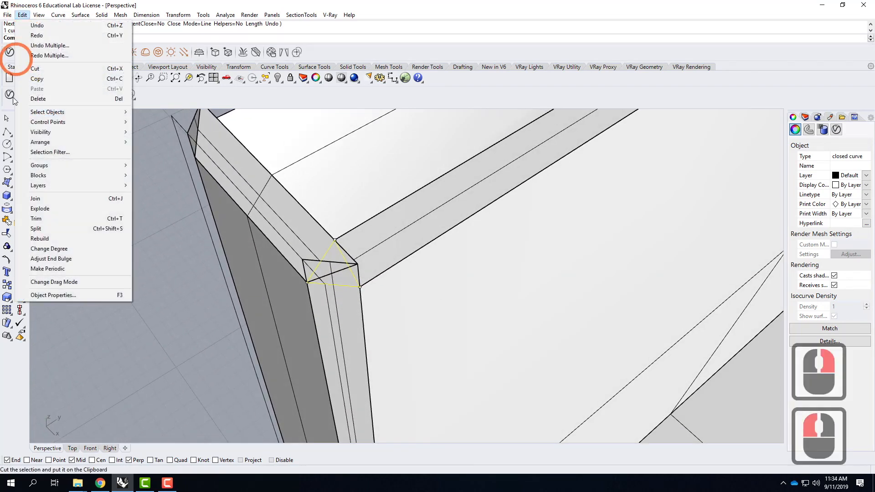
{"action": "left_click", "coordinate": [40, 219]}
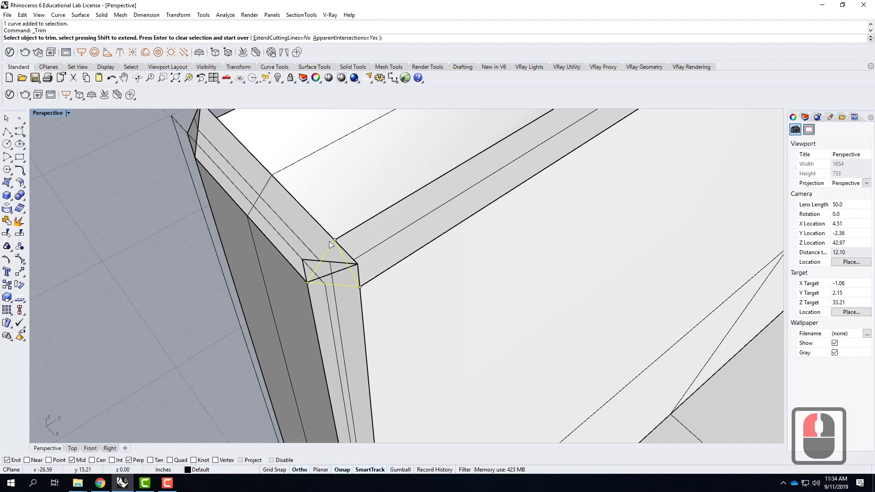
{"action": "left_click", "coordinate": [312, 265]}
{"action": "right_click_drag", "start_coordinate": [341, 274], "coordinate": [279, 256]}
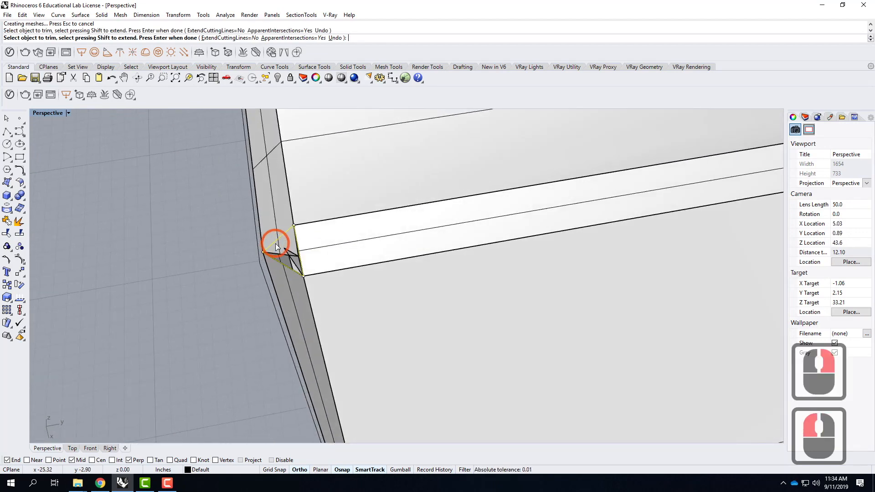
{"action": "left_click", "coordinate": [296, 257]}
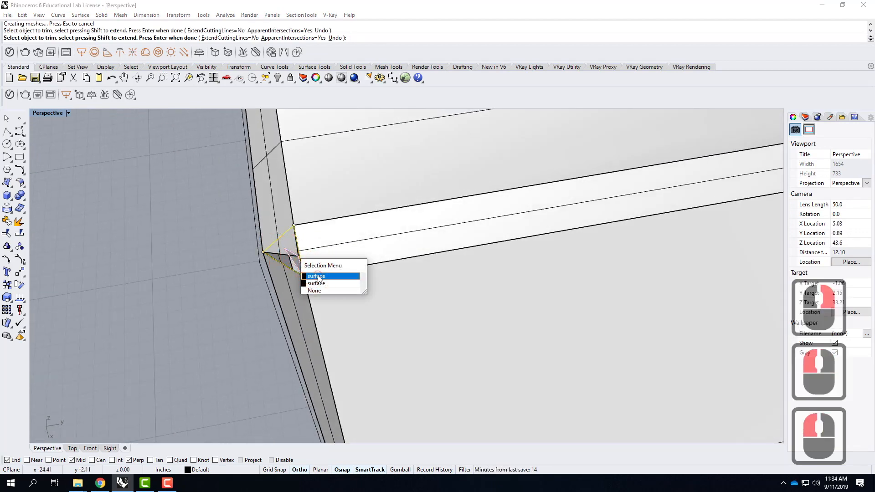
{"action": "left_click", "coordinate": [319, 276]}
{"action": "left_click", "coordinate": [286, 260]}
{"action": "right_click_drag", "start_coordinate": [287, 260], "coordinate": [501, 223]}
{"action": "left_click", "coordinate": [498, 198]}
{"action": "right_click_drag", "start_coordinate": [498, 198], "coordinate": [364, 193]}
{"action": "key", "text": "Return"}
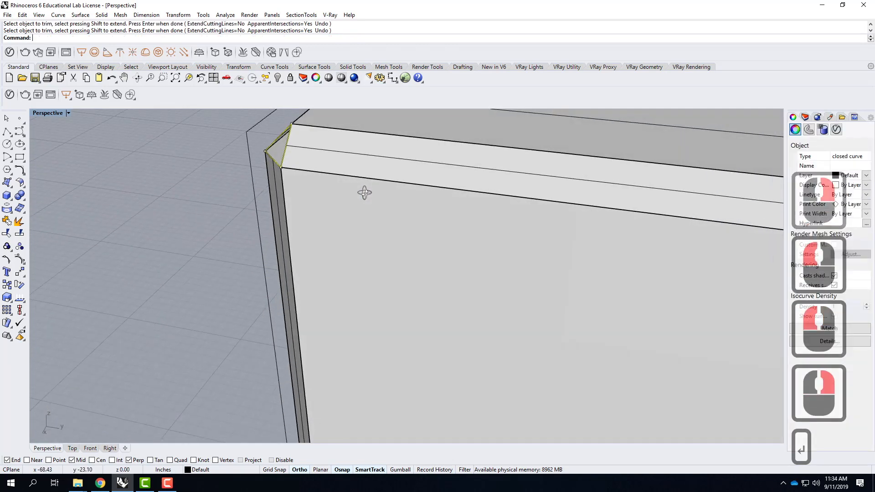
Draw a closed triangular polyline through the three chamfer end points at the origin-side wall's outer front upper corner
{"action": "scroll", "coordinate": [395, 289], "scroll_direction": "down", "scroll_amount": 3}
{"action": "left_click", "coordinate": [273, 216]}
{"action": "right_click_drag", "start_coordinate": [283, 216], "coordinate": [403, 211]}
{"action": "scroll", "coordinate": [394, 221], "scroll_direction": "up", "scroll_amount": 5}
{"action": "right_click_drag", "start_coordinate": [412, 242], "coordinate": [539, 251]}
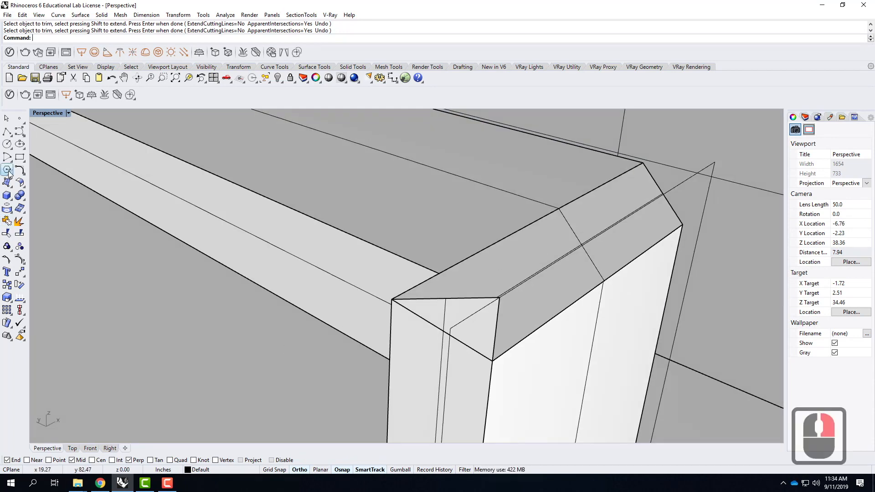
{"action": "left_click", "coordinate": [7, 133]}
{"action": "left_click", "coordinate": [392, 300]}
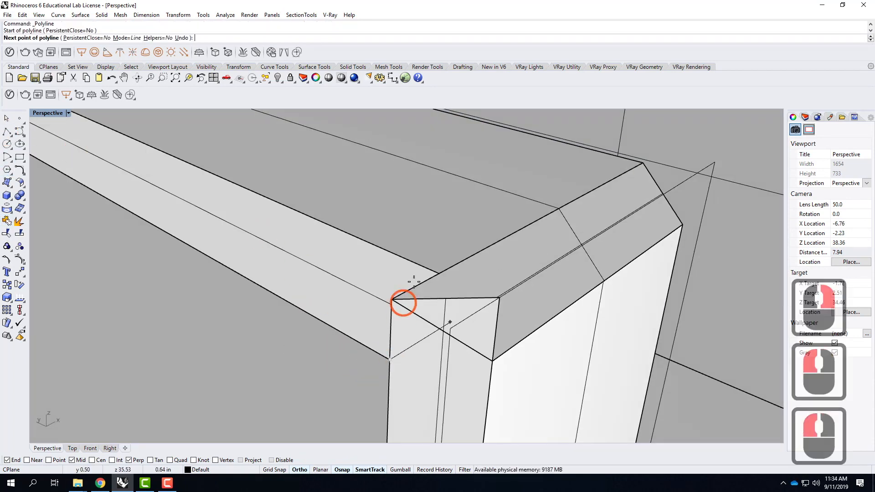
{"action": "left_click", "coordinate": [437, 273]}
{"action": "left_click", "coordinate": [491, 360]}
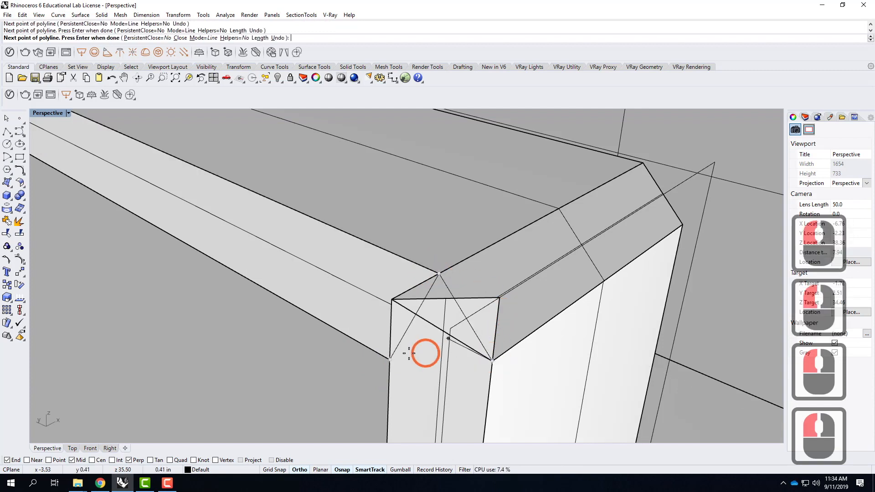
{"action": "double_click", "coordinate": [390, 360]}
Trim away the excess chamfer tips at the origin-side wall's outer front upper corner, using the triangle as the cutting object
{"action": "left_click", "coordinate": [428, 362]}
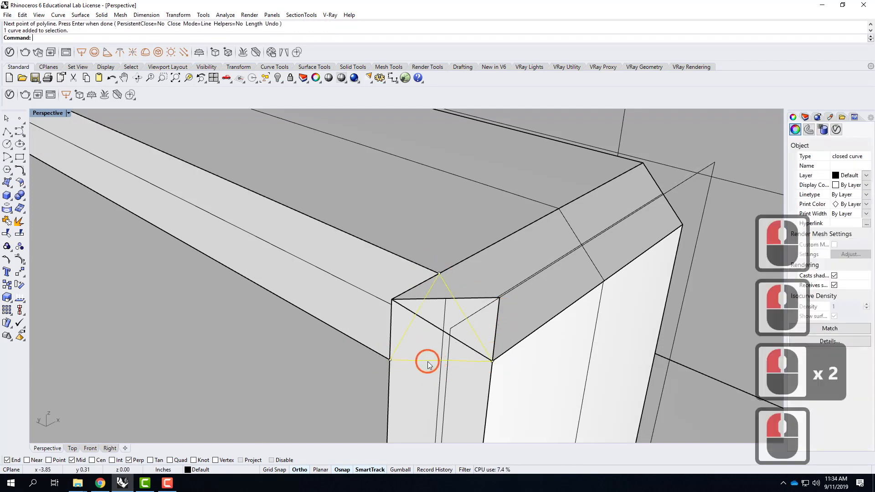
{"action": "left_click", "coordinate": [22, 15]}
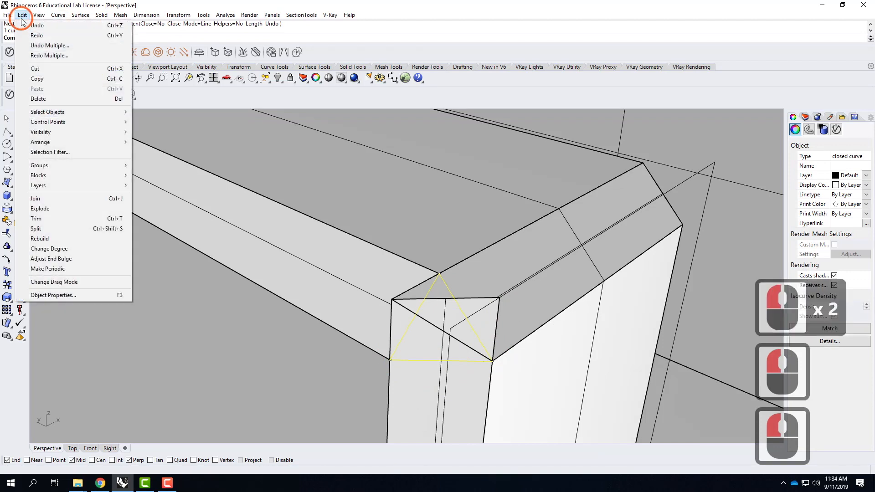
{"action": "left_click", "coordinate": [50, 219]}
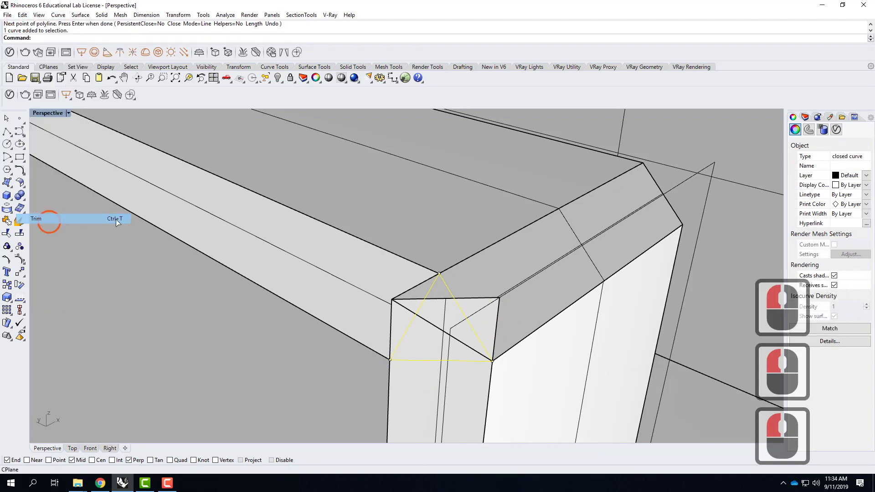
{"action": "left_click", "coordinate": [399, 313]}
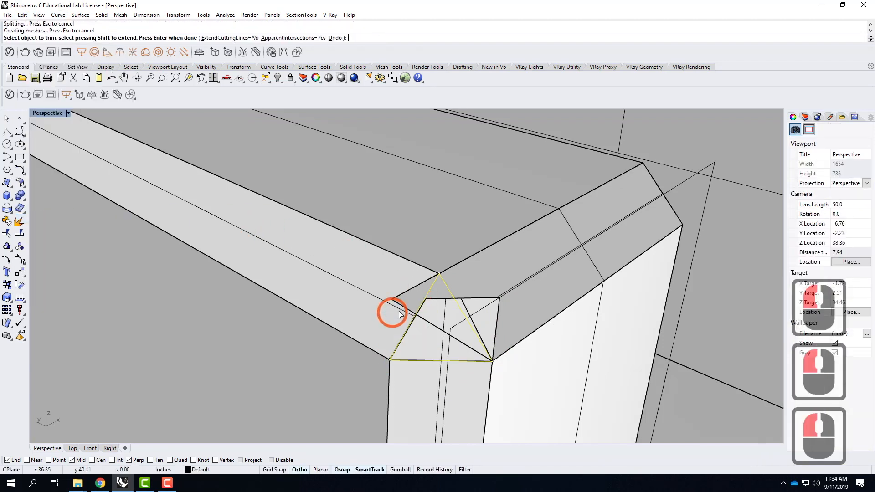
{"action": "left_click", "coordinate": [471, 298]}
{"action": "left_click", "coordinate": [407, 300]}
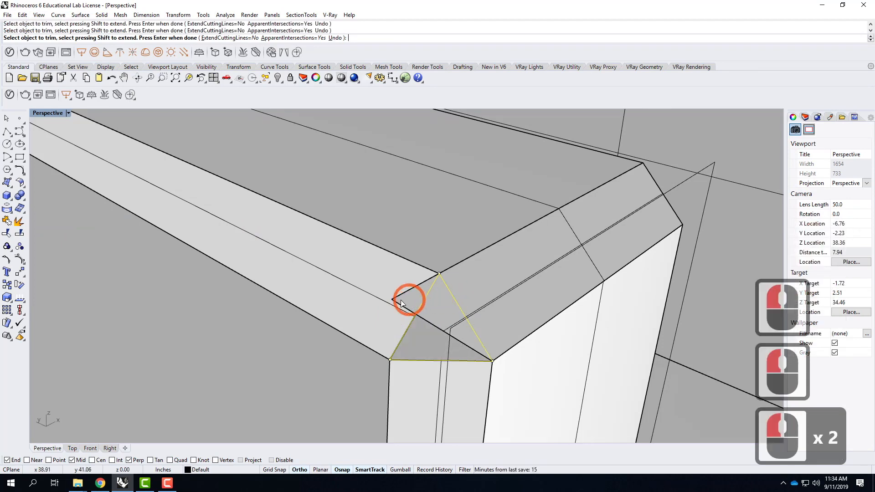
{"action": "left_click", "coordinate": [426, 318]}
{"action": "right_click_drag", "start_coordinate": [532, 336], "coordinate": [508, 313]}
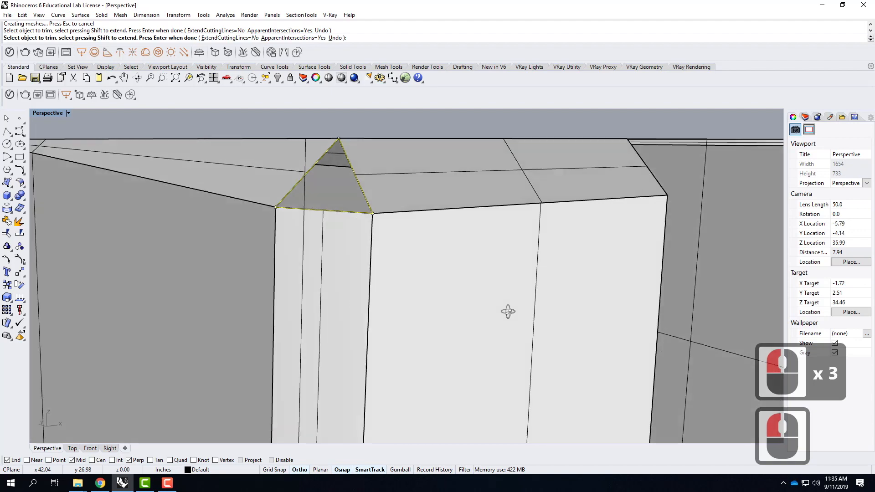
Examine the opposite wall's untrimmed chamfer corners and the overall shape of both walls
{"action": "scroll", "coordinate": [507, 311], "scroll_direction": "down", "scroll_amount": 11}
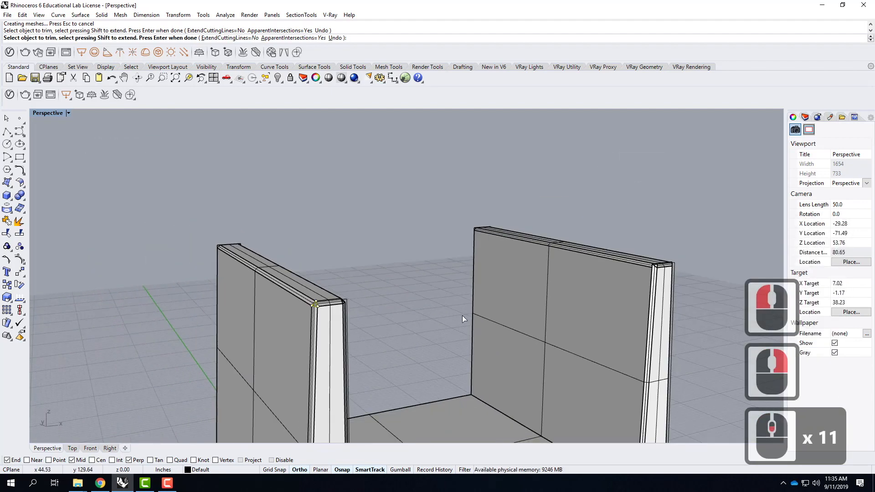
{"action": "scroll", "coordinate": [688, 261], "scroll_direction": "up", "scroll_amount": 1}
{"action": "scroll", "coordinate": [672, 261], "scroll_direction": "up", "scroll_amount": 15}
{"action": "scroll", "coordinate": [186, 263], "scroll_direction": "down", "scroll_amount": 6}
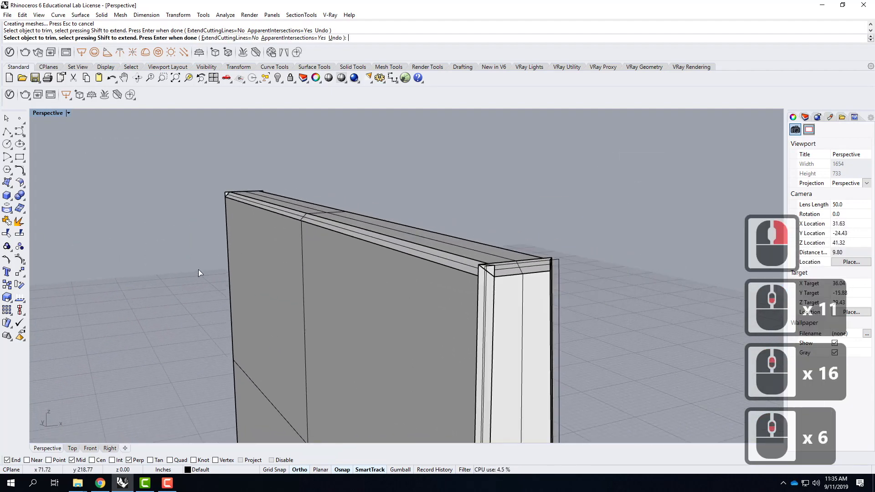
{"action": "scroll", "coordinate": [575, 257], "scroll_direction": "up", "scroll_amount": 2}
{"action": "scroll", "coordinate": [572, 258], "scroll_direction": "up", "scroll_amount": 10}
{"action": "left_click", "coordinate": [560, 269]}
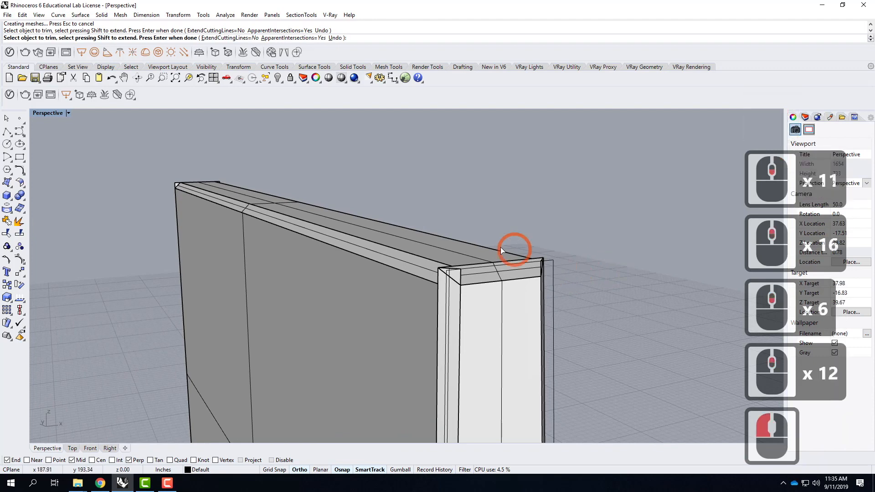
{"action": "mouse_move", "coordinate": [590, 235]}
{"action": "right_mouse_down"}
{"action": "mouse_move", "coordinate": [512, 231]}
{"action": "mouse_move", "coordinate": [602, 233]}
{"action": "right_mouse_up"}
{"action": "scroll", "coordinate": [445, 220], "scroll_direction": "up", "scroll_amount": 4}
{"action": "scroll", "coordinate": [411, 247], "scroll_direction": "down", "scroll_amount": 4}
{"action": "right_click_drag", "start_coordinate": [452, 242], "coordinate": [419, 265]}
{"action": "scroll", "coordinate": [419, 264], "scroll_direction": "down", "scroll_amount": 20}
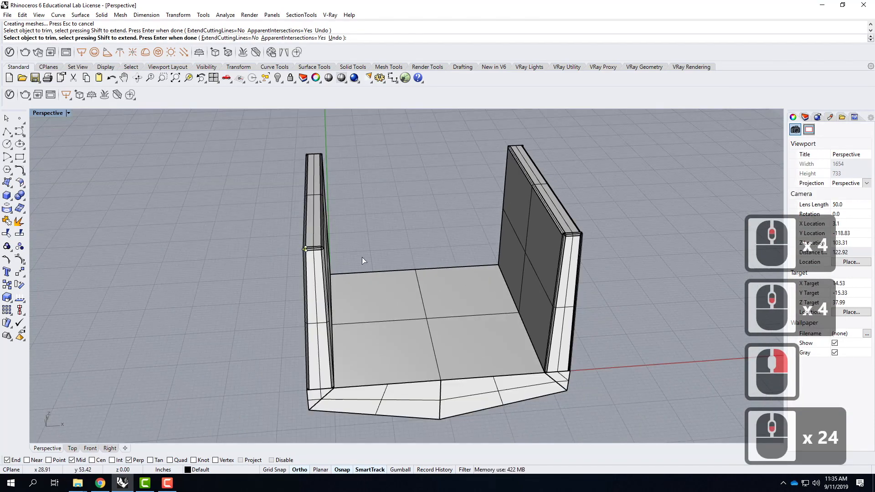
Draw a closed triangular polyline through the three chamfer end points at the opposite wall's inner front upper corner
{"action": "scroll", "coordinate": [590, 247], "scroll_direction": "up", "scroll_amount": 11}
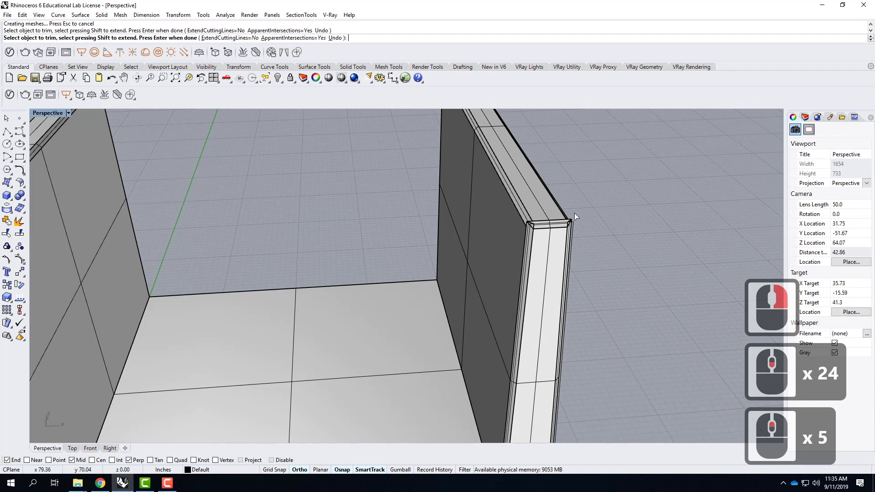
{"action": "right_click_drag", "start_coordinate": [586, 260], "coordinate": [639, 266]}
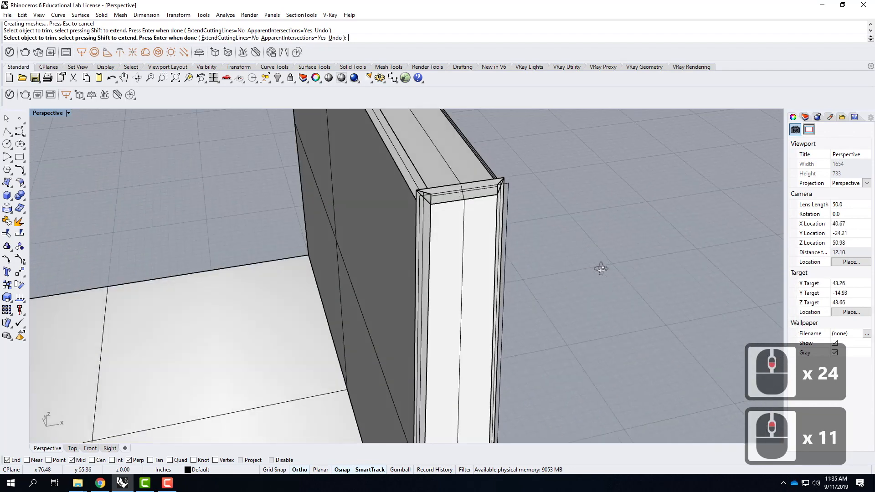
{"action": "scroll", "coordinate": [639, 267], "scroll_direction": "up", "scroll_amount": 7}
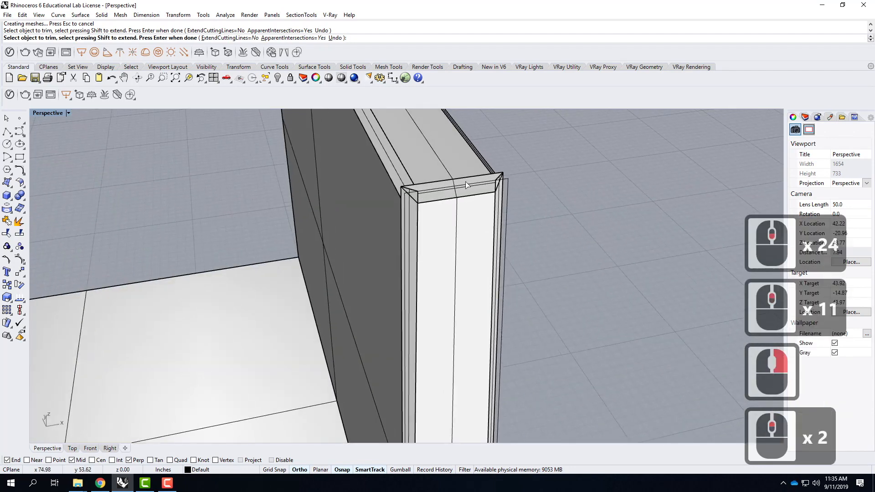
{"action": "left_click", "coordinate": [6, 133]}
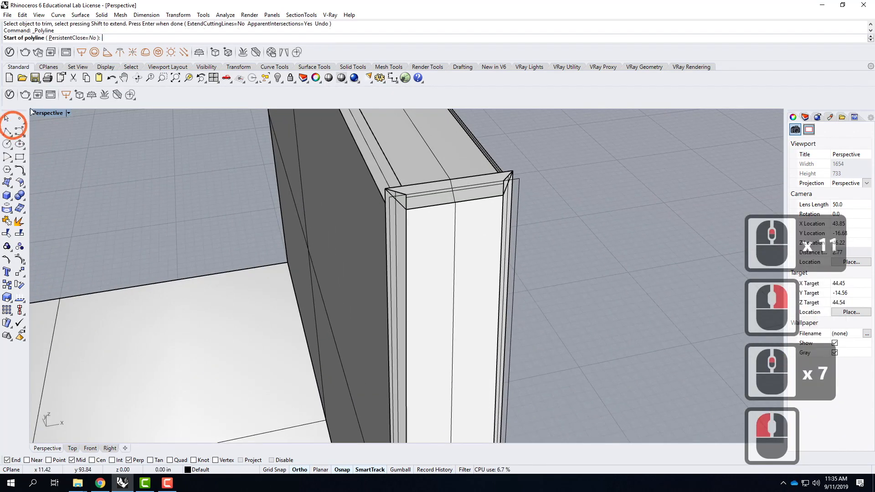
{"action": "left_click", "coordinate": [385, 203]}
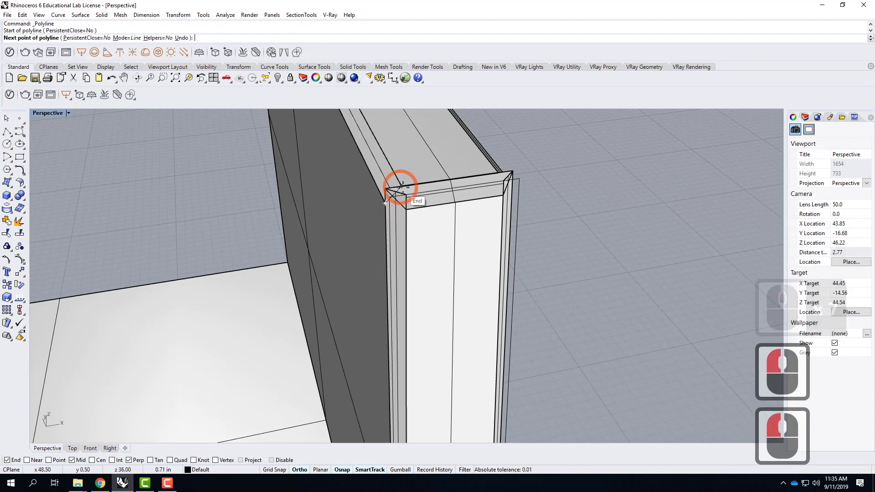
{"action": "left_click", "coordinate": [403, 209]}
{"action": "left_click", "coordinate": [404, 209]}
{"action": "left_click", "coordinate": [385, 203]}
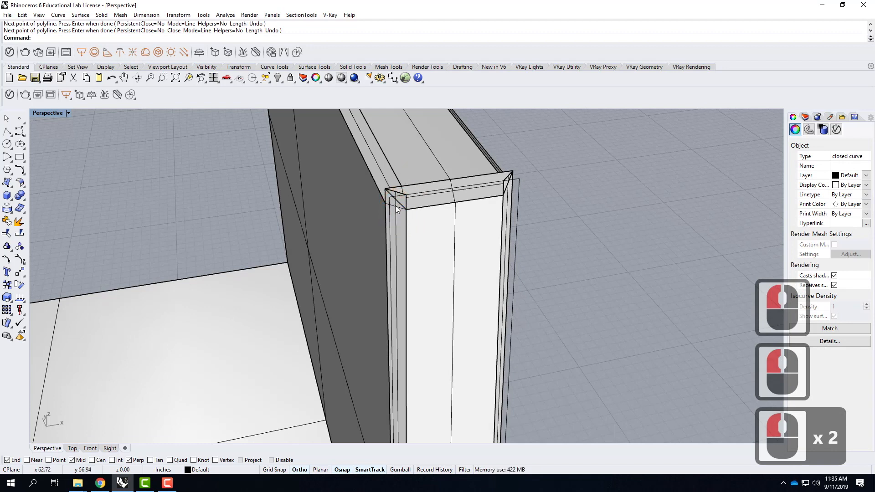
Select the triangle at the opposite wall's inner front upper corner, zoom to the selection and examine the corner
{"action": "left_click", "coordinate": [397, 206]}
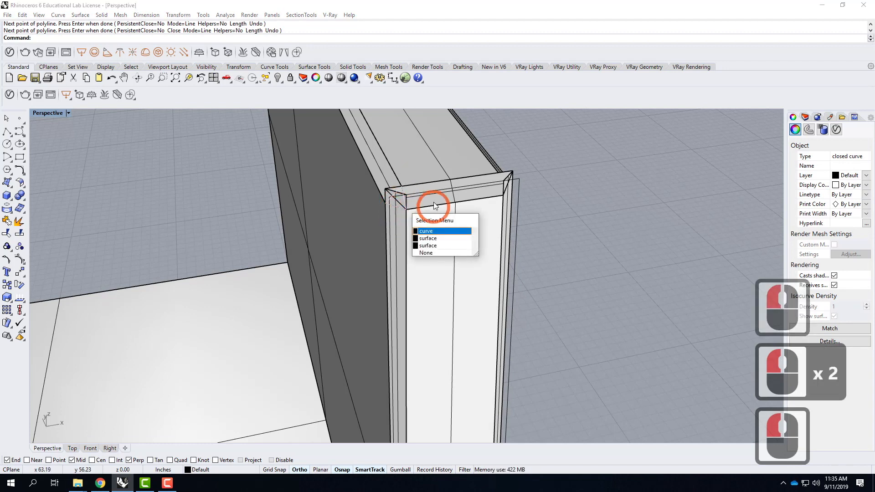
{"action": "left_click", "coordinate": [426, 231]}
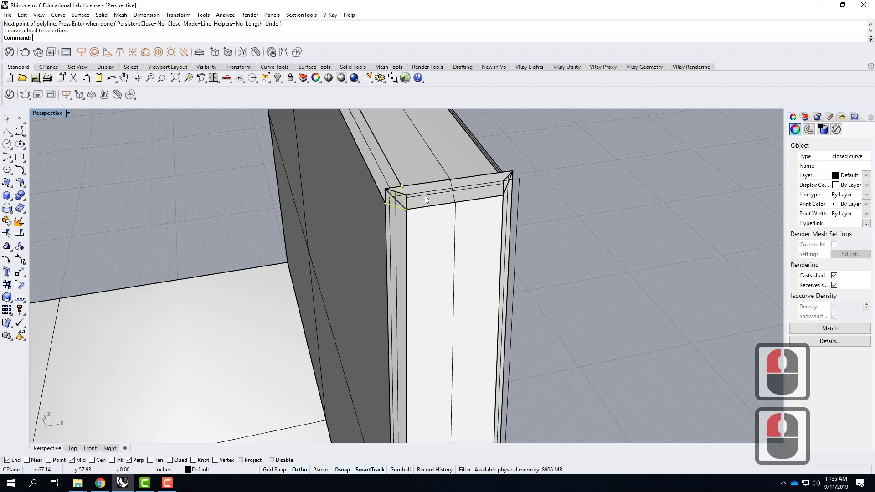
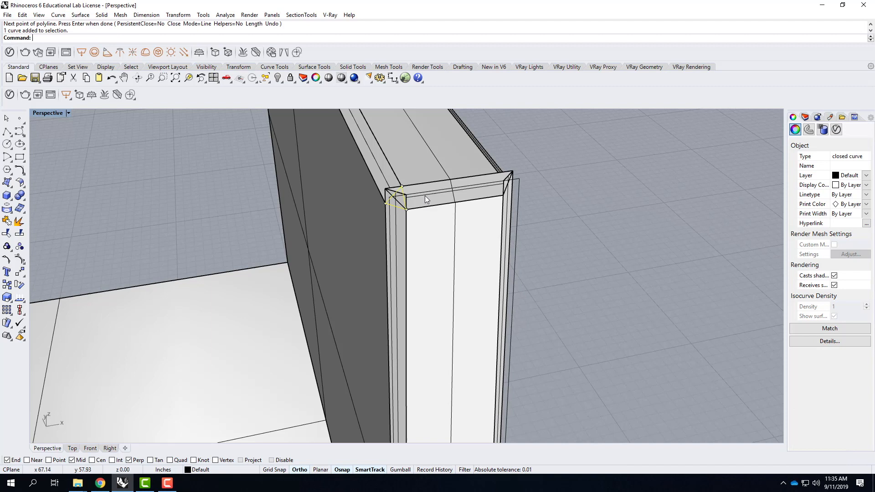
{"action": "key", "text": "Return"}
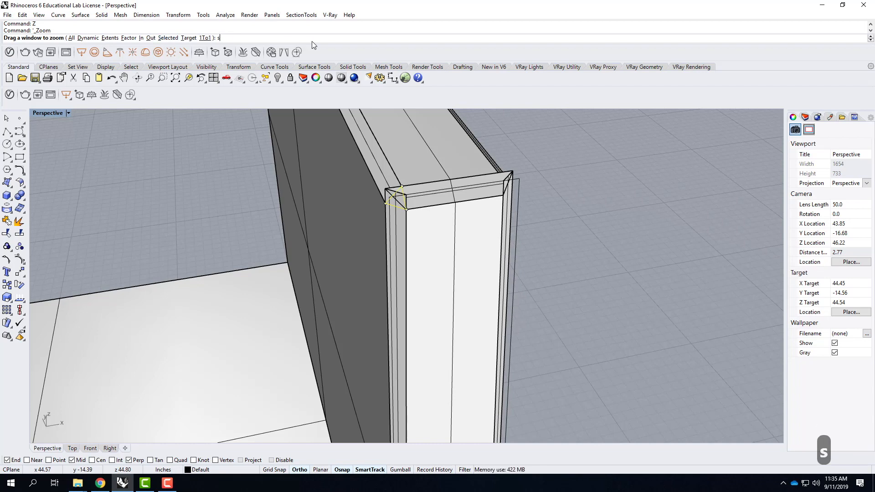
{"action": "key", "text": "Return"}
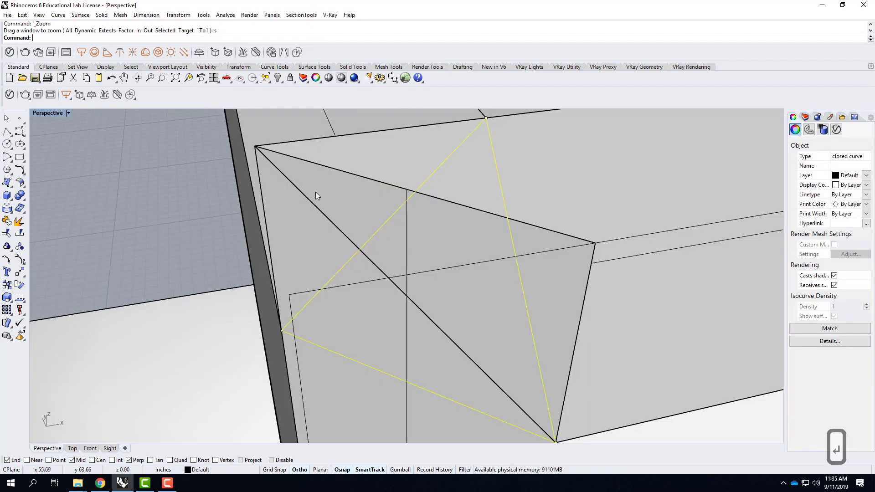
{"action": "scroll", "coordinate": [420, 230], "scroll_direction": "down", "scroll_amount": 6}
{"action": "right_click_drag", "start_coordinate": [420, 231], "coordinate": [381, 218]}
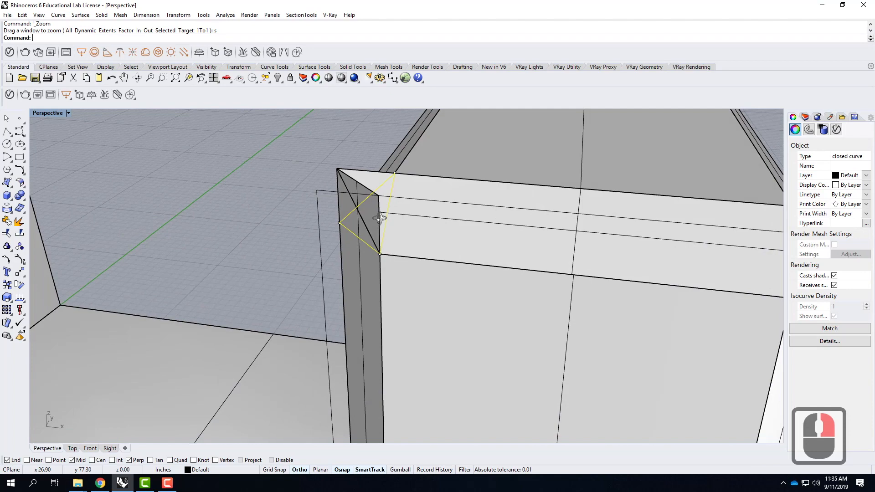
{"action": "scroll", "coordinate": [344, 241], "scroll_direction": "down", "scroll_amount": 8}
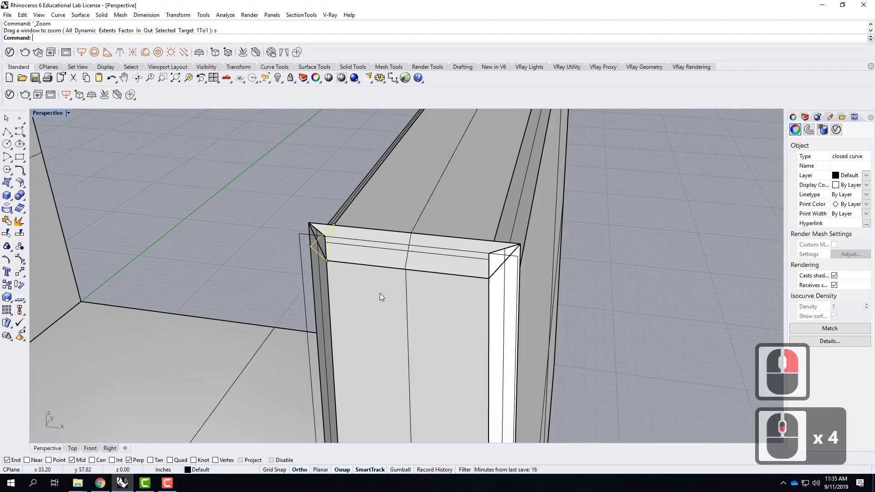
{"action": "right_click_drag", "start_coordinate": [473, 293], "coordinate": [451, 294]}
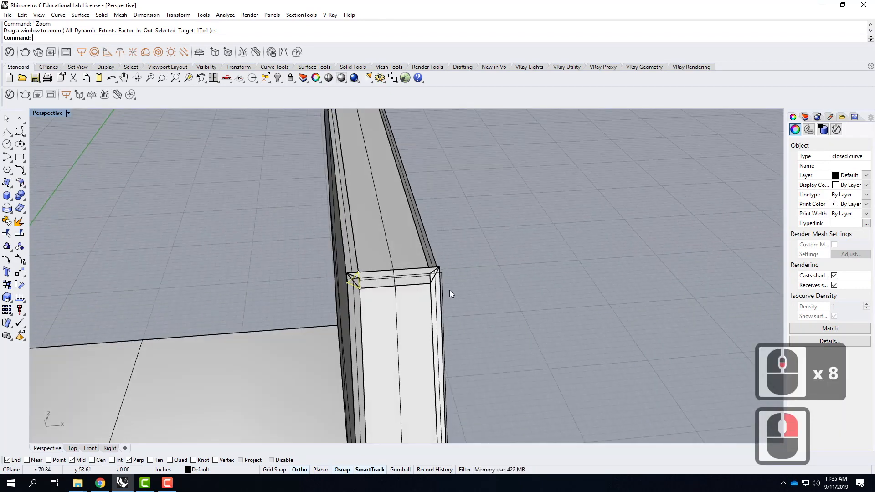
{"action": "scroll", "coordinate": [356, 290], "scroll_direction": "up", "scroll_amount": 8}
{"action": "right_click_drag", "start_coordinate": [360, 287], "coordinate": [414, 293]}
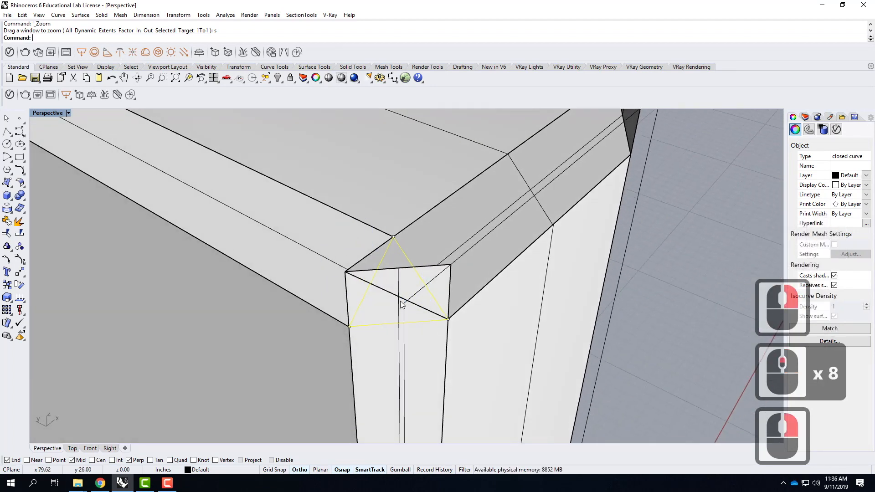
Trim away the excess chamfer tips at the opposite wall's inner front upper corner, using the selected triangle as the cutting object
{"action": "type", "text": "trim"}
{"action": "key", "text": "Return"}
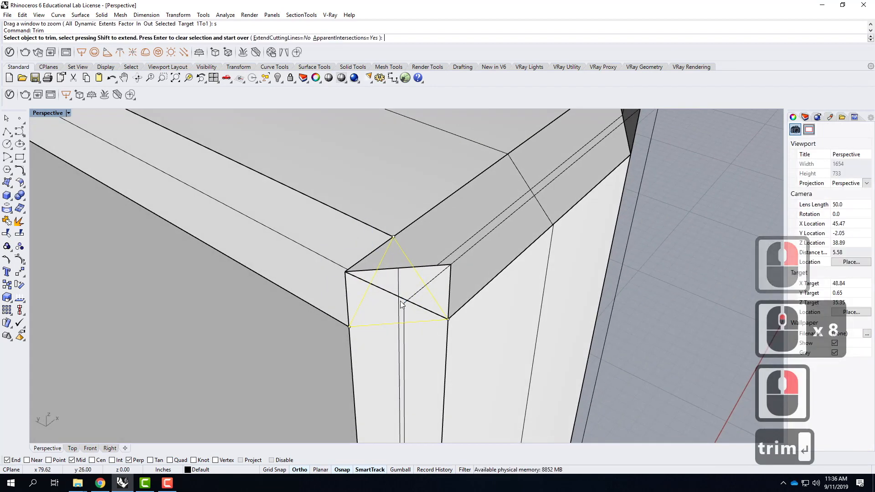
{"action": "left_click", "coordinate": [347, 290]}
{"action": "left_click", "coordinate": [386, 270]}
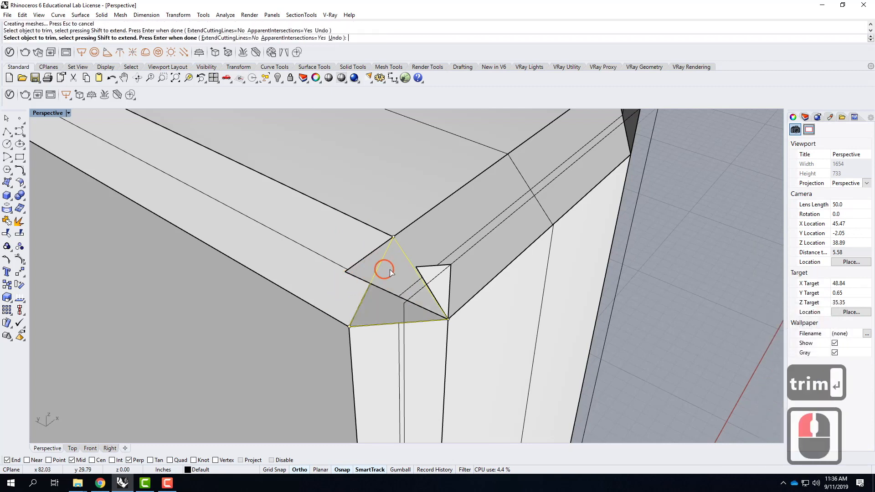
{"action": "left_click", "coordinate": [425, 269]}
{"action": "left_click", "coordinate": [371, 272]}
{"action": "left_click", "coordinate": [400, 275]}
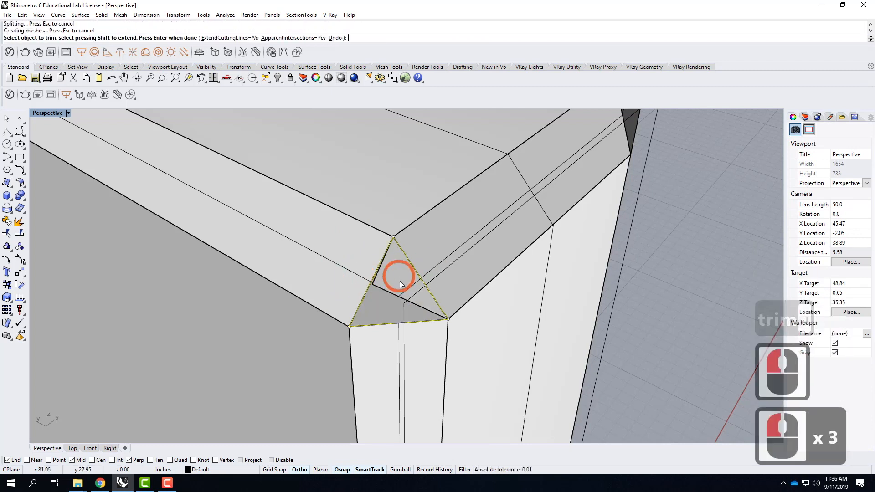
{"action": "left_click", "coordinate": [423, 293]}
{"action": "scroll", "coordinate": [346, 296], "scroll_direction": "down", "scroll_amount": 3}
{"action": "scroll", "coordinate": [346, 295], "scroll_direction": "down", "scroll_amount": 1}
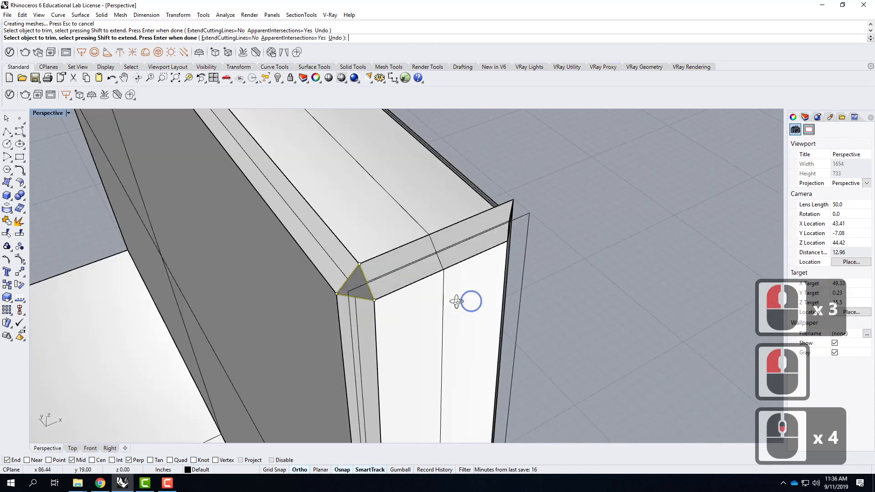
{"action": "right_click_drag", "start_coordinate": [410, 303], "coordinate": [381, 274]}
{"action": "key", "text": "Return"}
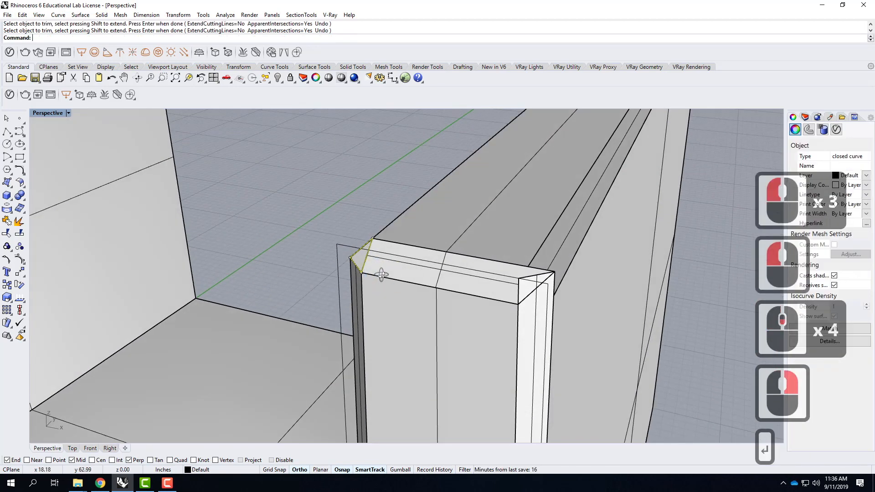
Draw a closed triangular polyline through the three chamfer end points at the opposite wall's outer front upper corner
{"action": "scroll", "coordinate": [382, 273], "scroll_direction": "up", "scroll_amount": 4}
{"action": "scroll", "coordinate": [376, 272], "scroll_direction": "up", "scroll_amount": 6}
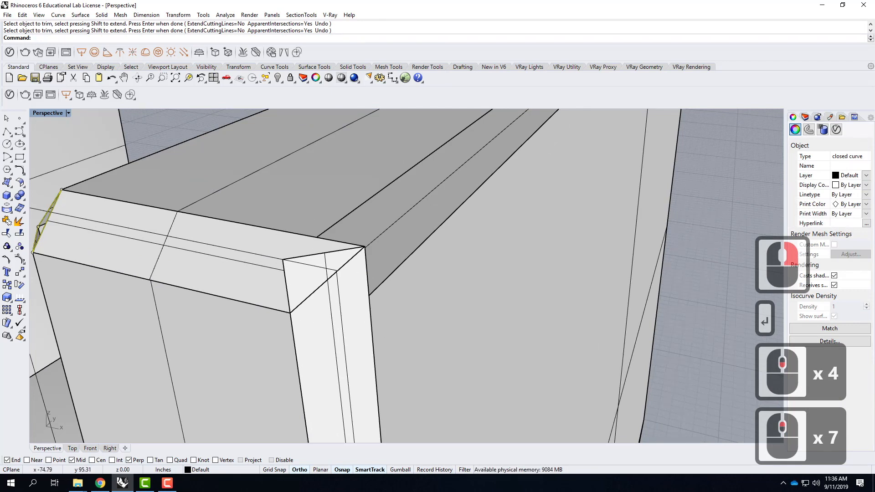
{"action": "left_click", "coordinate": [7, 131]}
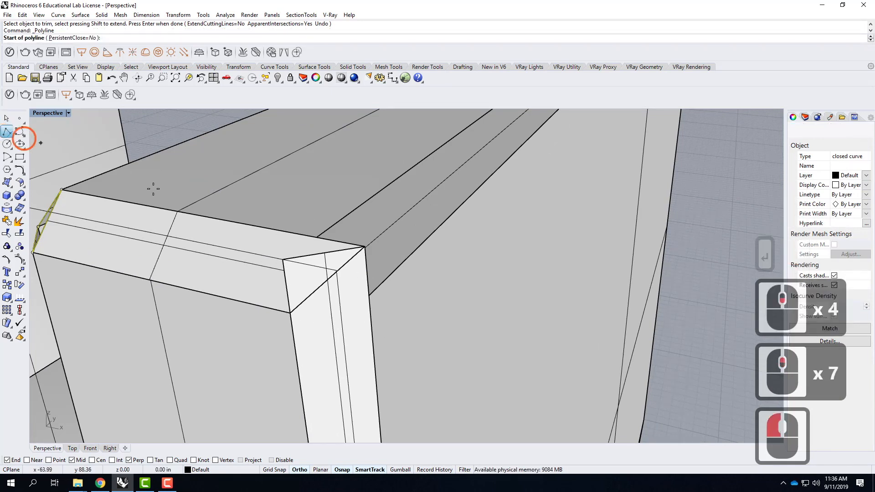
{"action": "left_click", "coordinate": [291, 313]}
{"action": "left_click", "coordinate": [318, 237]}
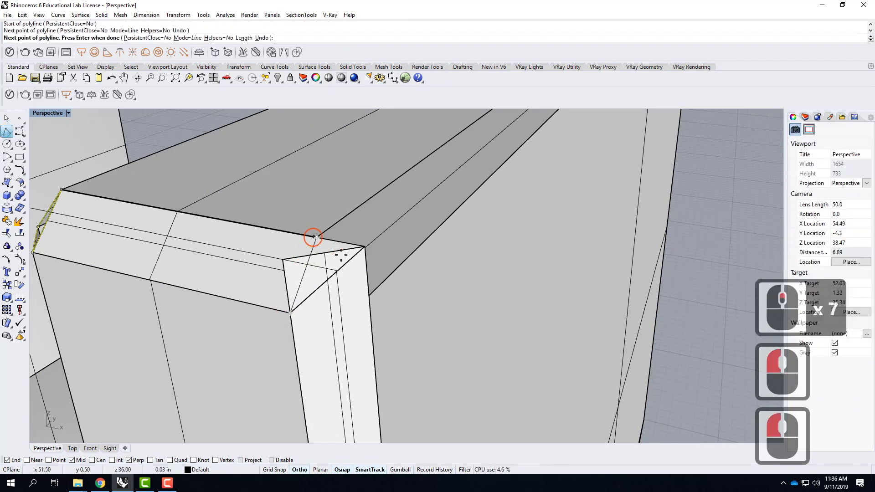
{"action": "left_click", "coordinate": [369, 296]}
{"action": "left_click", "coordinate": [291, 312]}
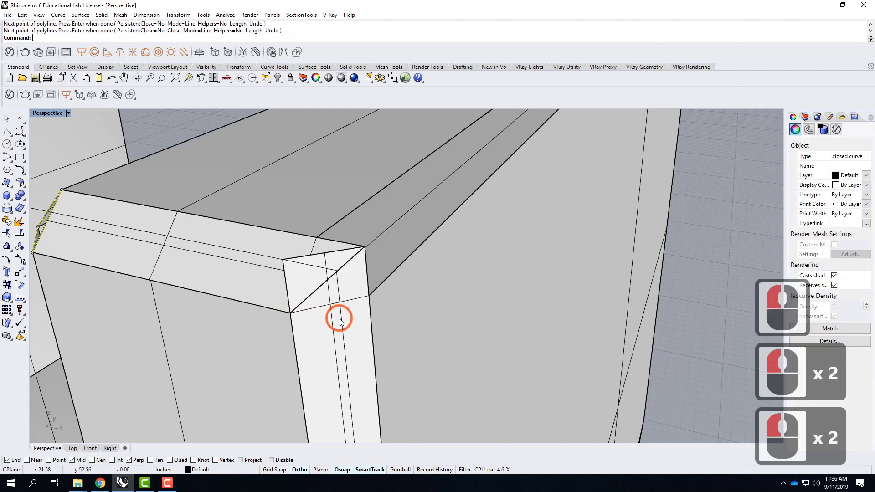
Trim away the excess chamfer tips at the opposite wall's outer front upper corner, using its triangle as the cutting object
{"action": "left_click", "coordinate": [319, 307]}
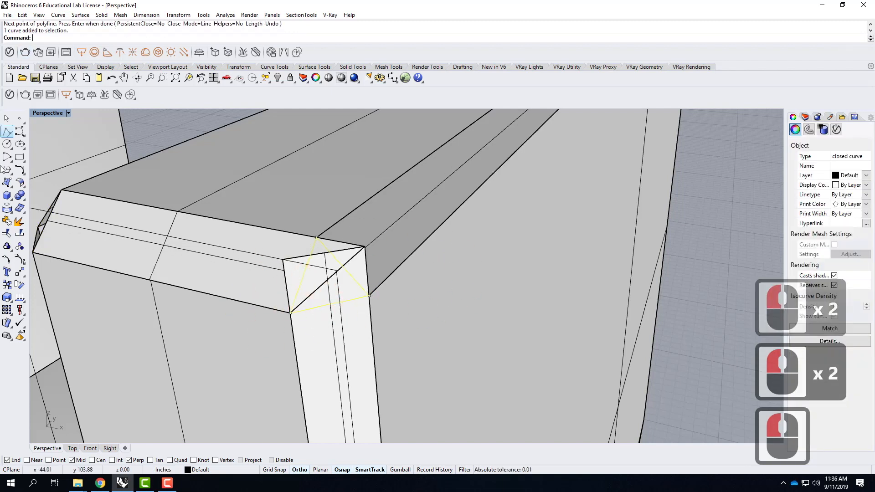
{"action": "left_click", "coordinate": [7, 234]}
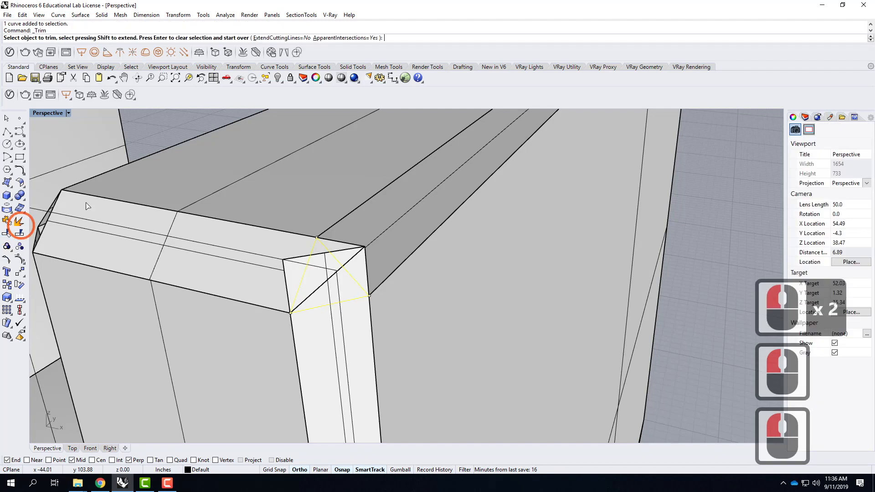
{"action": "left_click", "coordinate": [297, 263]}
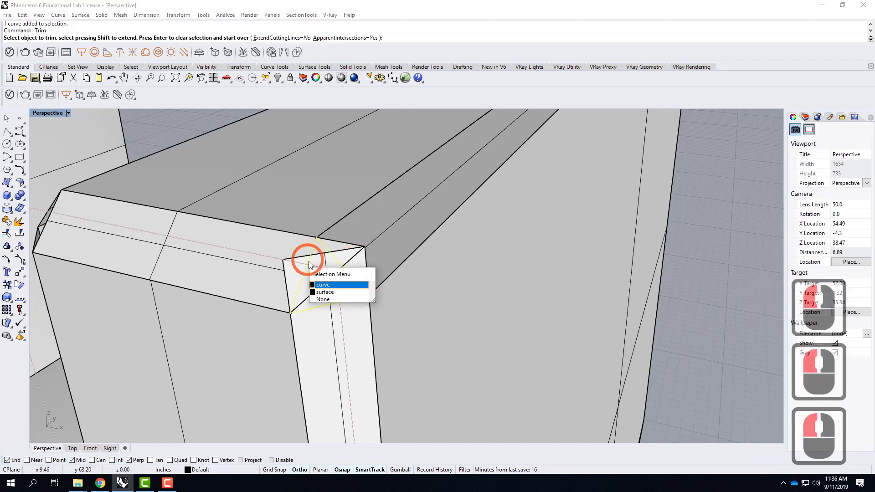
{"action": "left_click", "coordinate": [329, 286]}
{"action": "key", "text": "ctrl+z"}
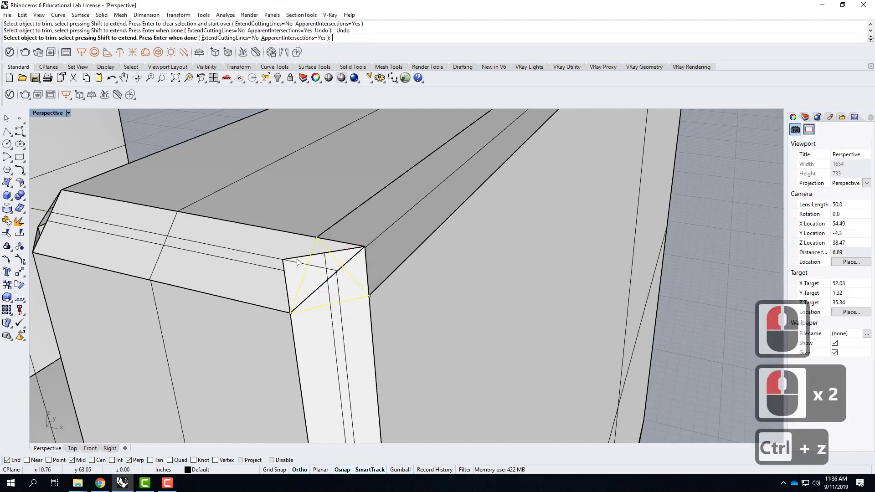
{"action": "left_click", "coordinate": [318, 264]}
{"action": "left_click", "coordinate": [349, 249]}
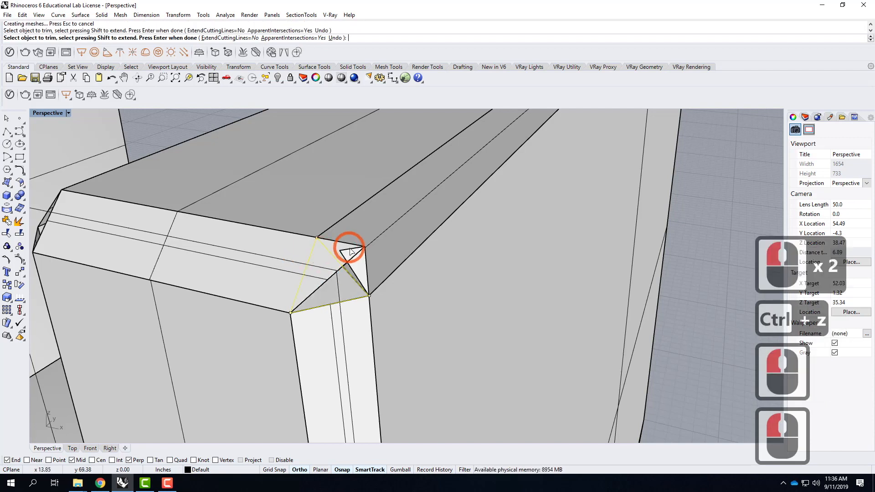
{"action": "left_click", "coordinate": [366, 254]}
{"action": "left_click", "coordinate": [353, 252]}
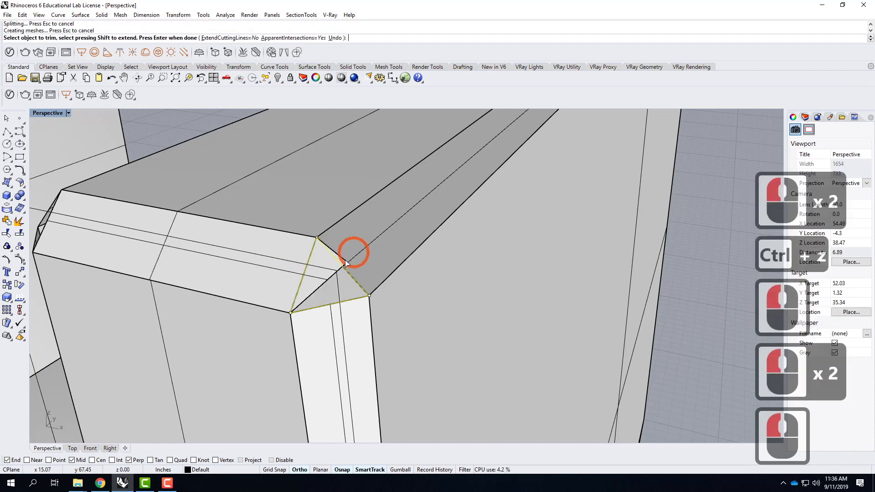
{"action": "left_click", "coordinate": [342, 264]}
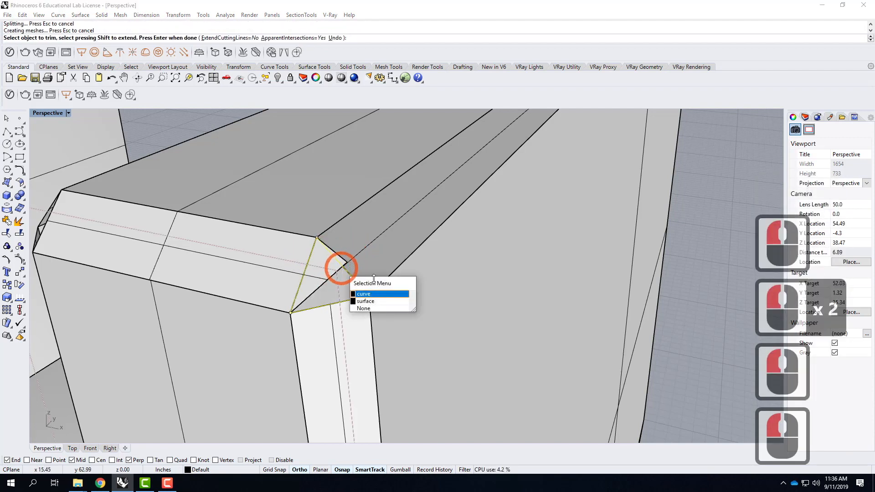
{"action": "left_click", "coordinate": [381, 300]}
{"action": "scroll", "coordinate": [494, 275], "scroll_direction": "down", "scroll_amount": 4}
{"action": "right_click_drag", "start_coordinate": [494, 276], "coordinate": [639, 261]}
{"action": "scroll", "coordinate": [638, 261], "scroll_direction": "down", "scroll_amount": 5}
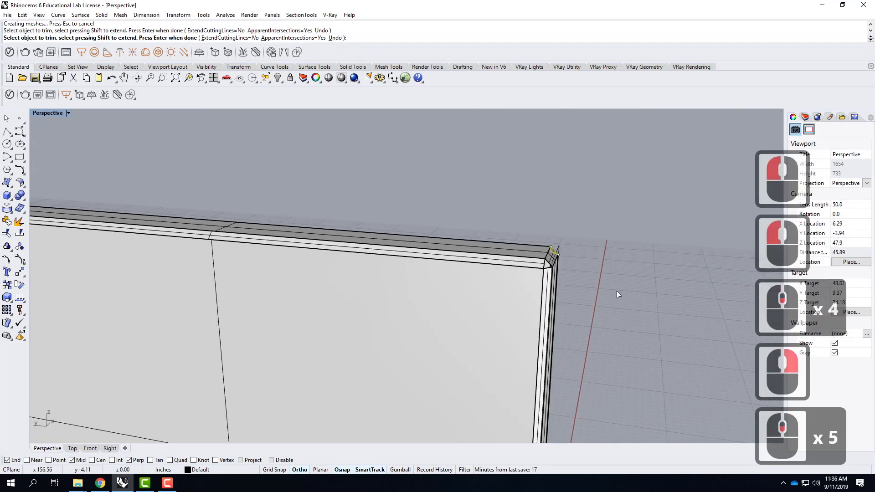
Check the trimmed chamfer corners on both upright panels and finish the Trim command
{"action": "right_click_drag", "start_coordinate": [616, 291], "coordinate": [530, 286]}
{"action": "scroll", "coordinate": [464, 277], "scroll_direction": "down", "scroll_amount": 5}
{"action": "scroll", "coordinate": [221, 311], "scroll_direction": "up", "scroll_amount": 6}
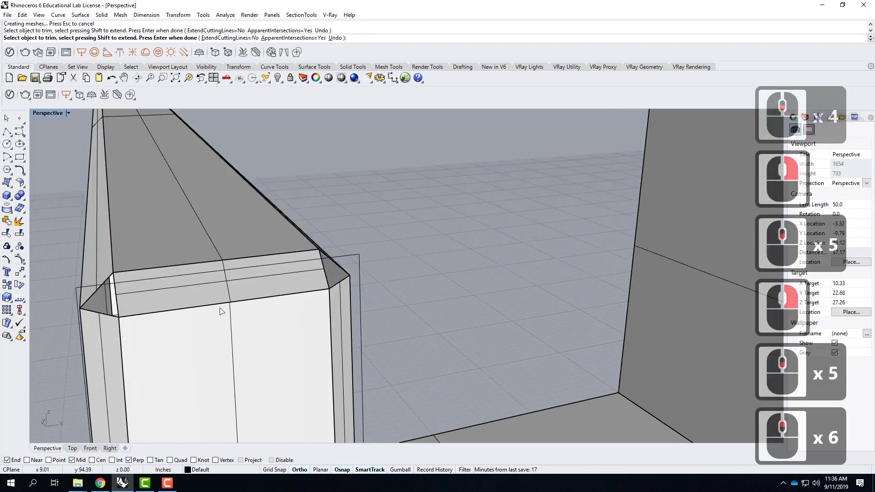
{"action": "scroll", "coordinate": [317, 309], "scroll_direction": "down", "scroll_amount": 4}
{"action": "right_click_drag", "start_coordinate": [318, 309], "coordinate": [536, 329]}
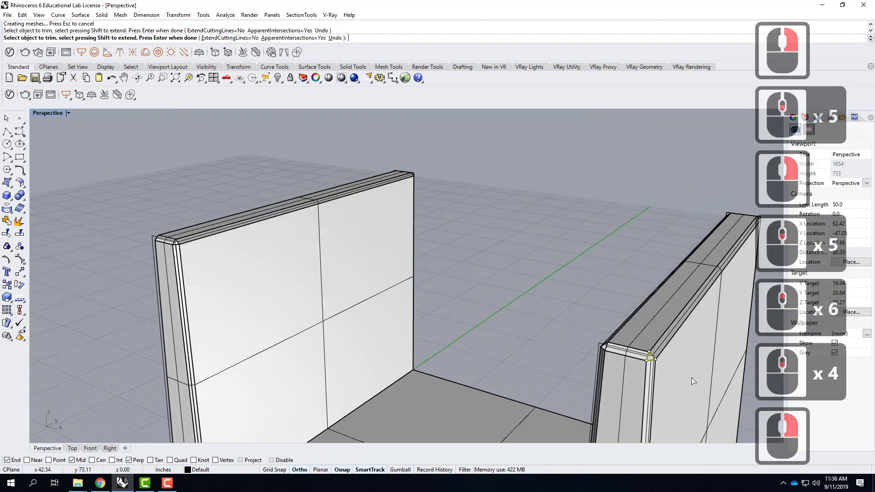
{"action": "key", "text": "Return"}
Fill the triangular gap at the panel's outer top front corner with a three-point surface from corner points
{"action": "right_click_drag", "start_coordinate": [141, 266], "coordinate": [328, 363]}
{"action": "scroll", "coordinate": [328, 360], "scroll_direction": "up", "scroll_amount": 8}
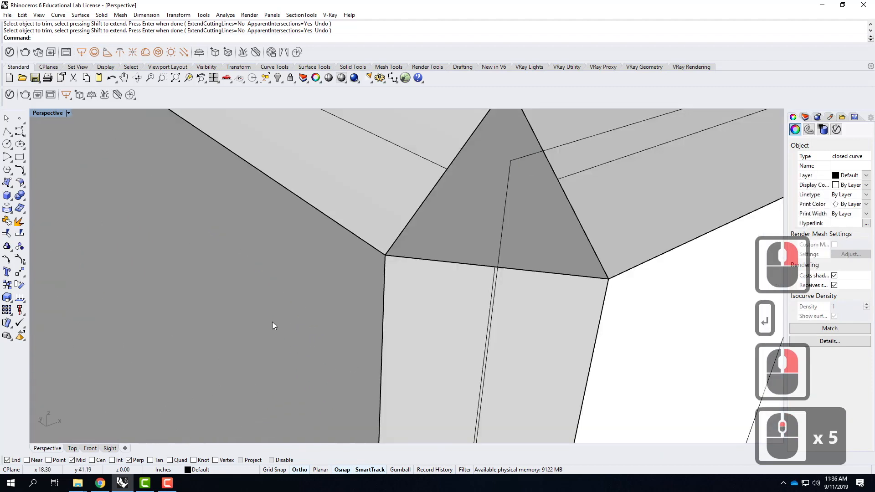
{"action": "left_click", "coordinate": [7, 183]}
{"action": "scroll", "coordinate": [309, 276], "scroll_direction": "down", "scroll_amount": 2}
{"action": "left_click", "coordinate": [257, 291]}
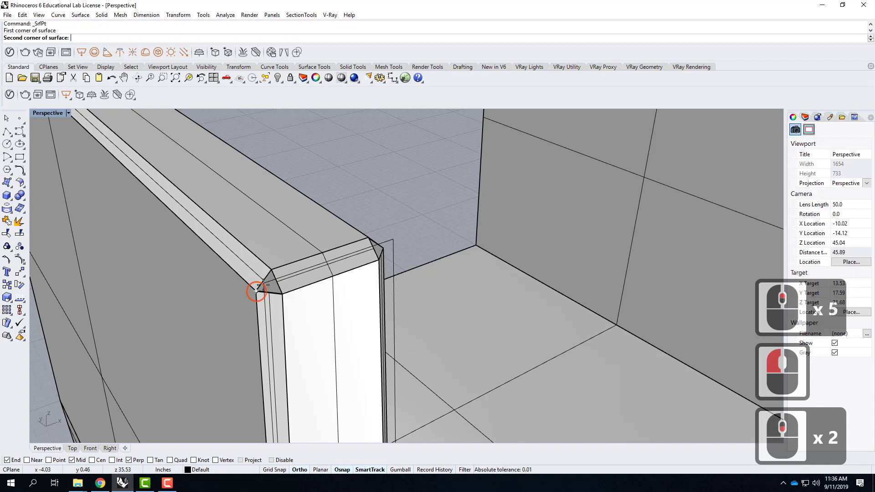
{"action": "left_click", "coordinate": [273, 271]}
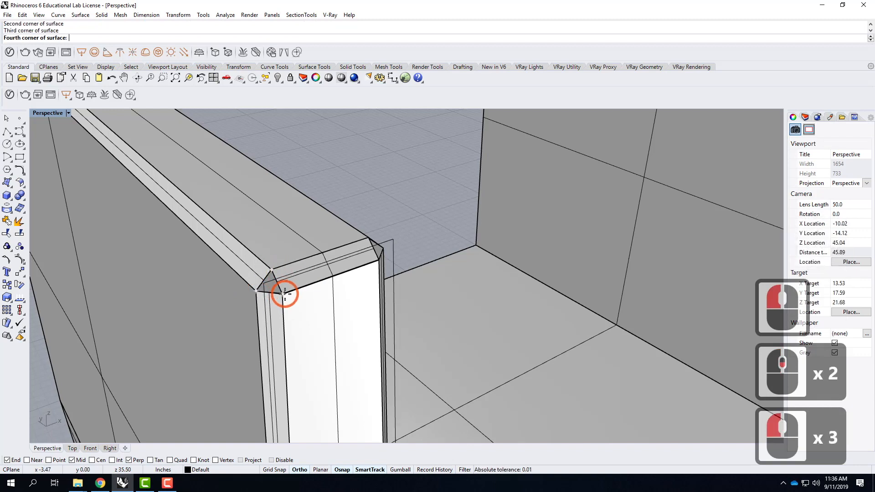
{"action": "key", "text": "Return"}
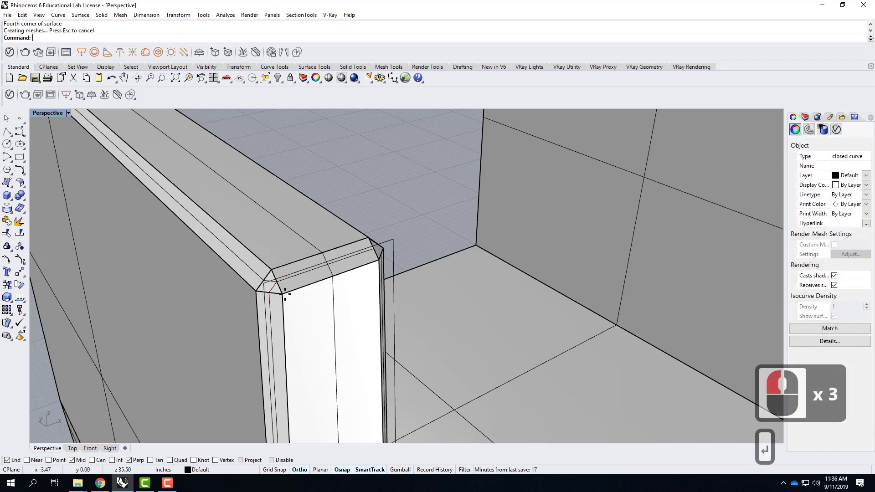
Patch the closed triangular curve at the panel's inner top front corner using 2 U spans and 2 V spans
{"action": "right_click_drag", "start_coordinate": [478, 291], "coordinate": [365, 297]}
{"action": "scroll", "coordinate": [431, 296], "scroll_direction": "down", "scroll_amount": 3}
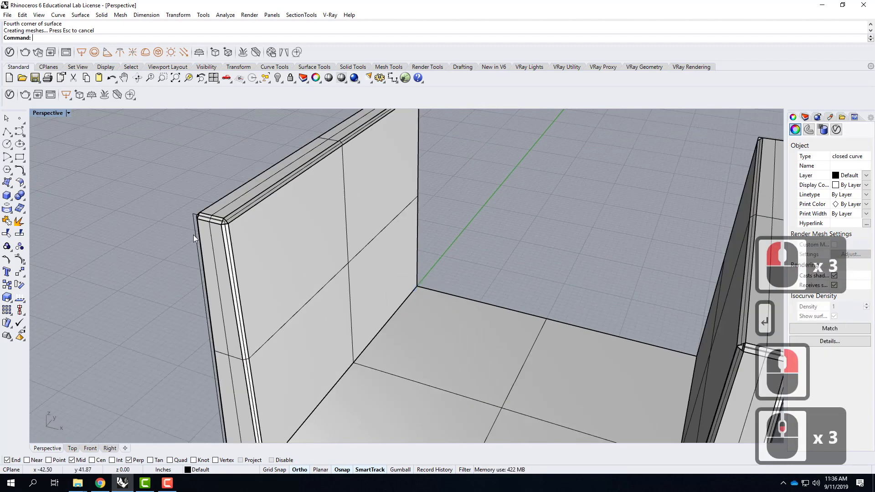
{"action": "scroll", "coordinate": [231, 204], "scroll_direction": "up", "scroll_amount": 4}
{"action": "scroll", "coordinate": [259, 250], "scroll_direction": "up", "scroll_amount": 2}
{"action": "left_click", "coordinate": [292, 254]}
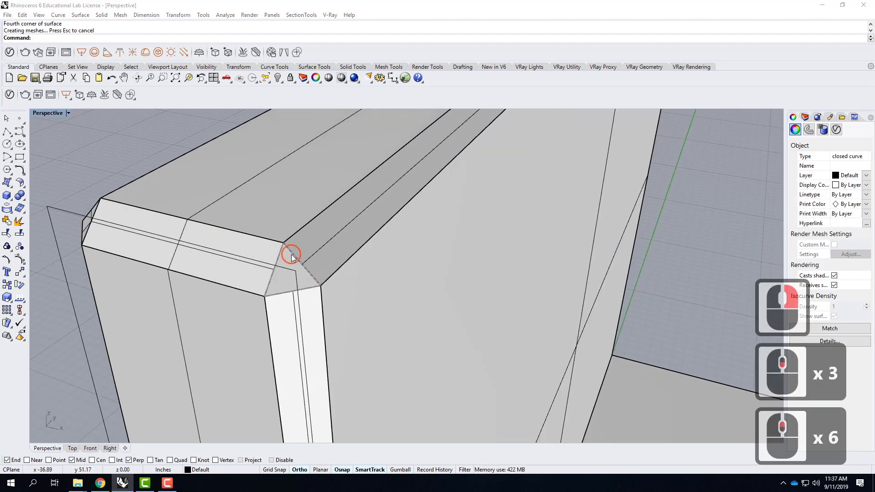
{"action": "left_click", "coordinate": [434, 282]}
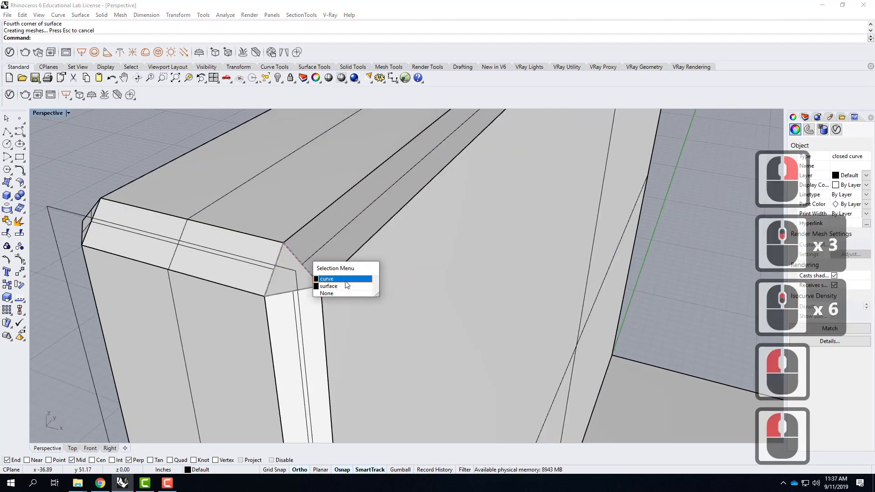
{"action": "left_click", "coordinate": [324, 279]}
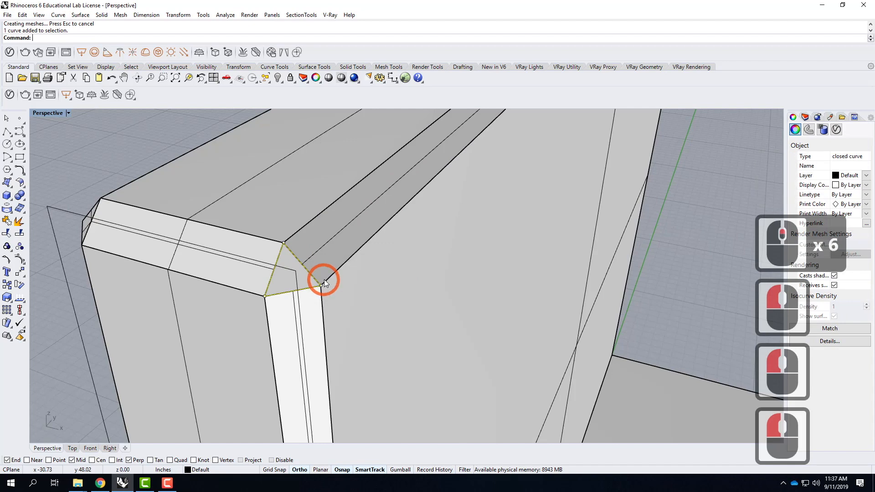
{"action": "left_click", "coordinate": [81, 15]}
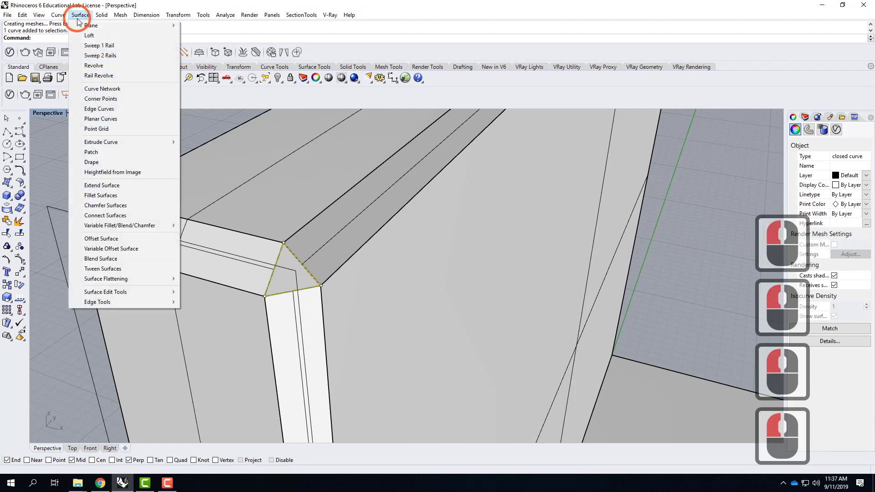
{"action": "left_click", "coordinate": [119, 154]}
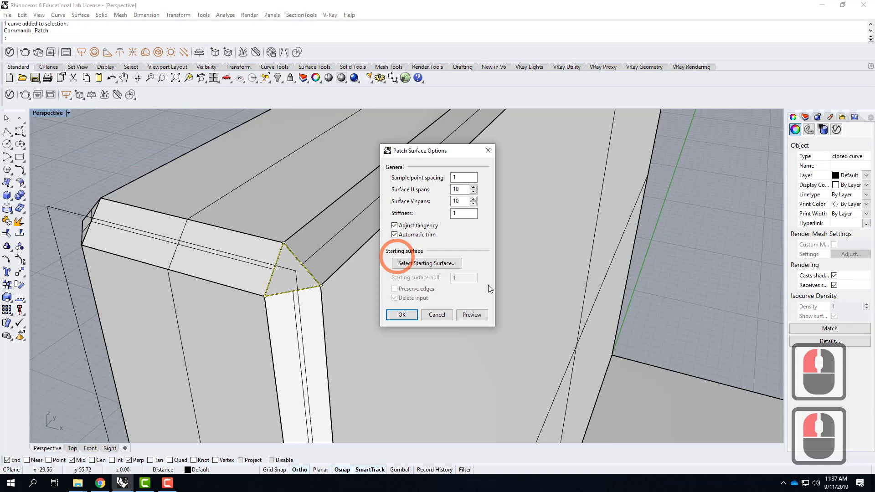
{"action": "double_click", "coordinate": [465, 188]}
{"action": "type", "text": "2"}
{"action": "key", "text": "Tab"}
{"action": "type", "text": "2"}
{"action": "left_click", "coordinate": [402, 314]}
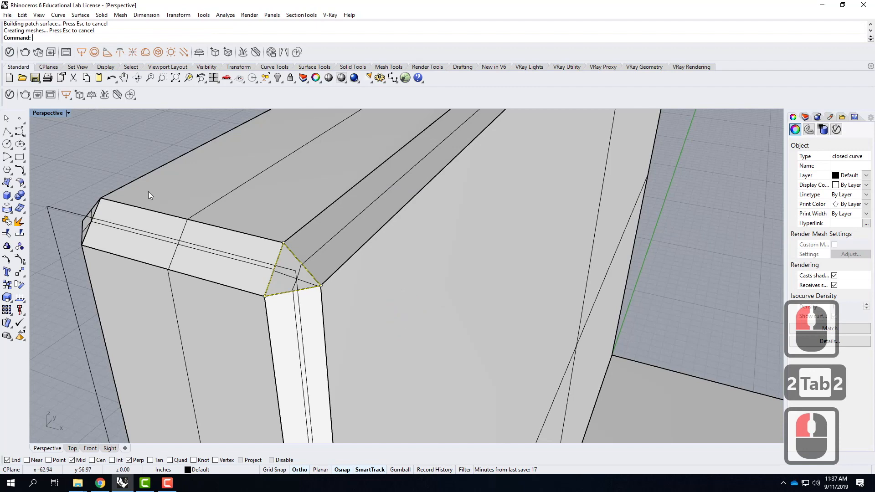
{"action": "left_click", "coordinate": [177, 156]}
Examine the filled top corners and the lower ends of the panel's chamfered edges where they meet the base
{"action": "scroll", "coordinate": [414, 297], "scroll_direction": "down", "scroll_amount": 2}
{"action": "right_click_drag", "start_coordinate": [449, 299], "coordinate": [381, 287]}
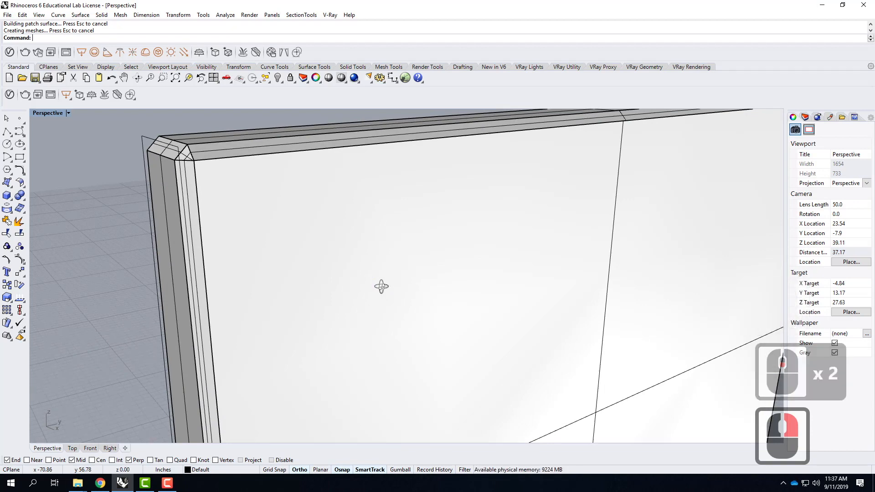
{"action": "scroll", "coordinate": [302, 267], "scroll_direction": "down", "scroll_amount": 3}
{"action": "scroll", "coordinate": [302, 266], "scroll_direction": "down", "scroll_amount": 4}
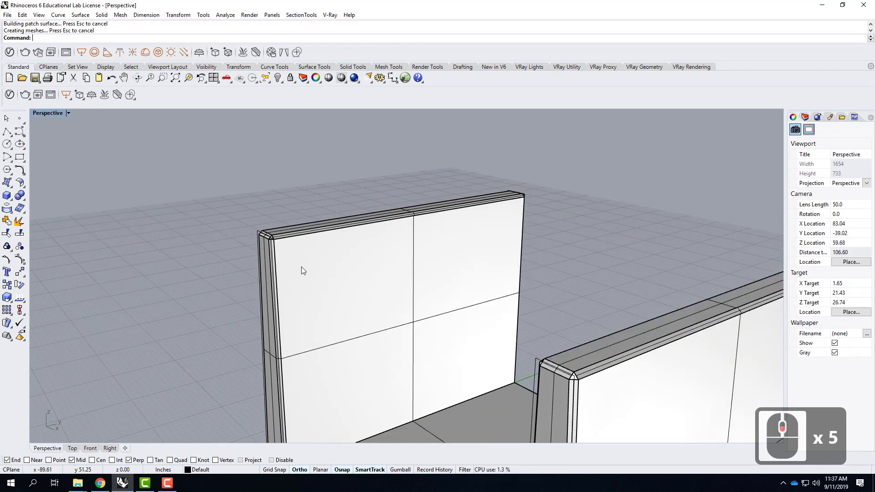
{"action": "scroll", "coordinate": [272, 261], "scroll_direction": "up", "scroll_amount": 2}
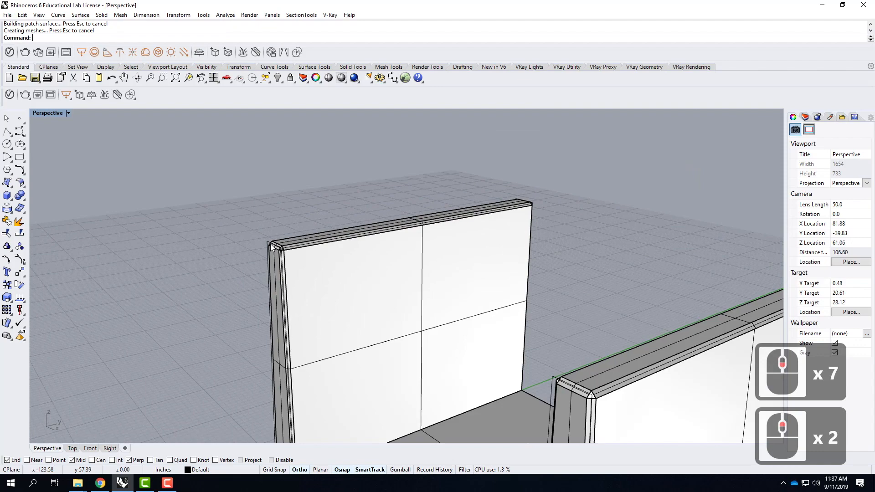
{"action": "scroll", "coordinate": [446, 234], "scroll_direction": "down", "scroll_amount": 2}
{"action": "scroll", "coordinate": [319, 384], "scroll_direction": "up", "scroll_amount": 5}
{"action": "right_click_drag", "start_coordinate": [332, 404], "coordinate": [404, 363]}
{"action": "scroll", "coordinate": [429, 405], "scroll_direction": "up", "scroll_amount": 2}
{"action": "scroll", "coordinate": [428, 404], "scroll_direction": "up", "scroll_amount": 2}
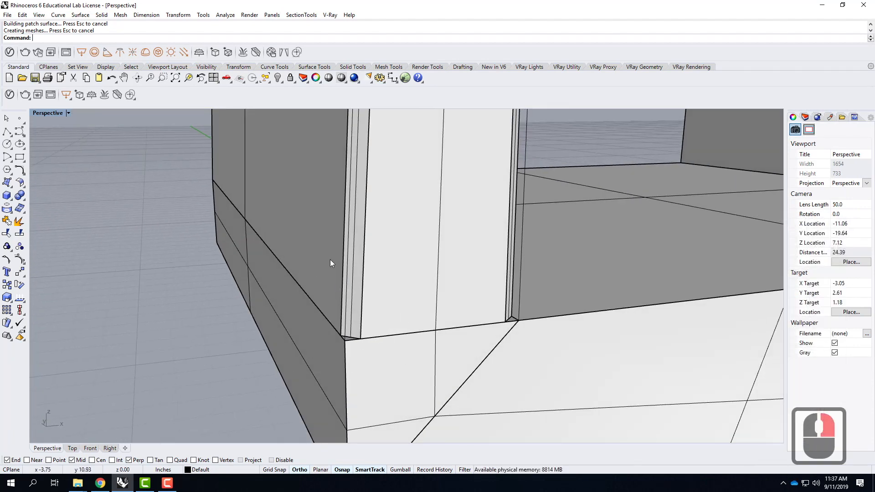
{"action": "scroll", "coordinate": [337, 283], "scroll_direction": "down", "scroll_amount": 2}
{"action": "scroll", "coordinate": [373, 282], "scroll_direction": "down", "scroll_amount": 1}
Inspect the panel's front face, the small surface beneath it and the outer shell by selecting each in turn
{"action": "left_click", "coordinate": [403, 256]}
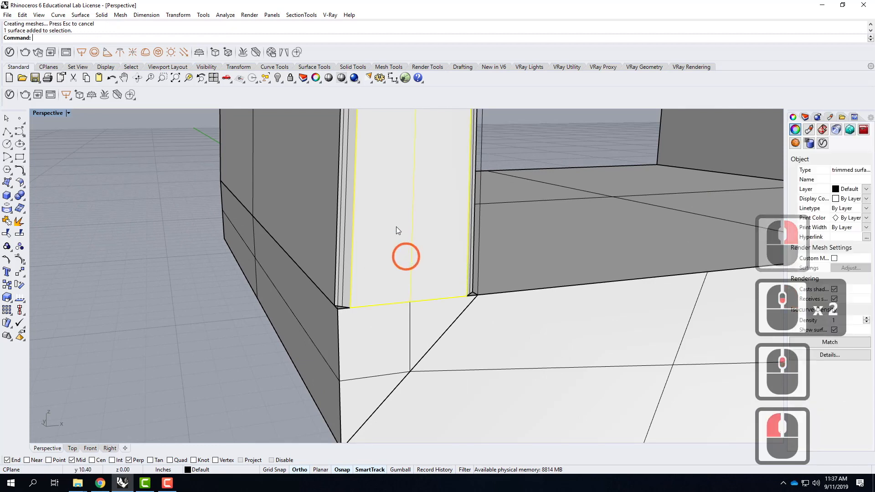
{"action": "left_click", "coordinate": [387, 347]}
{"action": "left_click", "coordinate": [477, 294]}
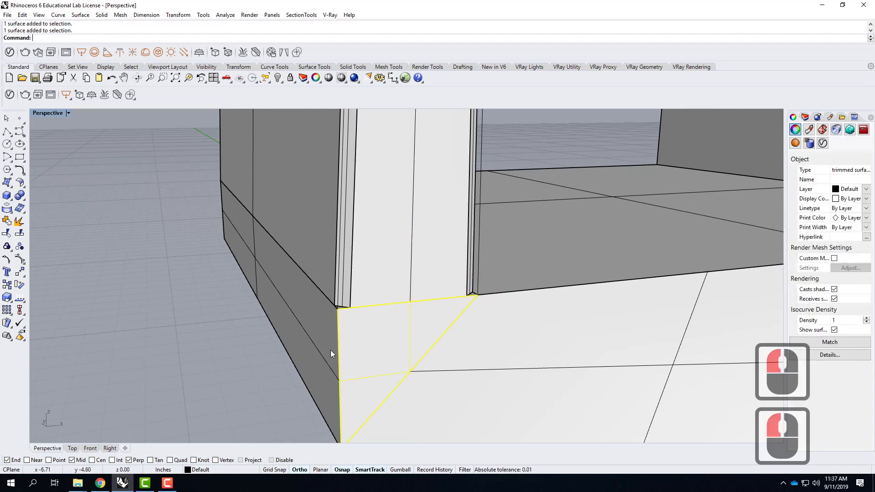
{"action": "left_click", "coordinate": [314, 324]}
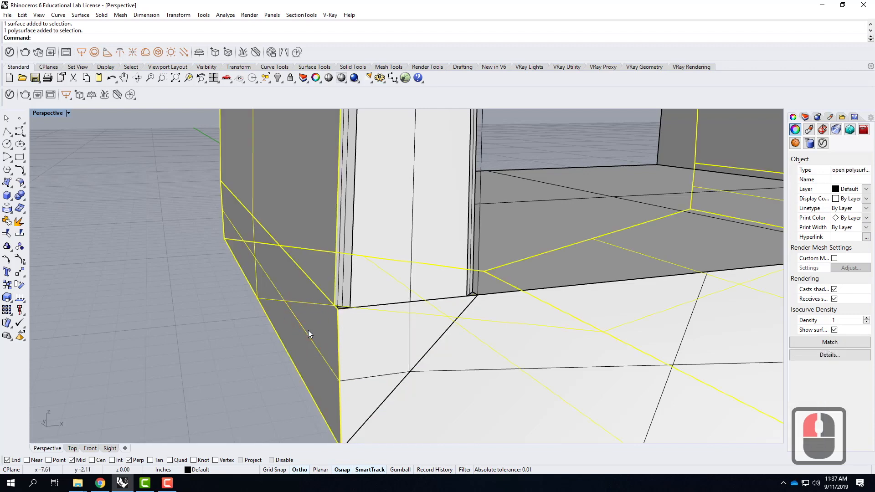
{"action": "right_click_drag", "start_coordinate": [191, 263], "coordinate": [466, 258]}
{"action": "scroll", "coordinate": [464, 254], "scroll_direction": "down", "scroll_amount": 9}
{"action": "scroll", "coordinate": [421, 338], "scroll_direction": "up", "scroll_amount": 3}
{"action": "key", "text": "Escape"}
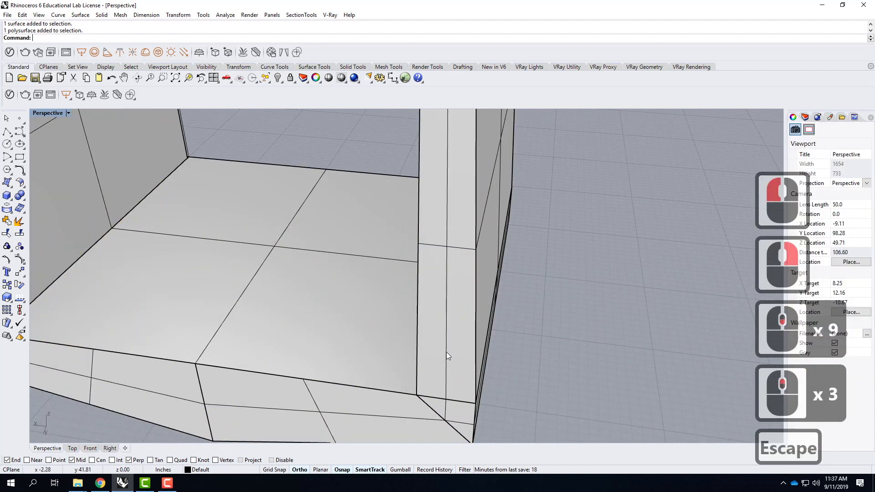
Delete the same panel's rear end face and the small triangular surface beneath it
{"action": "left_click", "coordinate": [446, 350]}
{"action": "left_click", "coordinate": [457, 402]}
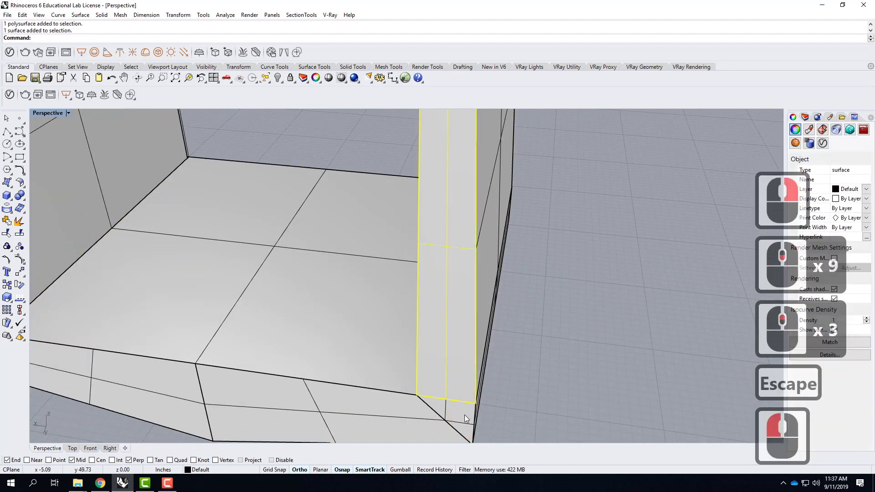
{"action": "key", "text": "Delete"}
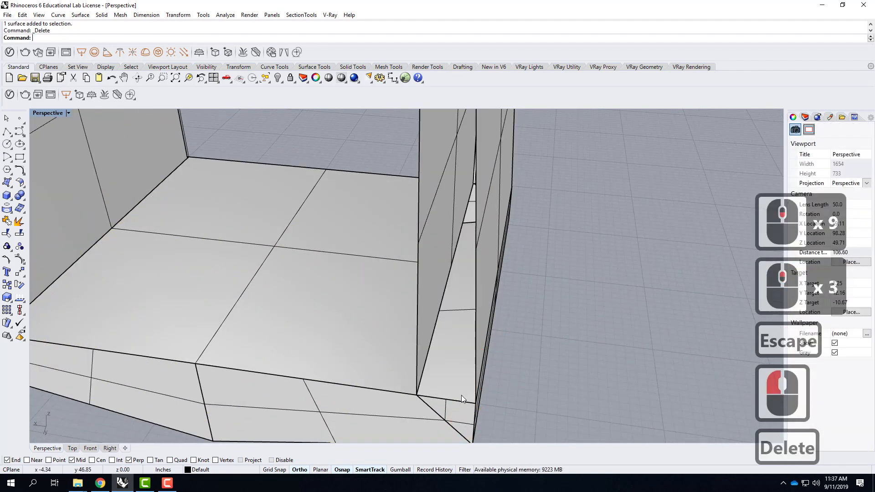
{"action": "left_click", "coordinate": [461, 406]}
{"action": "key", "text": "Delete"}
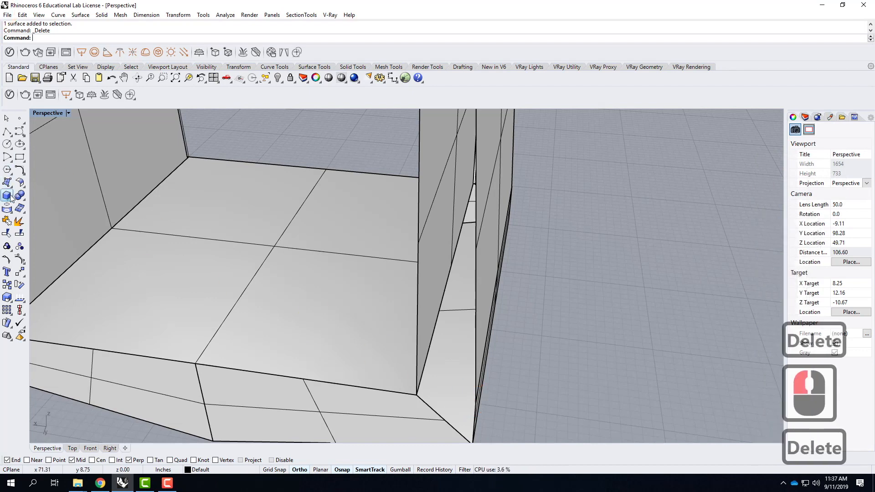
Try to close the panel's open rear end with a four-corner surface from the base up to the panel's top corners
{"action": "left_click", "coordinate": [7, 182]}
{"action": "left_click", "coordinate": [418, 393]}
{"action": "scroll", "coordinate": [401, 338], "scroll_direction": "down", "scroll_amount": 2}
{"action": "left_click", "coordinate": [442, 398]}
{"action": "scroll", "coordinate": [401, 173], "scroll_direction": "up", "scroll_amount": 4}
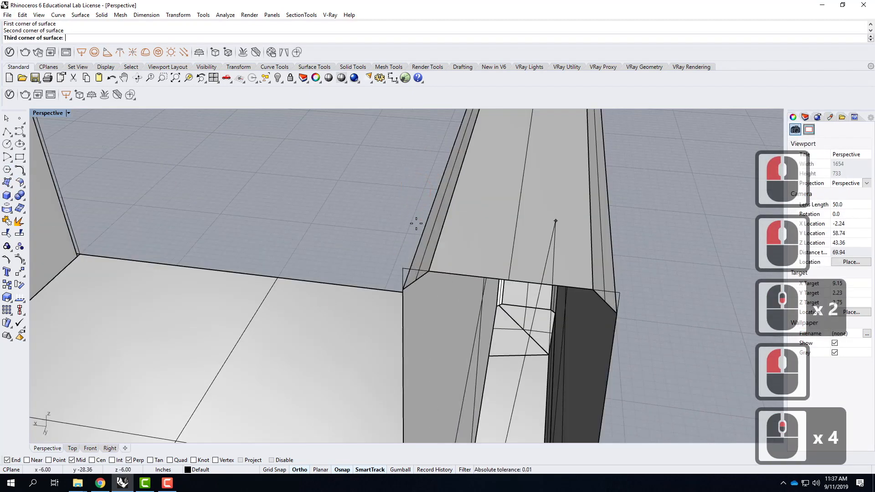
{"action": "left_click", "coordinate": [619, 290]}
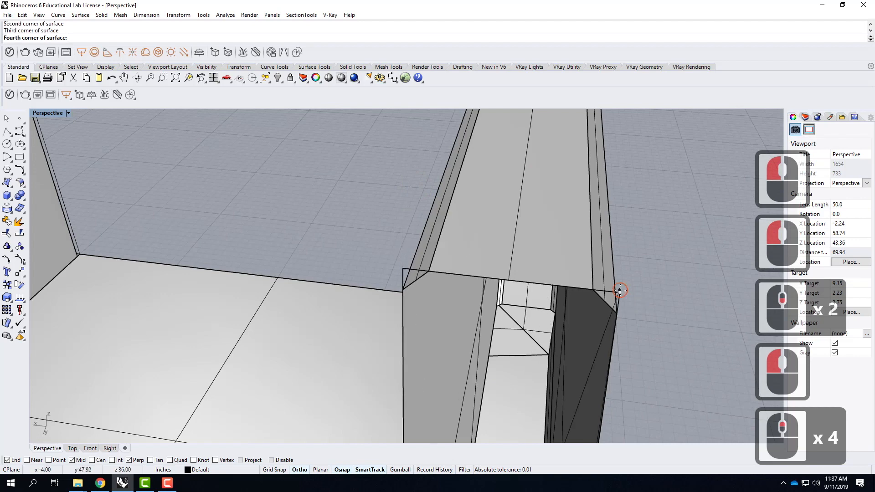
{"action": "left_click", "coordinate": [410, 270]}
{"action": "scroll", "coordinate": [368, 195], "scroll_direction": "down", "scroll_amount": 5}
{"action": "scroll", "coordinate": [422, 329], "scroll_direction": "up", "scroll_amount": 2}
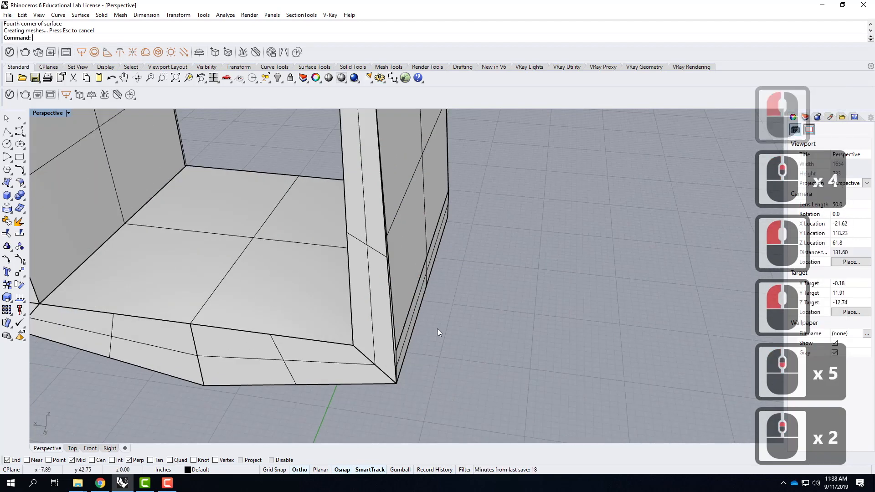
{"action": "right_click_drag", "start_coordinate": [425, 317], "coordinate": [401, 350]}
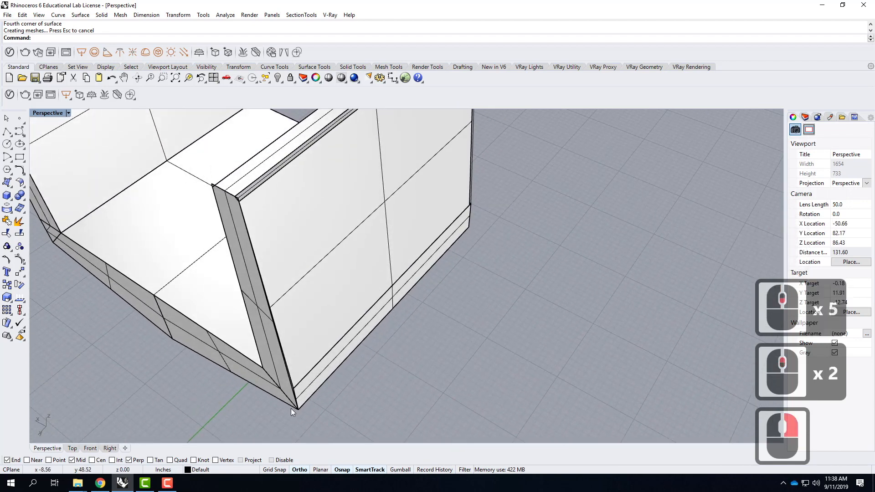
{"action": "key", "text": "ctrl+z"}
Close the panel's open rear end with a four-corner surface reaching down to the mitred corner of the base
{"action": "scroll", "coordinate": [286, 399], "scroll_direction": "up", "scroll_amount": 2}
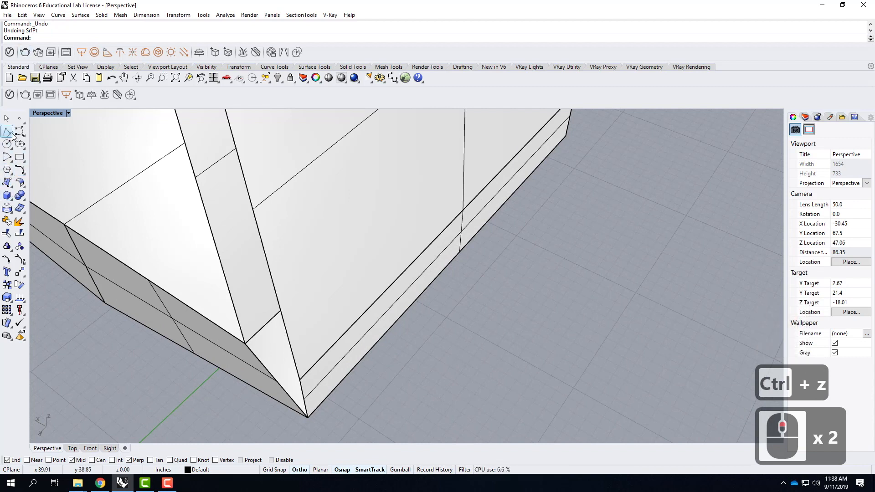
{"action": "left_click", "coordinate": [7, 184]}
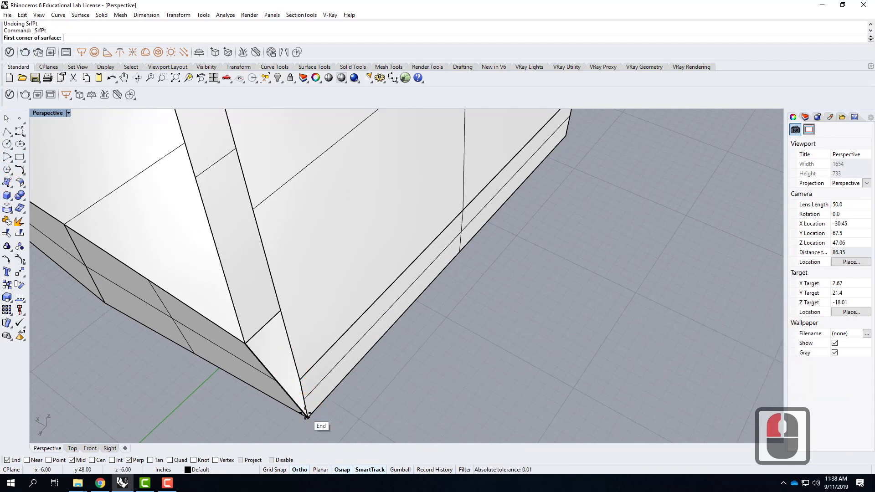
{"action": "left_click", "coordinate": [301, 381]}
{"action": "left_click", "coordinate": [303, 404]}
{"action": "scroll", "coordinate": [303, 403], "scroll_direction": "down", "scroll_amount": 2}
{"action": "scroll", "coordinate": [256, 211], "scroll_direction": "up", "scroll_amount": 2}
{"action": "left_click", "coordinate": [211, 206]}
{"action": "scroll", "coordinate": [279, 209], "scroll_direction": "down", "scroll_amount": 3}
{"action": "scroll", "coordinate": [280, 209], "scroll_direction": "up", "scroll_amount": 3}
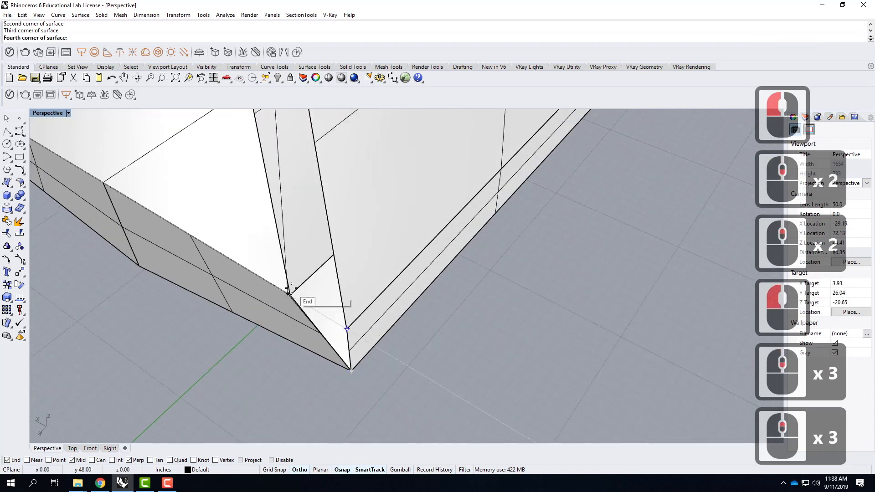
{"action": "left_click", "coordinate": [360, 291]}
{"action": "scroll", "coordinate": [392, 319], "scroll_direction": "down", "scroll_amount": 4}
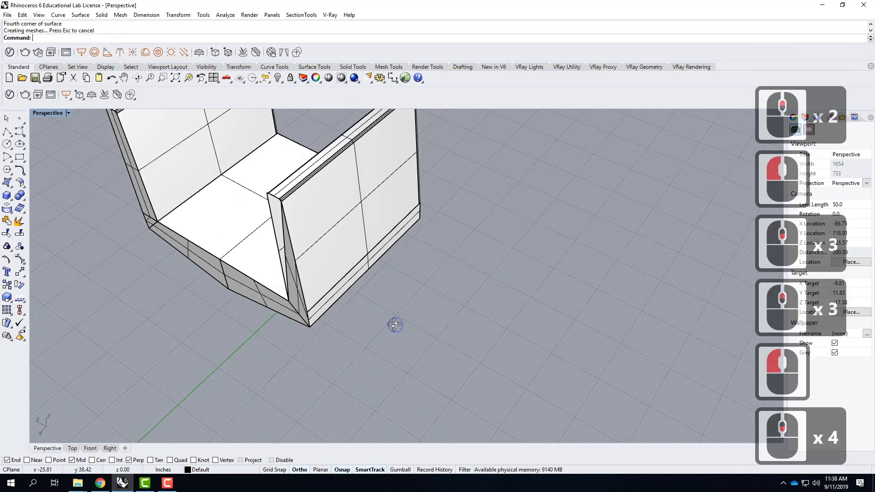
Chamfer the long upright edge between the panel's rear end surface and its outer face with distances of 0.50
{"action": "right_click_drag", "start_coordinate": [427, 277], "coordinate": [309, 228]}
{"action": "scroll", "coordinate": [374, 236], "scroll_direction": "up", "scroll_amount": 3}
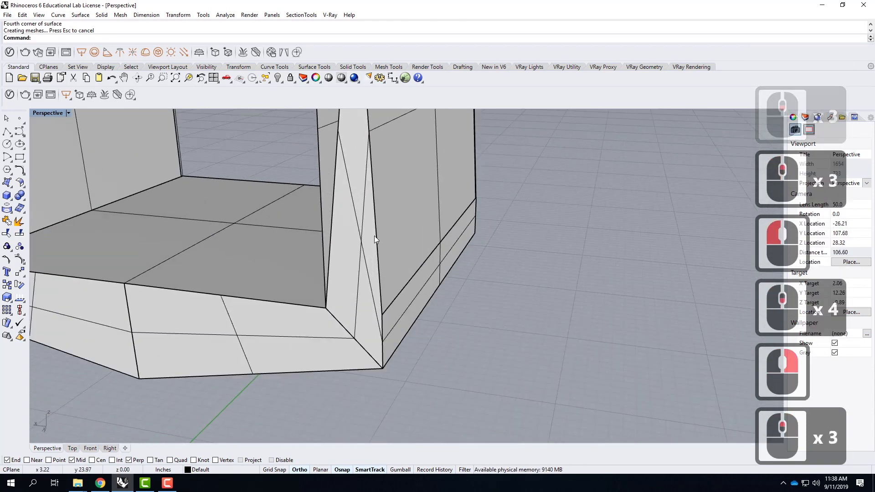
{"action": "type", "text": "chamfers"}
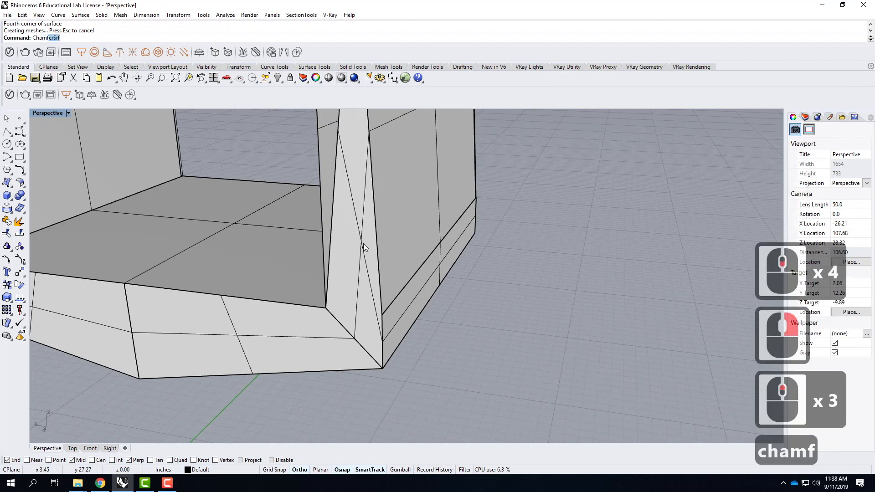
{"action": "key", "text": "Return"}
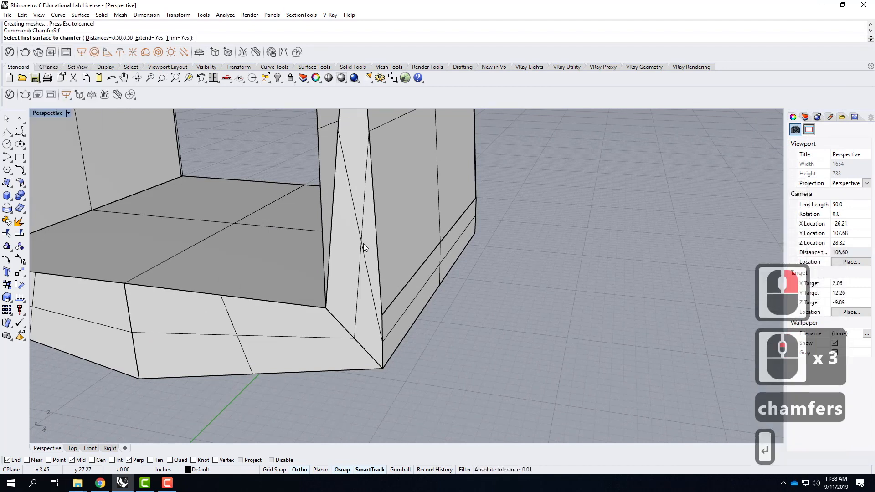
{"action": "left_click", "coordinate": [377, 236]}
{"action": "left_click", "coordinate": [367, 241]}
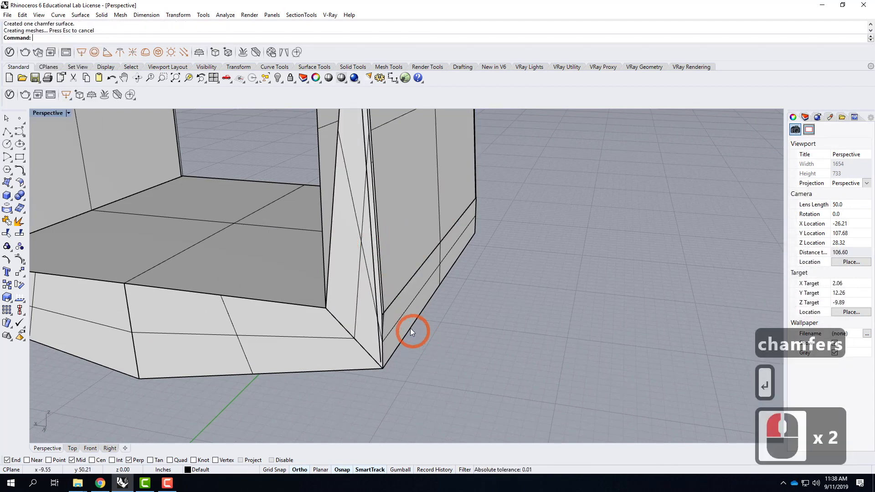
Inspect the lower end of the rear chamfer, selecting the outer shell, and compare it with the front base corner
{"action": "scroll", "coordinate": [413, 325], "scroll_direction": "up", "scroll_amount": 2}
{"action": "right_click_drag", "start_coordinate": [397, 312], "coordinate": [325, 300]}
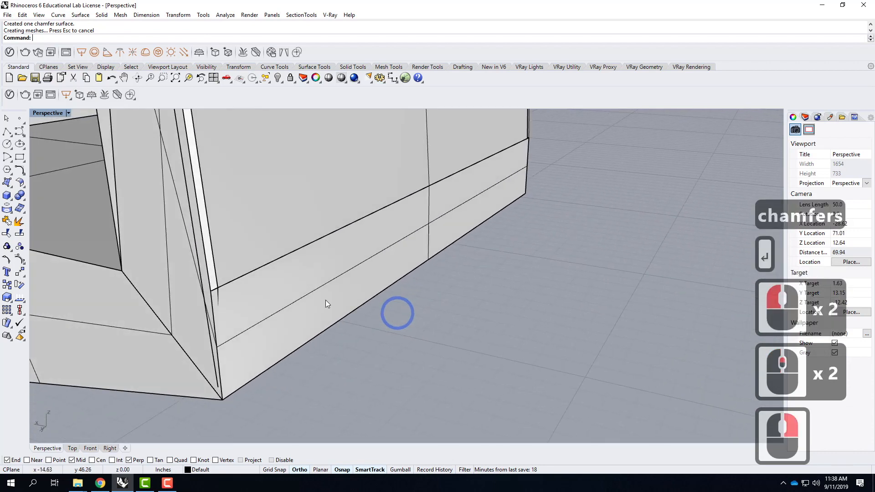
{"action": "scroll", "coordinate": [242, 322], "scroll_direction": "up", "scroll_amount": 1}
{"action": "left_click", "coordinate": [242, 322]}
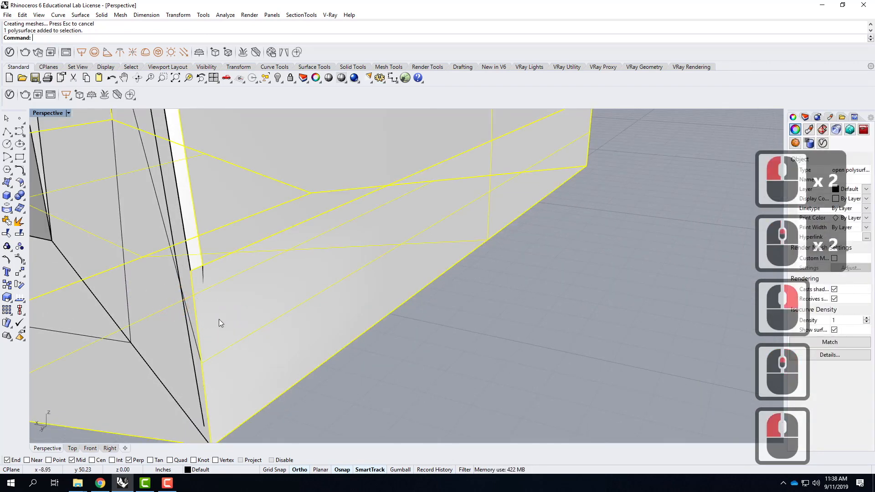
{"action": "right_click_drag", "start_coordinate": [219, 320], "coordinate": [284, 289]}
{"action": "scroll", "coordinate": [424, 284], "scroll_direction": "down", "scroll_amount": 5}
{"action": "right_click_drag", "start_coordinate": [424, 285], "coordinate": [469, 261]}
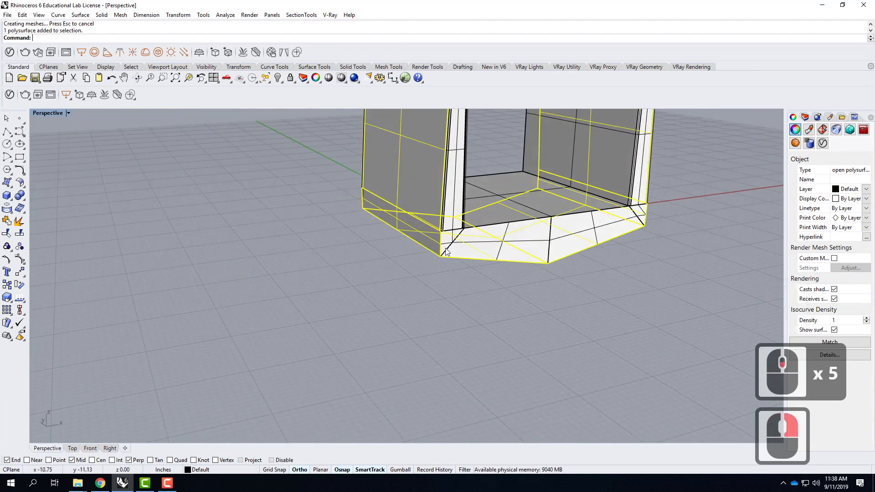
{"action": "key", "text": "Escape"}
Chamfer the short vertical edge between the small triangular mitre surface under the panel's front end and the outer shell at 0.50
{"action": "scroll", "coordinate": [435, 271], "scroll_direction": "up", "scroll_amount": 8}
{"action": "left_click", "coordinate": [435, 271], "text": "ctrl+shift"}
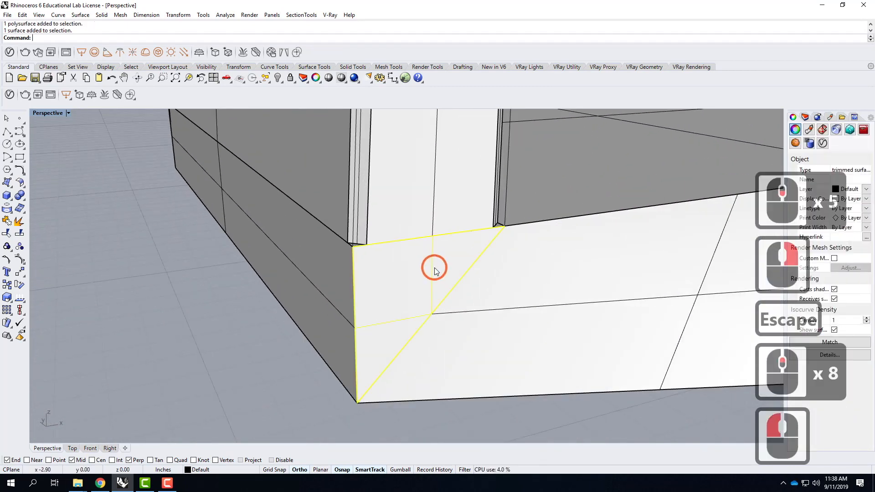
{"action": "left_click", "coordinate": [197, 349]}
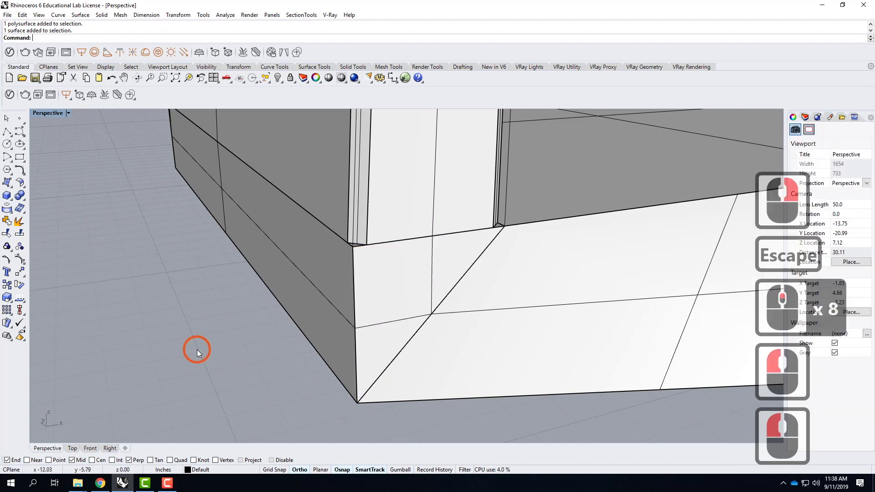
{"action": "type", "text": "cha"}
{"action": "key", "text": "Return"}
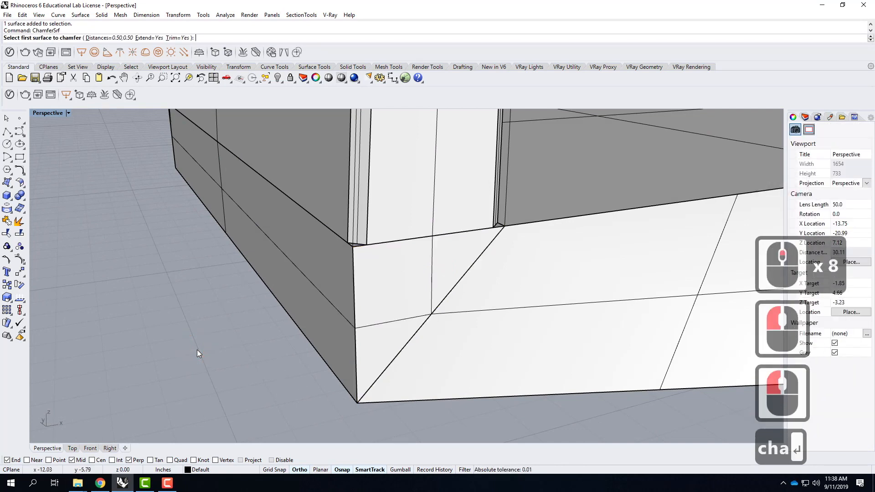
{"action": "left_click", "coordinate": [405, 272]}
{"action": "left_click", "coordinate": [313, 273]}
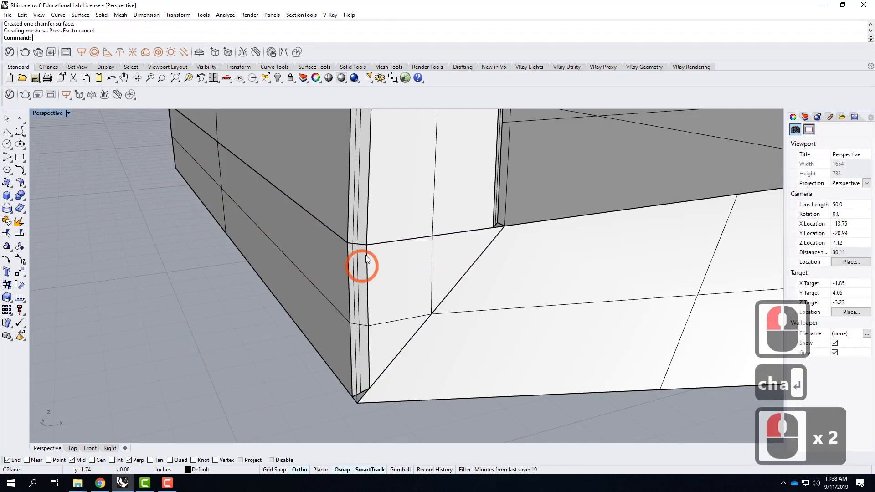
Chamfer the bottom edge between the adjoining half of the base's front face and the underside at 0.50
{"action": "scroll", "coordinate": [353, 247], "scroll_direction": "up", "scroll_amount": 3}
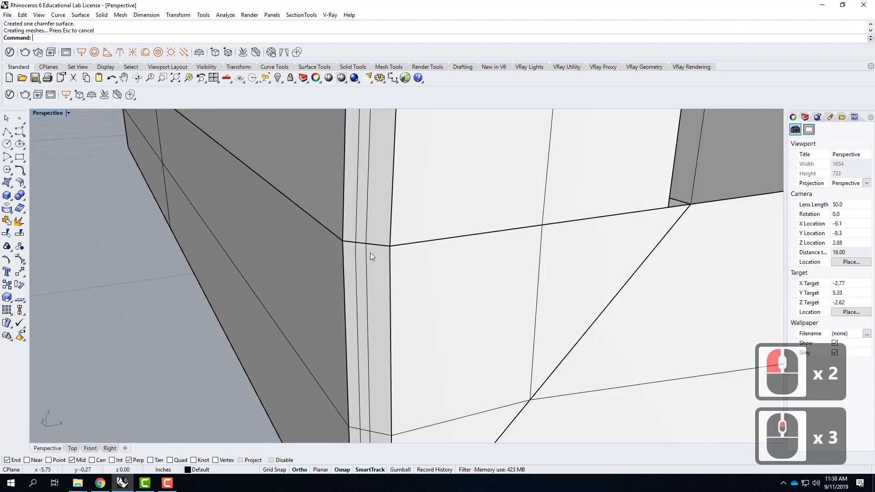
{"action": "scroll", "coordinate": [354, 249], "scroll_direction": "down", "scroll_amount": 4}
{"action": "right_click_drag", "start_coordinate": [478, 373], "coordinate": [459, 365]}
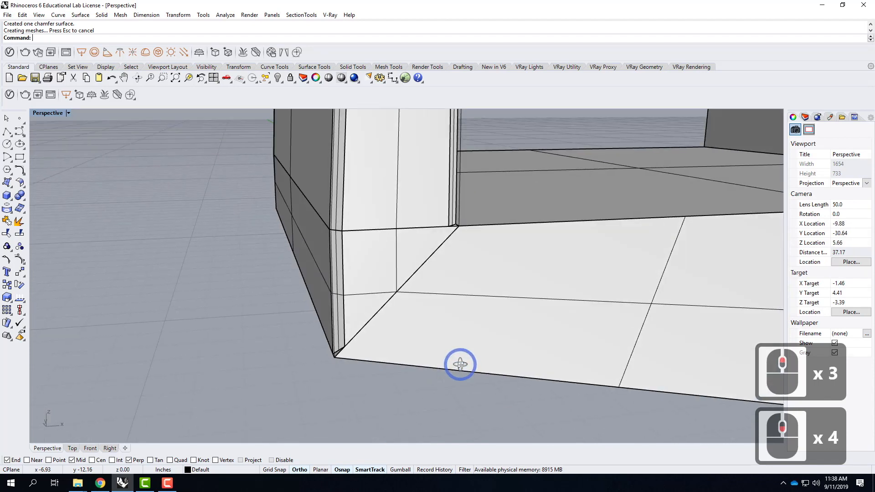
{"action": "scroll", "coordinate": [276, 309], "scroll_direction": "down", "scroll_amount": 3}
{"action": "scroll", "coordinate": [512, 376], "scroll_direction": "up", "scroll_amount": 1}
{"action": "right_click_drag", "start_coordinate": [513, 376], "coordinate": [502, 311]}
{"action": "right_click", "coordinate": [494, 318]}
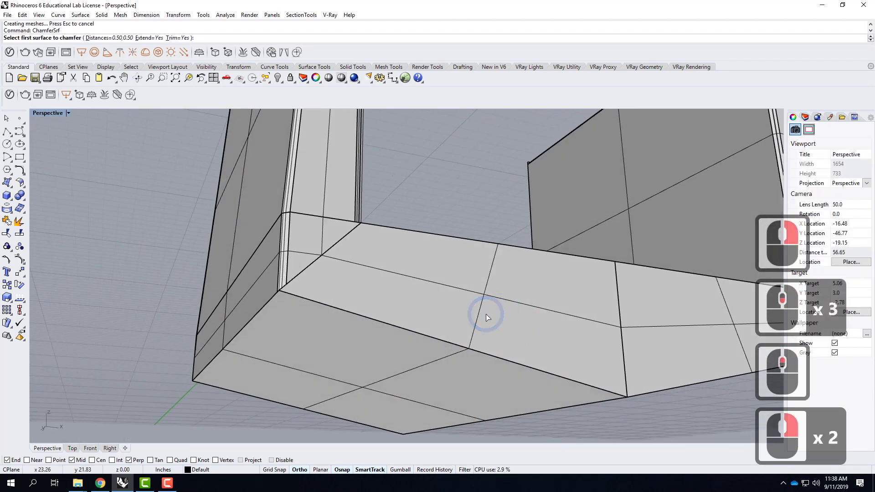
{"action": "left_click", "coordinate": [486, 322]}
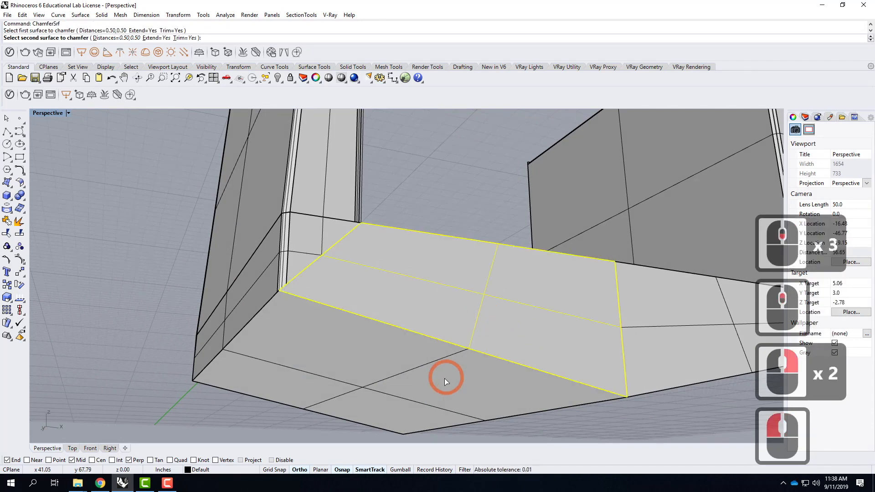
{"action": "left_click", "coordinate": [427, 380]}
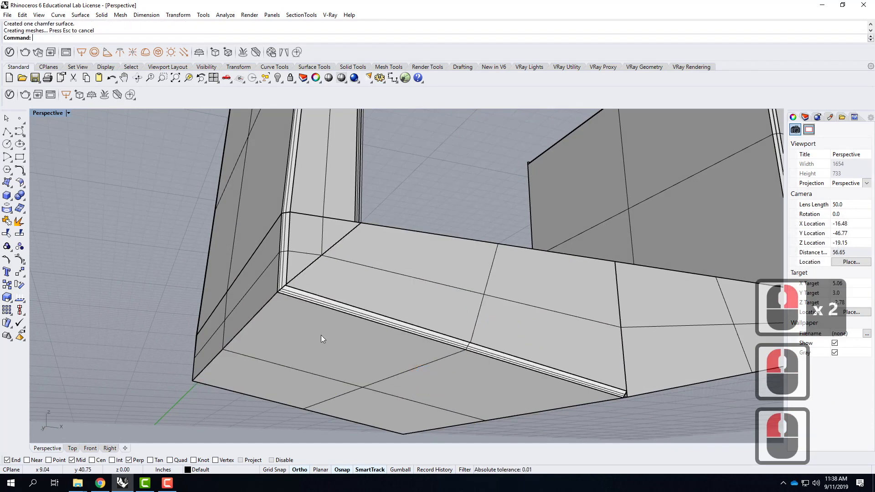
Chamfer the bottom edge between the other half of the base's front face and the underside at 0.50
{"action": "right_click_drag", "start_coordinate": [584, 381], "coordinate": [302, 384]}
{"action": "scroll", "coordinate": [303, 385], "scroll_direction": "down", "scroll_amount": 3}
{"action": "right_click", "coordinate": [547, 341]}
{"action": "left_click", "coordinate": [579, 353]}
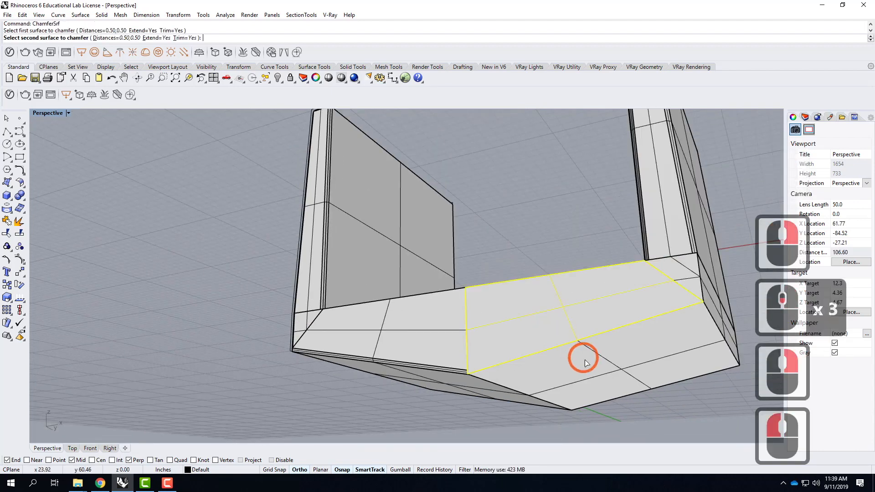
{"action": "left_click", "coordinate": [599, 366]}
Chamfer the short vertical edge between the triangular surface under the opposite panel's front end and the outer shell at 0.50
{"action": "right_click_drag", "start_coordinate": [621, 353], "coordinate": [545, 298]}
{"action": "right_click", "coordinate": [541, 270]}
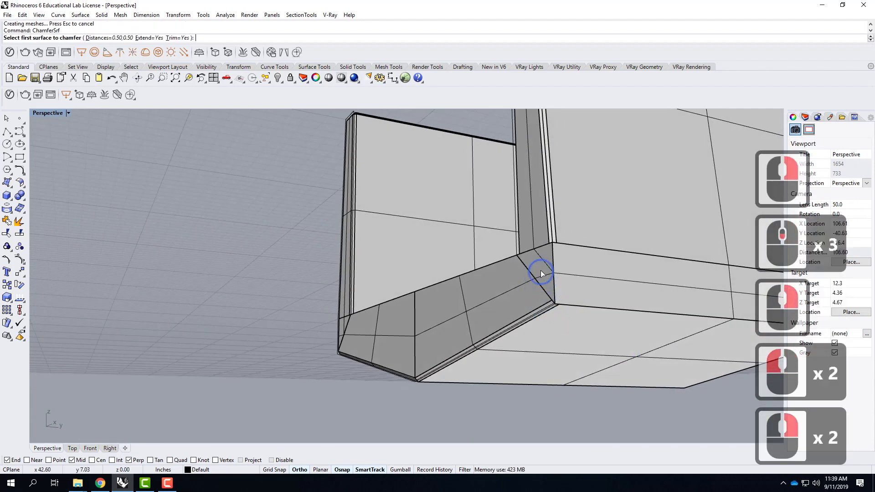
{"action": "left_click", "coordinate": [572, 268]}
{"action": "left_click", "coordinate": [578, 276]}
Examine the lower front corner where the vertical chamfer meets the base's bottom chamfer, and review the whole model
{"action": "right_click_drag", "start_coordinate": [329, 356], "coordinate": [351, 380]}
{"action": "scroll", "coordinate": [331, 363], "scroll_direction": "up", "scroll_amount": 7}
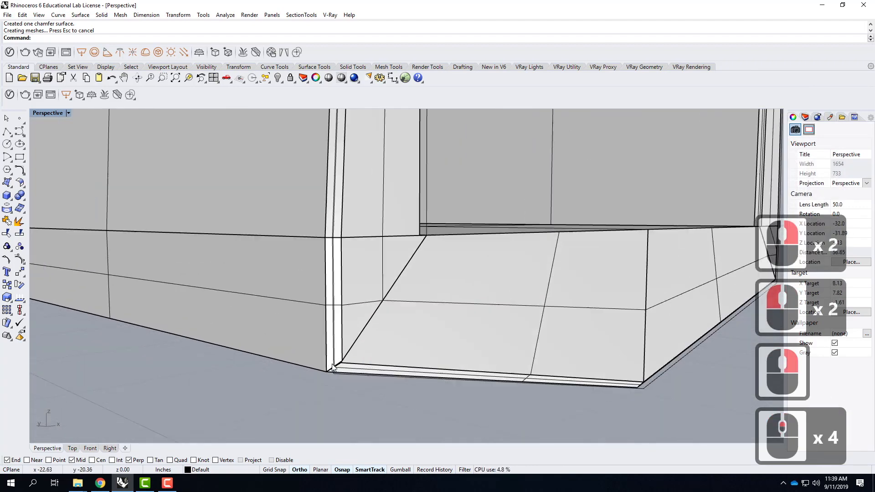
{"action": "scroll", "coordinate": [339, 368], "scroll_direction": "up", "scroll_amount": 1}
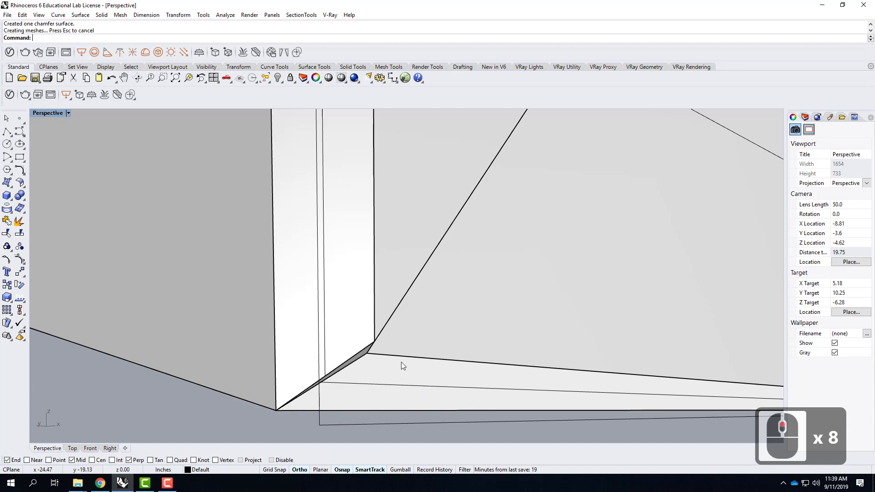
{"action": "scroll", "coordinate": [358, 340], "scroll_direction": "down", "scroll_amount": 3}
{"action": "scroll", "coordinate": [354, 337], "scroll_direction": "up", "scroll_amount": 3}
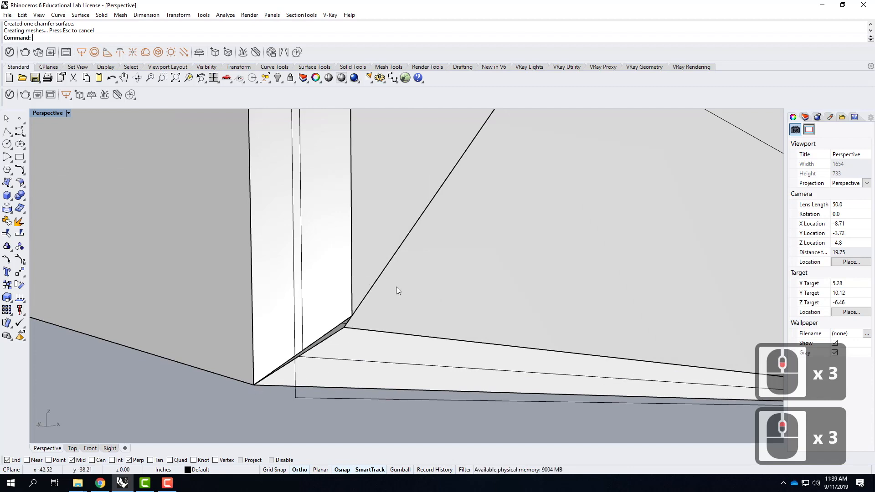
{"action": "scroll", "coordinate": [346, 310], "scroll_direction": "down", "scroll_amount": 11}
{"action": "right_click_drag", "start_coordinate": [410, 299], "coordinate": [425, 300]}
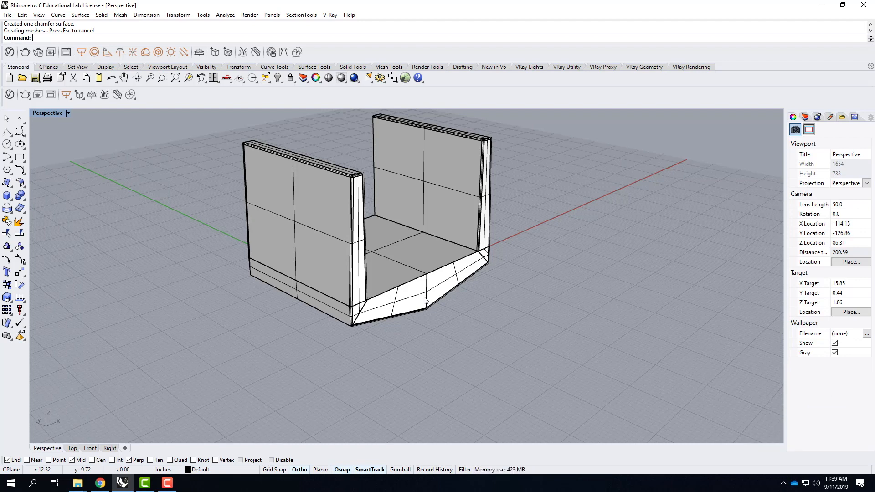
{"action": "scroll", "coordinate": [245, 362], "scroll_direction": "down", "scroll_amount": 2}
{"action": "scroll", "coordinate": [366, 276], "scroll_direction": "up", "scroll_amount": 2}
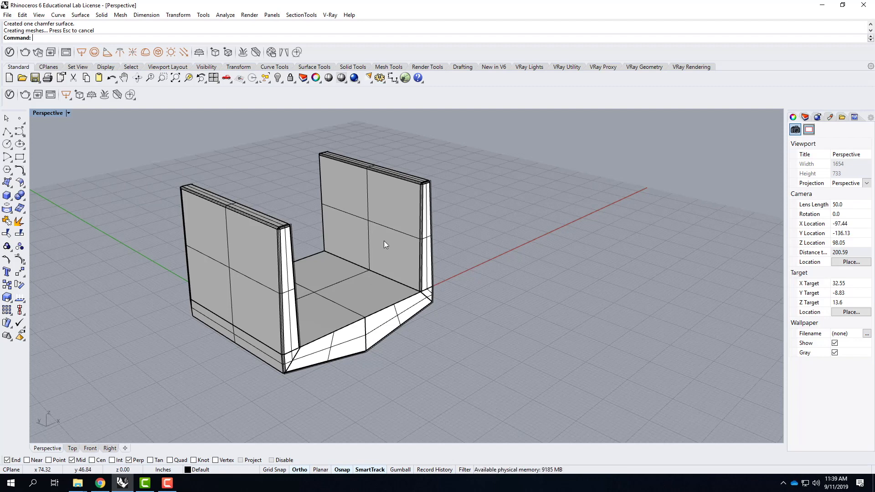
Select the base's bottom front chamfer surface and examine how its end meets the vertical chamfer at the corner
{"action": "scroll", "coordinate": [258, 416], "scroll_direction": "up", "scroll_amount": 5}
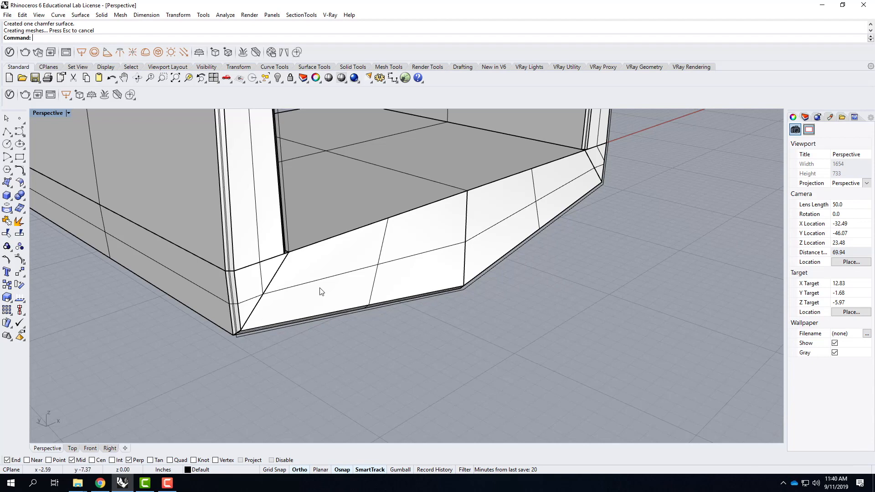
{"action": "scroll", "coordinate": [250, 338], "scroll_direction": "up", "scroll_amount": 2}
{"action": "right_click_drag", "start_coordinate": [299, 340], "coordinate": [196, 259]}
{"action": "scroll", "coordinate": [244, 269], "scroll_direction": "up", "scroll_amount": 4}
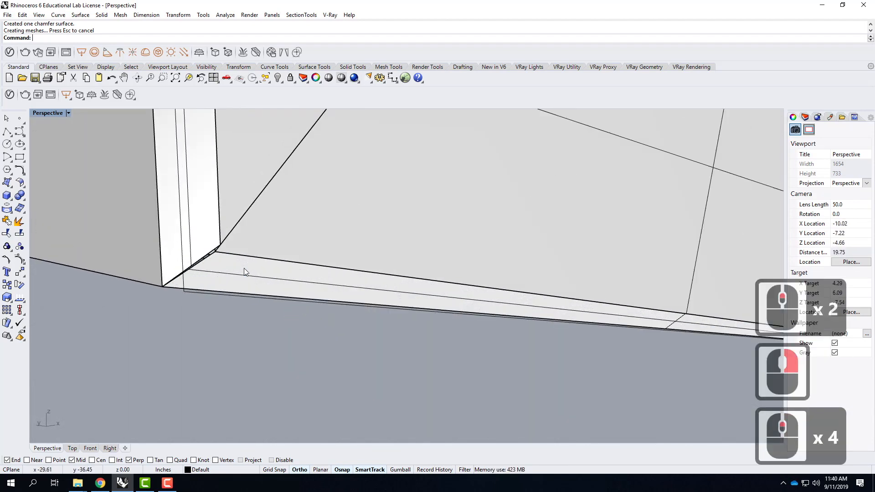
{"action": "left_click", "coordinate": [221, 261]}
{"action": "scroll", "coordinate": [215, 264], "scroll_direction": "up", "scroll_amount": 3}
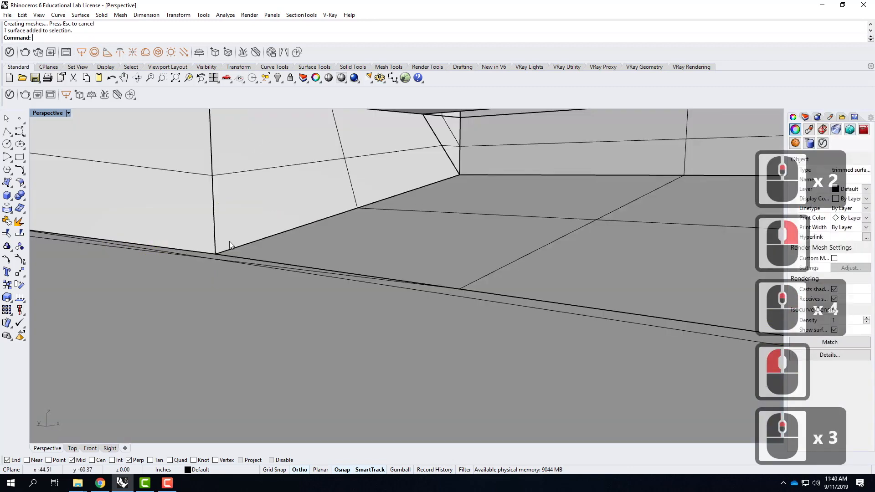
{"action": "scroll", "coordinate": [228, 246], "scroll_direction": "up", "scroll_amount": 1}
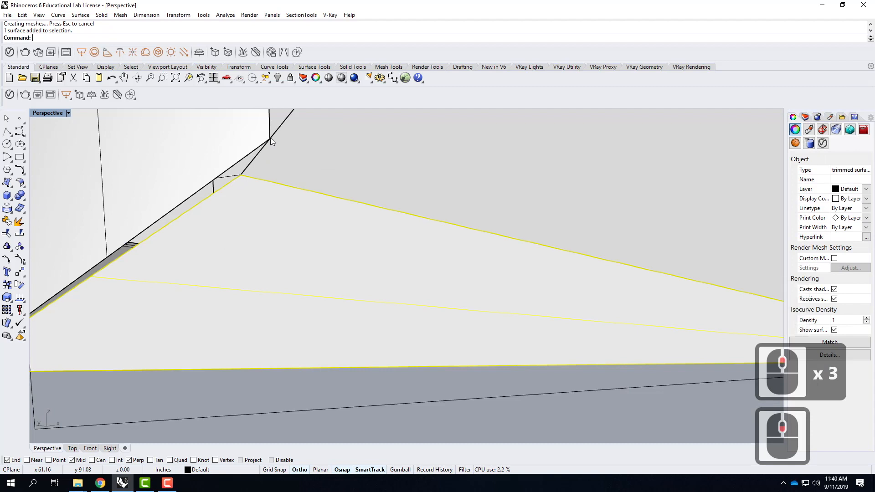
{"action": "right_click_drag", "start_coordinate": [370, 159], "coordinate": [365, 165]}
{"action": "scroll", "coordinate": [365, 165], "scroll_direction": "down", "scroll_amount": 3}
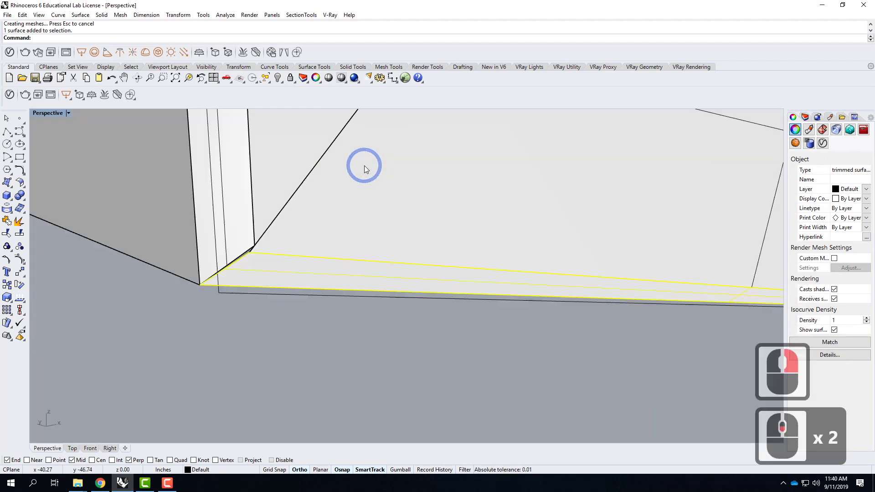
{"action": "right_click_drag", "start_coordinate": [382, 242], "coordinate": [378, 245]}
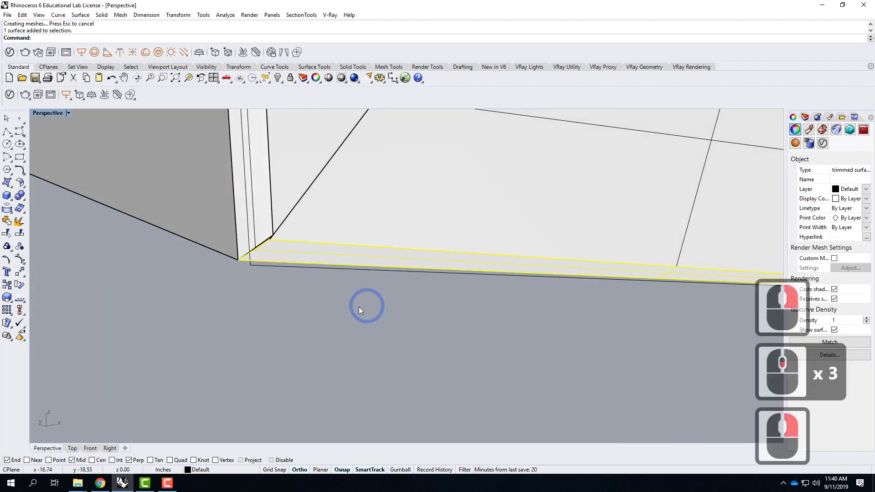
{"action": "left_click", "coordinate": [220, 307]}
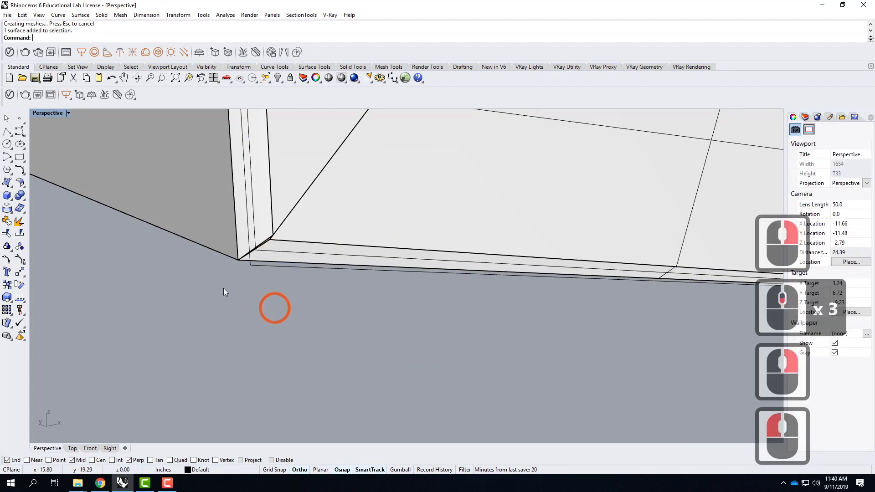
Draw a straight polyline from the vertical chamfer's lower inner corner to the middle vertex of the base's front lower edge
{"action": "left_click", "coordinate": [7, 132]}
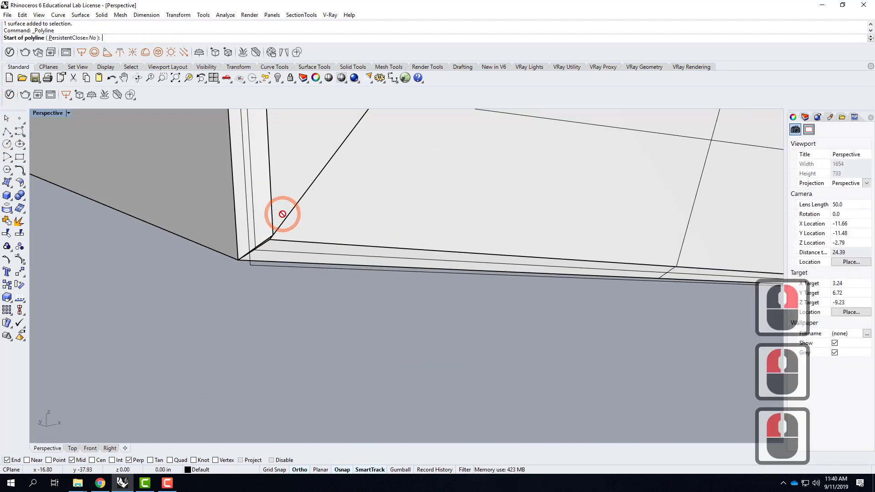
{"action": "left_click", "coordinate": [275, 233]}
{"action": "scroll", "coordinate": [183, 208], "scroll_direction": "down", "scroll_amount": 3}
{"action": "scroll", "coordinate": [651, 230], "scroll_direction": "up", "scroll_amount": 3}
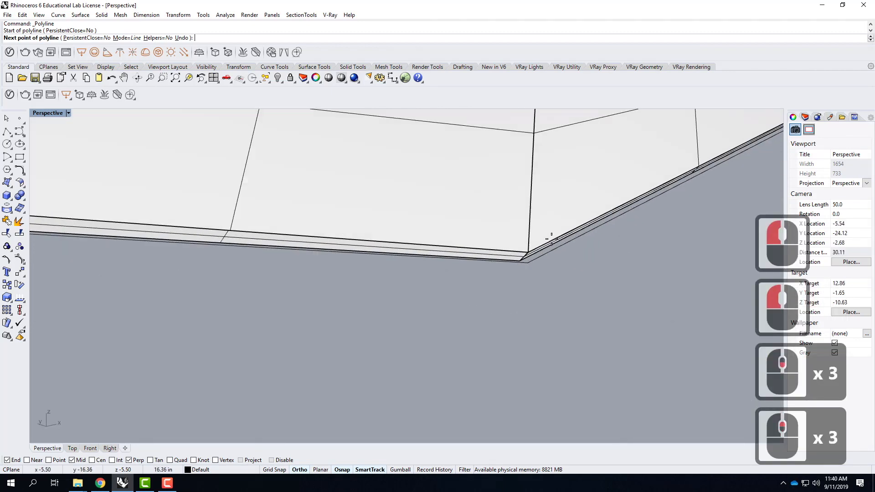
{"action": "left_click", "coordinate": [533, 251]}
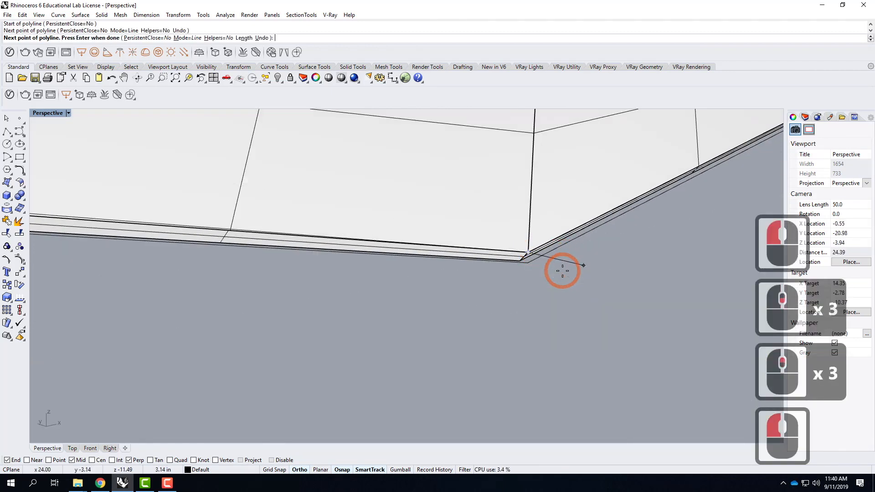
{"action": "key", "text": "Return"}
{"action": "scroll", "coordinate": [500, 288], "scroll_direction": "down", "scroll_amount": 2}
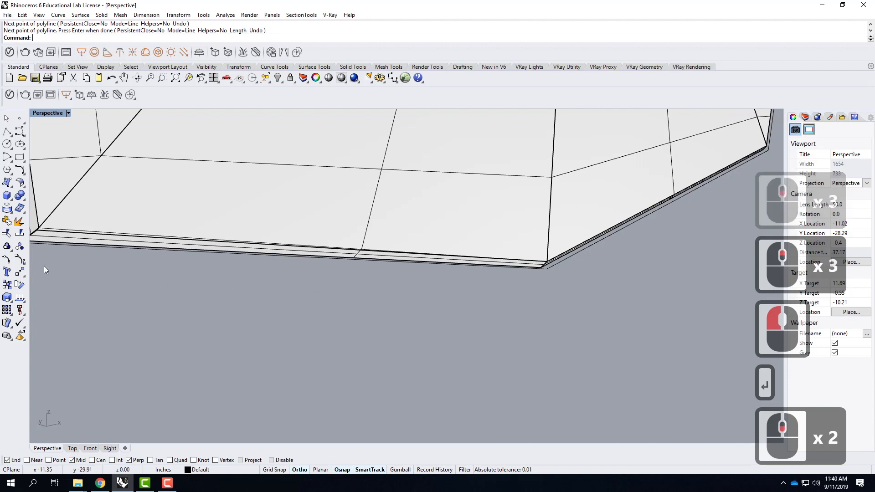
{"action": "scroll", "coordinate": [47, 232], "scroll_direction": "up", "scroll_amount": 3}
{"action": "scroll", "coordinate": [311, 233], "scroll_direction": "down", "scroll_amount": 1}
{"action": "scroll", "coordinate": [122, 230], "scroll_direction": "up", "scroll_amount": 1}
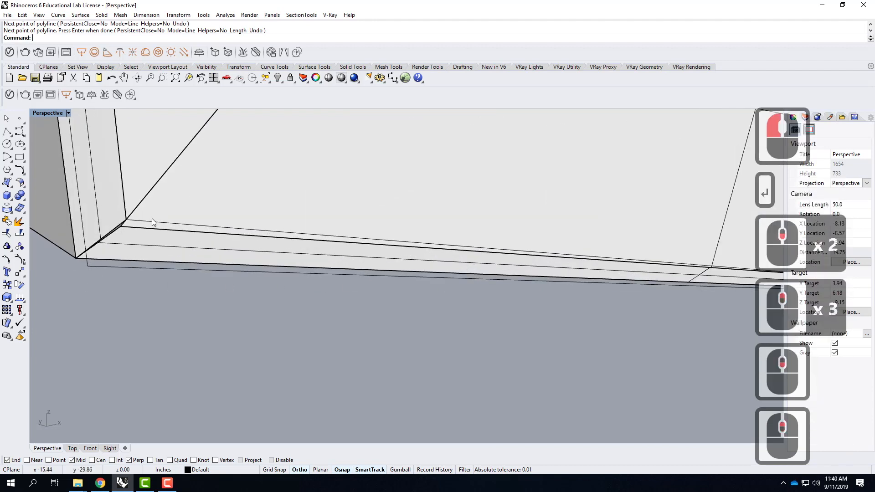
Trim away the strip of the base's front face below the new polyline, using the polyline as the cutting object
{"action": "left_click", "coordinate": [154, 226]}
{"action": "left_click", "coordinate": [176, 247]}
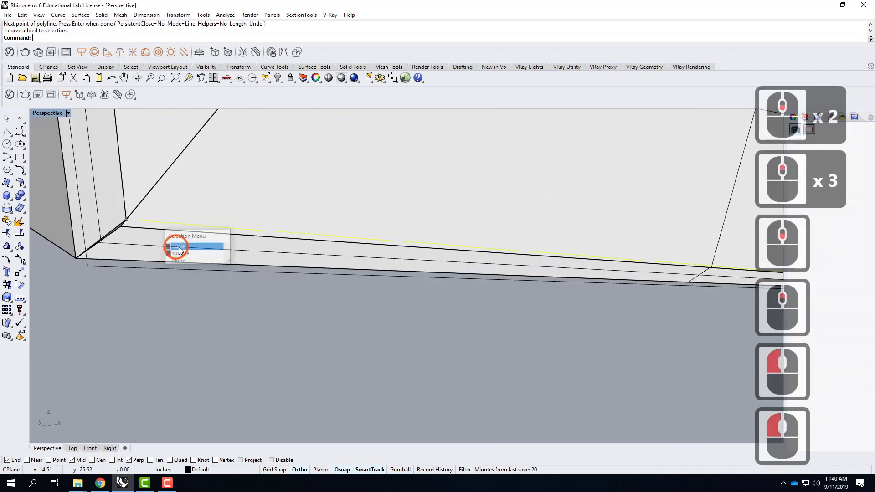
{"action": "left_click", "coordinate": [8, 235]}
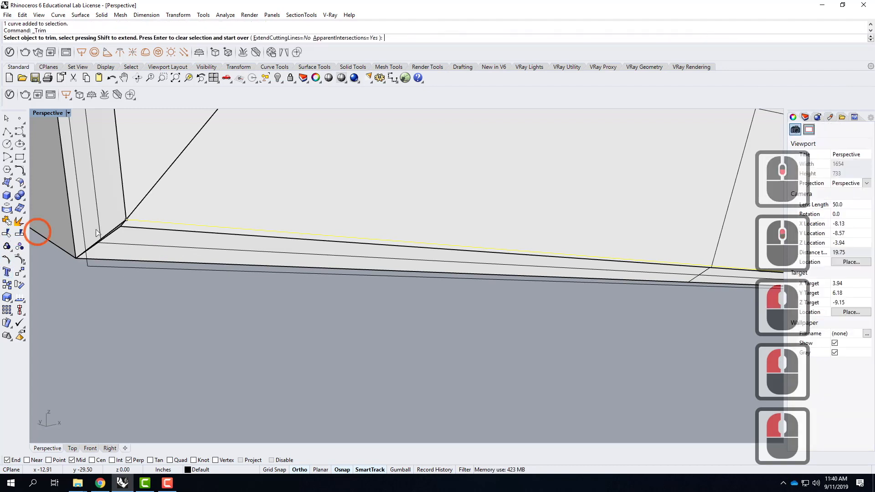
{"action": "left_click", "coordinate": [123, 224]}
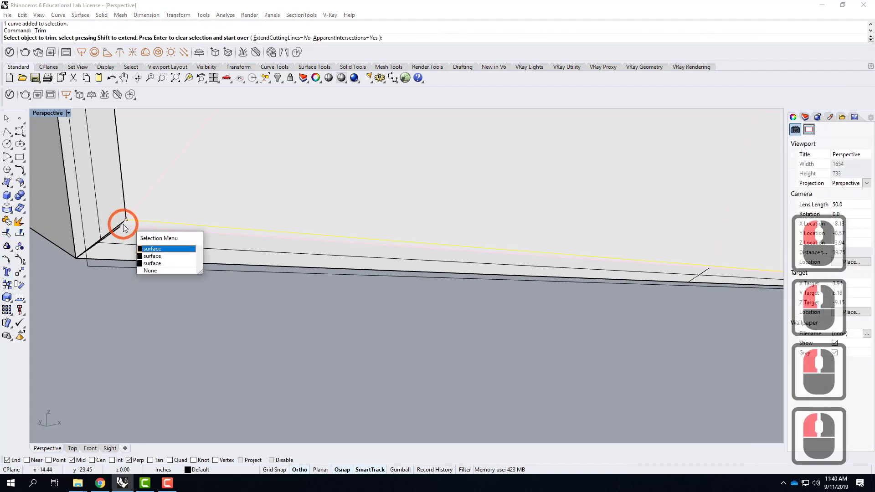
{"action": "left_click", "coordinate": [155, 248]}
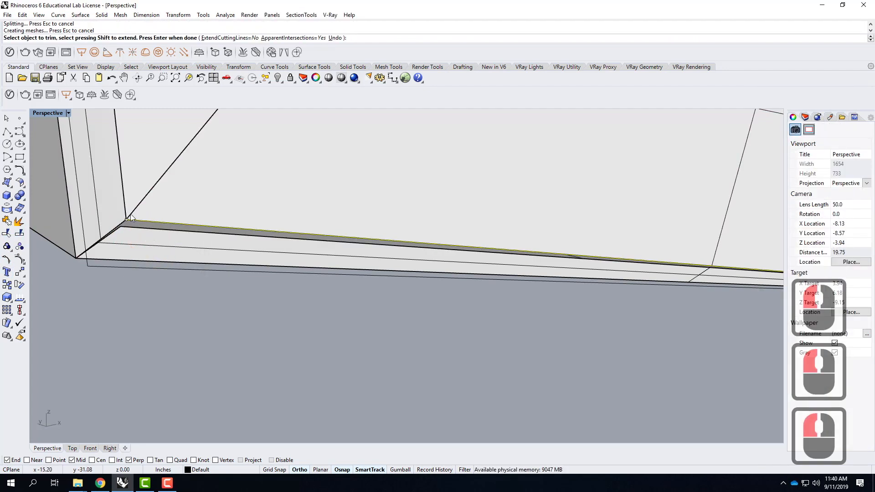
{"action": "left_click", "coordinate": [143, 248]}
{"action": "left_click", "coordinate": [142, 248]}
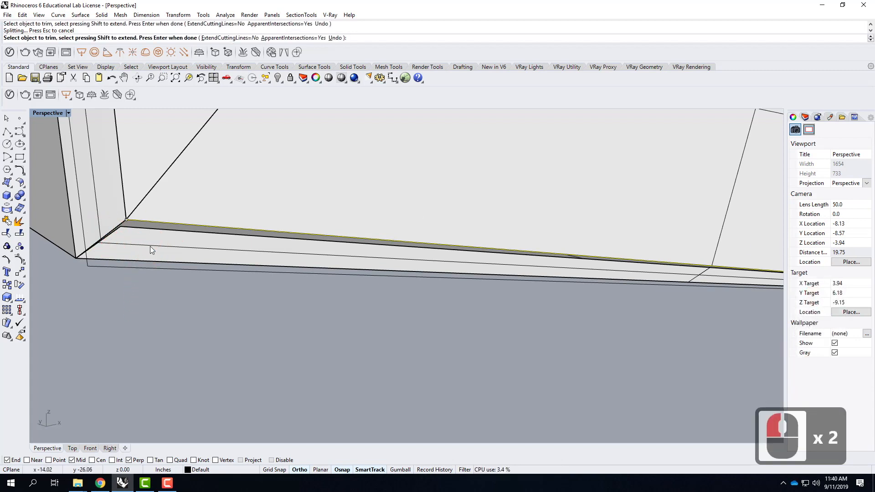
{"action": "key", "text": "Return"}
Delete the old bottom front chamfer surface and rebuild it as a corner-point surface from the vertical chamfer to the middle vertex
{"action": "left_click", "coordinate": [150, 246]}
{"action": "key", "text": "Delete"}
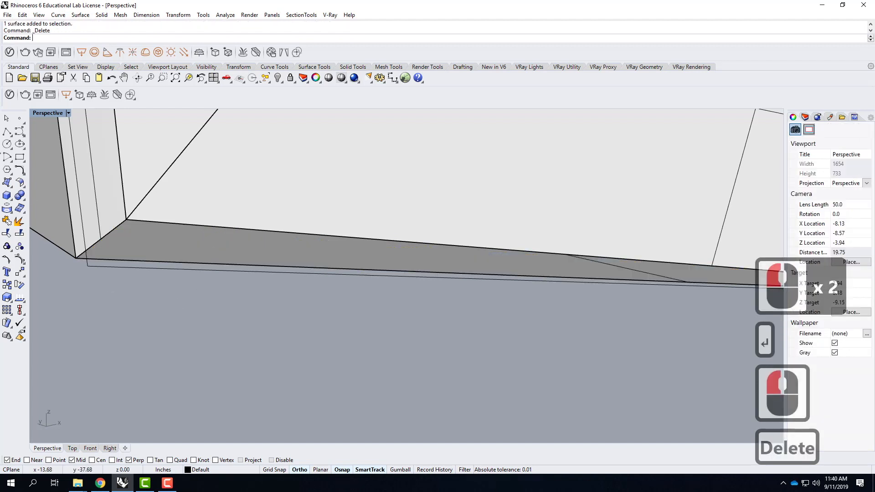
{"action": "left_click", "coordinate": [7, 182]}
{"action": "left_click", "coordinate": [121, 228]}
{"action": "left_click", "coordinate": [129, 215]}
{"action": "scroll", "coordinate": [46, 224], "scroll_direction": "down", "scroll_amount": 3}
{"action": "scroll", "coordinate": [461, 240], "scroll_direction": "up", "scroll_amount": 4}
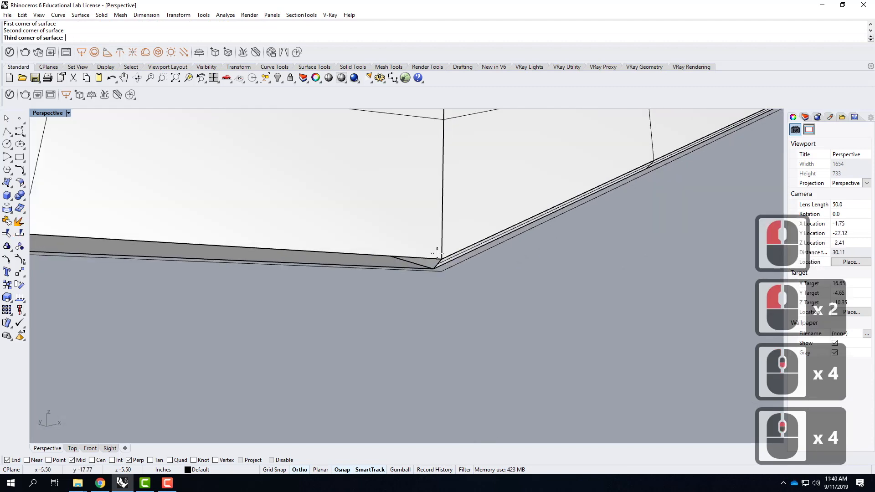
{"action": "left_click", "coordinate": [436, 268]}
{"action": "scroll", "coordinate": [442, 272], "scroll_direction": "up", "scroll_amount": 5}
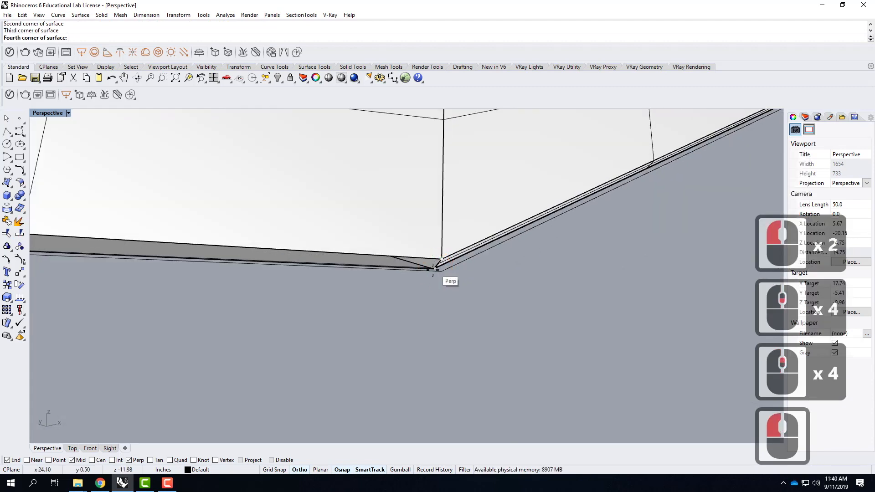
{"action": "left_click", "coordinate": [431, 267]}
Check the rebuilt chamfer surface, and examine how the chamfers meet at the opposite lower front corner
{"action": "scroll", "coordinate": [520, 231], "scroll_direction": "down", "scroll_amount": 6}
{"action": "scroll", "coordinate": [523, 239], "scroll_direction": "down", "scroll_amount": 3}
{"action": "scroll", "coordinate": [137, 246], "scroll_direction": "up", "scroll_amount": 2}
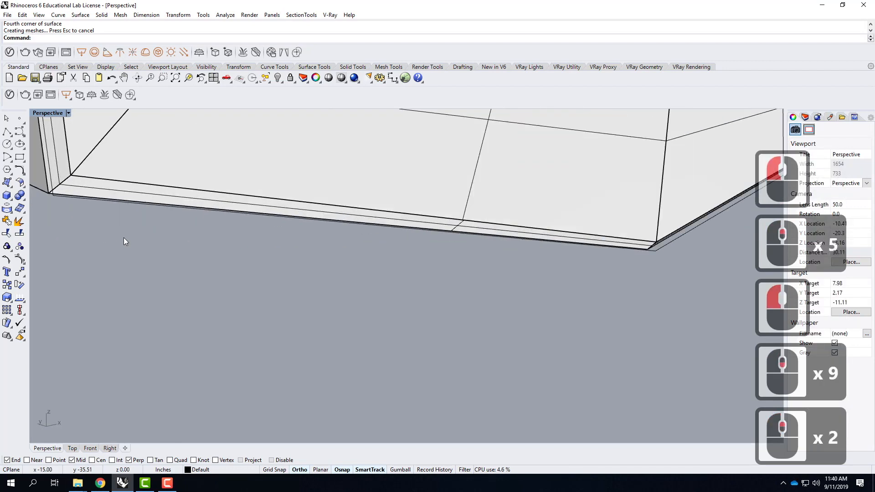
{"action": "left_click", "coordinate": [73, 179]}
{"action": "left_click", "coordinate": [75, 187]}
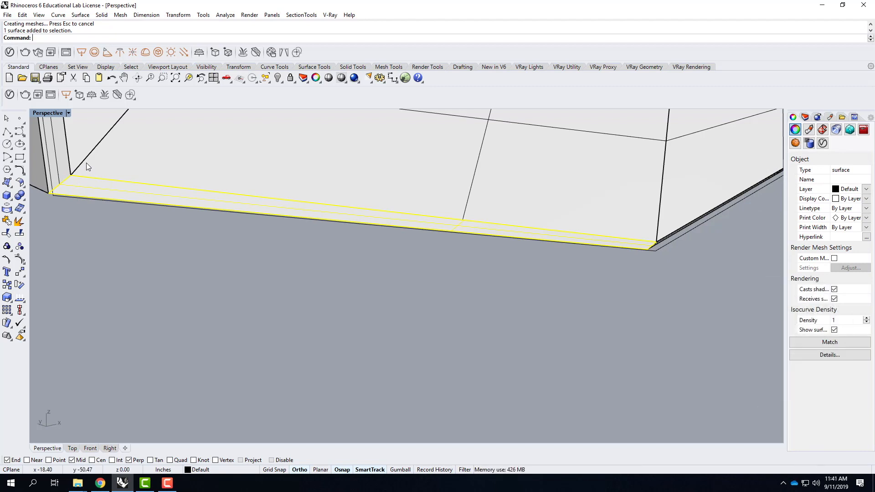
{"action": "left_click", "coordinate": [126, 241]}
{"action": "scroll", "coordinate": [240, 254], "scroll_direction": "down", "scroll_amount": 3}
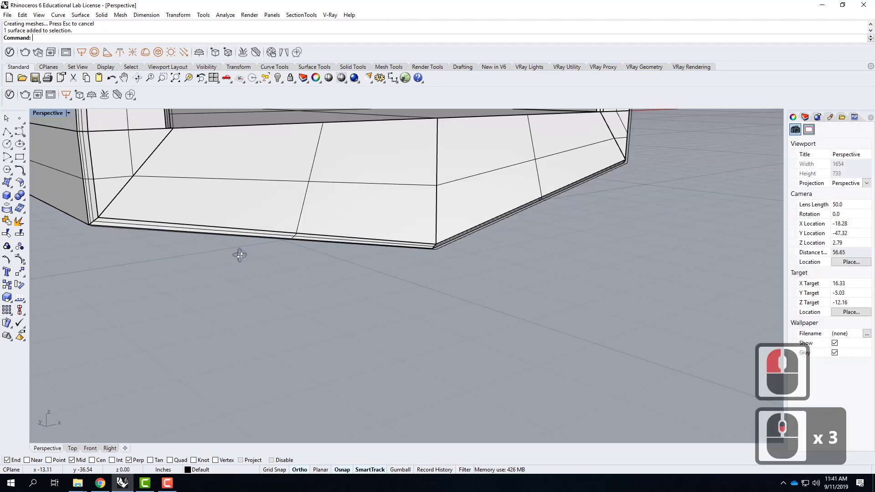
{"action": "right_click_drag", "start_coordinate": [240, 254], "coordinate": [172, 254]}
{"action": "scroll", "coordinate": [130, 258], "scroll_direction": "down", "scroll_amount": 4}
{"action": "scroll", "coordinate": [501, 196], "scroll_direction": "up", "scroll_amount": 8}
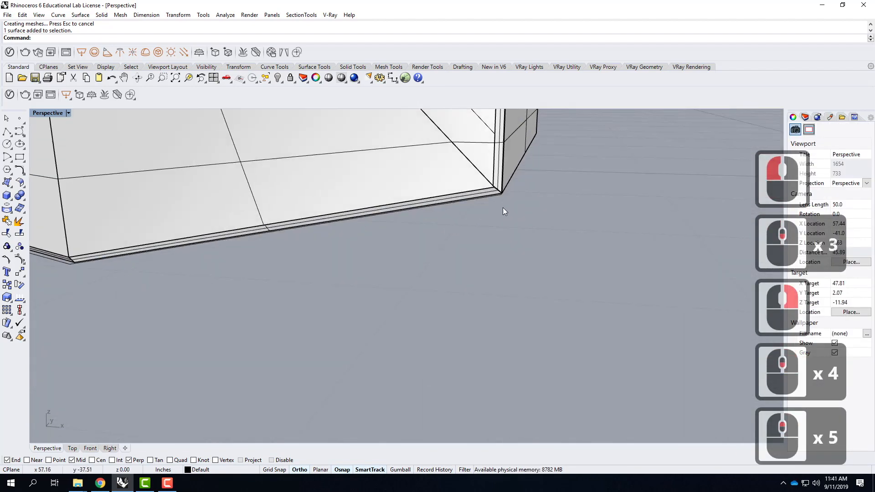
{"action": "right_click_drag", "start_coordinate": [494, 184], "coordinate": [434, 204]}
{"action": "scroll", "coordinate": [432, 207], "scroll_direction": "up", "scroll_amount": 4}
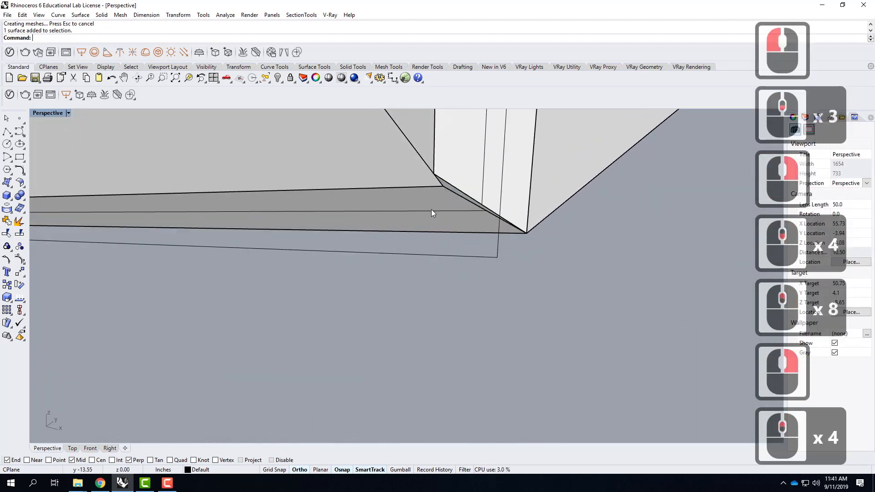
Untrim the angled end edge of the bottom chamfer surface at the opposite lower front corner
{"action": "left_click", "coordinate": [482, 230]}
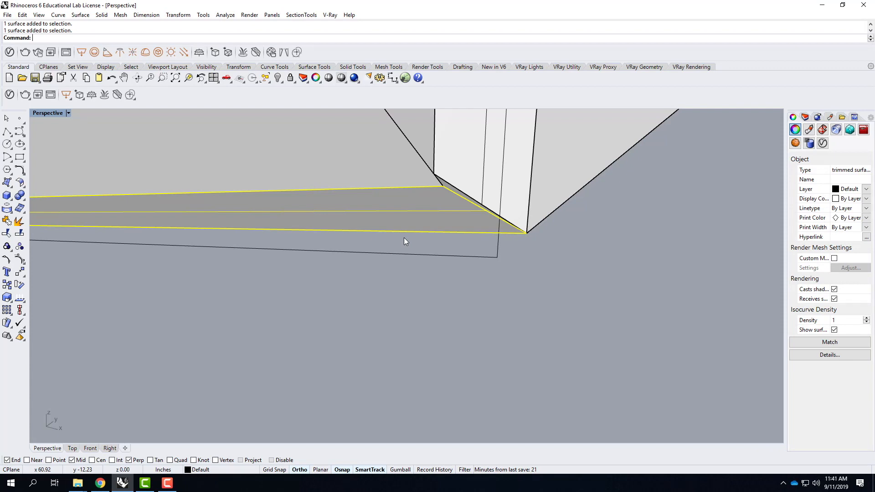
{"action": "type", "text": "untrim"}
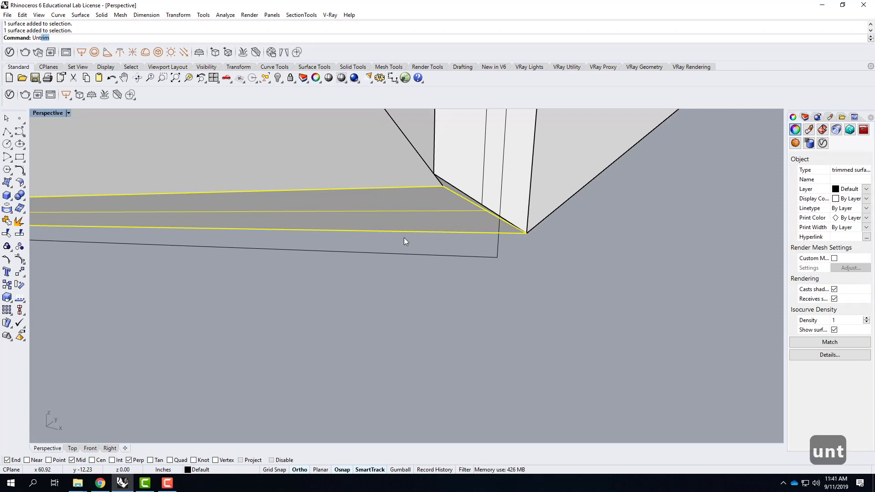
{"action": "key", "text": "Return"}
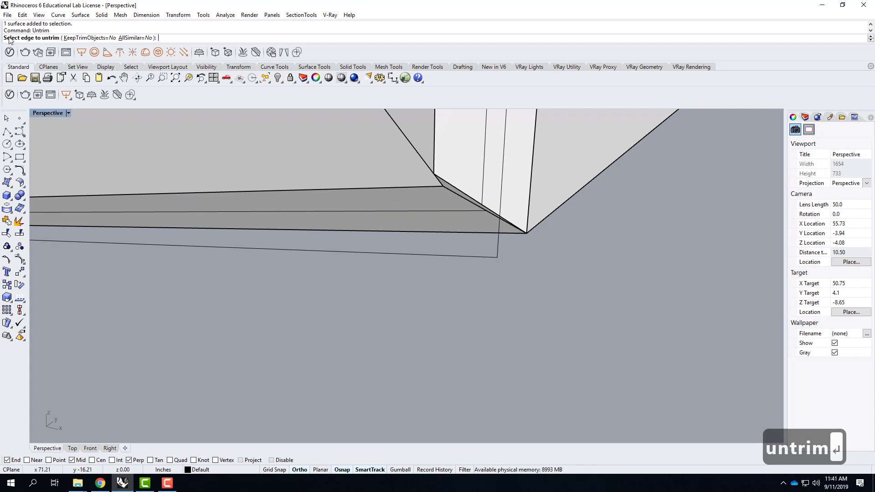
{"action": "left_click", "coordinate": [452, 194]}
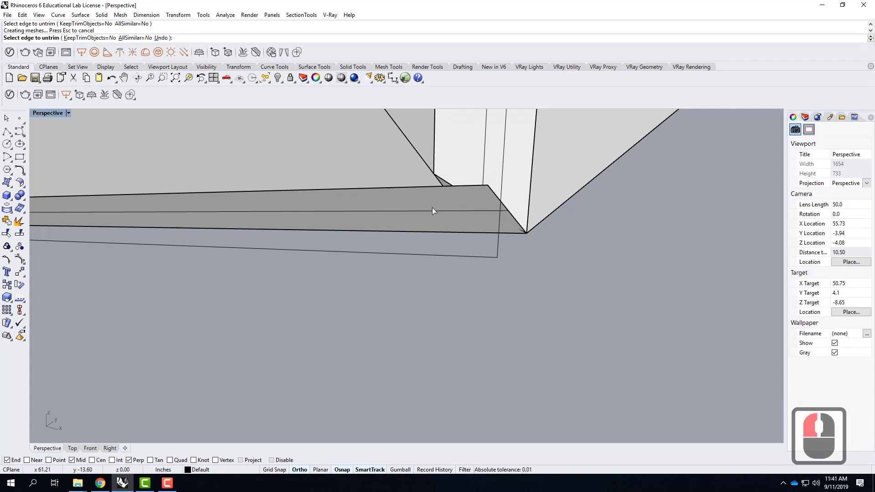
{"action": "key", "text": "Return"}
Show the untrimmed chamfer surface's control points and move its upper end point onto the vertical chamfer's lower inner corner
{"action": "left_click", "coordinate": [420, 205]}
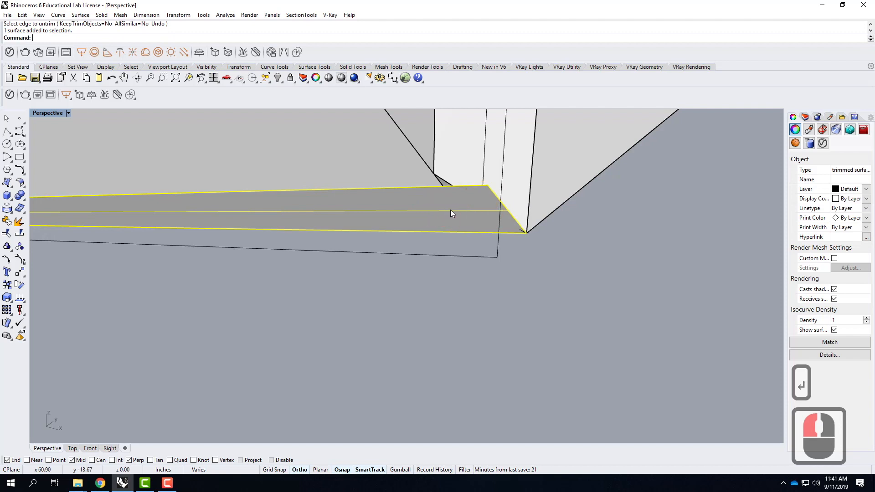
{"action": "left_click", "coordinate": [20, 260]}
{"action": "left_click", "coordinate": [539, 310]}
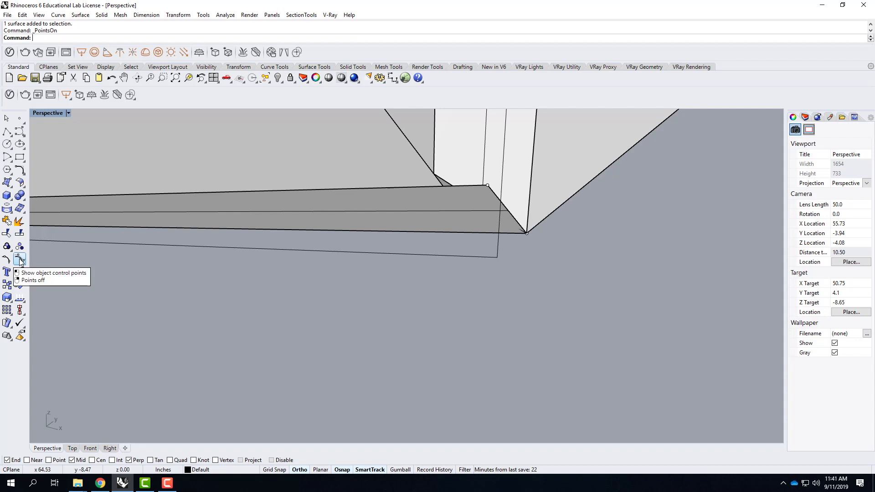
{"action": "left_click", "coordinate": [487, 185]}
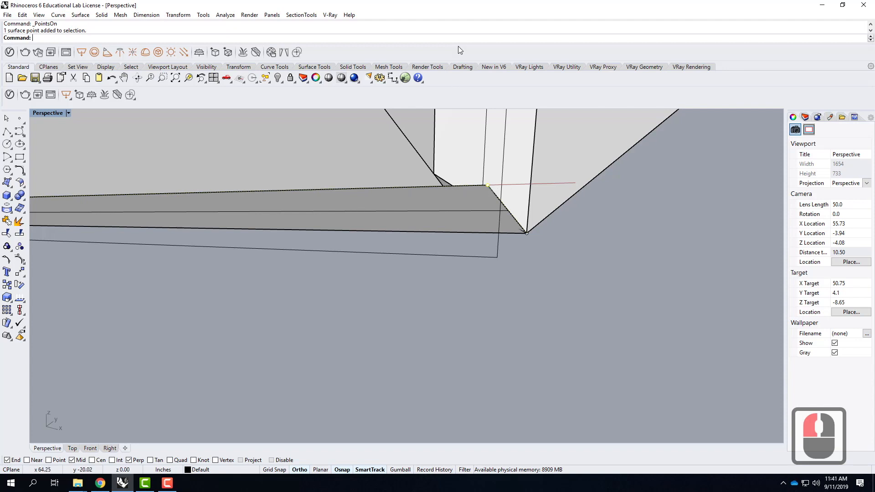
{"action": "left_click", "coordinate": [184, 16]}
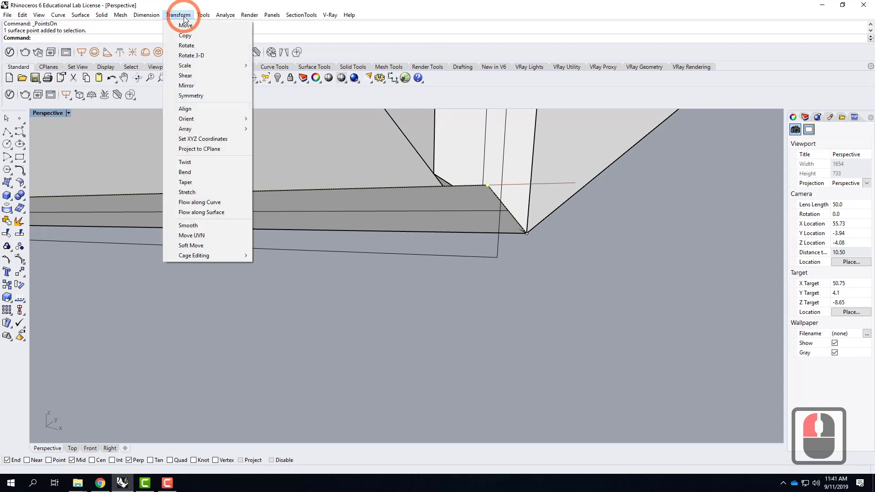
{"action": "left_click", "coordinate": [185, 26]}
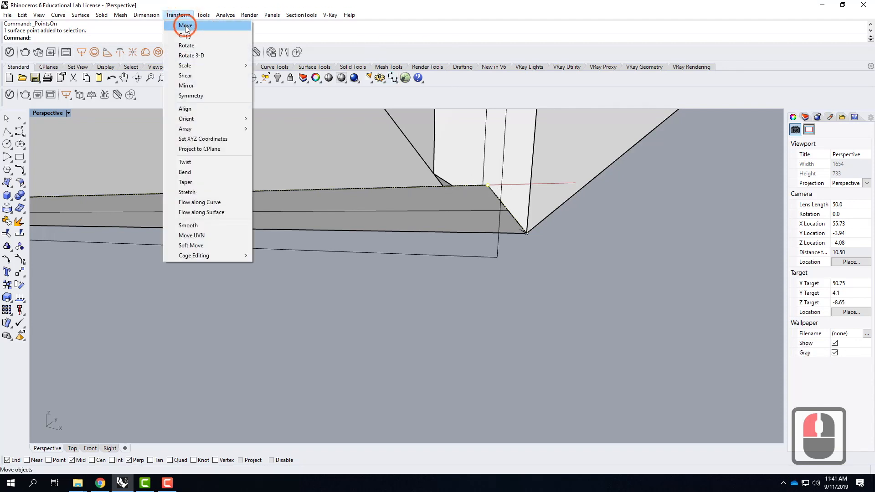
{"action": "left_click", "coordinate": [487, 184]}
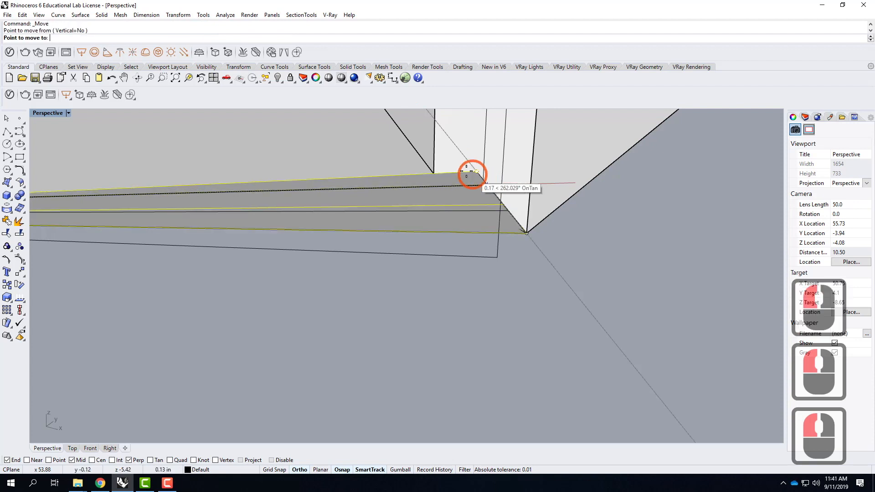
{"action": "left_click", "coordinate": [435, 174]}
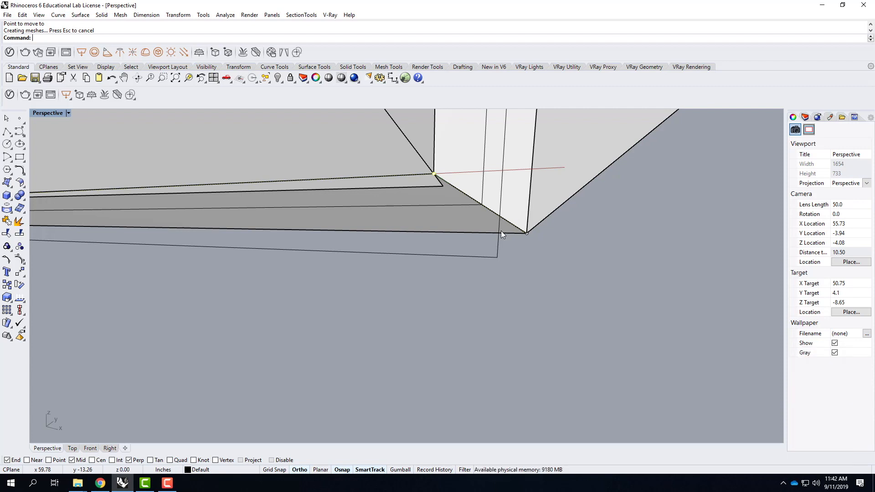
{"action": "scroll", "coordinate": [635, 312], "scroll_direction": "up", "scroll_amount": 3}
{"action": "scroll", "coordinate": [606, 299], "scroll_direction": "up", "scroll_amount": 3}
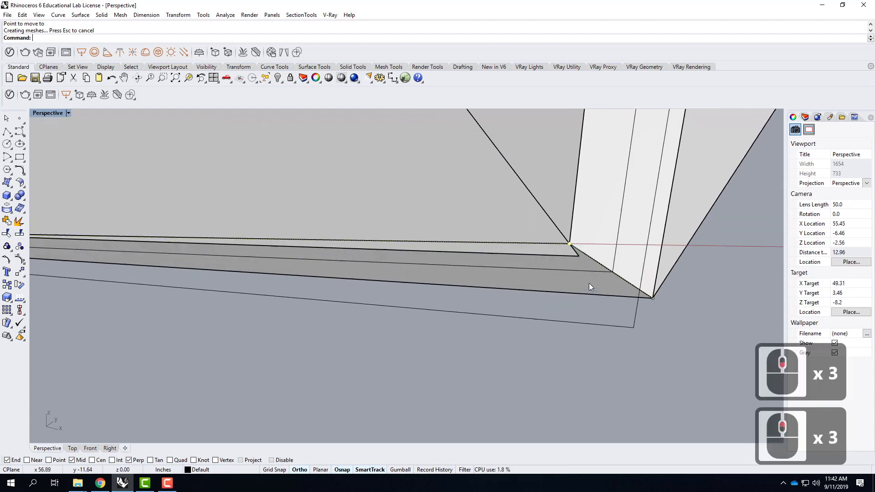
{"action": "key", "text": "Return"}
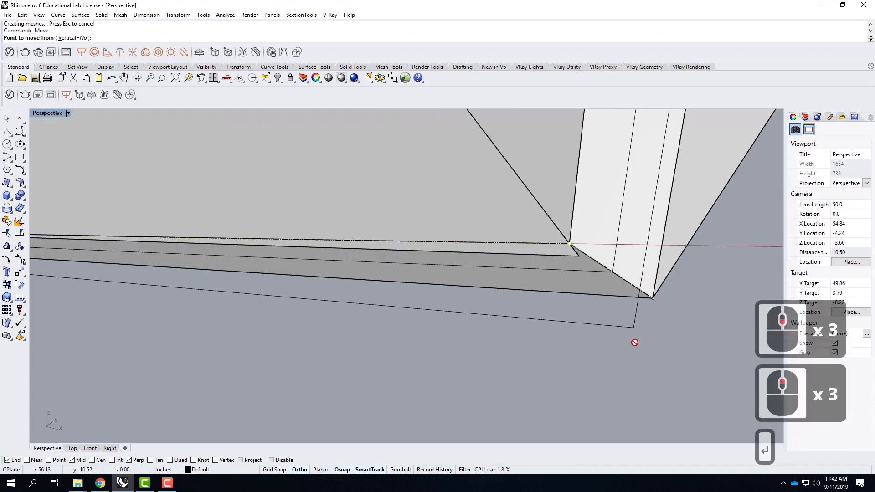
{"action": "key", "text": "Escape"}
{"action": "key", "text": "Escape"}
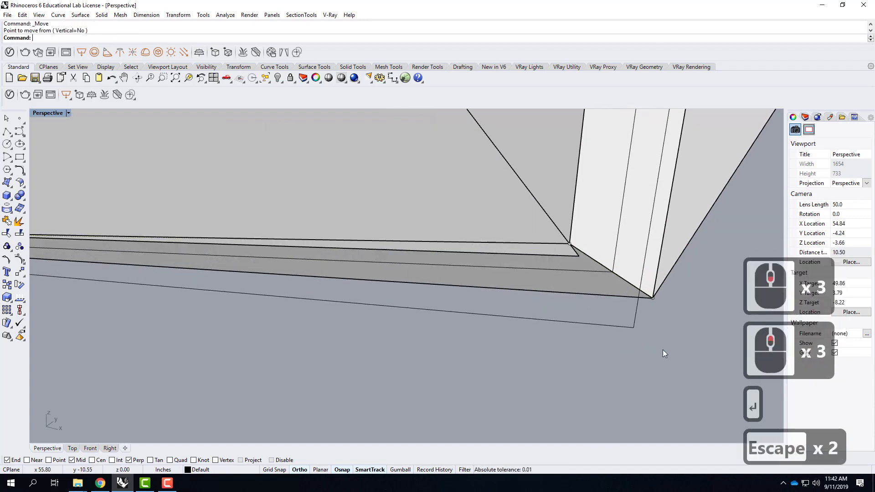
Examine how the base's front face overlaps the reshaped bottom chamfer surface near the corner
{"action": "right_click_drag", "start_coordinate": [675, 342], "coordinate": [655, 332]}
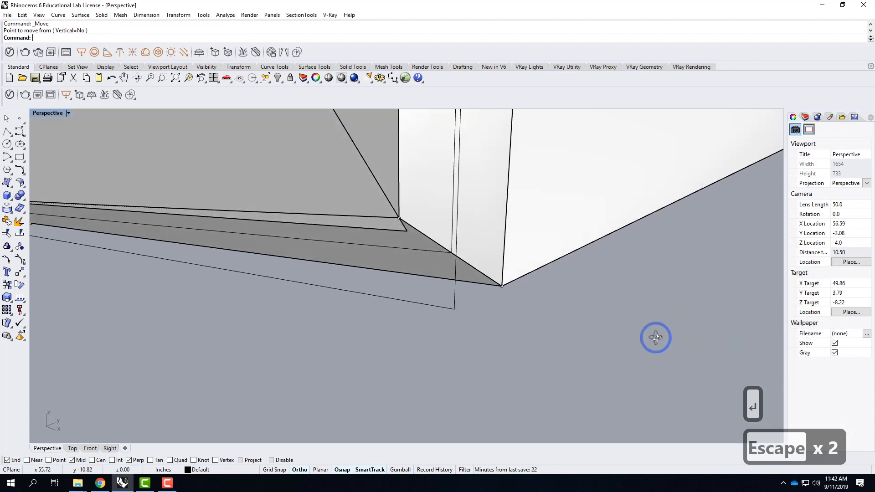
{"action": "left_click", "coordinate": [399, 258]}
{"action": "left_click", "coordinate": [381, 228]}
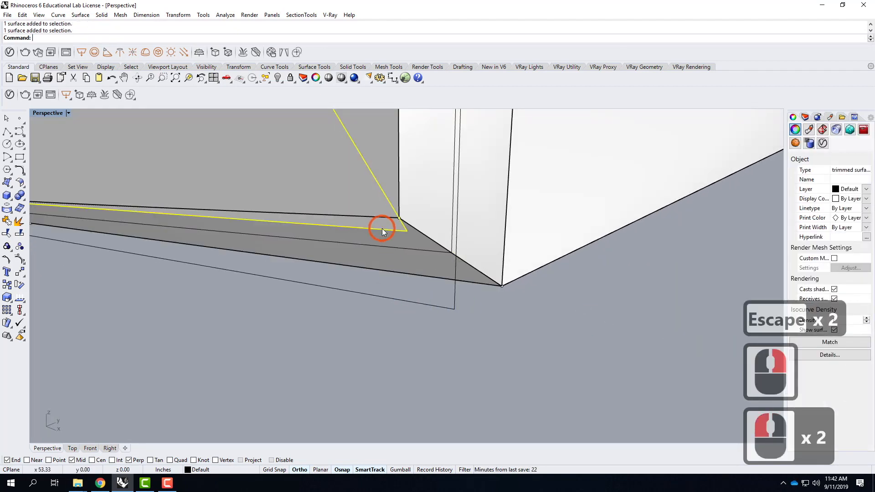
{"action": "right_click_drag", "start_coordinate": [381, 232], "coordinate": [399, 305]}
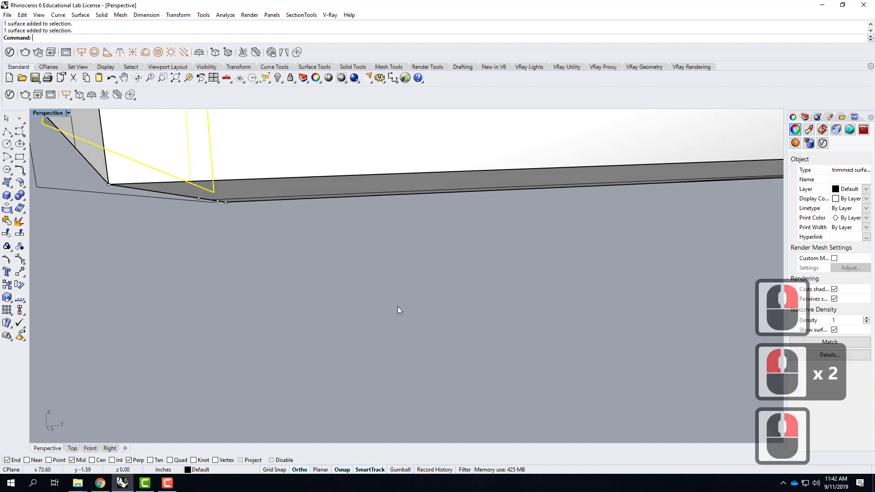
{"action": "scroll", "coordinate": [268, 226], "scroll_direction": "up", "scroll_amount": 2}
{"action": "scroll", "coordinate": [178, 220], "scroll_direction": "up", "scroll_amount": 2}
{"action": "scroll", "coordinate": [176, 213], "scroll_direction": "up", "scroll_amount": 1}
{"action": "right_click_drag", "start_coordinate": [177, 212], "coordinate": [242, 242]}
{"action": "left_click", "coordinate": [296, 327]}
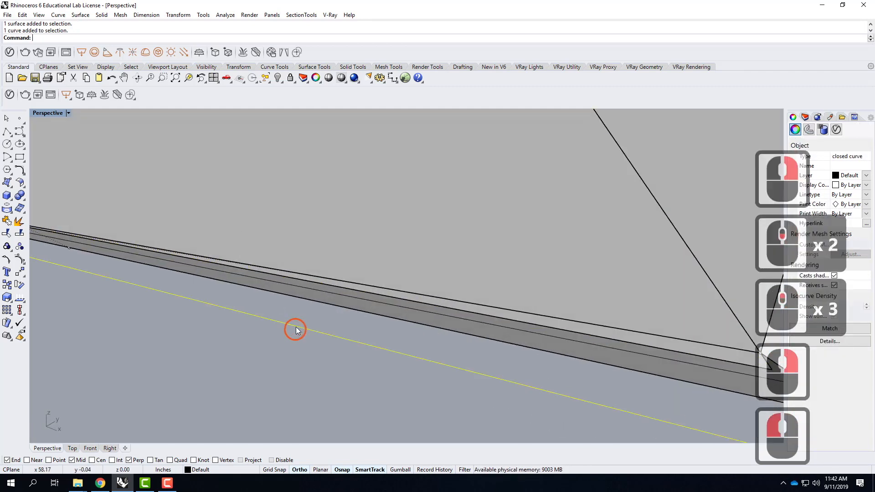
{"action": "left_click", "coordinate": [245, 357]}
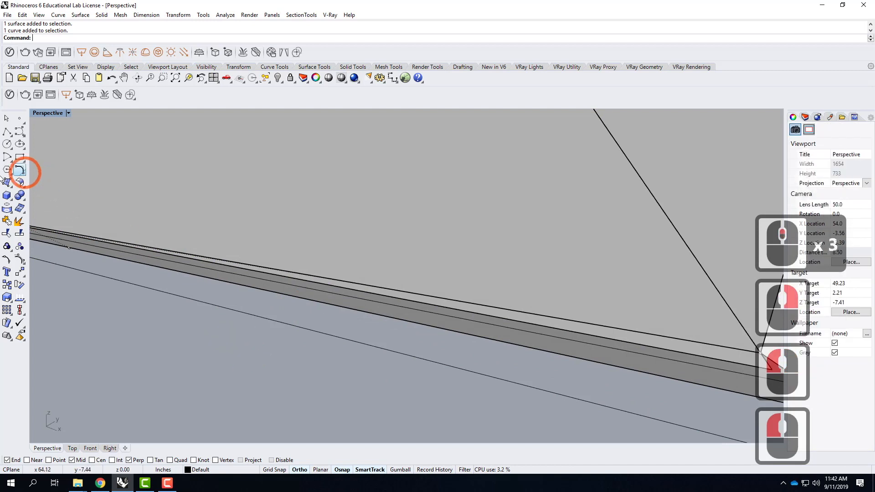
Trim the overlapping edge of the base's front face using the reshaped bottom chamfer surface as the cutting object
{"action": "left_click", "coordinate": [7, 233]}
{"action": "left_click", "coordinate": [387, 306]}
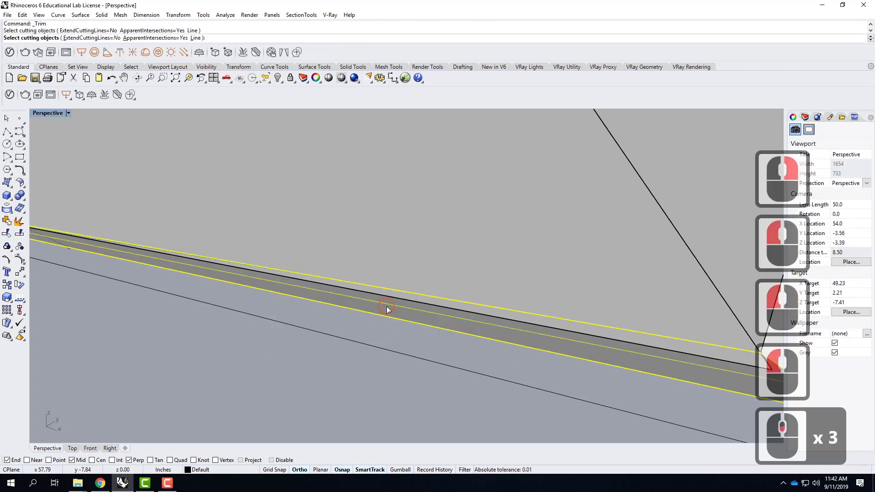
{"action": "scroll", "coordinate": [262, 314], "scroll_direction": "down", "scroll_amount": 5}
{"action": "scroll", "coordinate": [335, 331], "scroll_direction": "up", "scroll_amount": 5}
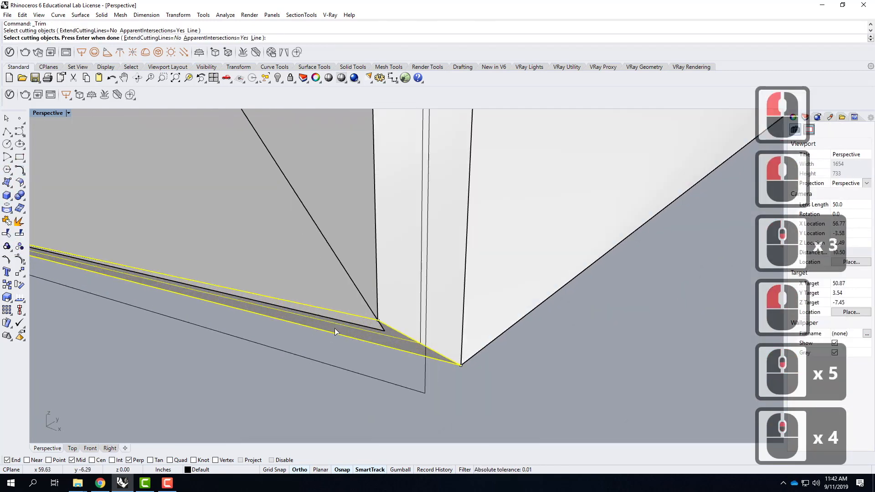
{"action": "key", "text": "Return"}
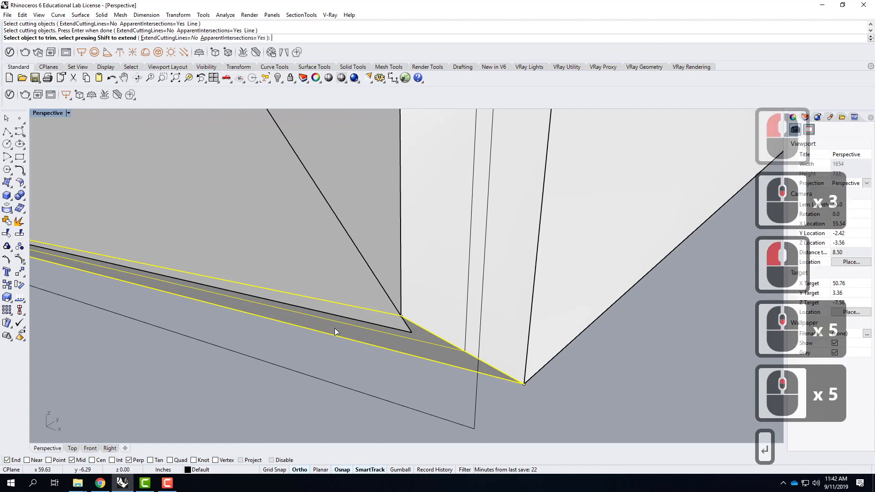
{"action": "left_click", "coordinate": [359, 322]}
{"action": "scroll", "coordinate": [262, 318], "scroll_direction": "down", "scroll_amount": 8}
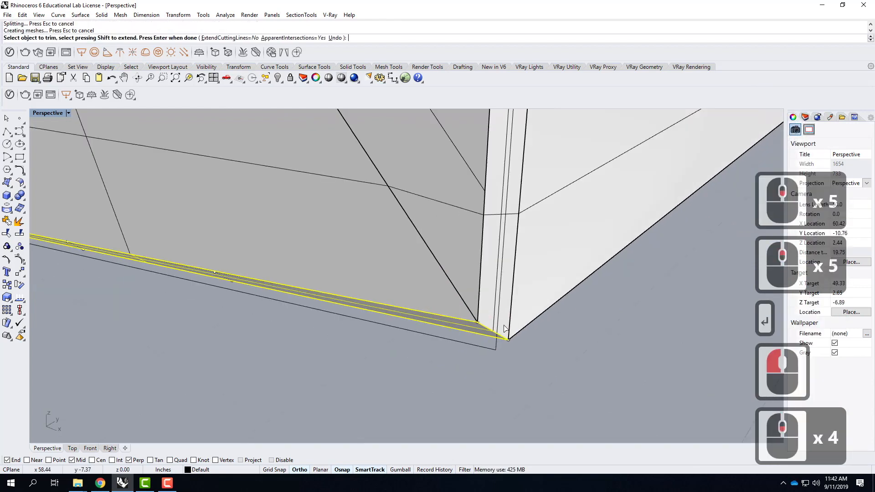
{"action": "right_click_drag", "start_coordinate": [262, 318], "coordinate": [415, 260]}
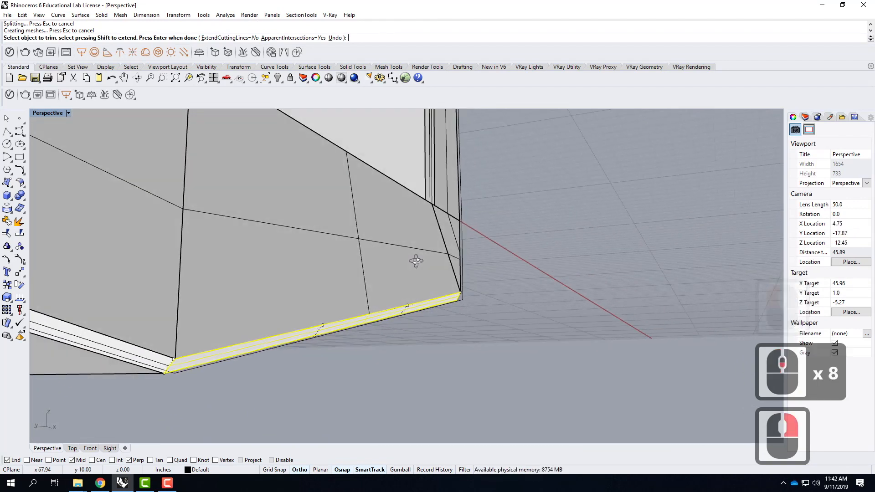
{"action": "key", "text": "Return"}
Examine the trimmed lower front corner and the side panel's outer bottom edge from above and below
{"action": "scroll", "coordinate": [321, 323], "scroll_direction": "down", "scroll_amount": 3}
{"action": "right_click_drag", "start_coordinate": [322, 322], "coordinate": [267, 314]}
{"action": "scroll", "coordinate": [461, 309], "scroll_direction": "up", "scroll_amount": 5}
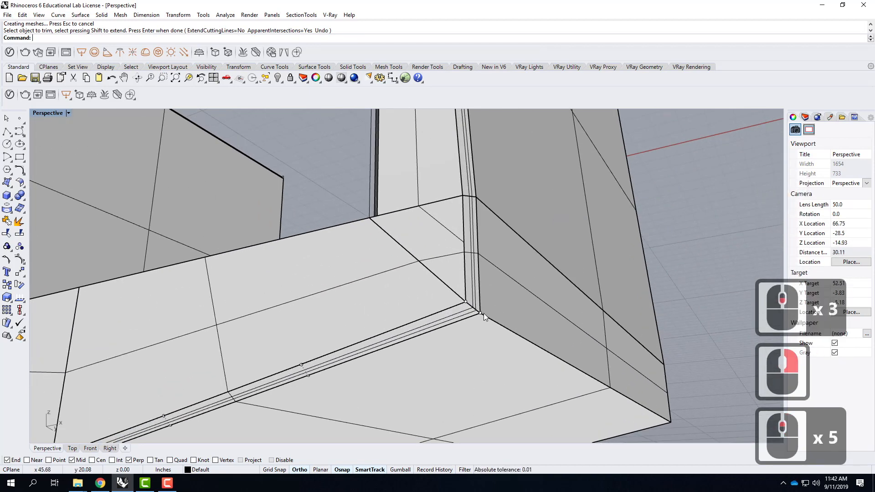
{"action": "right_click_drag", "start_coordinate": [523, 231], "coordinate": [525, 301]}
{"action": "scroll", "coordinate": [460, 368], "scroll_direction": "down", "scroll_amount": 5}
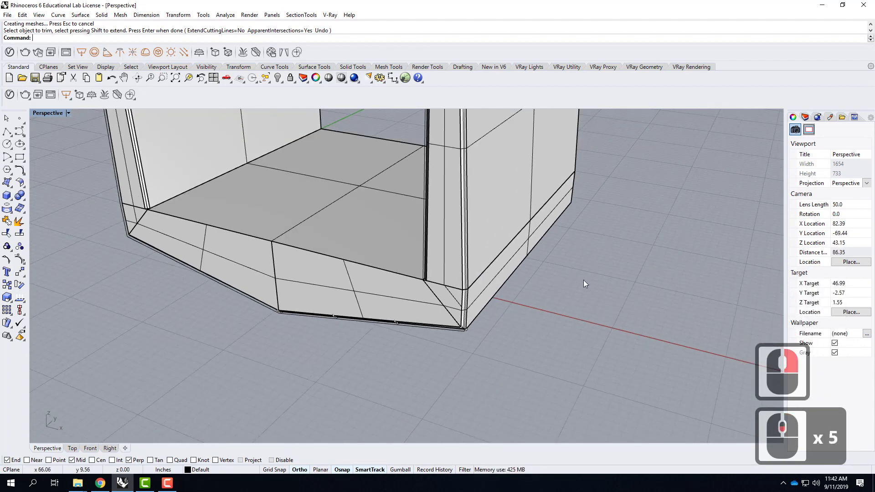
{"action": "scroll", "coordinate": [474, 348], "scroll_direction": "down", "scroll_amount": 2}
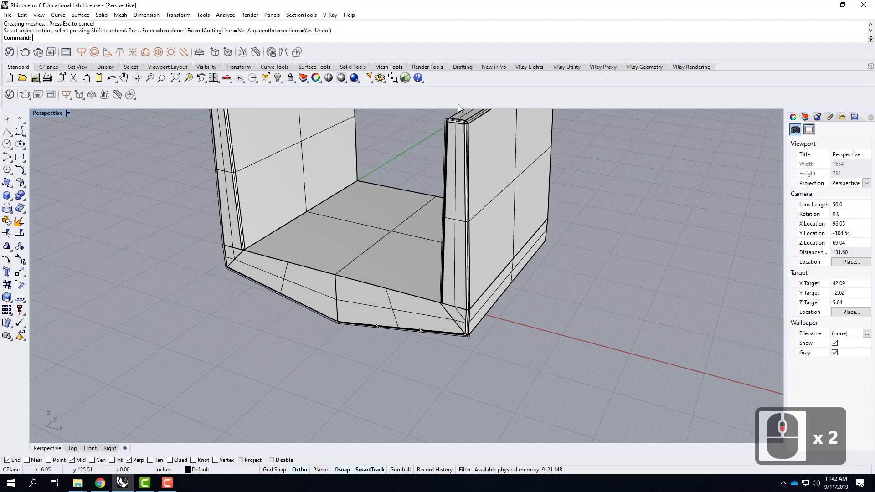
{"action": "right_click_drag", "start_coordinate": [562, 318], "coordinate": [457, 375]}
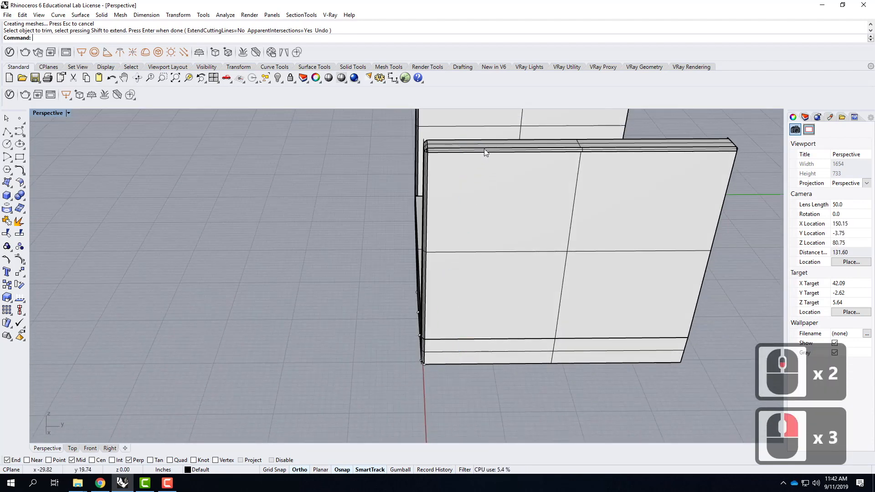
{"action": "right_click_drag", "start_coordinate": [445, 368], "coordinate": [471, 263]}
{"action": "scroll", "coordinate": [476, 293], "scroll_direction": "up", "scroll_amount": 3}
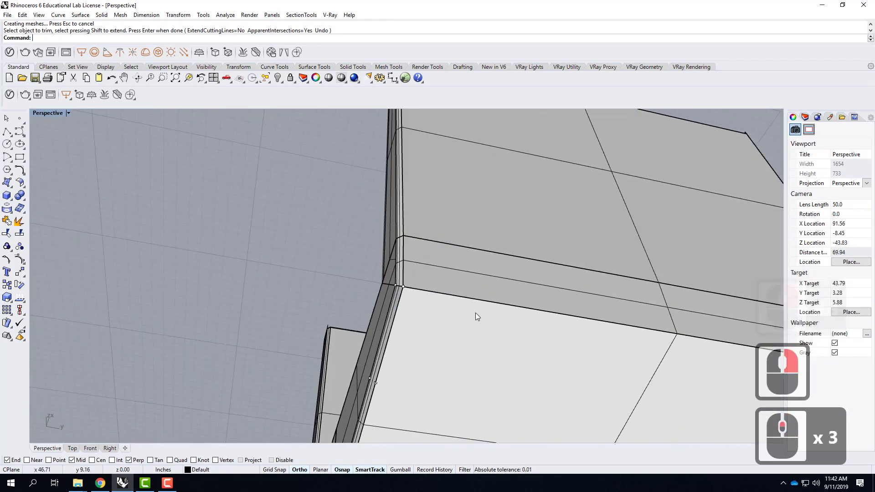
{"action": "right_click_drag", "start_coordinate": [482, 313], "coordinate": [537, 360]}
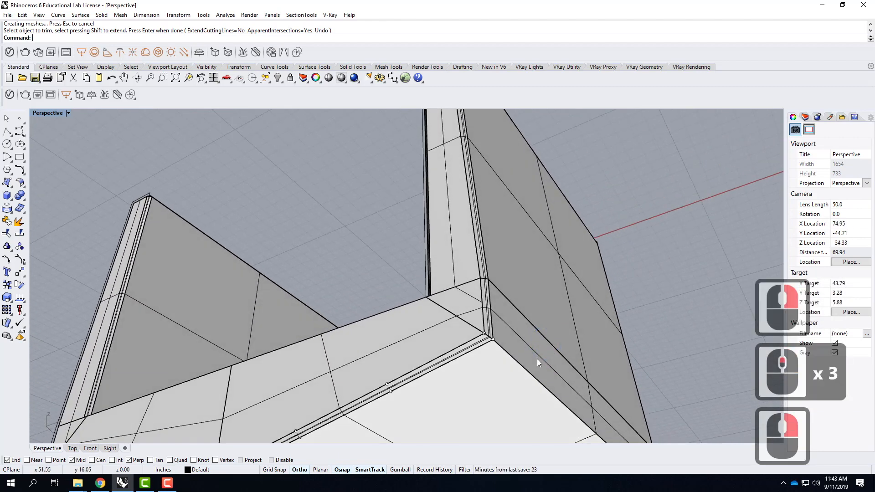
{"action": "scroll", "coordinate": [543, 355], "scroll_direction": "up", "scroll_amount": 2}
{"action": "scroll", "coordinate": [250, 317], "scroll_direction": "down", "scroll_amount": 3}
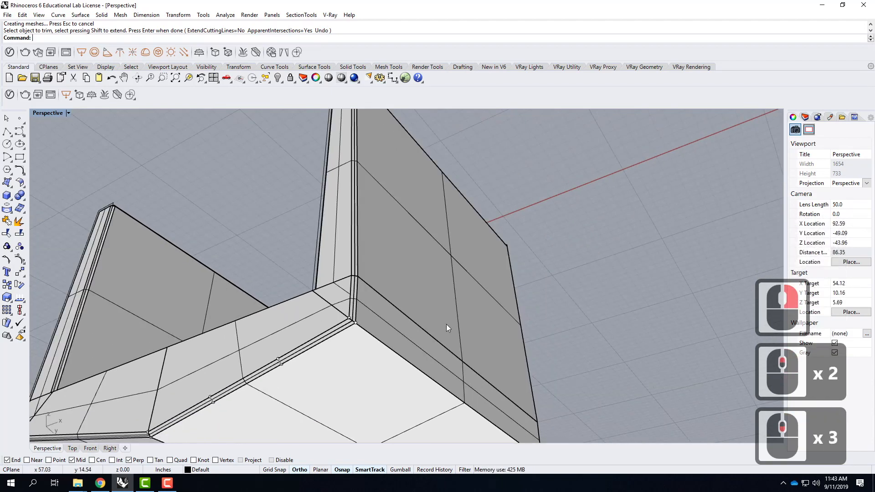
Chamfer the bottom edge between the side panel's outer face and the base's underside with 0.50 distances
{"action": "scroll", "coordinate": [447, 324], "scroll_direction": "up", "scroll_amount": 1}
{"action": "type", "text": "chamf"}
{"action": "key", "text": "Return"}
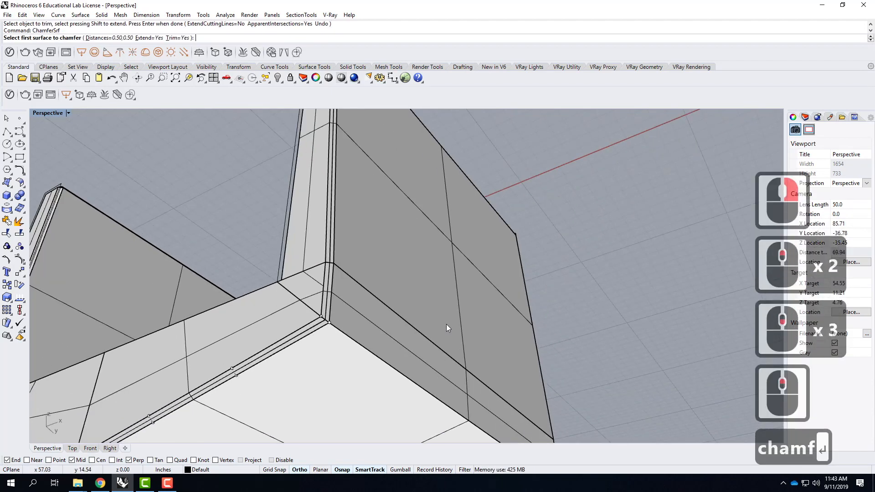
{"action": "left_click", "coordinate": [391, 341]}
{"action": "left_click", "coordinate": [365, 372]}
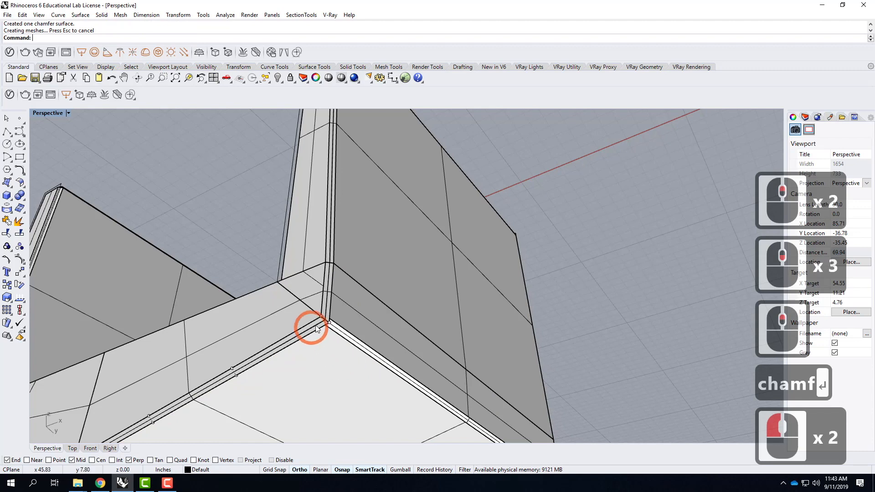
Draw a closed triangular polyline between the outer corner points where the three chamfers meet at the lower front corner
{"action": "scroll", "coordinate": [330, 328], "scroll_direction": "up", "scroll_amount": 4}
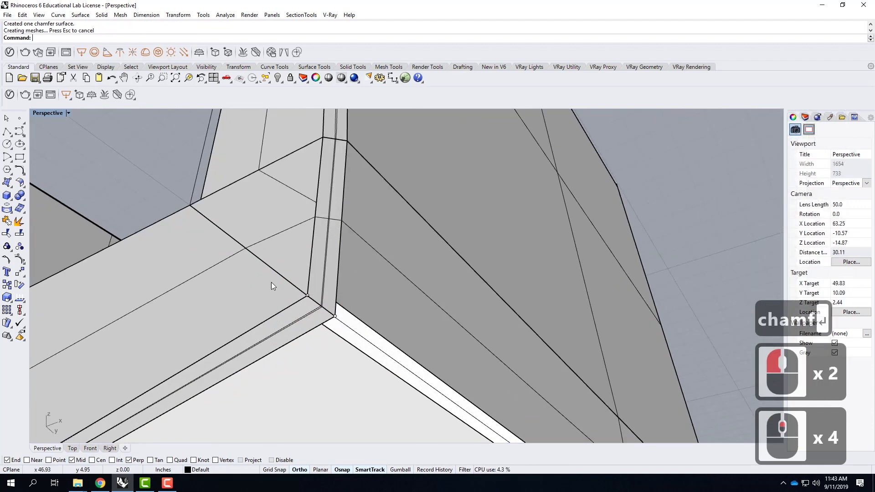
{"action": "left_click", "coordinate": [7, 132]}
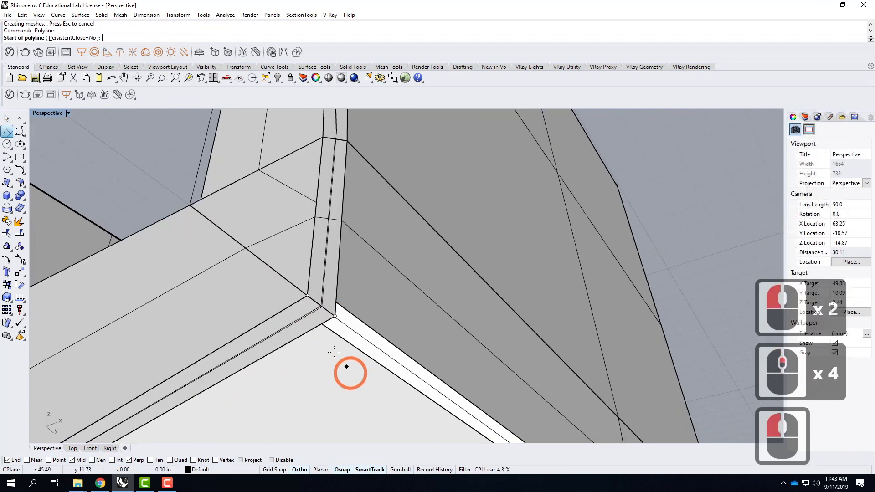
{"action": "left_click", "coordinate": [321, 325]}
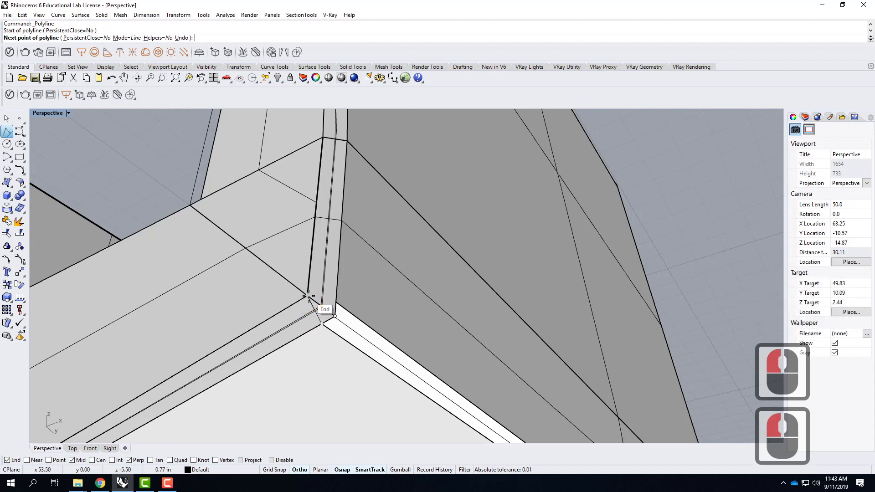
{"action": "left_click", "coordinate": [337, 297]}
{"action": "left_click", "coordinate": [325, 322]}
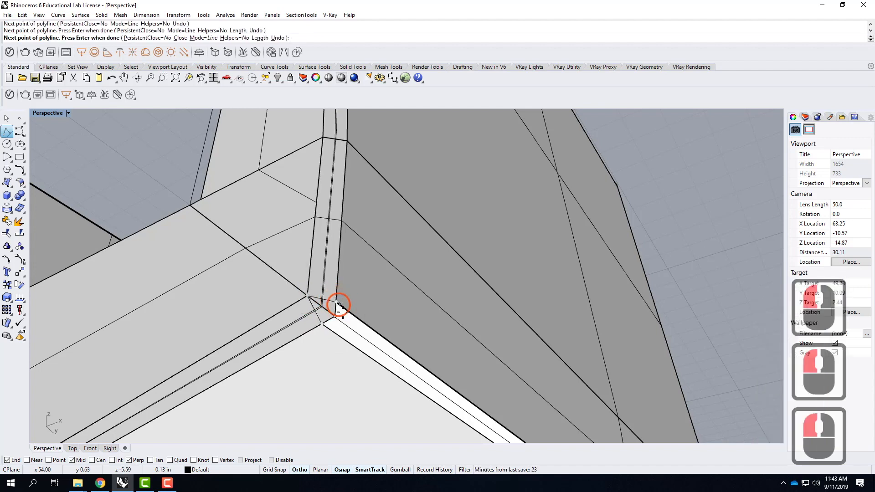
{"action": "right_click", "coordinate": [336, 317]}
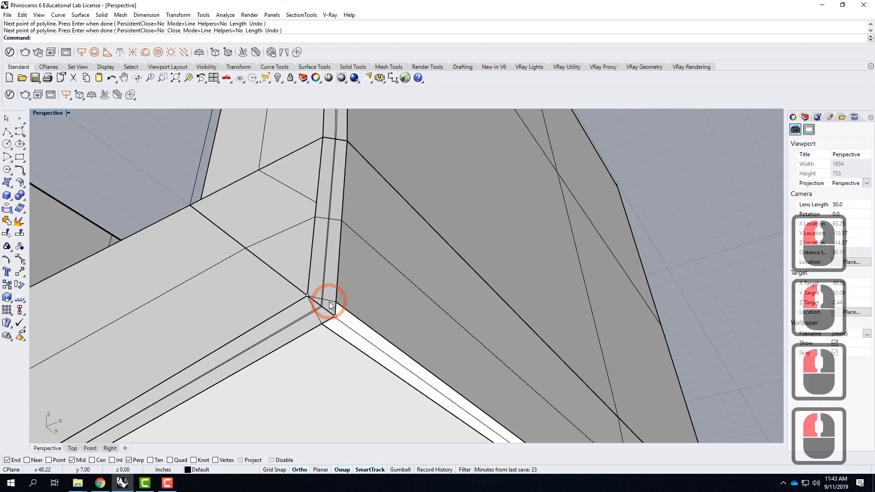
Trim the corner tip of the side panel's bottom chamfer, using the closed triangle as the cutting curve
{"action": "left_click", "coordinate": [344, 303]}
{"action": "left_click", "coordinate": [372, 327]}
{"action": "type", "text": "trim"}
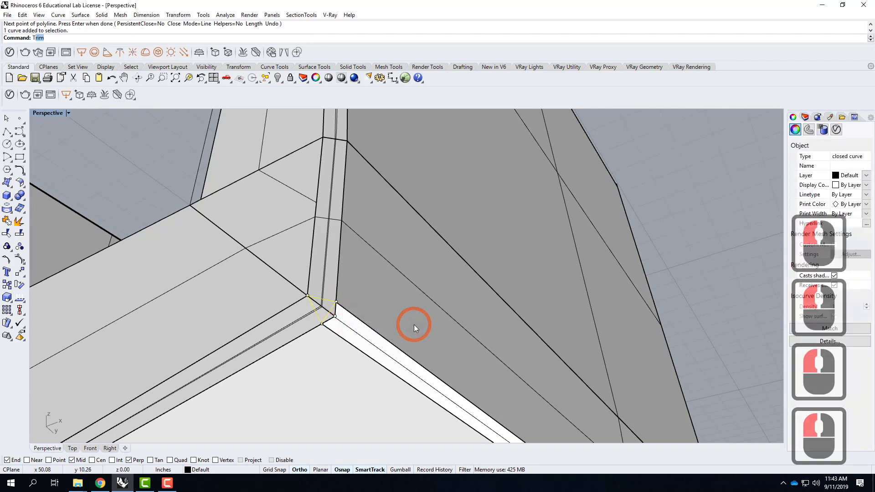
{"action": "key", "text": "Return"}
{"action": "scroll", "coordinate": [325, 317], "scroll_direction": "up", "scroll_amount": 2}
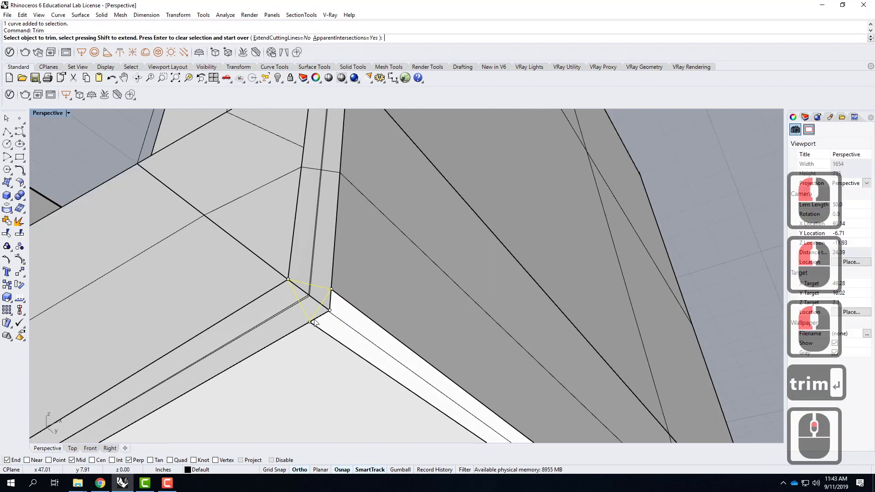
{"action": "left_click", "coordinate": [320, 312]}
{"action": "left_click", "coordinate": [327, 308]}
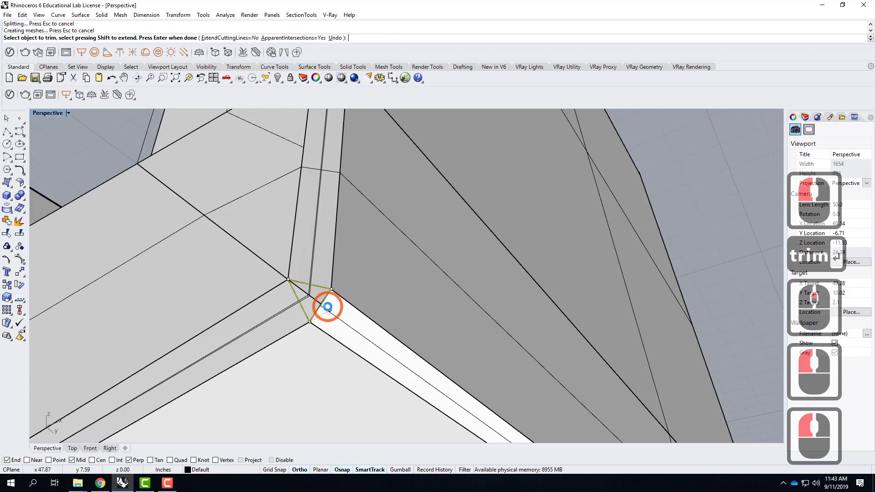
Trim away the remaining vertical and front bottom chamfer tips projecting past the triangle at the corner
{"action": "right_click_drag", "start_coordinate": [366, 327], "coordinate": [342, 326]}
{"action": "scroll", "coordinate": [348, 297], "scroll_direction": "down", "scroll_amount": 2}
{"action": "scroll", "coordinate": [230, 308], "scroll_direction": "up", "scroll_amount": 2}
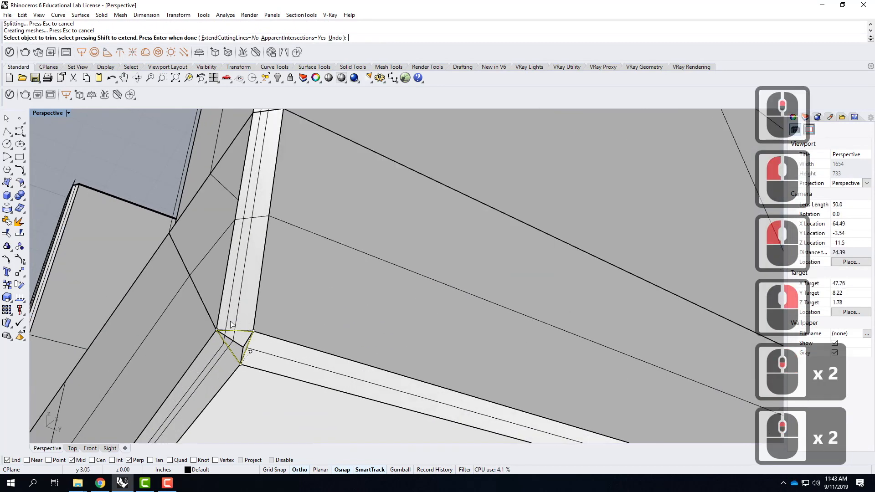
{"action": "right_click_drag", "start_coordinate": [253, 273], "coordinate": [343, 336]}
{"action": "scroll", "coordinate": [260, 247], "scroll_direction": "down", "scroll_amount": 3}
{"action": "scroll", "coordinate": [343, 335], "scroll_direction": "down", "scroll_amount": 5}
{"action": "scroll", "coordinate": [343, 335], "scroll_direction": "up", "scroll_amount": 5}
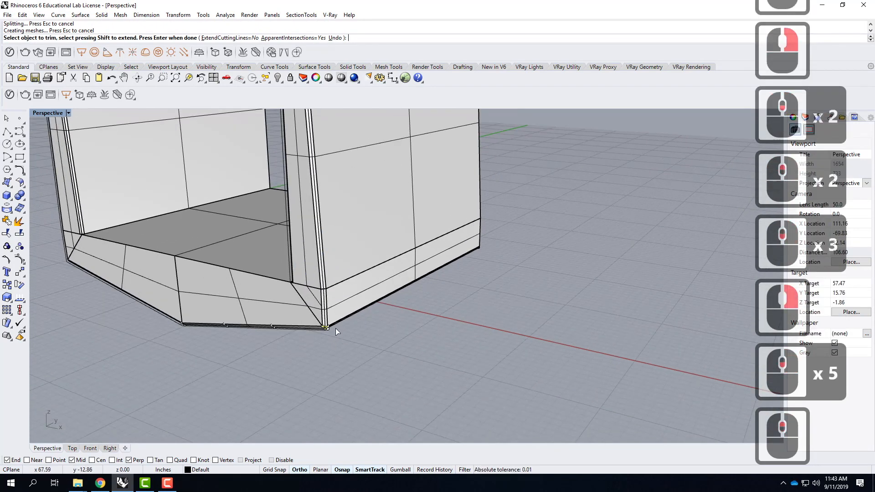
{"action": "type", "text": "z"}
{"action": "key", "text": "Return"}
{"action": "type", "text": "s"}
{"action": "key", "text": "Return"}
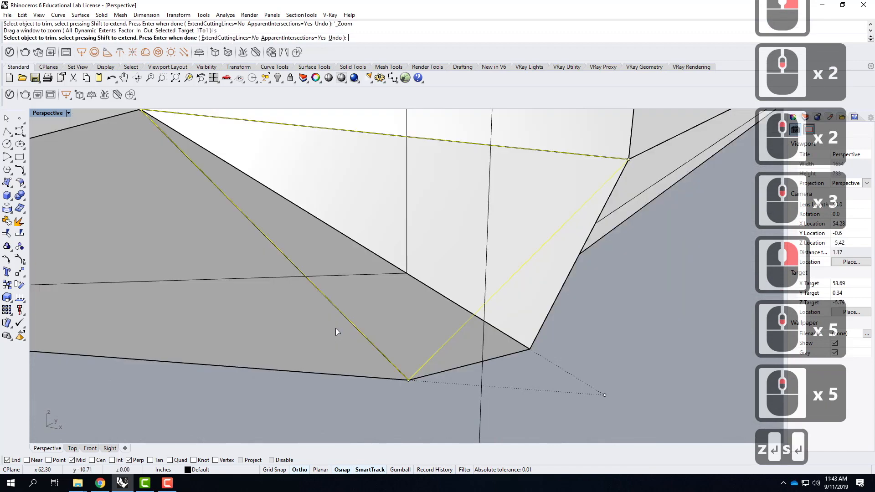
{"action": "scroll", "coordinate": [507, 329], "scroll_direction": "down", "scroll_amount": 4}
{"action": "right_click_drag", "start_coordinate": [507, 329], "coordinate": [347, 293]}
{"action": "left_click", "coordinate": [391, 324]}
{"action": "left_click", "coordinate": [356, 288]}
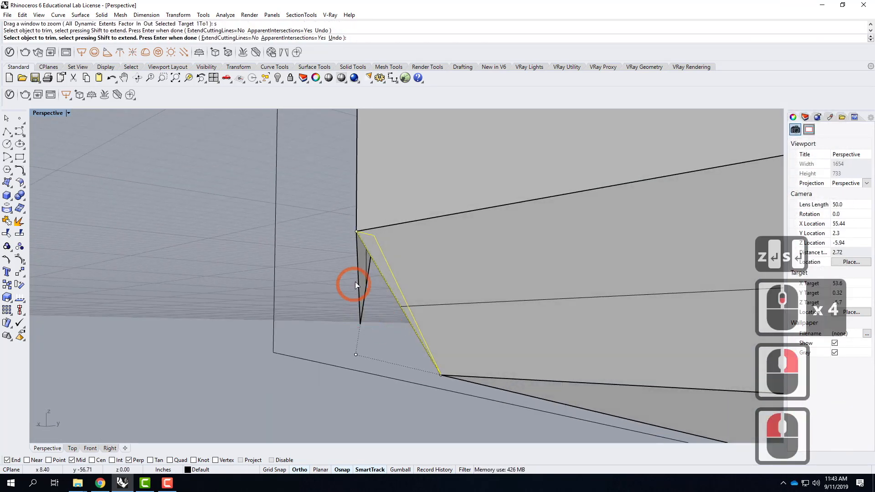
{"action": "left_click", "coordinate": [357, 289]}
{"action": "right_click_drag", "start_coordinate": [357, 289], "coordinate": [506, 346]}
{"action": "right_click", "coordinate": [507, 347]}
{"action": "key", "text": "Return"}
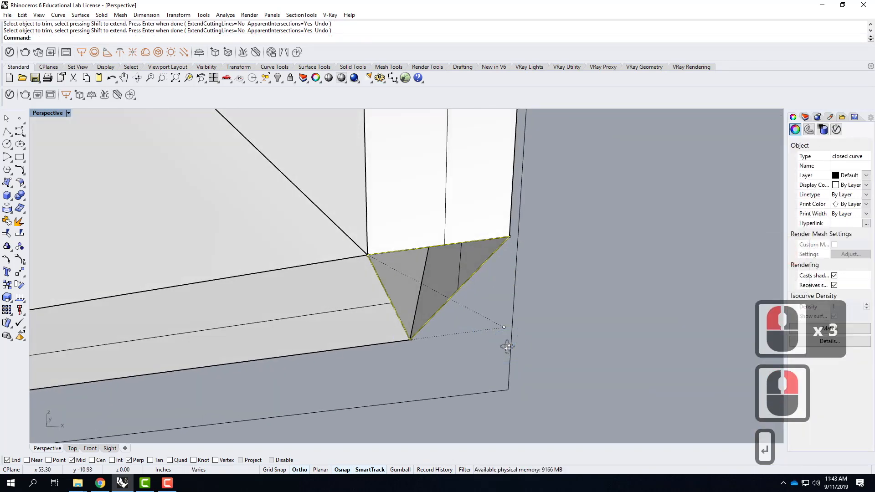
Fill the triangular corner opening with a Patch surface built from the closed curve, keeping the existing patch options
{"action": "type", "text": "pat"}
{"action": "key", "text": "Return"}
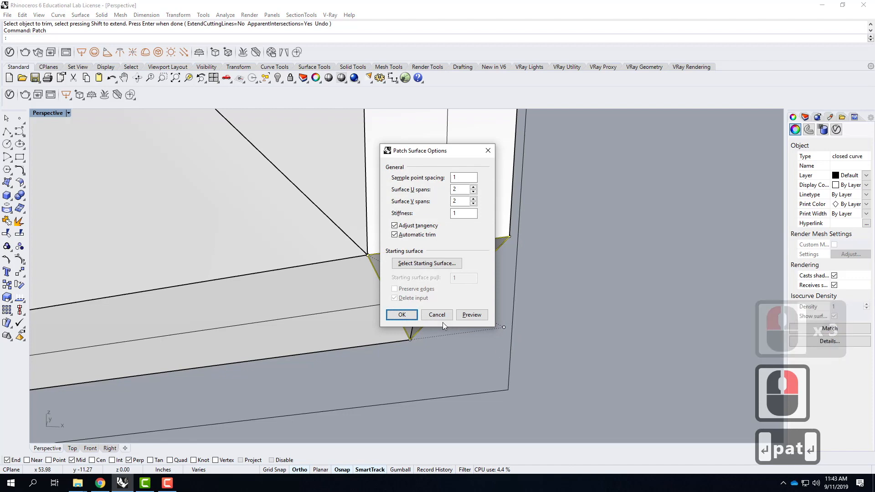
{"action": "left_click", "coordinate": [400, 314]}
{"action": "left_click", "coordinate": [551, 310]}
Inspect the patched corner up close from several angles, and review the whole chamfered model
{"action": "scroll", "coordinate": [576, 304], "scroll_direction": "down", "scroll_amount": 4}
{"action": "right_click_drag", "start_coordinate": [612, 332], "coordinate": [478, 275]}
{"action": "scroll", "coordinate": [475, 278], "scroll_direction": "up", "scroll_amount": 6}
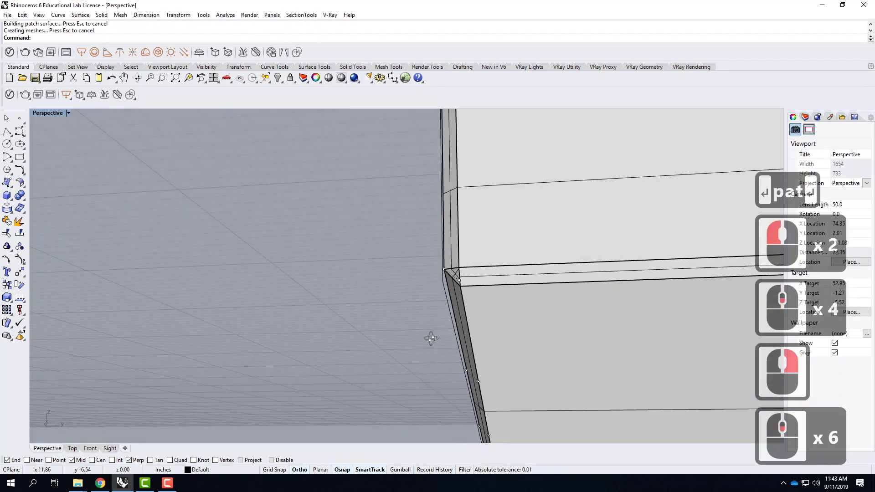
{"action": "right_click_drag", "start_coordinate": [431, 338], "coordinate": [555, 269]}
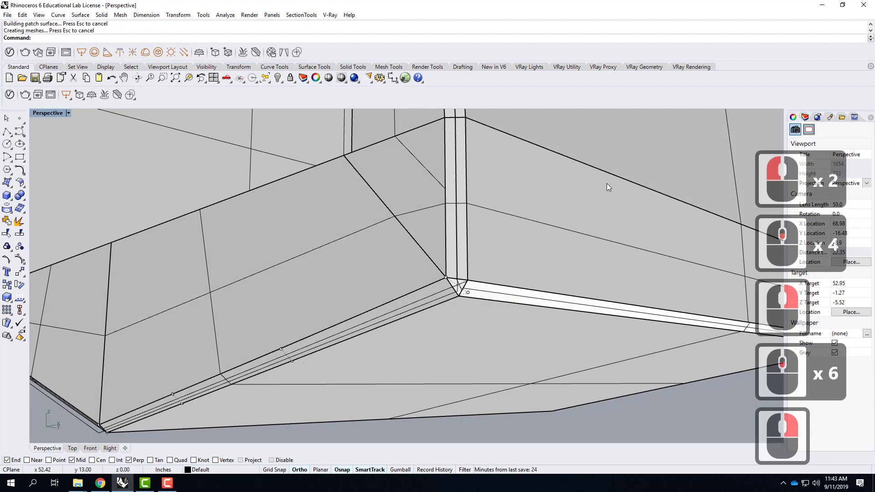
{"action": "scroll", "coordinate": [571, 252], "scroll_direction": "down", "scroll_amount": 5}
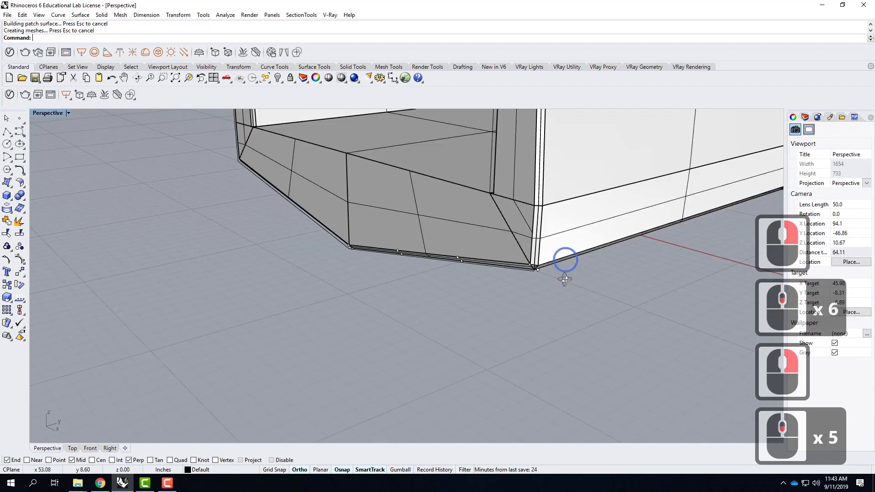
{"action": "right_click_drag", "start_coordinate": [565, 260], "coordinate": [605, 297]}
{"action": "scroll", "coordinate": [610, 296], "scroll_direction": "down", "scroll_amount": 11}
{"action": "scroll", "coordinate": [549, 227], "scroll_direction": "up", "scroll_amount": 3}
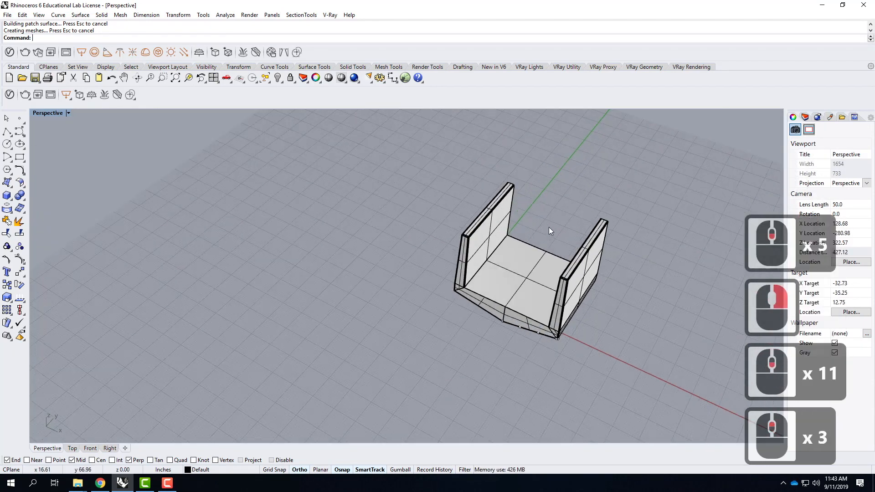
{"action": "scroll", "coordinate": [549, 227], "scroll_direction": "up", "scroll_amount": 2}
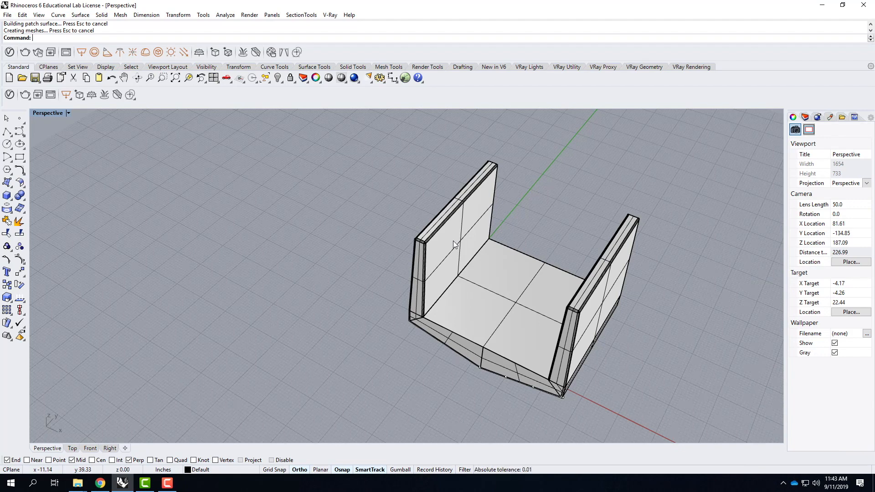
{"action": "scroll", "coordinate": [283, 275], "scroll_direction": "down", "scroll_amount": 3}
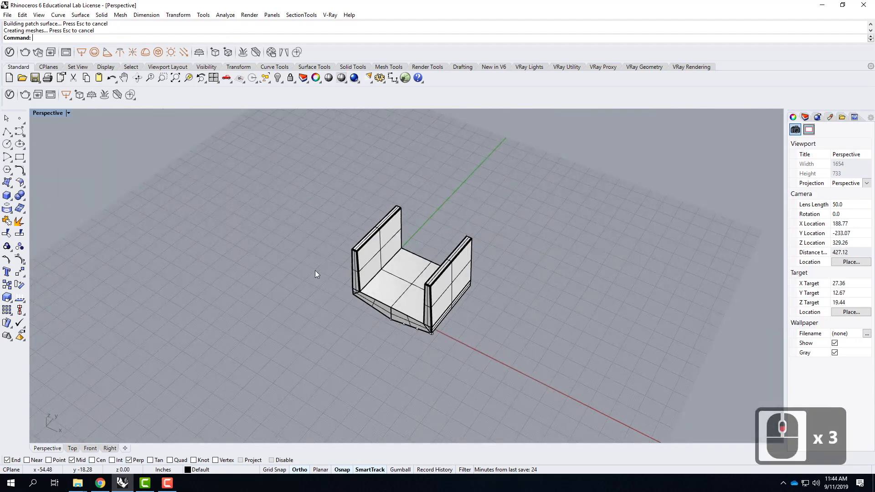
{"action": "scroll", "coordinate": [442, 281], "scroll_direction": "up", "scroll_amount": 2}
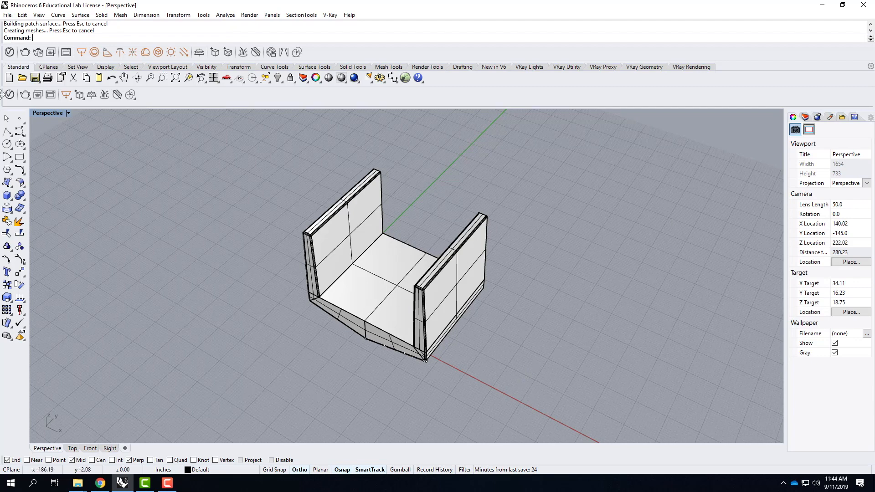
Start a polyline on open ground beside the model with a 36" back edge and a 4" edge perpendicular to its far end
{"action": "left_click", "coordinate": [7, 131]}
{"action": "scroll", "coordinate": [351, 302], "scroll_direction": "down", "scroll_amount": 8}
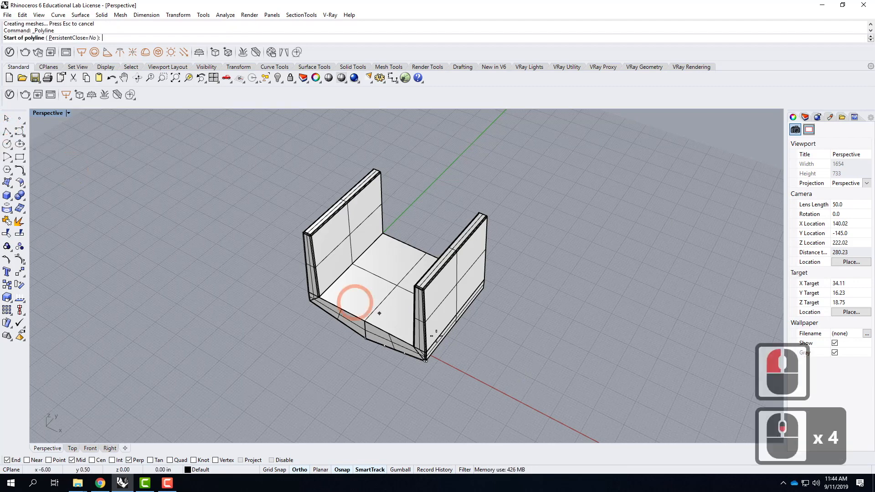
{"action": "scroll", "coordinate": [611, 364], "scroll_direction": "up", "scroll_amount": 4}
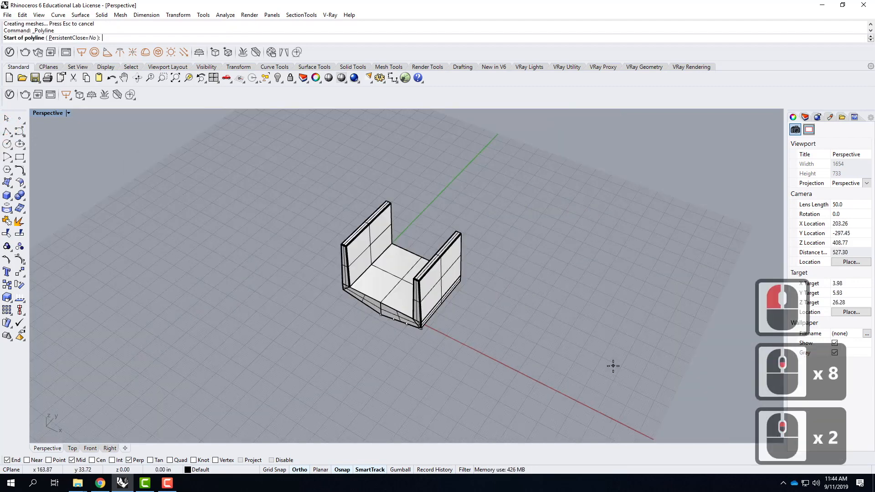
{"action": "left_click", "coordinate": [553, 367]}
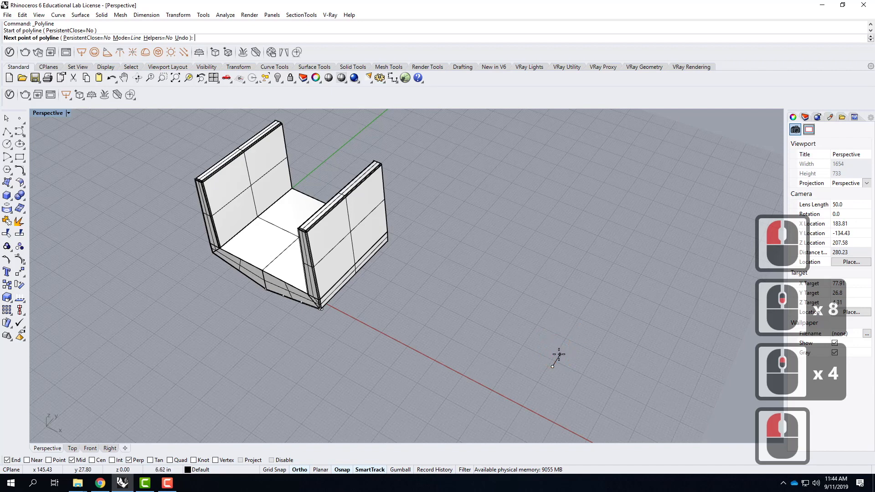
{"action": "type", "text": "36"}
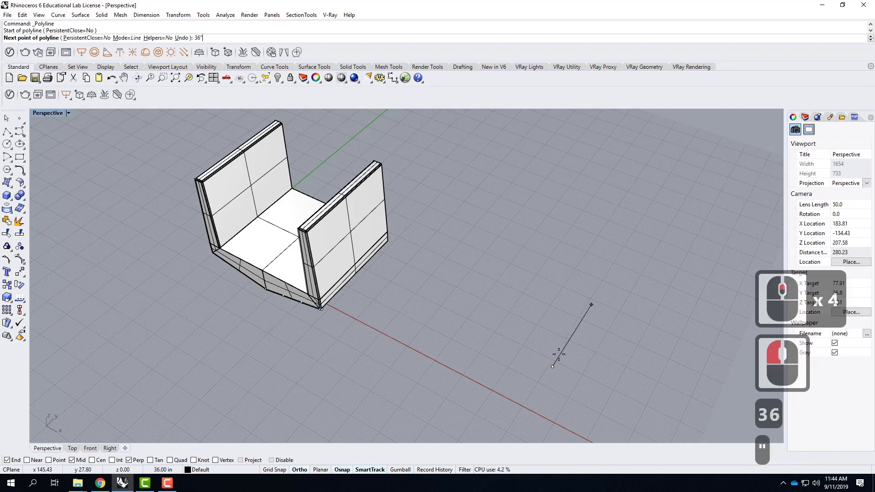
{"action": "key", "text": "Return"}
{"action": "left_click", "coordinate": [604, 273]}
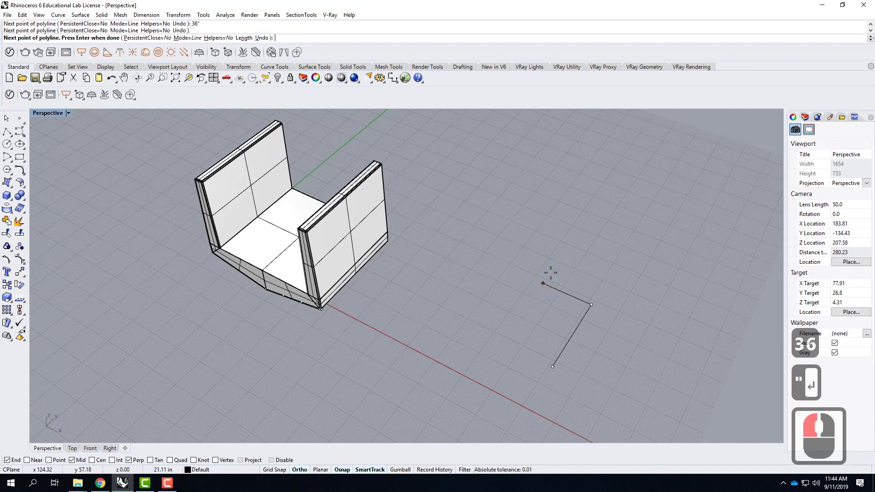
{"action": "type", "text": "4"}
{"action": "key", "text": "Return"}
{"action": "left_click", "coordinate": [524, 344]}
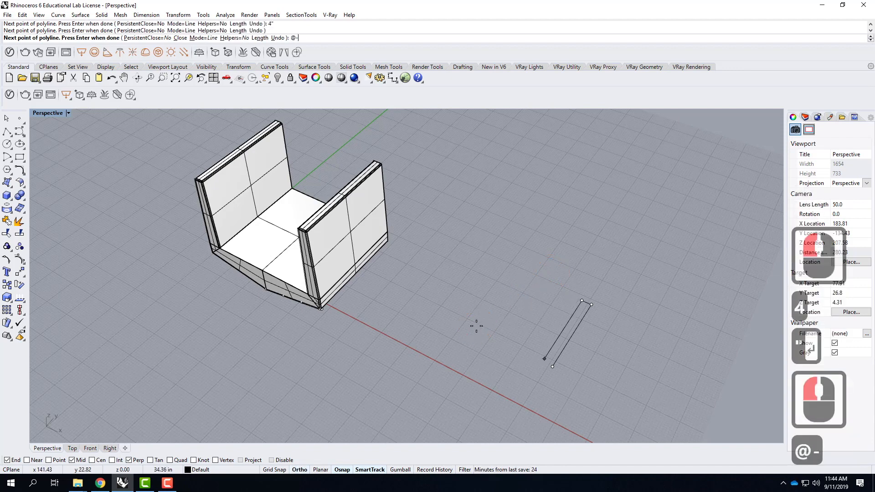
Continue the polyline with a slanted back segment to @-2,-36 and a straight 6" segment in the negative Y direction
{"action": "type", "text": "2,-"}
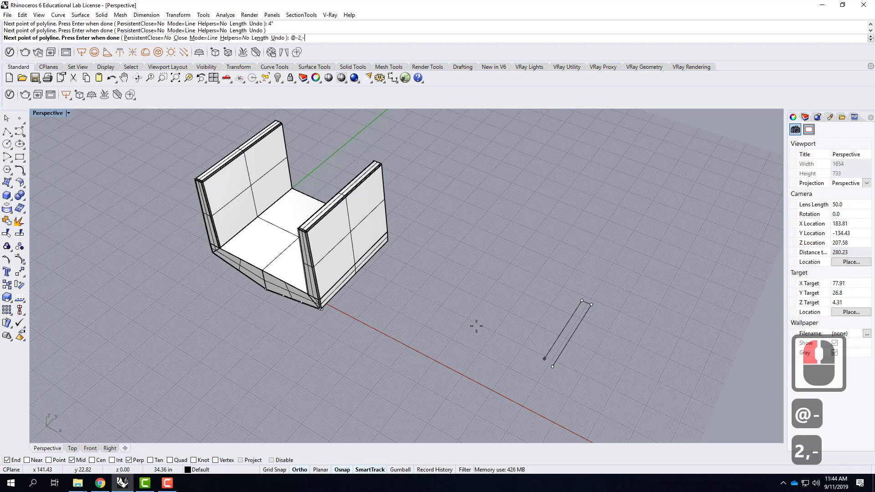
{"action": "type", "text": "365"}
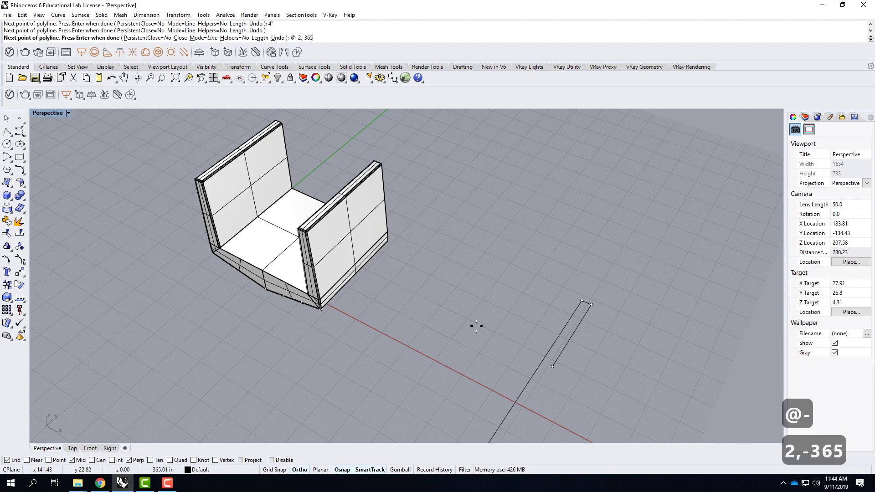
{"action": "key", "text": "BackSpace"}
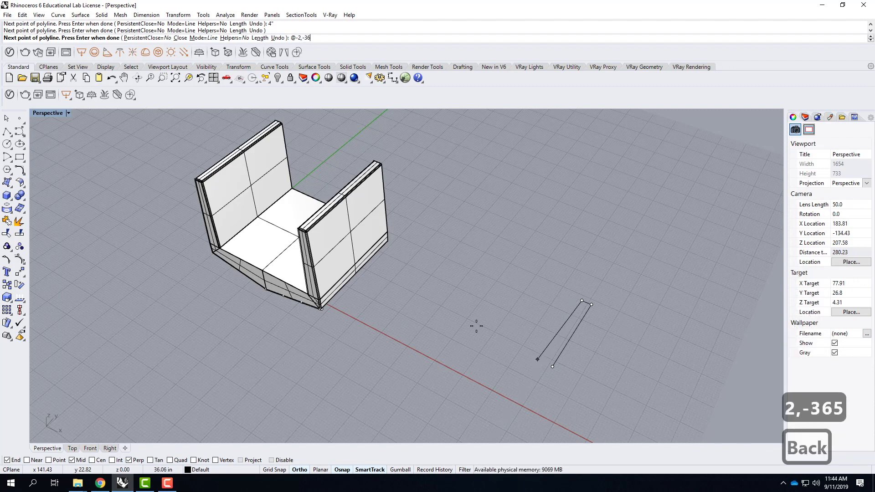
{"action": "key", "text": "Return"}
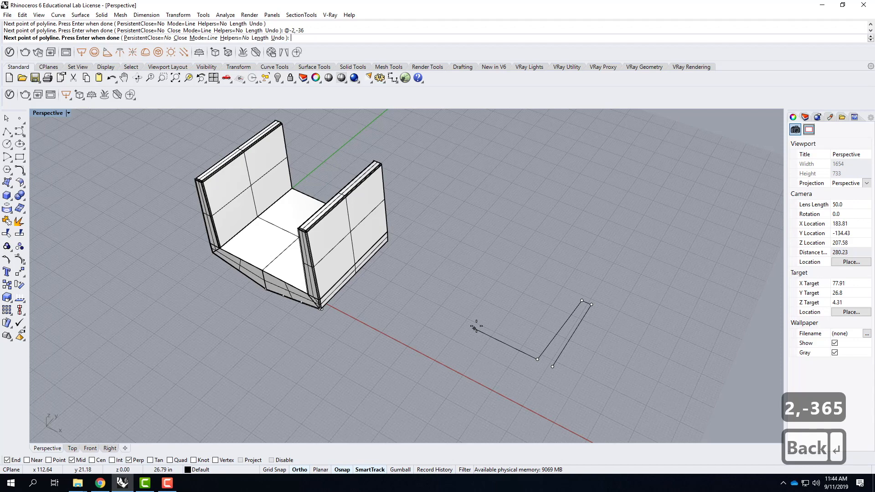
{"action": "type", "text": "6\""}
{"action": "key", "text": "Return"}
{"action": "left_click", "coordinate": [515, 405]}
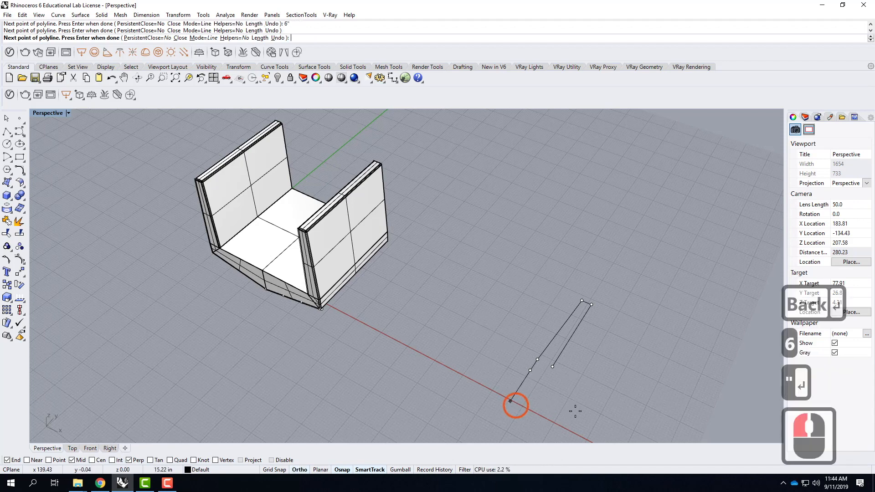
{"action": "type", "text": "@-"}
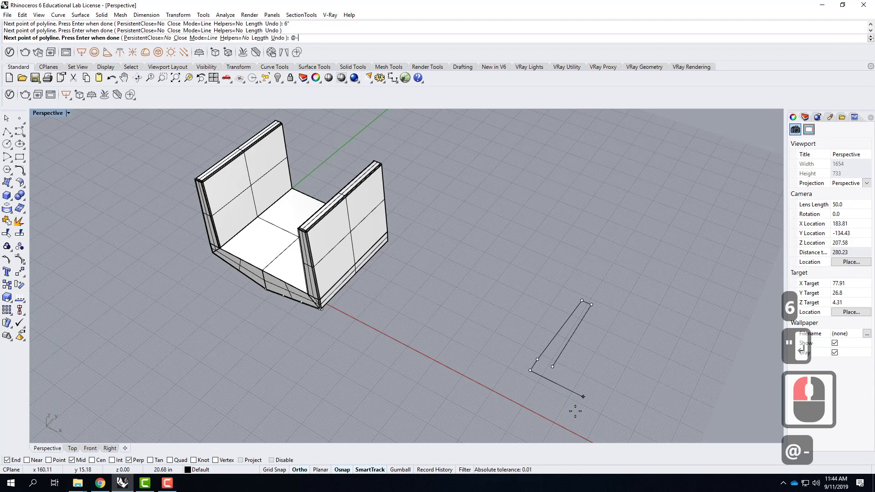
{"action": "key", "text": "BackSpace"}
{"action": "key", "text": "BackSpace"}
{"action": "type", "text": "30,-6"}
{"action": "key", "text": "Return"}
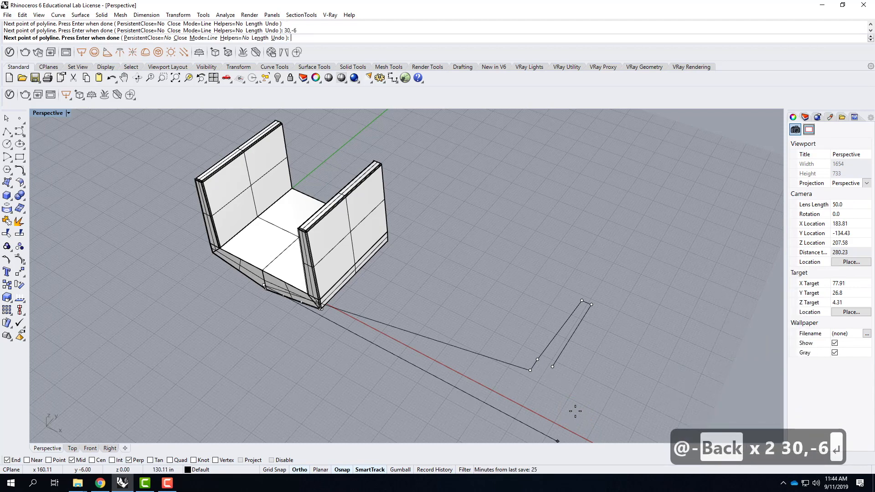
{"action": "key", "text": "ctrl+z"}
{"action": "type", "text": "@"}
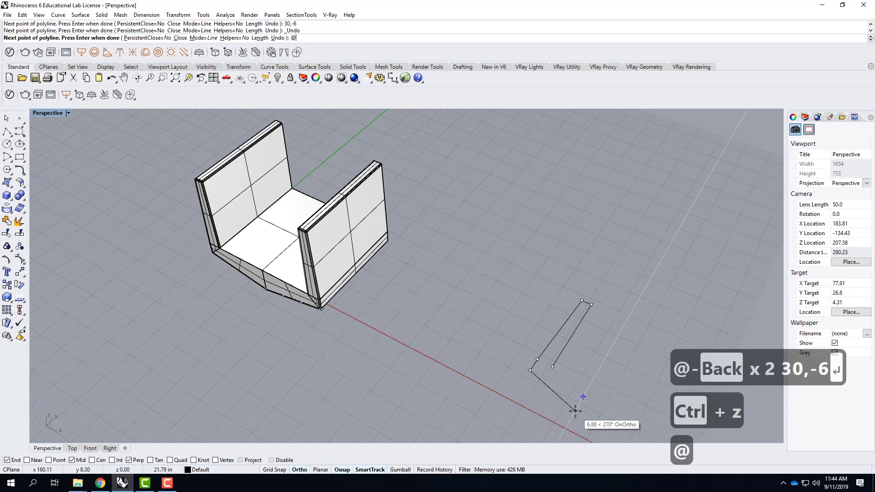
{"action": "type", "text": "30,-6"}
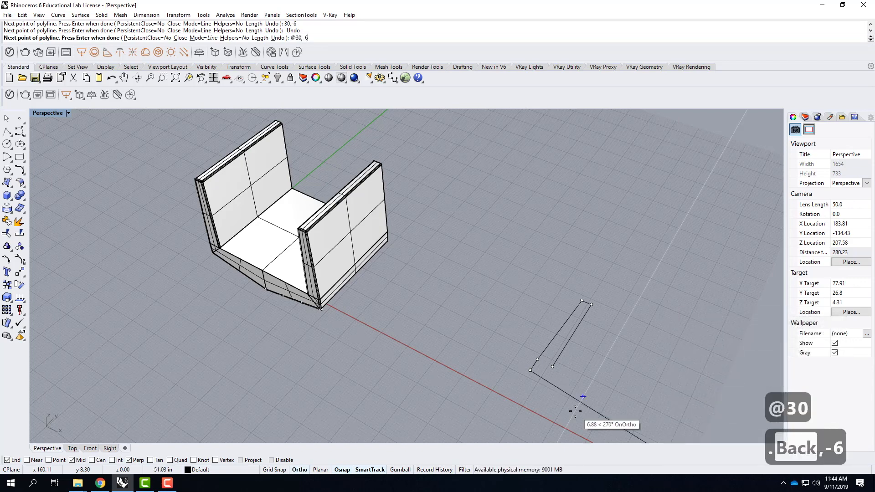
{"action": "key", "text": "Return"}
{"action": "scroll", "coordinate": [543, 341], "scroll_direction": "down", "scroll_amount": 7}
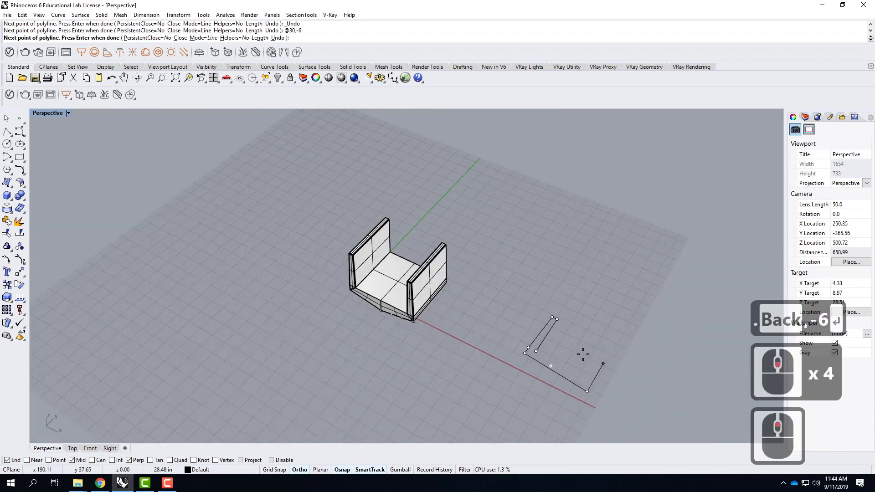
{"action": "key", "text": "ctrl+z"}
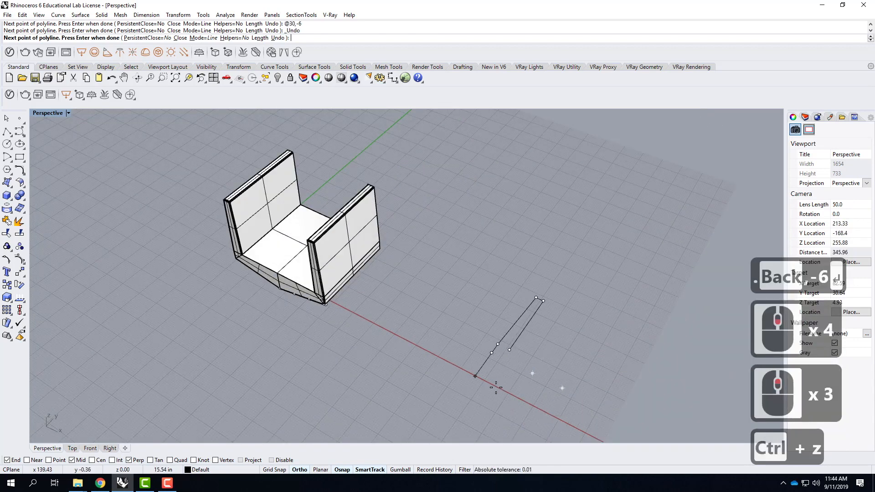
{"action": "scroll", "coordinate": [496, 388], "scroll_direction": "up", "scroll_amount": 2}
{"action": "type", "text": "@"}
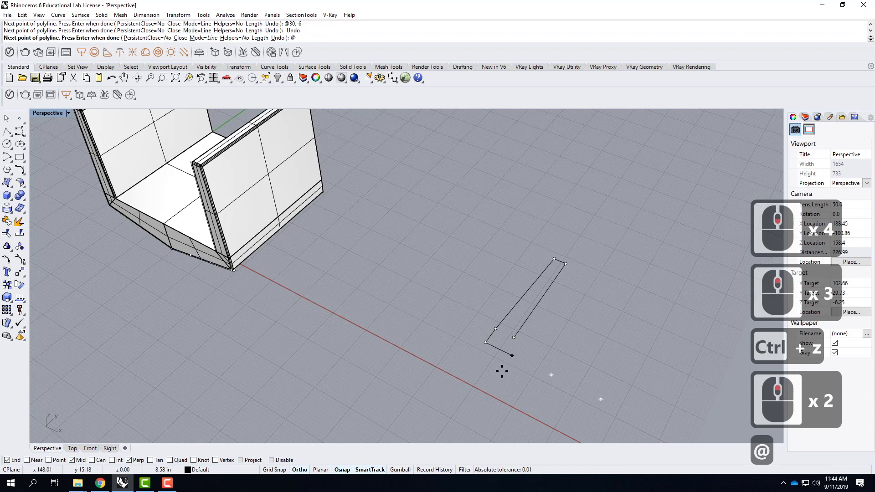
{"action": "type", "text": "30\""}
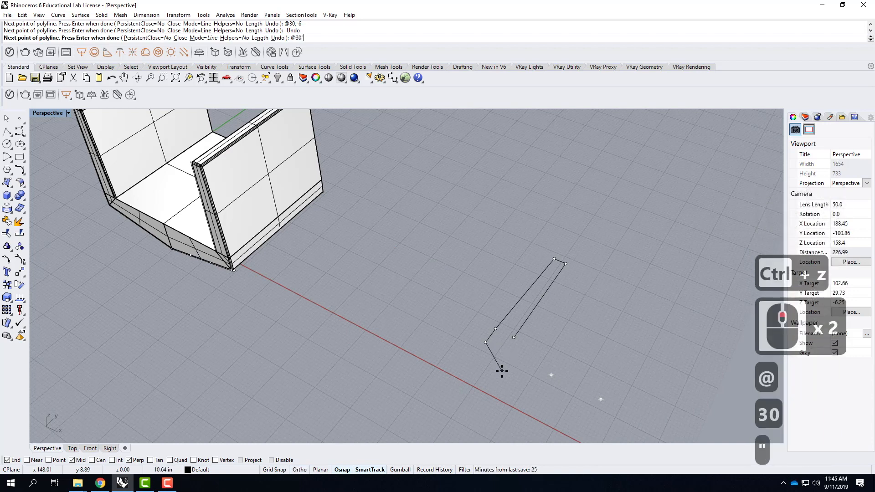
{"action": "type", "text": ",-6\""}
{"action": "key", "text": "Return"}
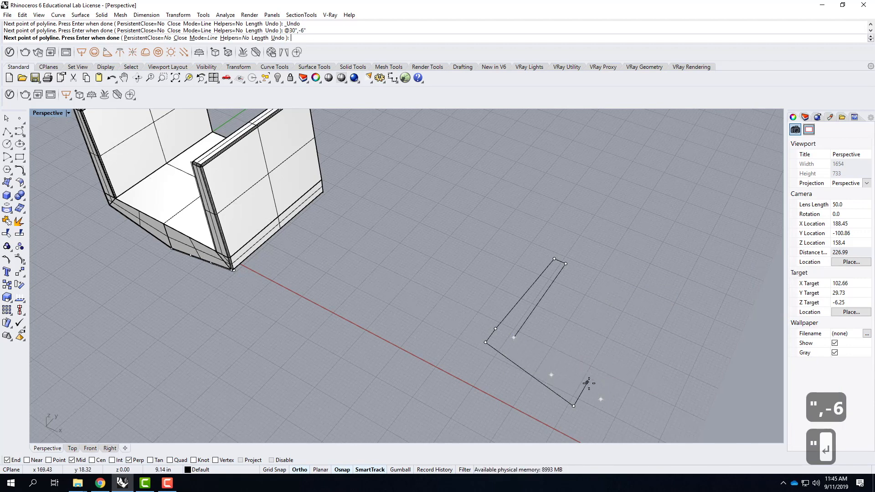
{"action": "left_click", "coordinate": [591, 376]}
{"action": "left_click", "coordinate": [515, 338]}
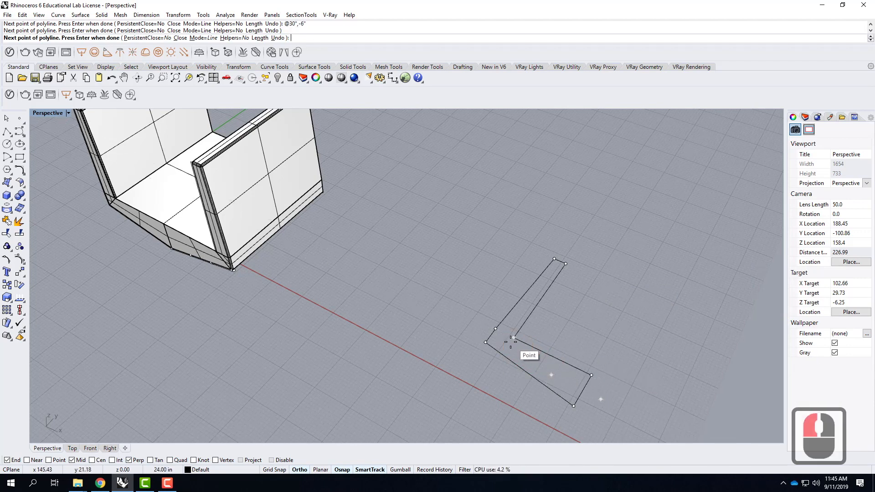
{"action": "left_click", "coordinate": [515, 339]}
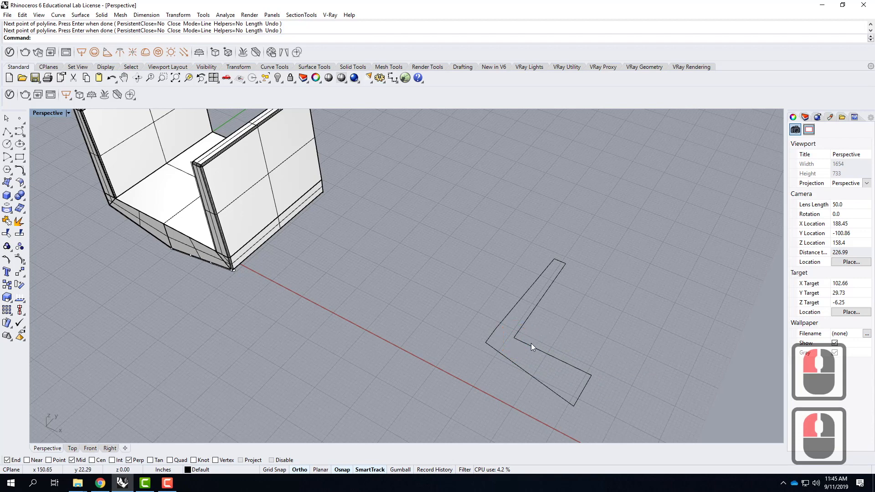
Rotate the closed L-shaped outline in 3D about its inner seat edge so it stands upright
{"action": "left_click", "coordinate": [530, 345]}
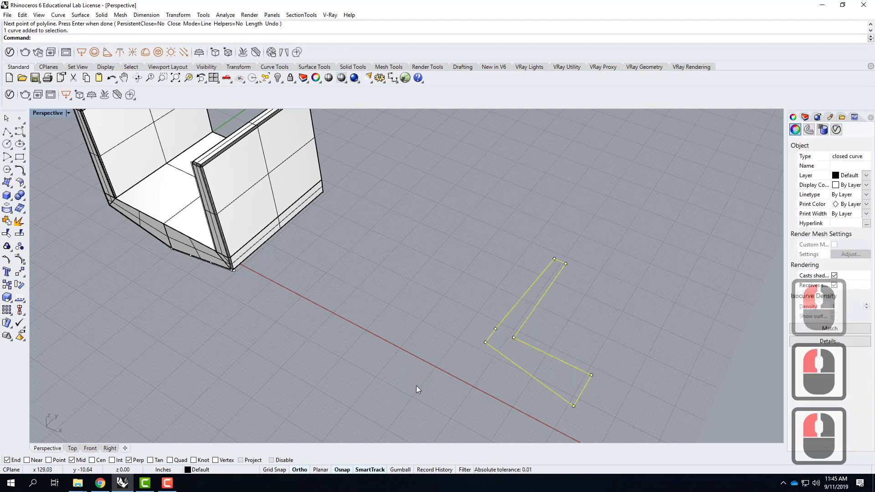
{"action": "type", "text": "rotateed"}
{"action": "key", "text": "BackSpace"}
{"action": "key", "text": "BackSpace"}
{"action": "key", "text": "BackSpace"}
{"action": "type", "text": "e"}
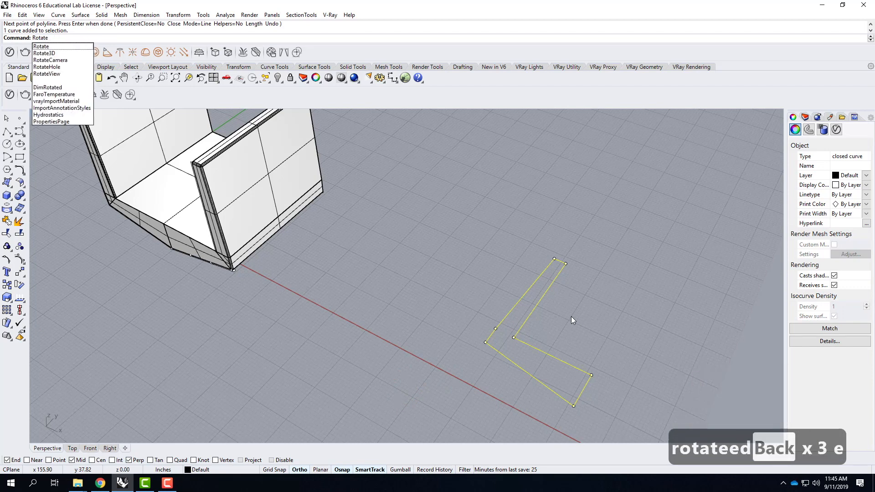
{"action": "type", "text": "3d"}
{"action": "key", "text": "Return"}
{"action": "left_click", "coordinate": [510, 336]}
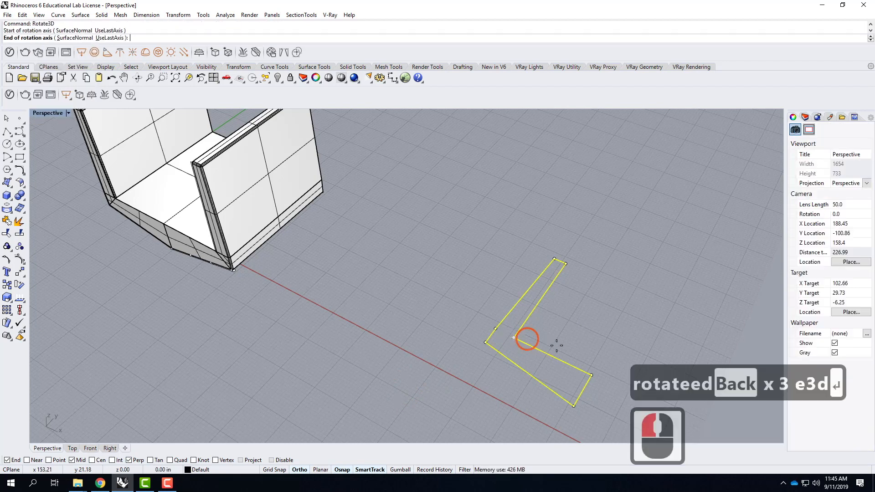
{"action": "left_click", "coordinate": [591, 376]}
{"action": "left_click", "coordinate": [569, 263]}
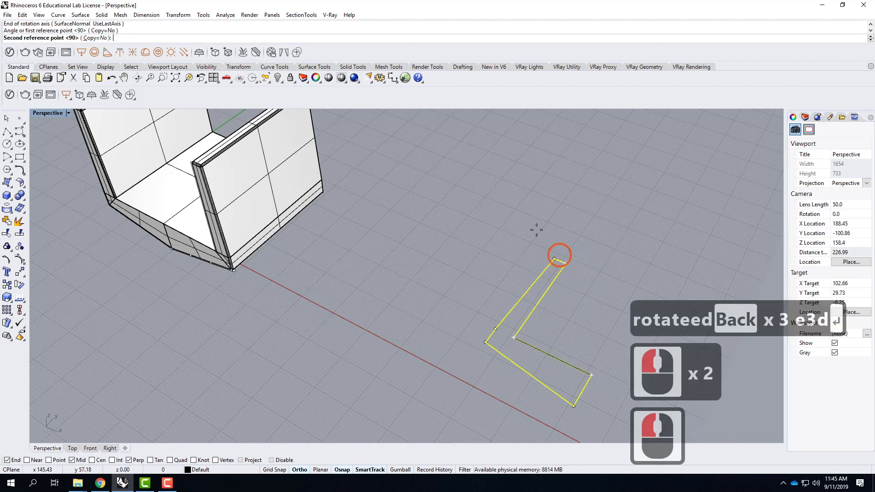
{"action": "left_click", "coordinate": [477, 216]}
Offset the upright L-shaped curve sideways by 24 inches to make a parallel second profile
{"action": "mouse_move", "coordinate": [575, 311]}
{"action": "right_mouse_down"}
{"action": "mouse_move", "coordinate": [510, 267]}
{"action": "mouse_move", "coordinate": [586, 306]}
{"action": "right_mouse_up"}
{"action": "left_click", "coordinate": [533, 356]}
{"action": "left_click", "coordinate": [533, 356]}
{"action": "type", "text": "offset"}
{"action": "key", "text": "Return"}
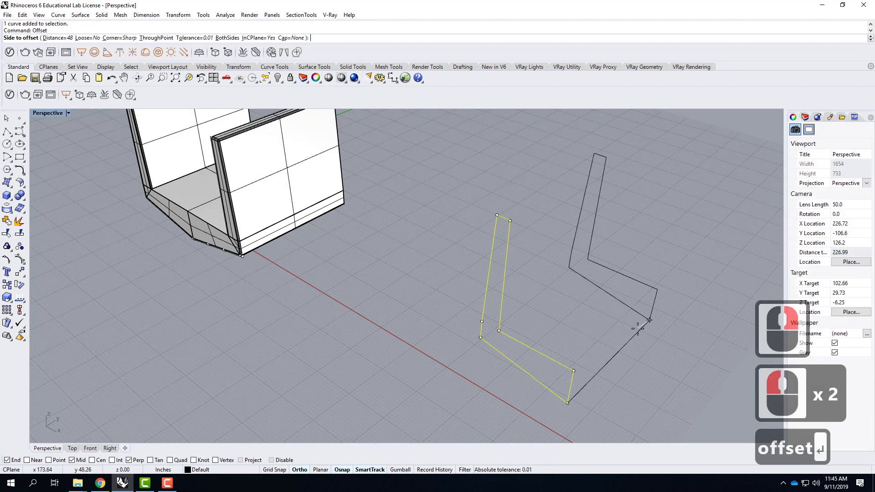
{"action": "type", "text": "d"}
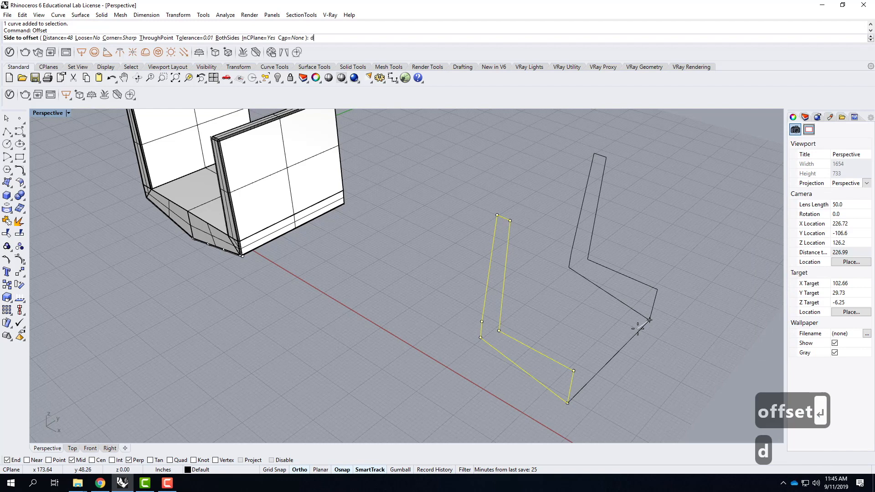
{"action": "key", "text": "Return"}
{"action": "type", "text": "24"}
{"action": "key", "text": "Return"}
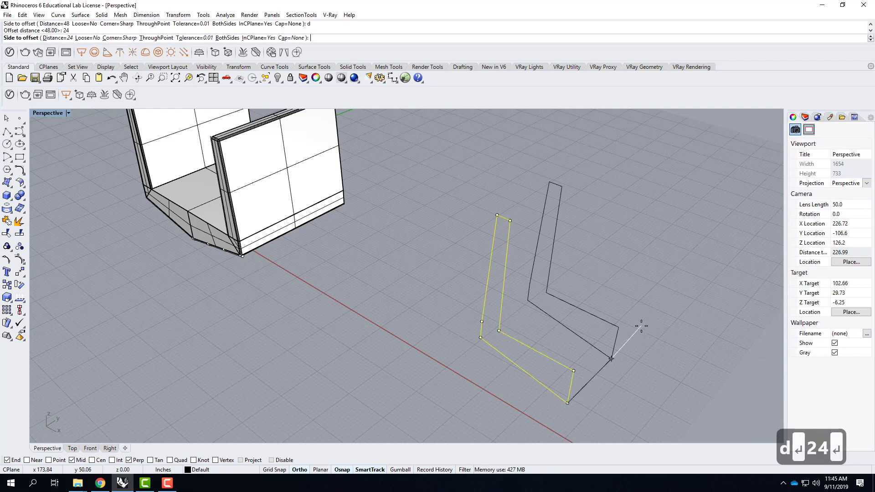
{"action": "left_click", "coordinate": [646, 297]}
{"action": "left_click", "coordinate": [646, 297]}
Loft between the two L-shaped profiles with the Normal style and Do not simplify
{"action": "left_click_drag", "start_coordinate": [635, 284], "coordinate": [529, 397]}
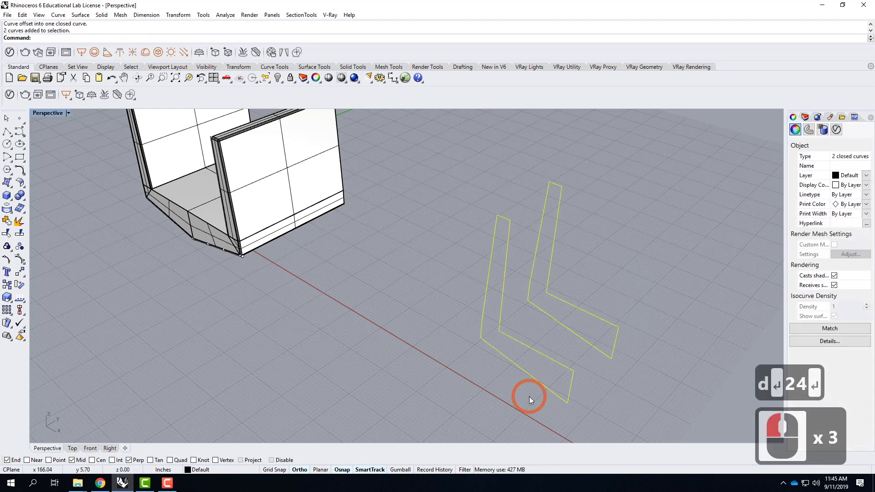
{"action": "type", "text": "loft"}
{"action": "key", "text": "Return"}
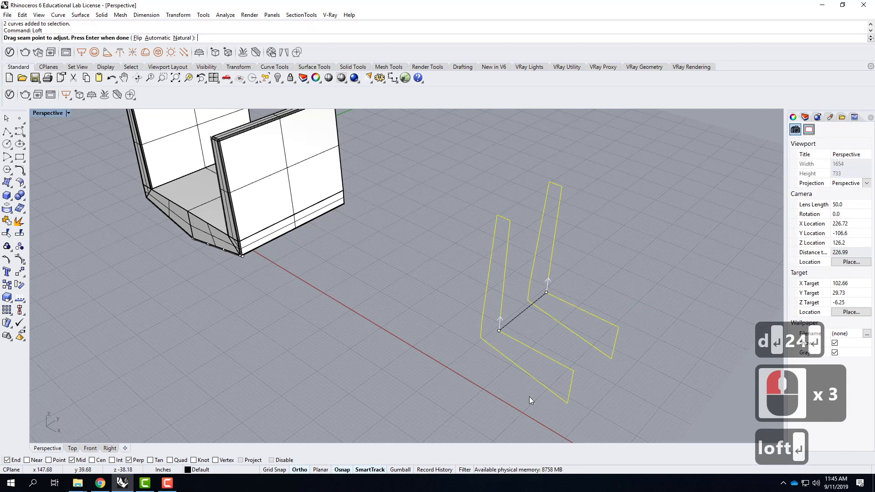
{"action": "key", "text": "Return"}
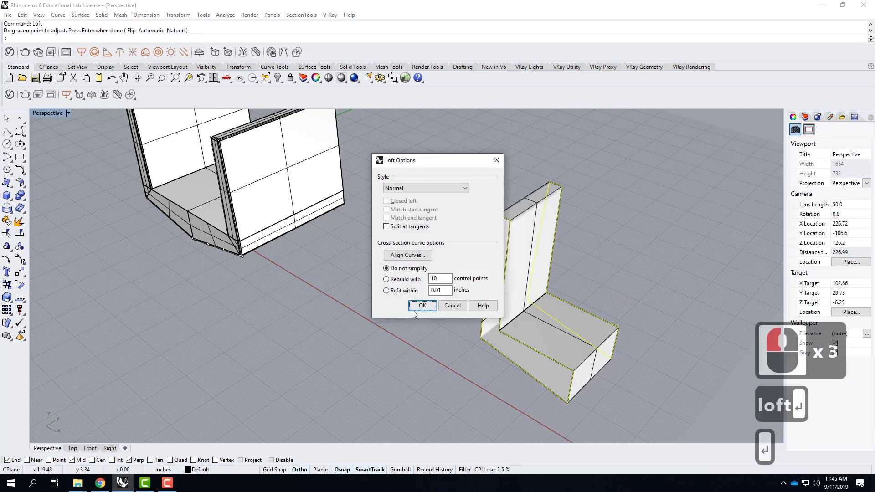
{"action": "left_click", "coordinate": [422, 306]}
Explode the lofted L-shaped form into separate surfaces and remove its front face from the selection
{"action": "left_click", "coordinate": [588, 339]}
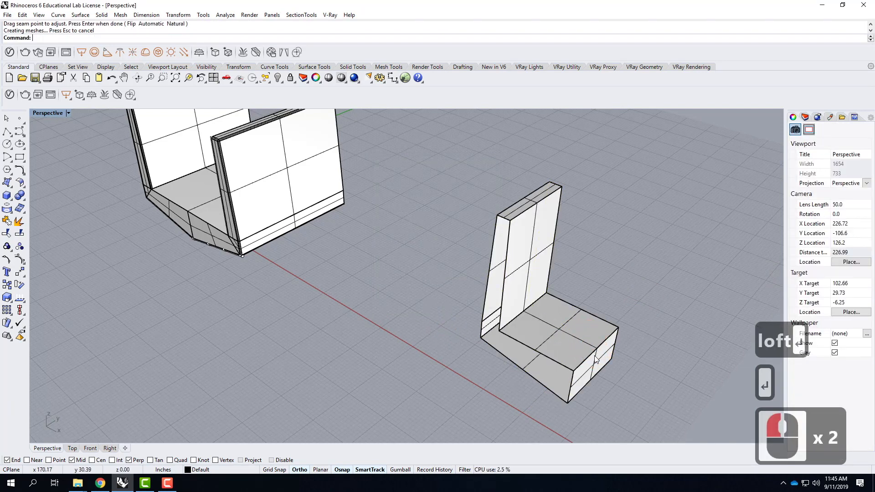
{"action": "left_click", "coordinate": [595, 359]}
{"action": "type", "text": "e"}
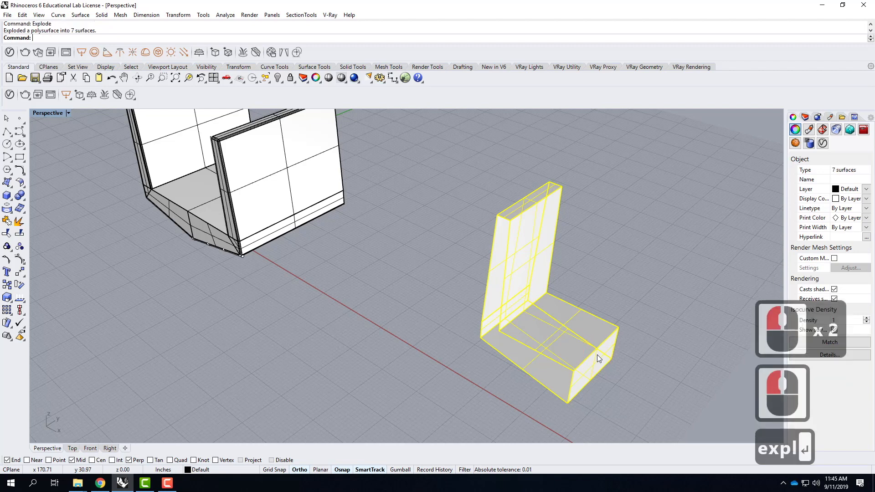
{"action": "key", "text": "Return"}
{"action": "left_click", "coordinate": [597, 354], "text": "ctrl"}
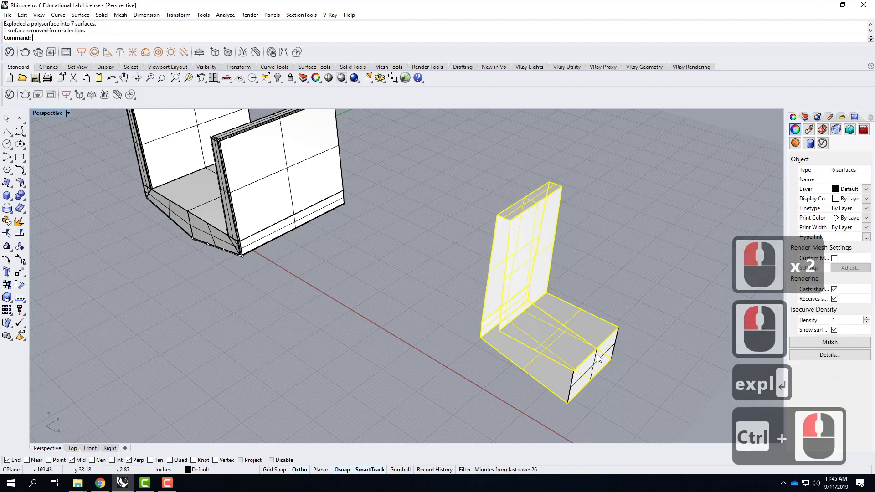
Join the selected surfaces of the L-shaped form and delete the separate front end face of the seat
{"action": "type", "text": "join"}
{"action": "key", "text": "Return"}
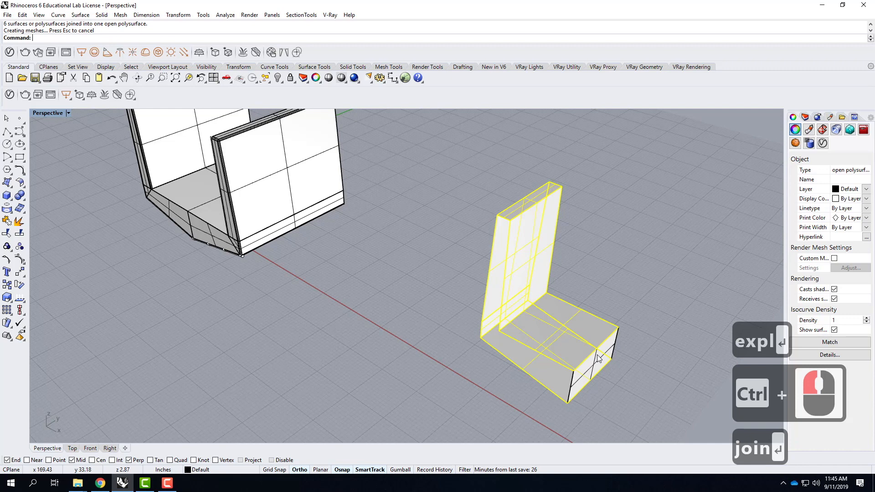
{"action": "left_click", "coordinate": [603, 367]}
{"action": "left_click", "coordinate": [600, 367], "text": "ctrl+shift"}
{"action": "key", "text": "Delete"}
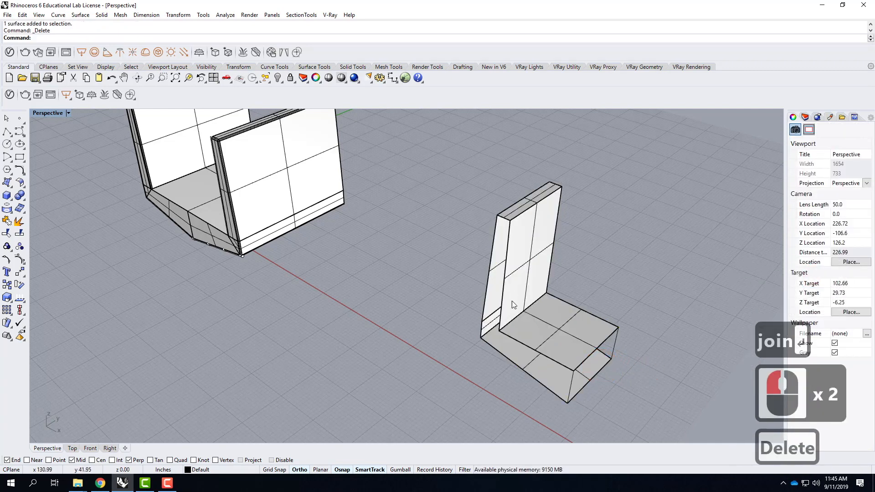
Close the near side of the backrest with a four-corner surface through its end points
{"action": "left_click", "coordinate": [5, 182]}
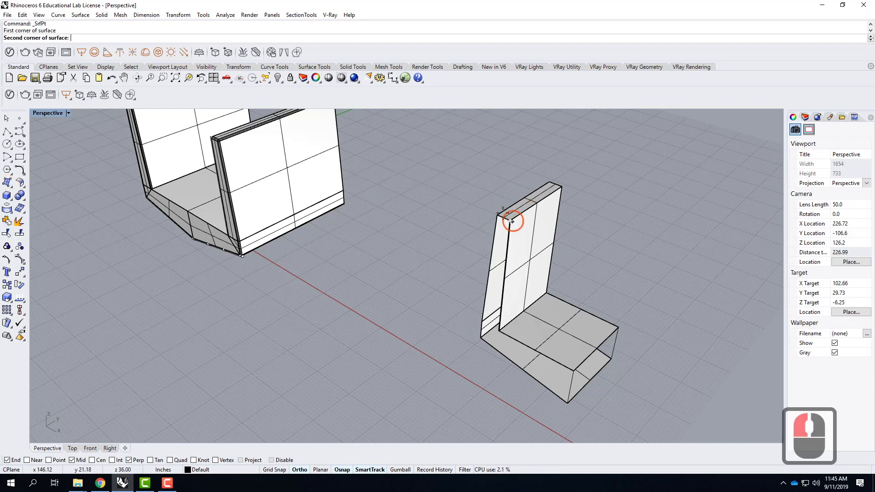
{"action": "left_click", "coordinate": [500, 212]}
{"action": "left_click", "coordinate": [499, 215]}
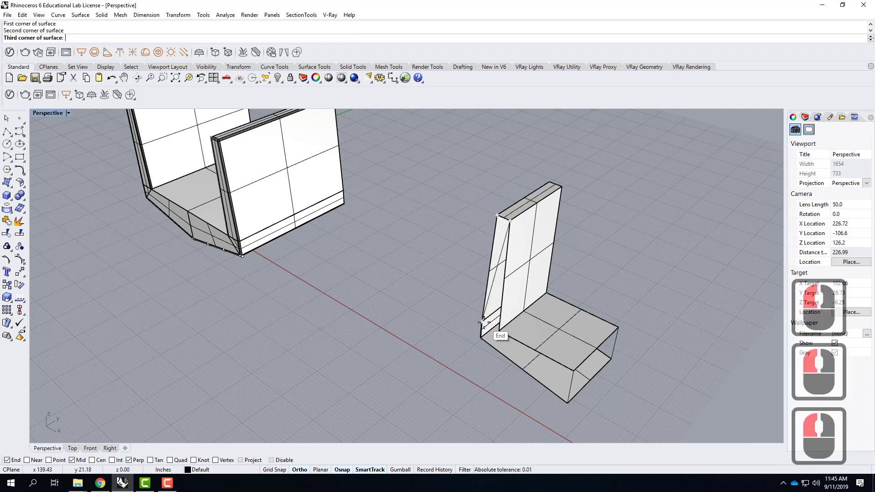
{"action": "left_click", "coordinate": [483, 322]}
{"action": "left_click", "coordinate": [498, 328]}
Fill the triangular gap at the backrest's lower side corner with a three-corner surface
{"action": "right_click", "coordinate": [496, 330]}
{"action": "left_click", "coordinate": [481, 334]}
{"action": "left_click", "coordinate": [484, 322]}
{"action": "left_click", "coordinate": [499, 331]}
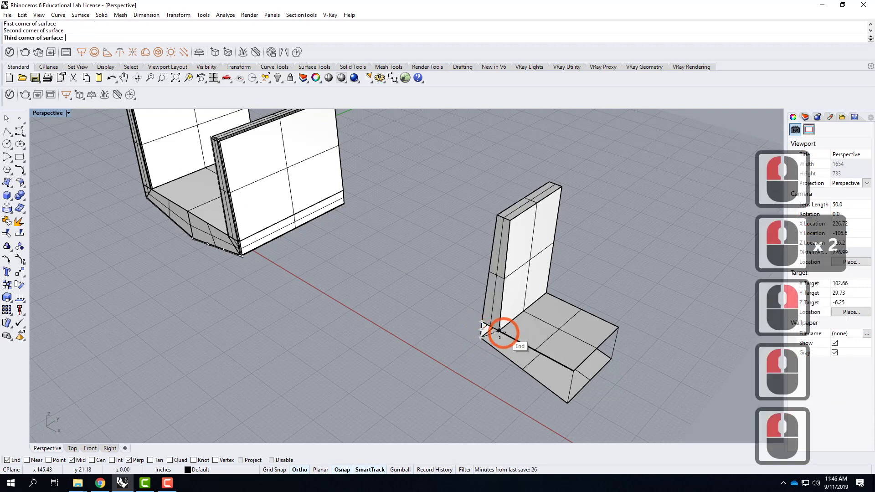
{"action": "left_click", "coordinate": [498, 335]}
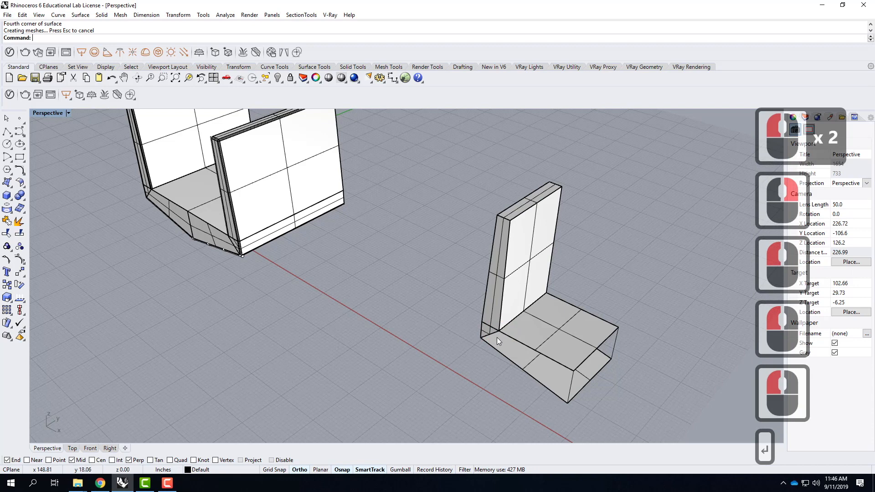
Close the near side of the seat with a four-corner surface through its end points
{"action": "right_click", "coordinate": [484, 336]}
{"action": "left_click", "coordinate": [483, 336]}
{"action": "left_click", "coordinate": [500, 330]}
{"action": "left_click", "coordinate": [573, 370]}
{"action": "left_click", "coordinate": [568, 403]}
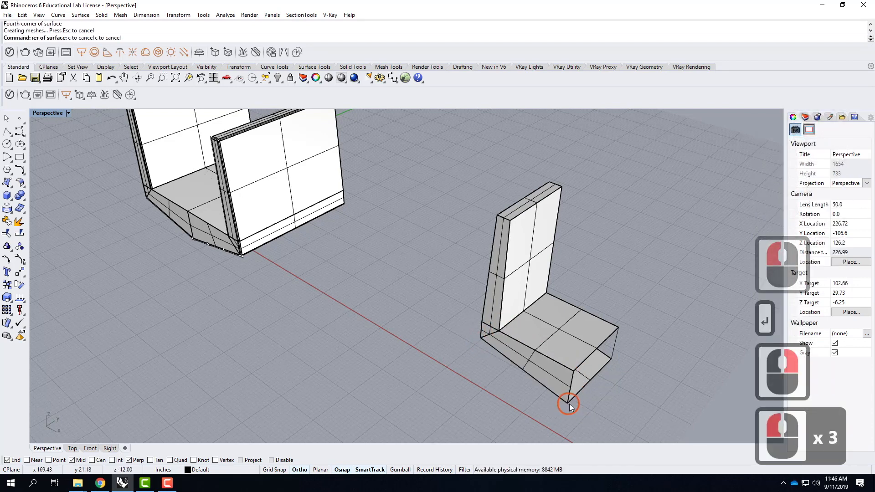
{"action": "right_click", "coordinate": [569, 404]}
{"action": "scroll", "coordinate": [568, 404], "scroll_direction": "down", "scroll_amount": 3}
{"action": "right_click_drag", "start_coordinate": [592, 365], "coordinate": [628, 324]}
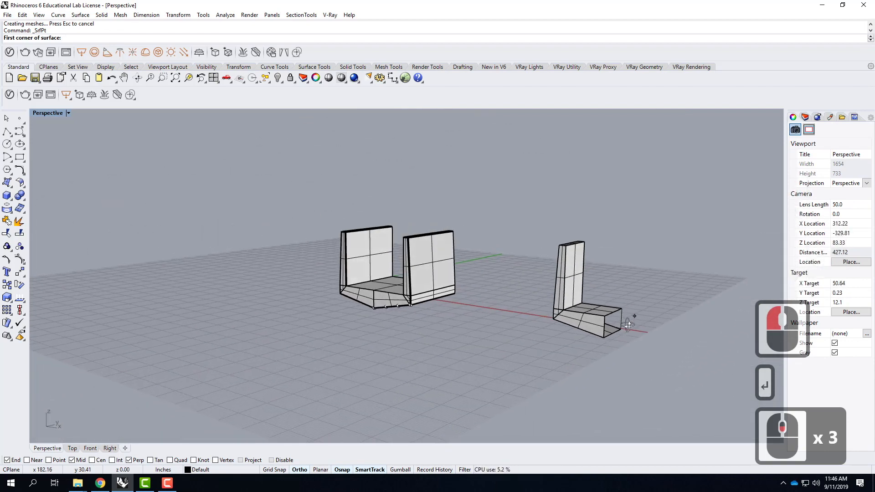
{"action": "scroll", "coordinate": [579, 259], "scroll_direction": "up", "scroll_amount": 5}
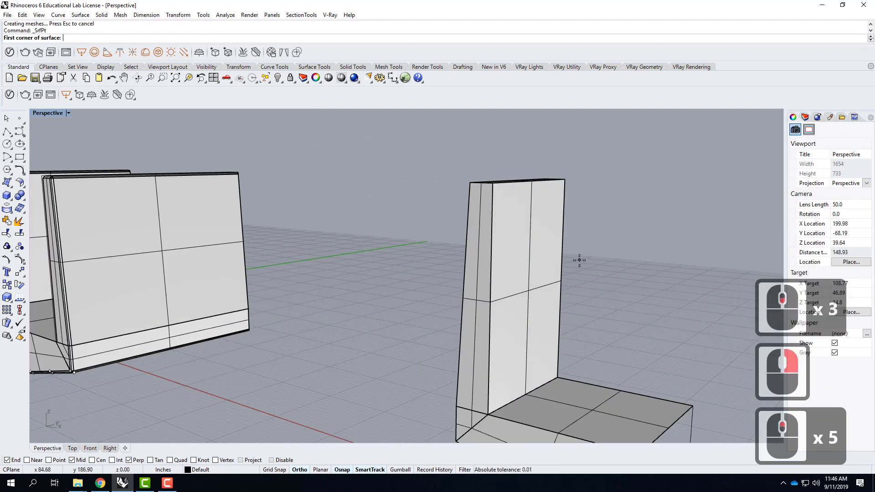
{"action": "type", "text": "chamfersr"}
{"action": "key", "text": "Escape"}
{"action": "key", "text": "Escape"}
{"action": "type", "text": "n"}
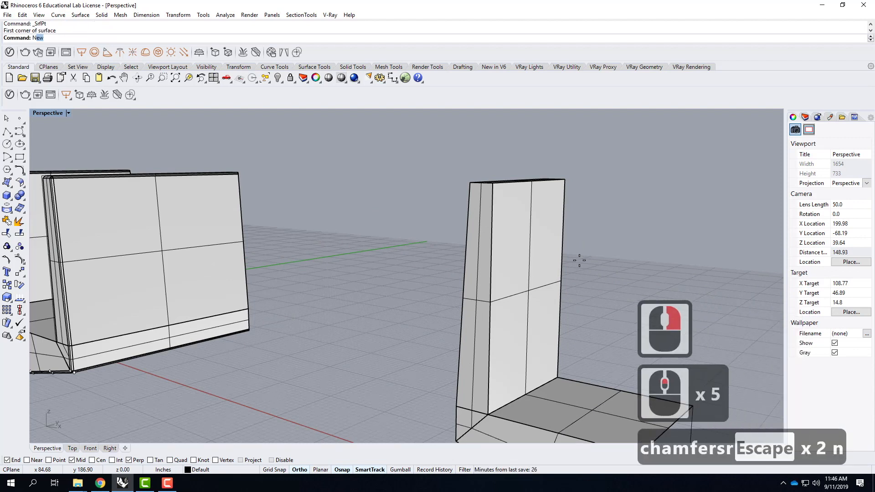
{"action": "key", "text": "BackSpace"}
{"action": "key", "text": "BackSpace"}
{"action": "key", "text": "BackSpace"}
{"action": "type", "text": "chamfer"}
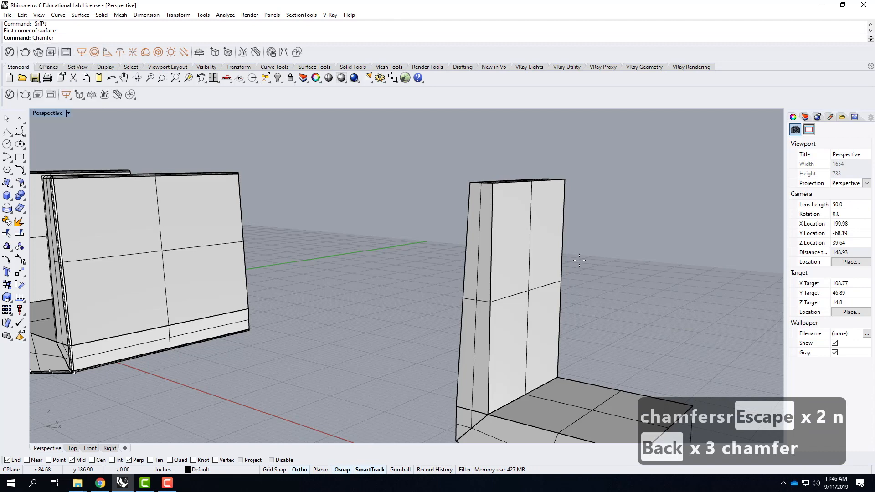
{"action": "key", "text": "Return"}
{"action": "key", "text": "Escape"}
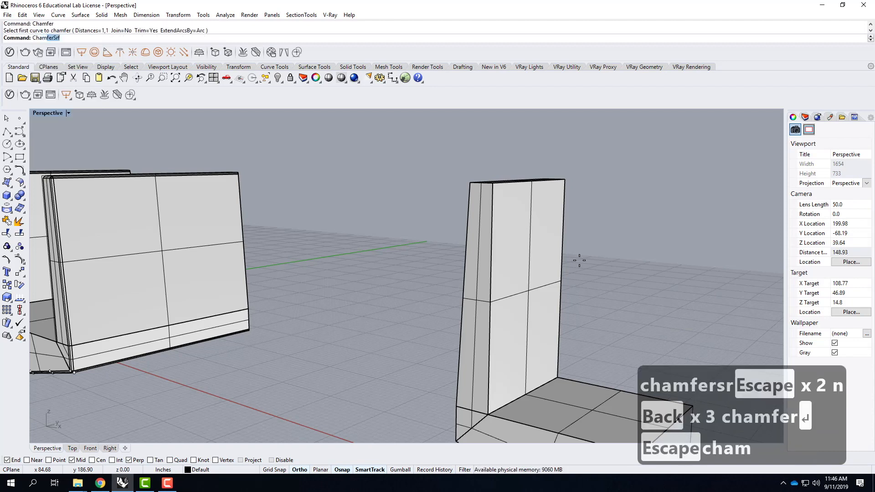
Chamfer the backrest's side surface against its front, rear and top faces with ChamferSrf distances of 0.50
{"action": "type", "text": "chamf"}
{"action": "key", "text": "Return"}
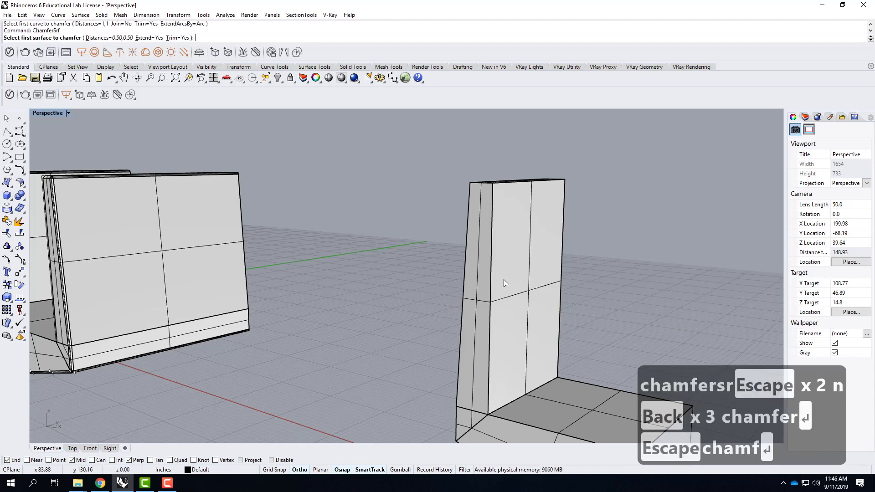
{"action": "left_click", "coordinate": [472, 279]}
{"action": "left_click", "coordinate": [472, 215]}
{"action": "right_click_drag", "start_coordinate": [472, 214], "coordinate": [566, 362]}
{"action": "right_click", "coordinate": [538, 371]}
{"action": "left_click", "coordinate": [538, 364]}
{"action": "left_click", "coordinate": [548, 331]}
{"action": "right_click", "coordinate": [598, 341]}
{"action": "left_click", "coordinate": [598, 342]}
{"action": "left_click", "coordinate": [588, 332]}
Chamfer the triangular corner piece against the rear face and the seat's side against its underside, using distances of 0.50
{"action": "scroll", "coordinate": [580, 409], "scroll_direction": "up", "scroll_amount": 10}
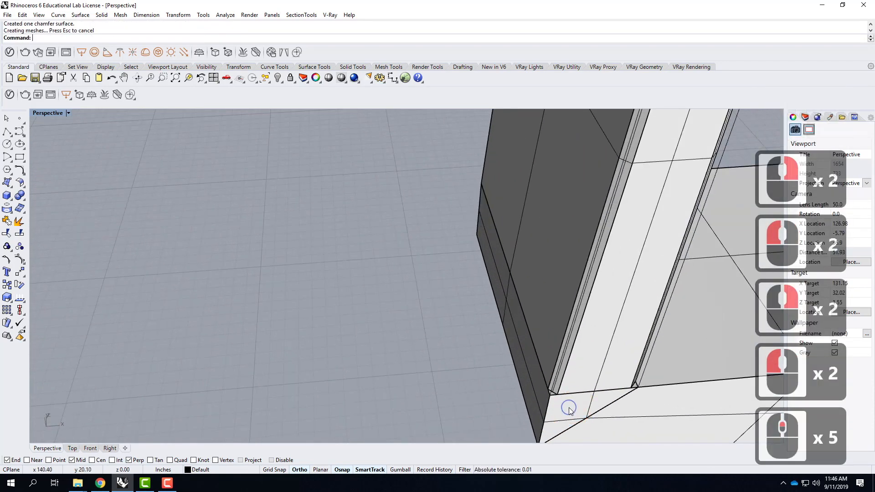
{"action": "right_click", "coordinate": [569, 408]}
{"action": "left_click", "coordinate": [570, 408]}
{"action": "left_click", "coordinate": [538, 391]}
{"action": "scroll", "coordinate": [447, 284], "scroll_direction": "down", "scroll_amount": 8}
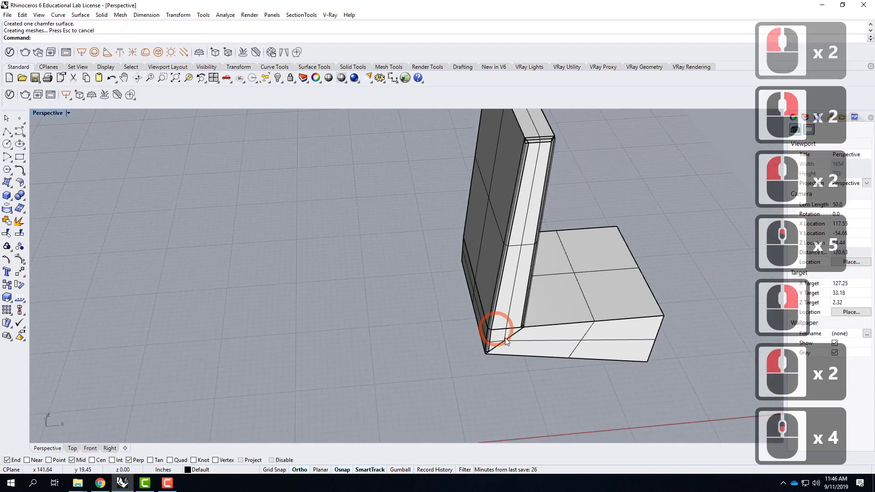
{"action": "scroll", "coordinate": [561, 350], "scroll_direction": "up", "scroll_amount": 3}
{"action": "right_click_drag", "start_coordinate": [561, 349], "coordinate": [581, 309]}
{"action": "right_click", "coordinate": [609, 335]}
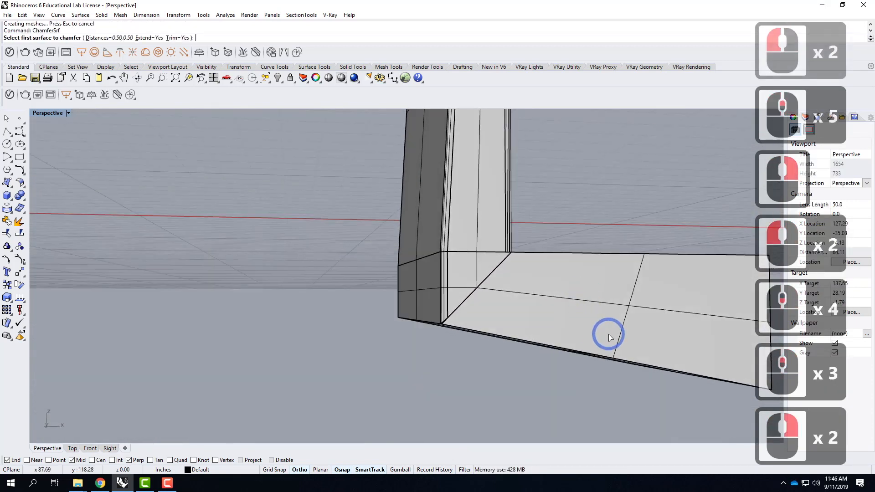
{"action": "right_click_drag", "start_coordinate": [610, 337], "coordinate": [610, 305]}
{"action": "left_click", "coordinate": [552, 365]}
{"action": "left_click", "coordinate": [538, 315]}
Chamfer the backrest's top face against its rear and front faces with distances of 0.50
{"action": "right_click_drag", "start_coordinate": [537, 314], "coordinate": [504, 388]}
{"action": "scroll", "coordinate": [513, 248], "scroll_direction": "down", "scroll_amount": 4}
{"action": "scroll", "coordinate": [519, 266], "scroll_direction": "up", "scroll_amount": 3}
{"action": "right_click", "coordinate": [523, 267]}
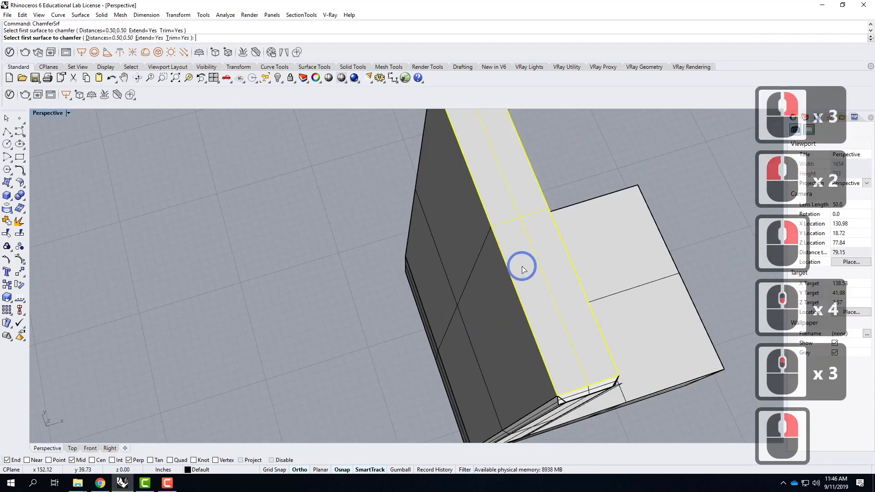
{"action": "left_click", "coordinate": [523, 269]}
{"action": "left_click", "coordinate": [496, 269]}
{"action": "right_click_drag", "start_coordinate": [545, 277], "coordinate": [471, 281]}
{"action": "right_click", "coordinate": [454, 261]}
{"action": "left_click", "coordinate": [454, 261]}
{"action": "left_click", "coordinate": [383, 237]}
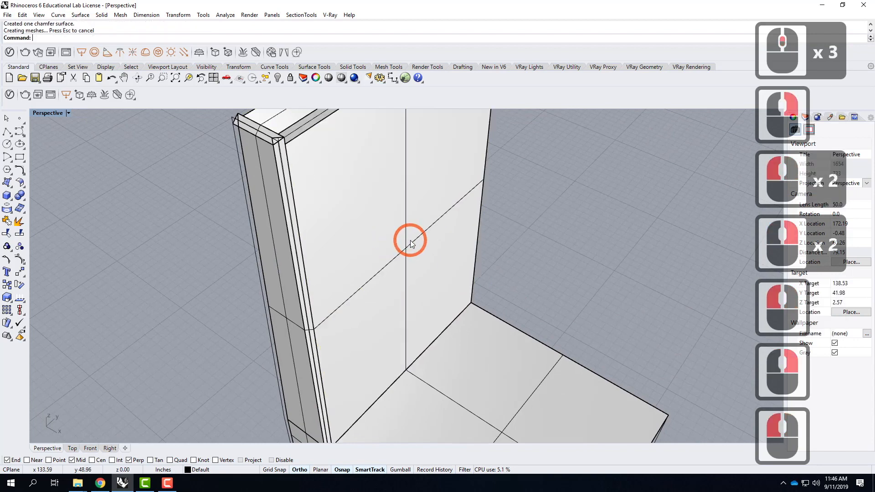
Draw a closed triangular polyline through the chamfer end points at the backrest's top front corner
{"action": "left_click", "coordinate": [7, 131]}
{"action": "scroll", "coordinate": [255, 233], "scroll_direction": "down", "scroll_amount": 3}
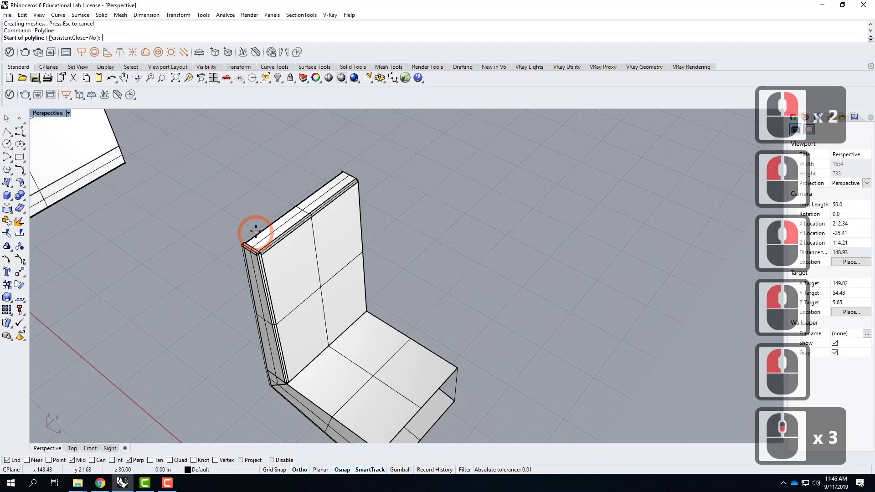
{"action": "scroll", "coordinate": [256, 232], "scroll_direction": "up", "scroll_amount": 5}
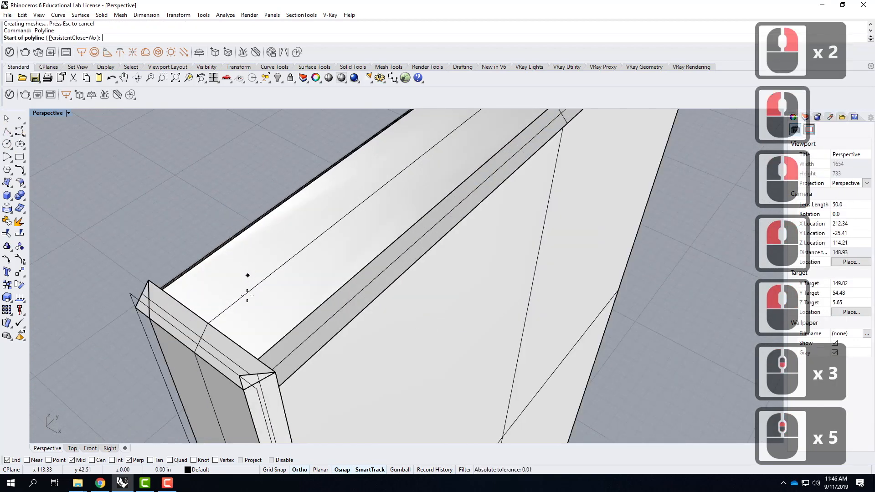
{"action": "left_click", "coordinate": [242, 389]}
{"action": "left_click", "coordinate": [258, 360]}
{"action": "left_click", "coordinate": [279, 387]}
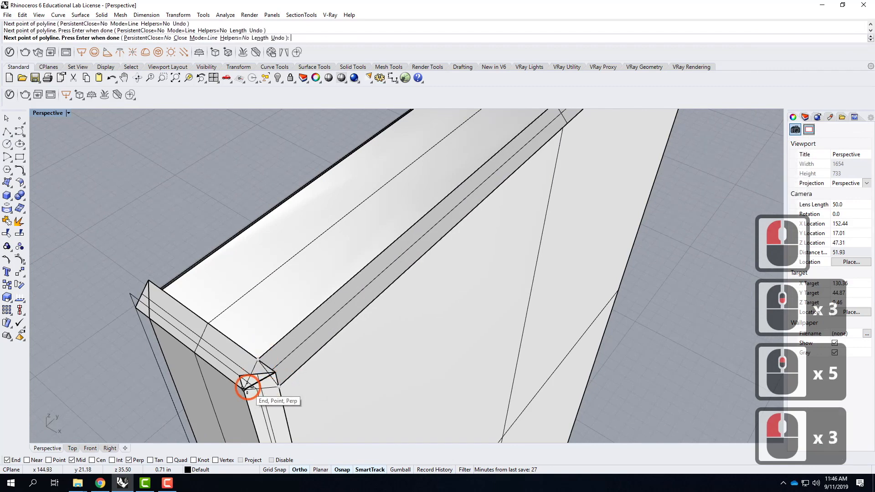
{"action": "left_click", "coordinate": [245, 387]}
Trim the overlapping chamfer ends at the backrest's top front corner using the triangular outline as the cutter
{"action": "left_click", "coordinate": [257, 370]}
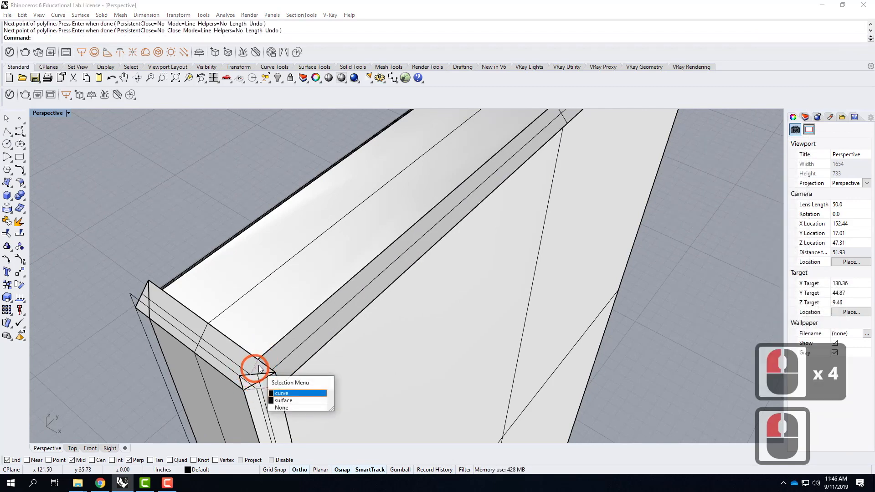
{"action": "left_click", "coordinate": [281, 393]}
{"action": "type", "text": "Z"}
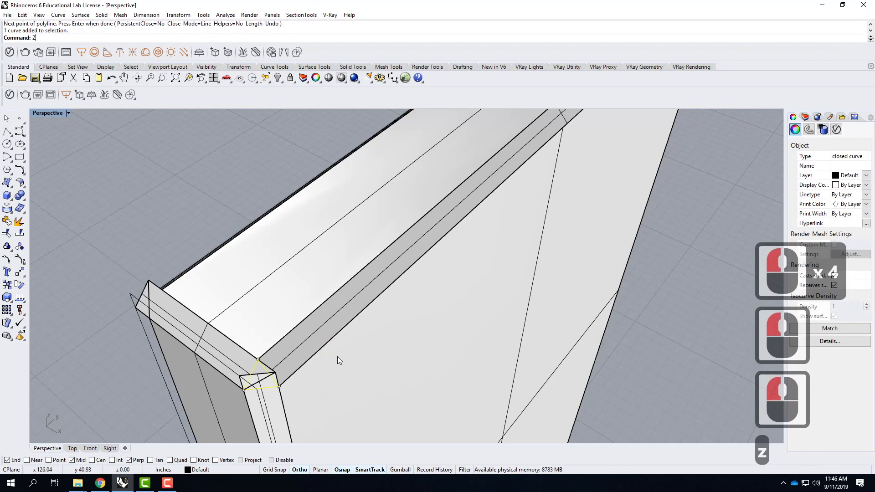
{"action": "key", "text": "Return"}
{"action": "type", "text": "s"}
{"action": "key", "text": "Return"}
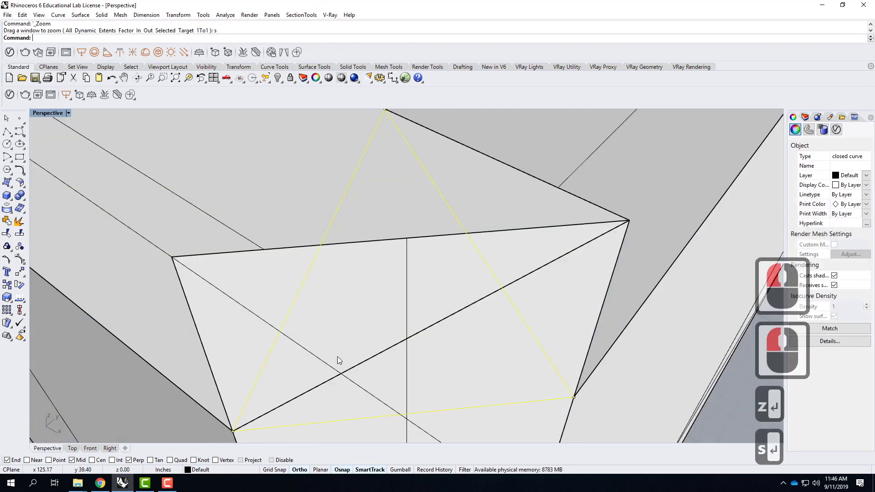
{"action": "scroll", "coordinate": [285, 274], "scroll_direction": "down", "scroll_amount": 5}
{"action": "type", "text": "trim"}
{"action": "key", "text": "Return"}
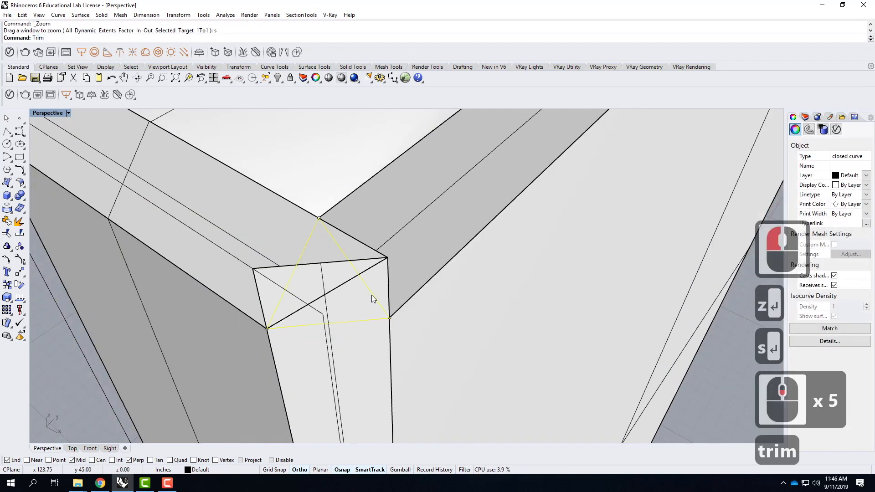
{"action": "left_click", "coordinate": [274, 273]}
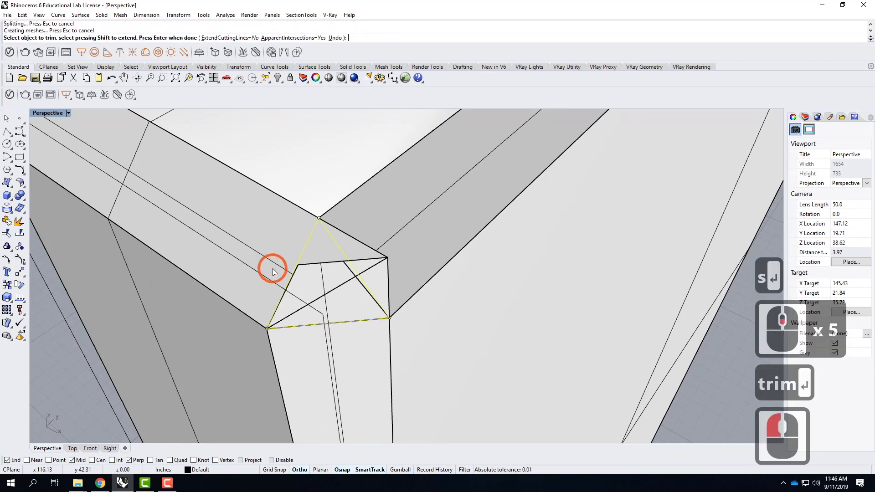
{"action": "left_click", "coordinate": [349, 265]}
{"action": "left_click", "coordinate": [371, 262]}
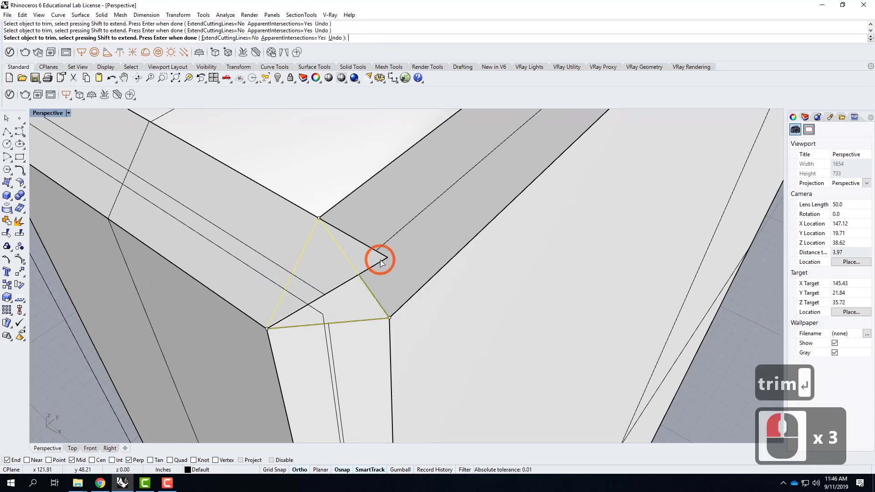
{"action": "left_click", "coordinate": [367, 254]}
{"action": "left_click", "coordinate": [365, 268]}
{"action": "scroll", "coordinate": [377, 264], "scroll_direction": "down", "scroll_amount": 4}
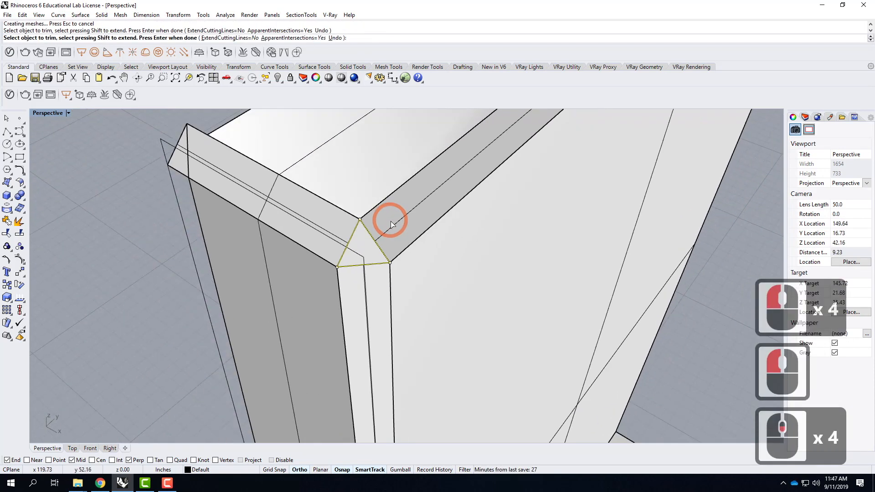
{"action": "key", "text": "Return"}
Fill the triangular outline with a Patch surface using 2 U and 2 V spans and automatic trim
{"action": "type", "text": "P"}
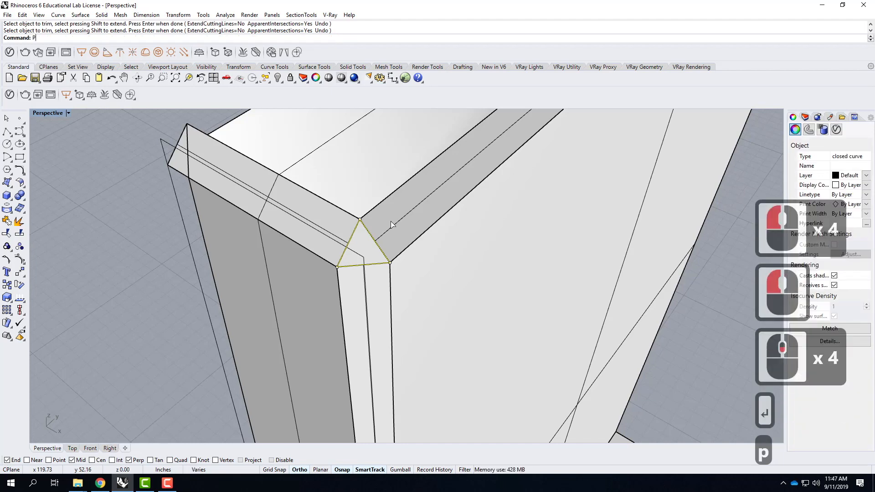
{"action": "type", "text": "atch"}
{"action": "key", "text": "Return"}
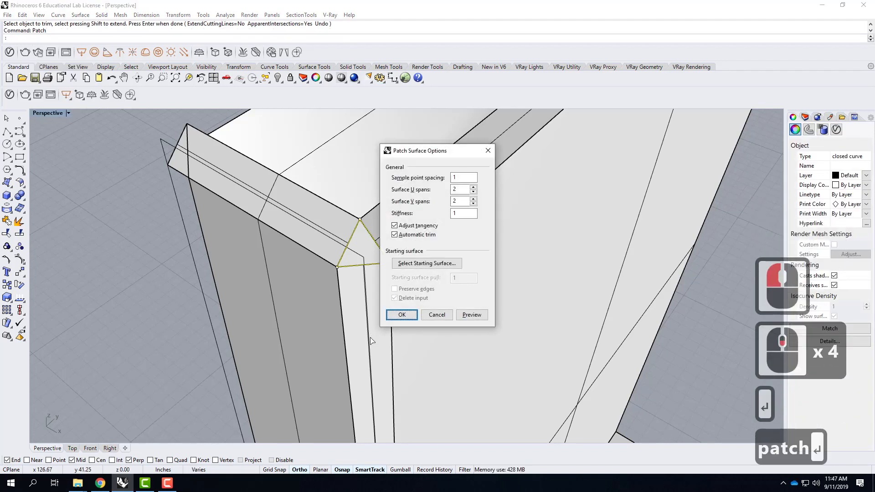
{"action": "left_click", "coordinate": [402, 314]}
Draw a closed triangular polyline through the chamfer end points at the backrest's top rear corner
{"action": "right_click_drag", "start_coordinate": [251, 270], "coordinate": [499, 148]}
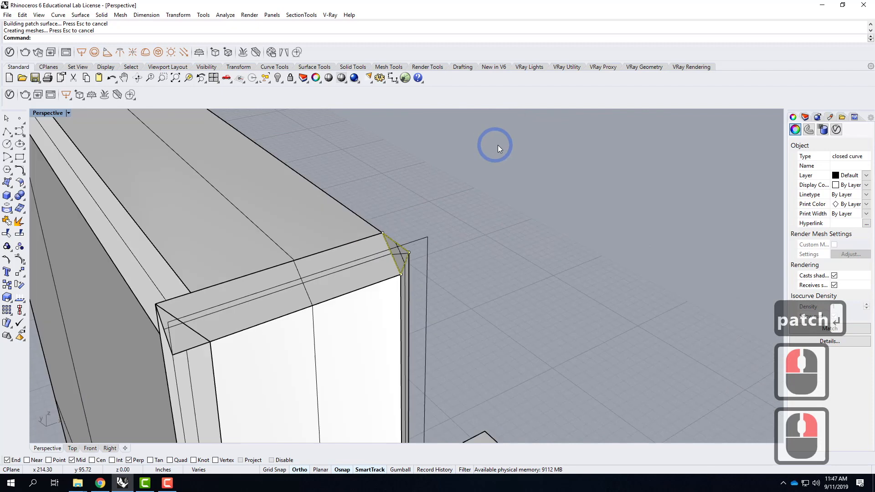
{"action": "scroll", "coordinate": [498, 148], "scroll_direction": "up", "scroll_amount": 4}
{"action": "scroll", "coordinate": [239, 182], "scroll_direction": "up", "scroll_amount": 4}
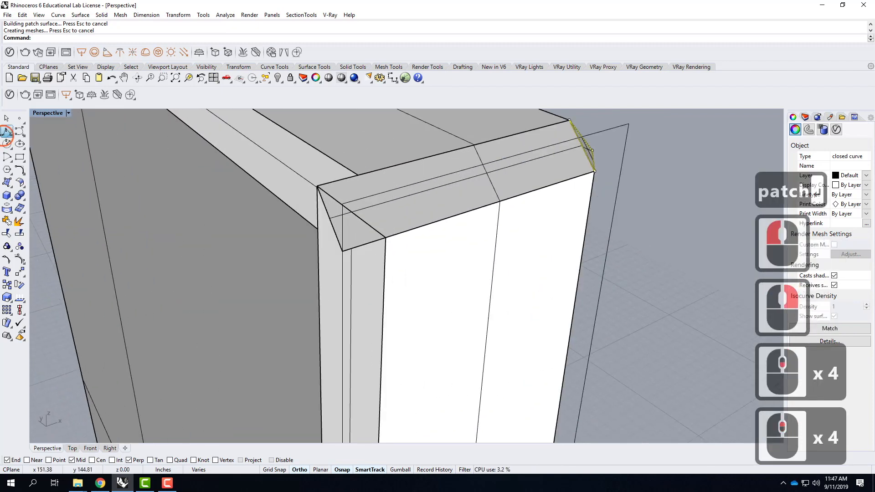
{"action": "left_click", "coordinate": [7, 132]}
{"action": "left_click", "coordinate": [318, 228]}
{"action": "left_click", "coordinate": [359, 175]}
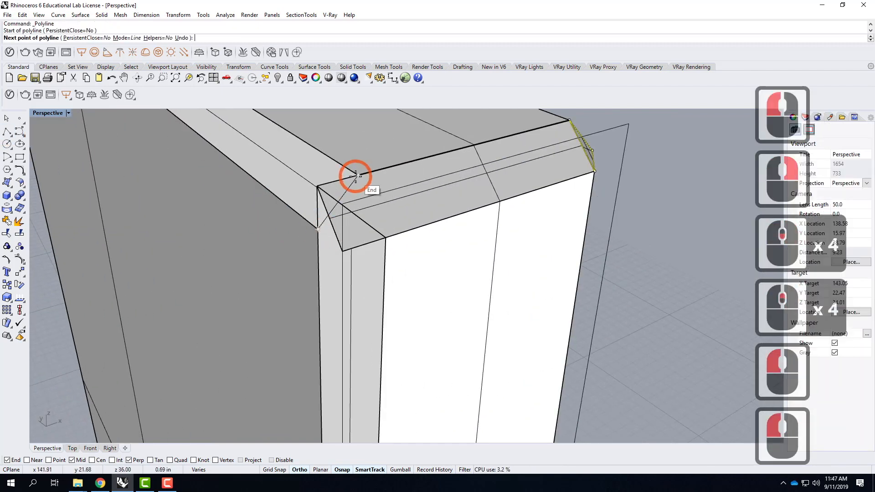
{"action": "left_click", "coordinate": [385, 236]}
{"action": "left_click", "coordinate": [317, 228]}
Close the triangular outline at the backrest's top rear corner and trim the overlapping chamfer ends with it
{"action": "left_click", "coordinate": [326, 236]}
{"action": "left_click", "coordinate": [401, 253]}
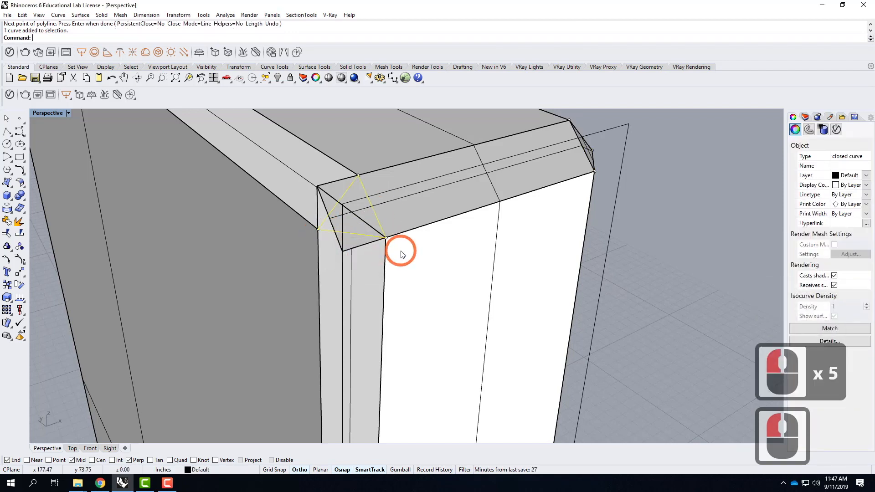
{"action": "type", "text": "trim"}
{"action": "key", "text": "Return"}
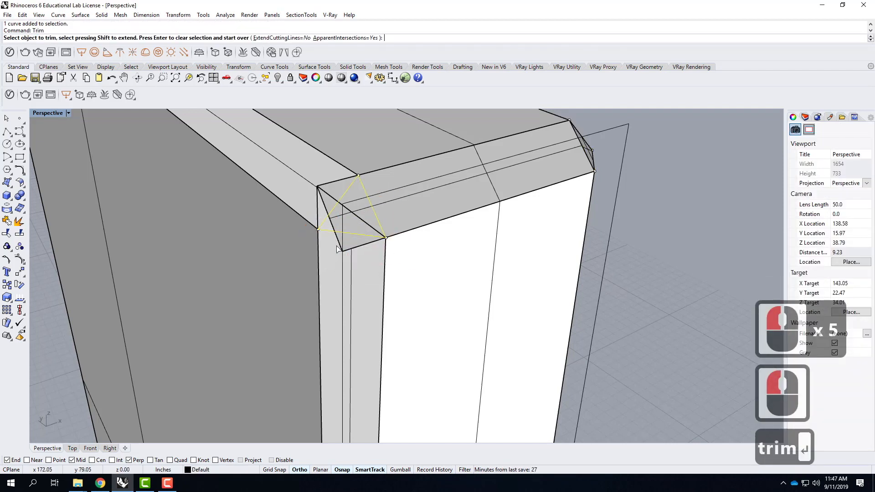
{"action": "left_click", "coordinate": [336, 221]}
{"action": "left_click", "coordinate": [334, 220]}
{"action": "left_click", "coordinate": [321, 193]}
{"action": "left_click", "coordinate": [354, 211]}
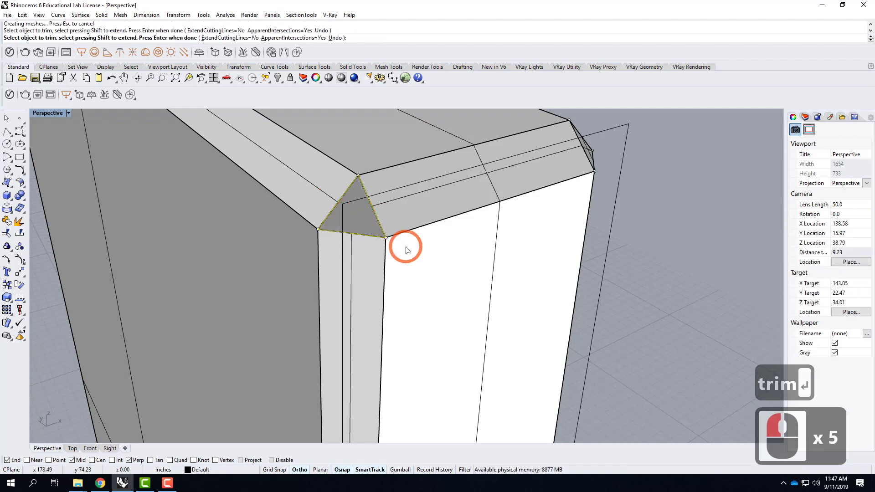
{"action": "key", "text": "Return"}
Fill the triangular opening at the backrest's top rear corner with a Patch surface
{"action": "type", "text": "P"}
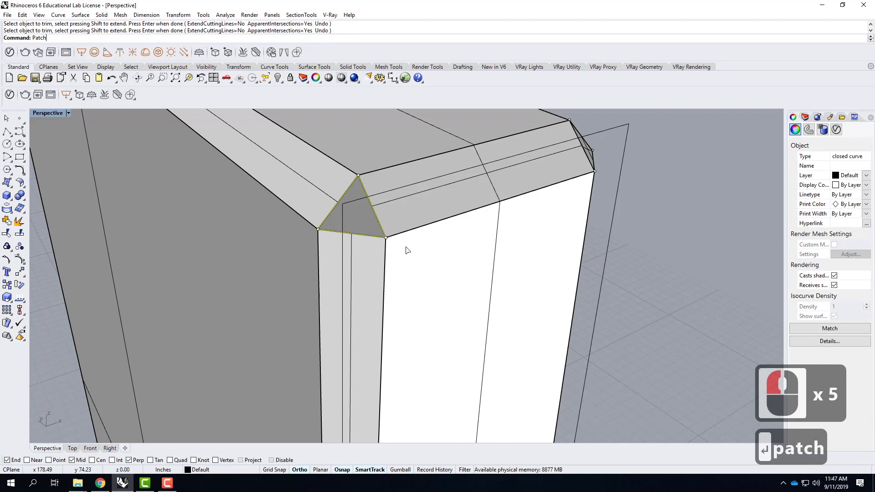
{"action": "type", "text": "atch"}
{"action": "key", "text": "Return"}
{"action": "key", "text": "Return"}
Untrim the mitred end edge of the bottom chamfer surface where it meets the vertical chamfer at the lower corner
{"action": "scroll", "coordinate": [383, 177], "scroll_direction": "down", "scroll_amount": 5}
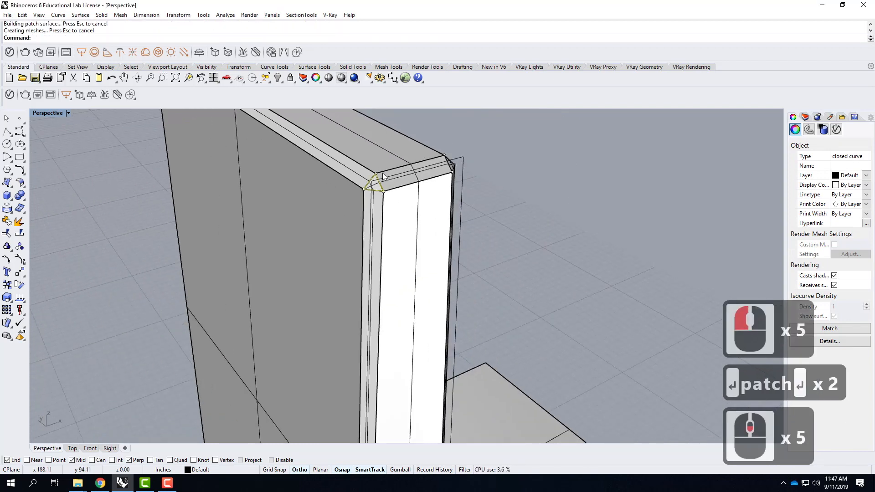
{"action": "scroll", "coordinate": [383, 177], "scroll_direction": "down", "scroll_amount": 9}
{"action": "scroll", "coordinate": [373, 348], "scroll_direction": "up", "scroll_amount": 11}
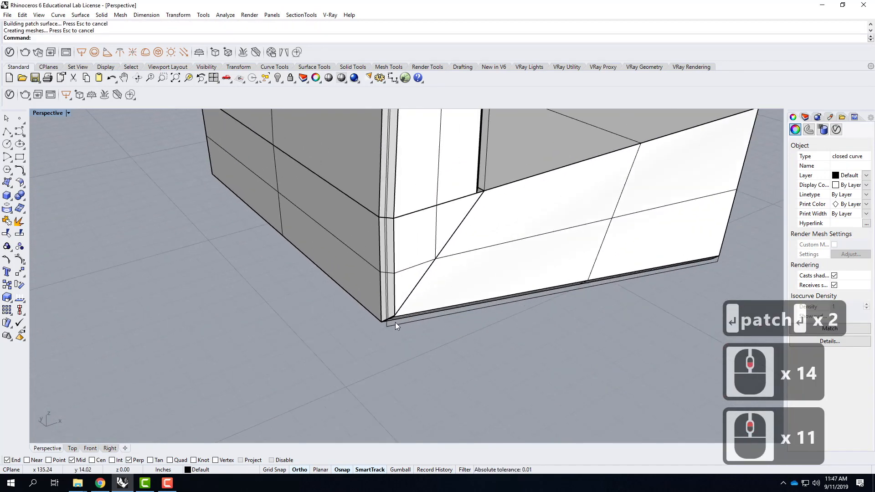
{"action": "scroll", "coordinate": [393, 321], "scroll_direction": "up", "scroll_amount": 10}
{"action": "right_click_drag", "start_coordinate": [455, 354], "coordinate": [437, 410]}
{"action": "scroll", "coordinate": [437, 410], "scroll_direction": "up", "scroll_amount": 6}
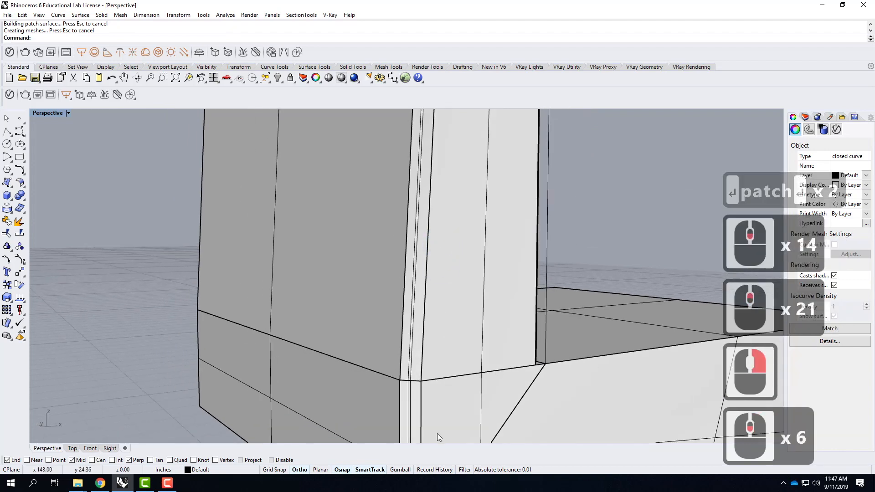
{"action": "scroll", "coordinate": [449, 256], "scroll_direction": "down", "scroll_amount": 9}
{"action": "scroll", "coordinate": [439, 387], "scroll_direction": "up", "scroll_amount": 12}
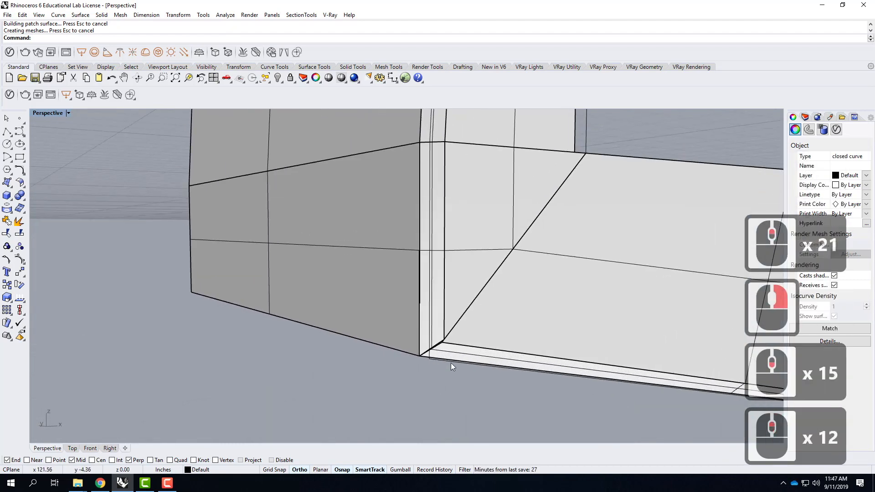
{"action": "scroll", "coordinate": [450, 365], "scroll_direction": "up", "scroll_amount": 6}
{"action": "left_click", "coordinate": [445, 352]}
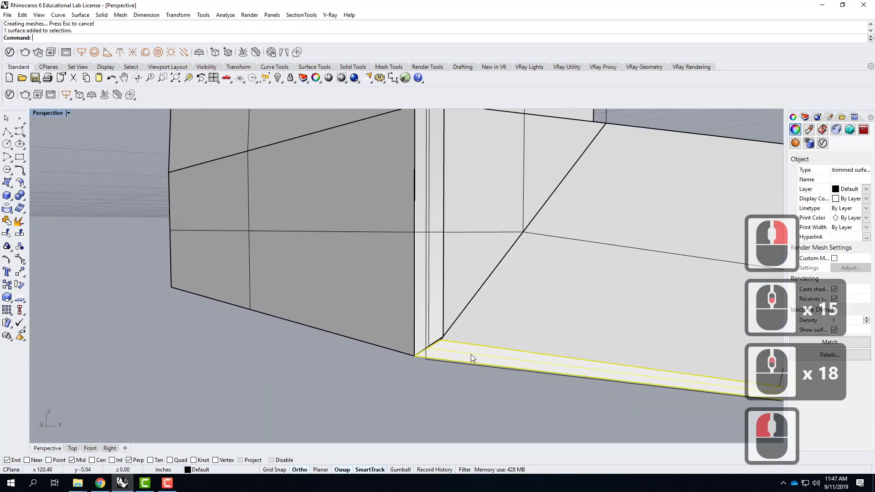
{"action": "type", "text": "untri"}
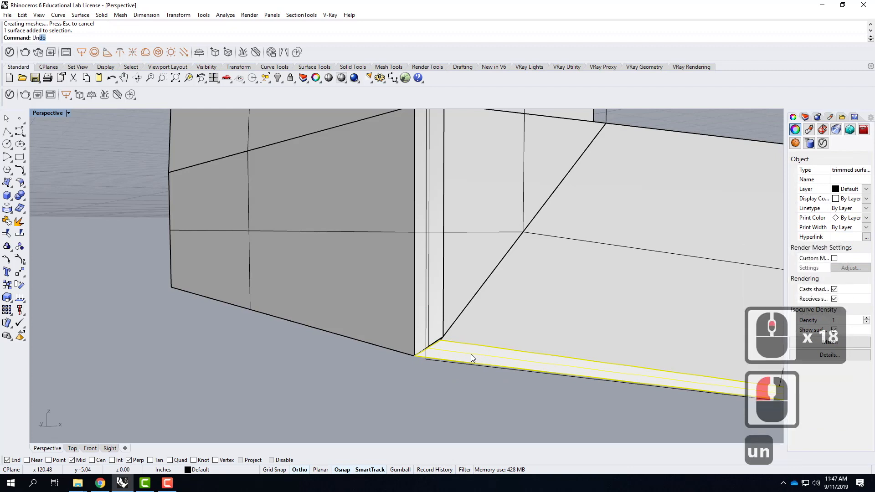
{"action": "type", "text": "m"}
{"action": "key", "text": "Return"}
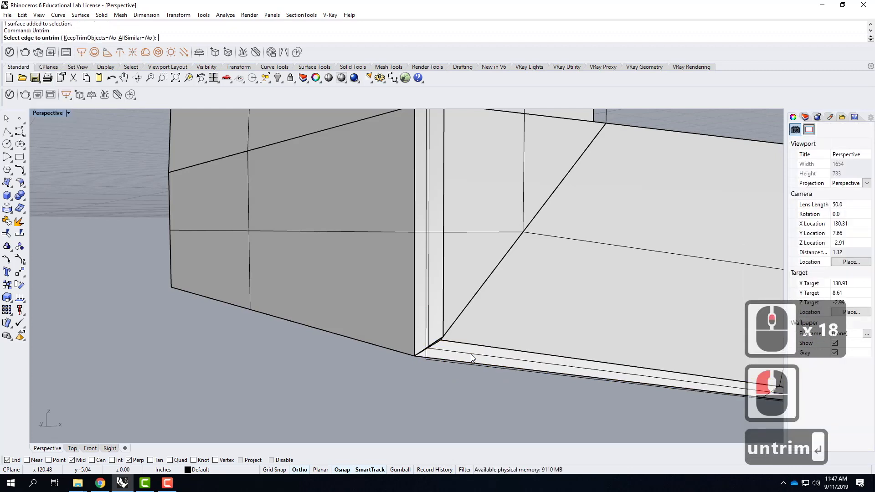
{"action": "left_click", "coordinate": [438, 342]}
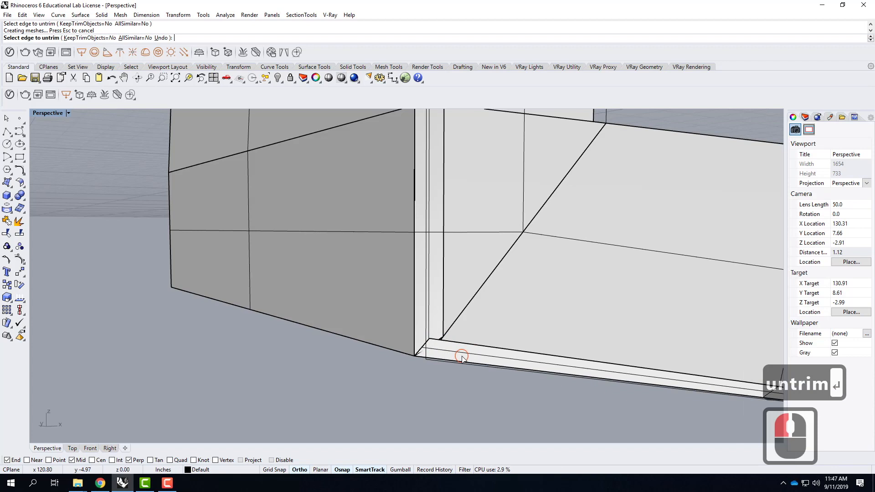
{"action": "left_click", "coordinate": [416, 354]}
{"action": "left_click", "coordinate": [416, 354]}
{"action": "key", "text": "Return"}
Show the bottom chamfer's control points and move its inner end point onto the vertical chamfer's lower corner
{"action": "left_click", "coordinate": [474, 361]}
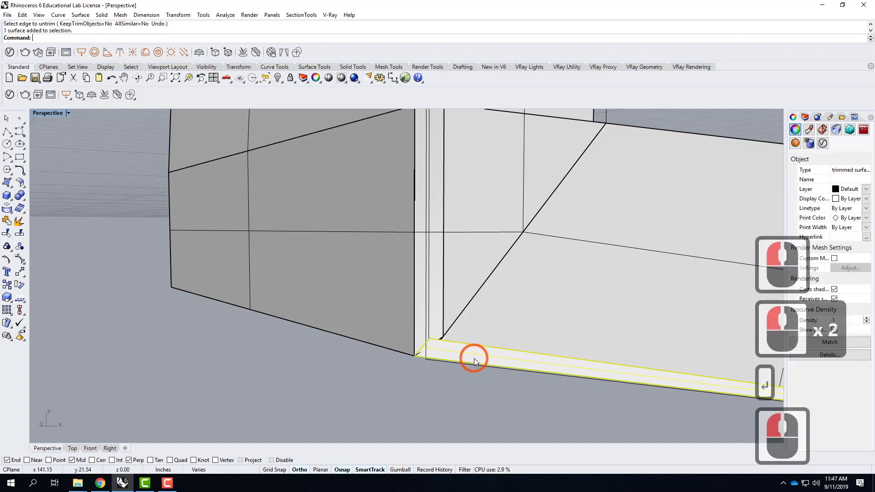
{"action": "left_click", "coordinate": [18, 260]}
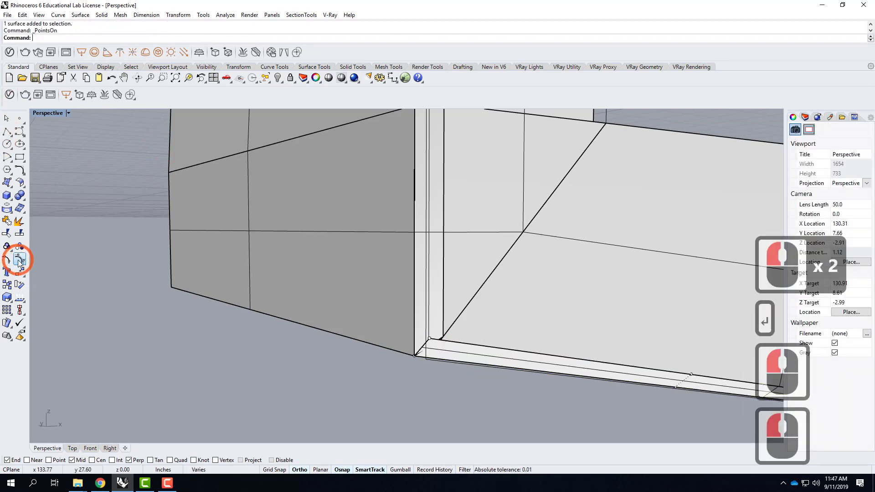
{"action": "left_click", "coordinate": [430, 340]}
{"action": "type", "text": "move"}
{"action": "key", "text": "Return"}
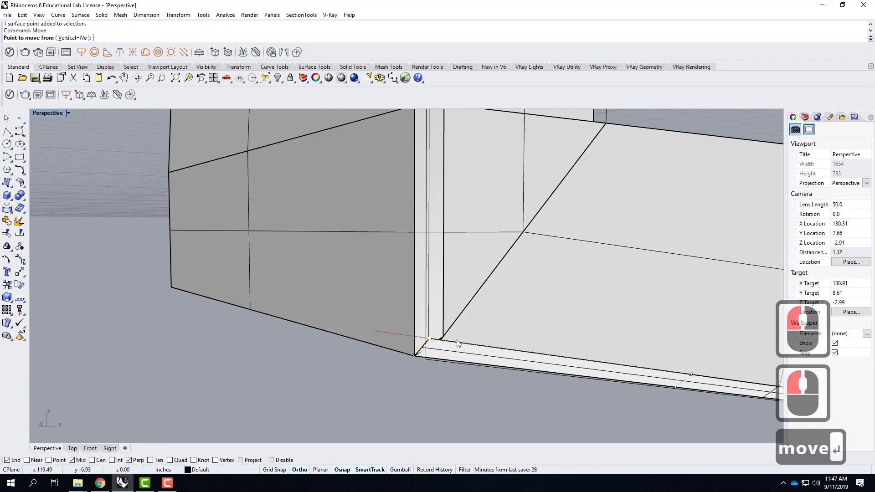
{"action": "left_click", "coordinate": [429, 339]}
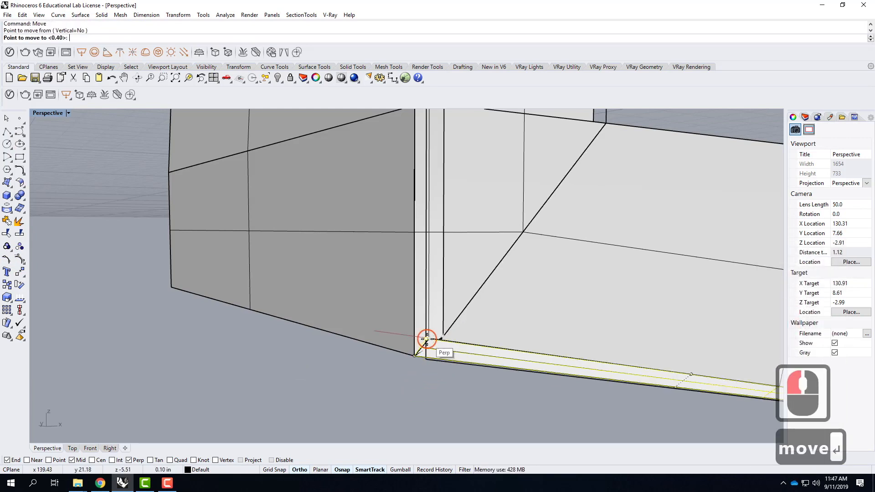
{"action": "left_click", "coordinate": [481, 390]}
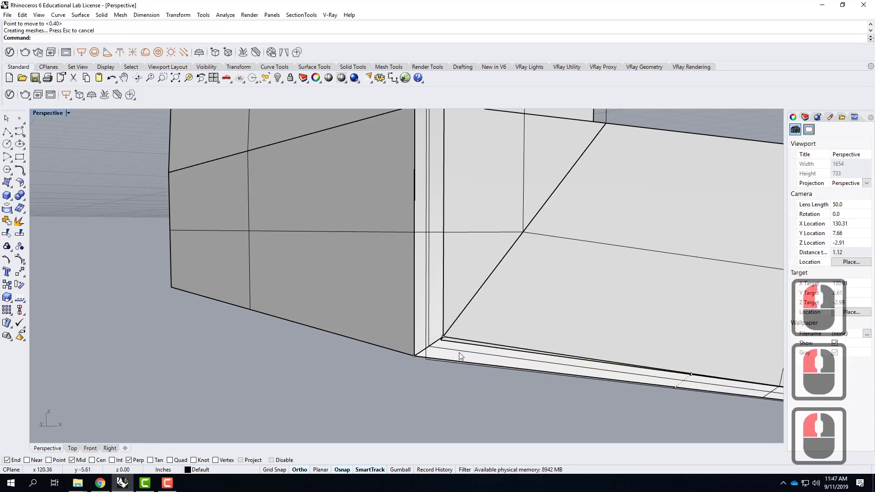
Trim the excess side surface along the bottom chamfer using the chamfer as the cutter, and clear the selection and control points
{"action": "left_click", "coordinate": [461, 350]}
{"action": "type", "text": "tr"}
{"action": "key", "text": "Return"}
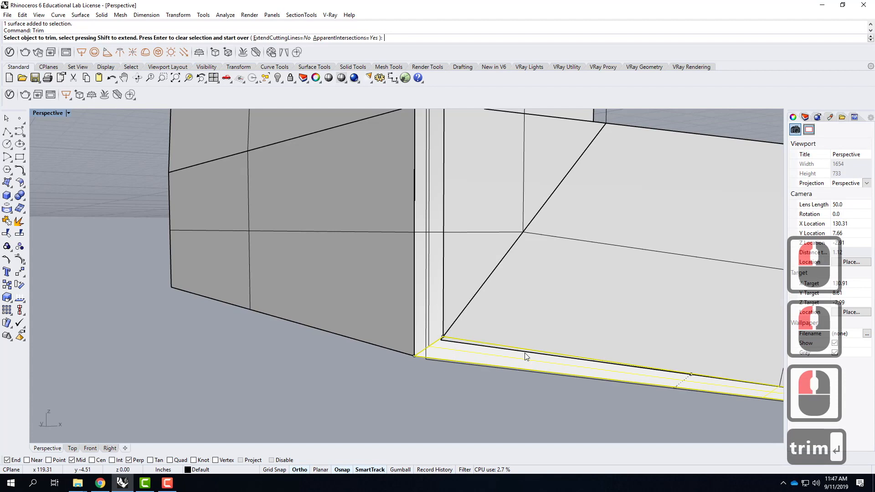
{"action": "left_click", "coordinate": [516, 354]}
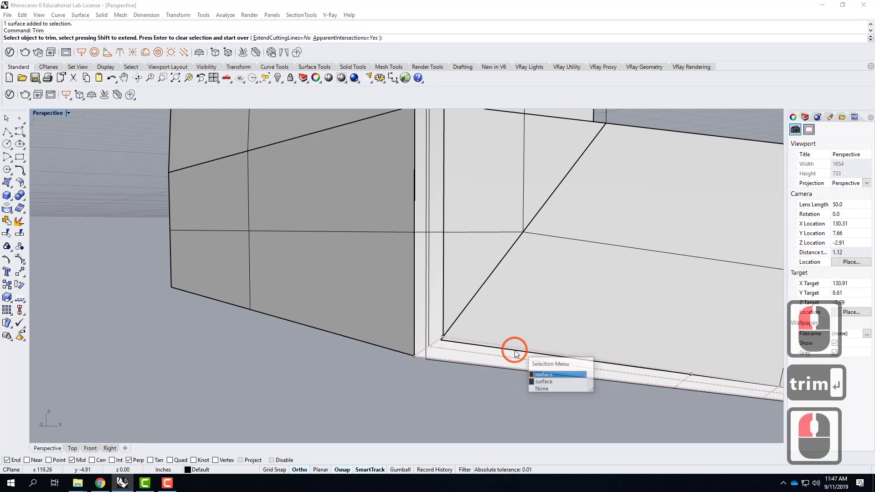
{"action": "left_click", "coordinate": [547, 382]}
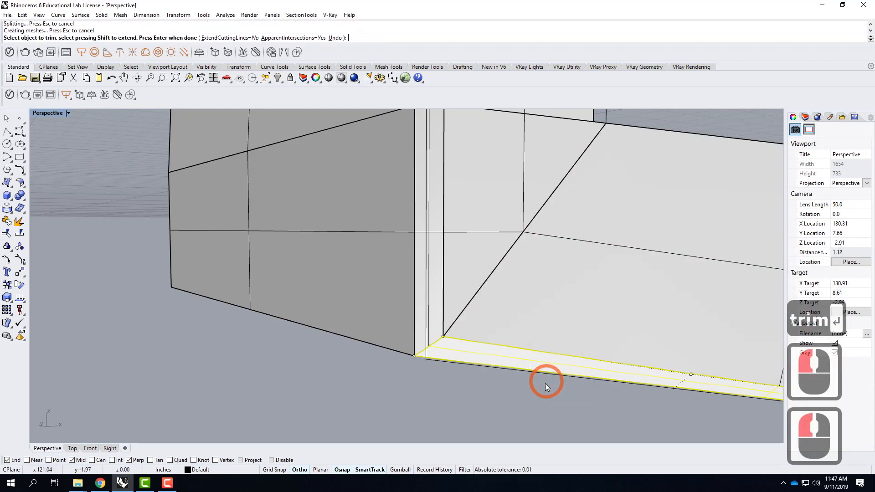
{"action": "scroll", "coordinate": [348, 390], "scroll_direction": "down", "scroll_amount": 4}
{"action": "left_click", "coordinate": [442, 393]}
{"action": "scroll", "coordinate": [341, 370], "scroll_direction": "down", "scroll_amount": 9}
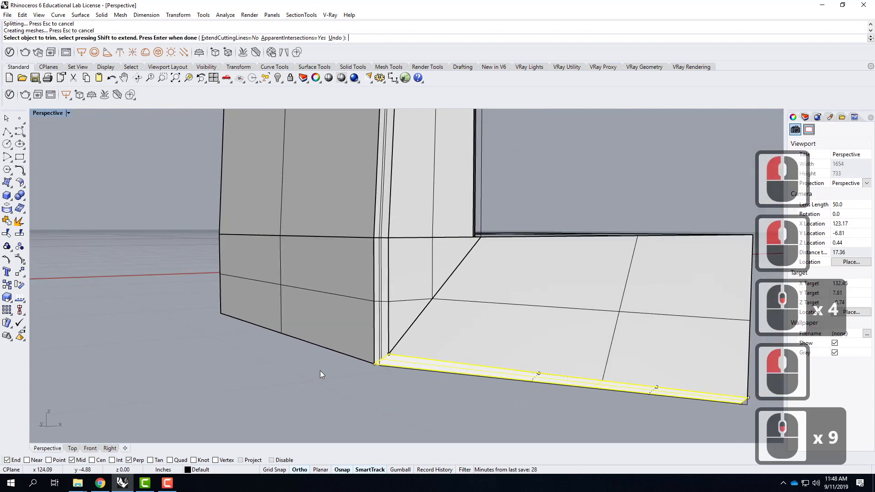
{"action": "key", "text": "Return"}
{"action": "scroll", "coordinate": [308, 360], "scroll_direction": "down", "scroll_amount": 5}
{"action": "scroll", "coordinate": [306, 359], "scroll_direction": "down", "scroll_amount": 3}
{"action": "right_click_drag", "start_coordinate": [480, 352], "coordinate": [469, 377]}
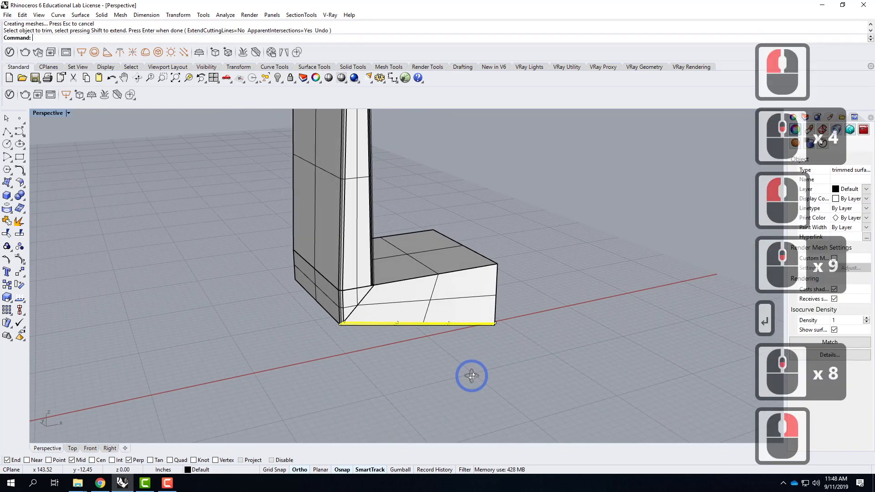
{"action": "left_click", "coordinate": [447, 359]}
{"action": "key", "text": "Escape"}
{"action": "key", "text": "Escape"}
Mirror a copy of the whole L-shaped form across its unchamfered far side, starting the mirror plane at the seat's corner
{"action": "right_click_drag", "start_coordinate": [597, 357], "coordinate": [614, 375]}
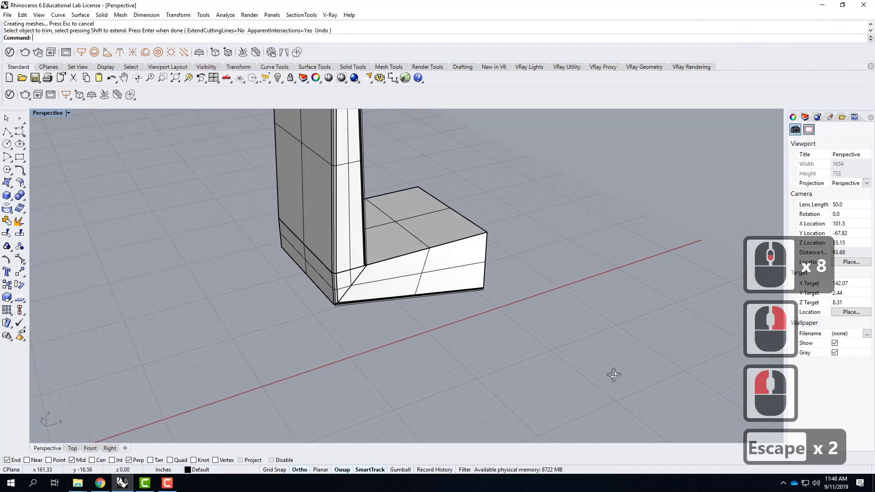
{"action": "scroll", "coordinate": [392, 378], "scroll_direction": "down", "scroll_amount": 5}
{"action": "right_click_drag", "start_coordinate": [484, 383], "coordinate": [438, 360]}
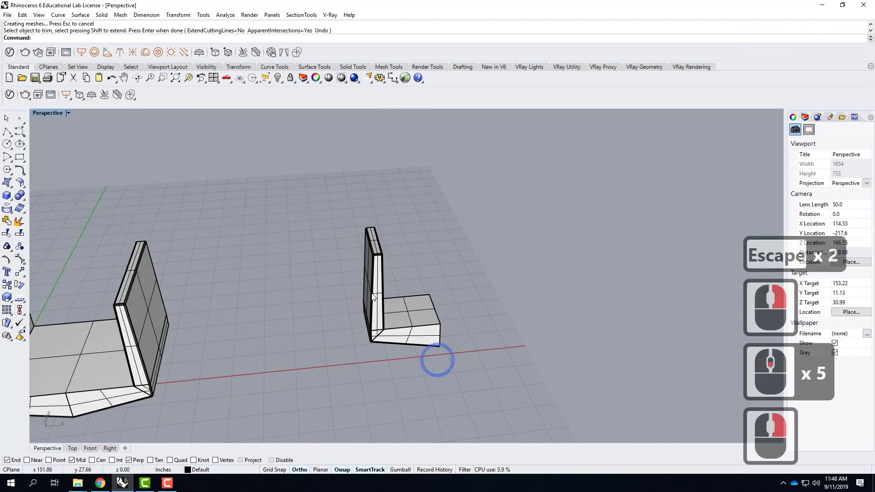
{"action": "left_click_drag", "start_coordinate": [316, 182], "coordinate": [505, 407]}
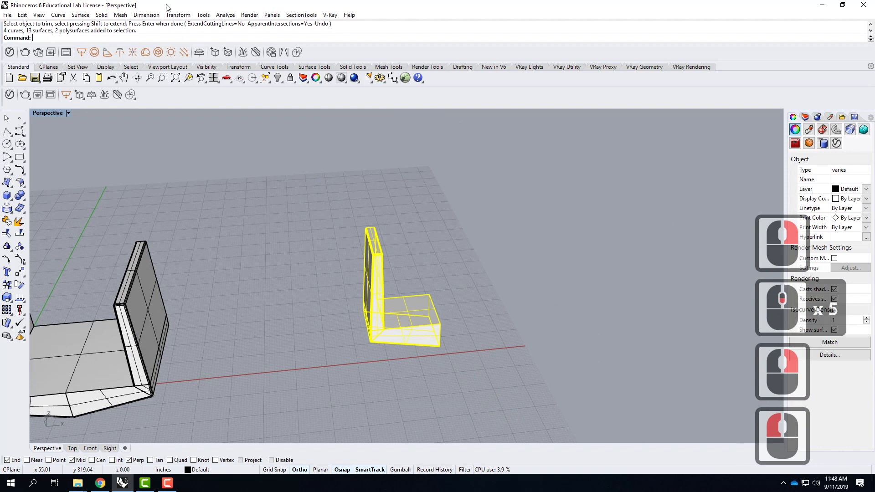
{"action": "left_click", "coordinate": [177, 15]}
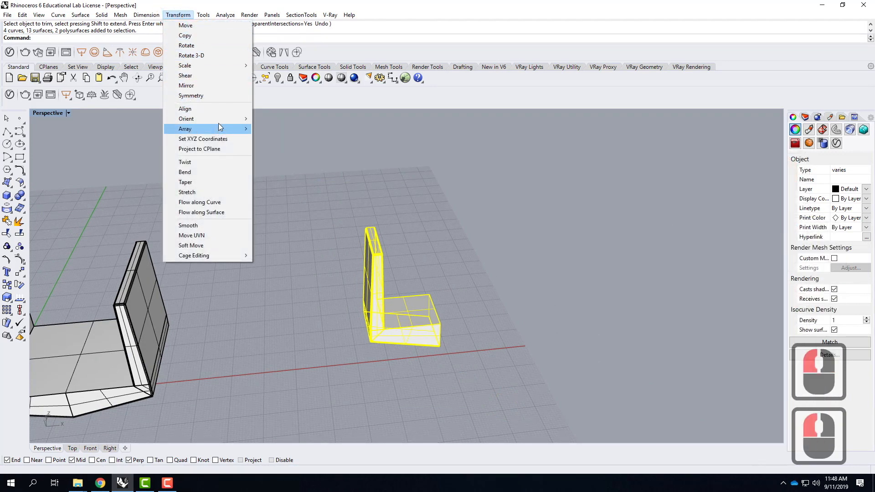
{"action": "left_click", "coordinate": [220, 89]}
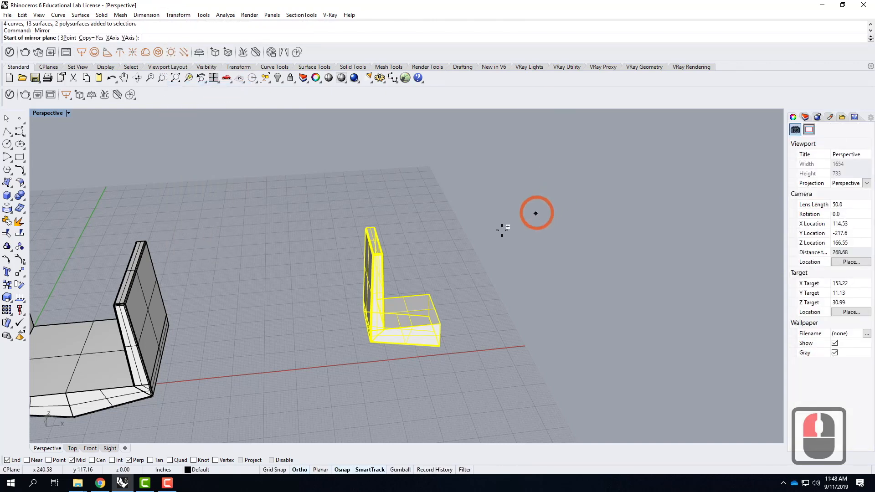
{"action": "left_click", "coordinate": [429, 295]}
{"action": "right_click_drag", "start_coordinate": [427, 296], "coordinate": [352, 254]}
{"action": "left_click", "coordinate": [363, 224]}
{"action": "left_click", "coordinate": [391, 160]}
Mirror a copy of the combined L-shaped forms across the seat's open end edge to complete a U-shaped form
{"action": "left_click_drag", "start_coordinate": [366, 139], "coordinate": [558, 382]}
{"action": "right_click", "coordinate": [512, 272]}
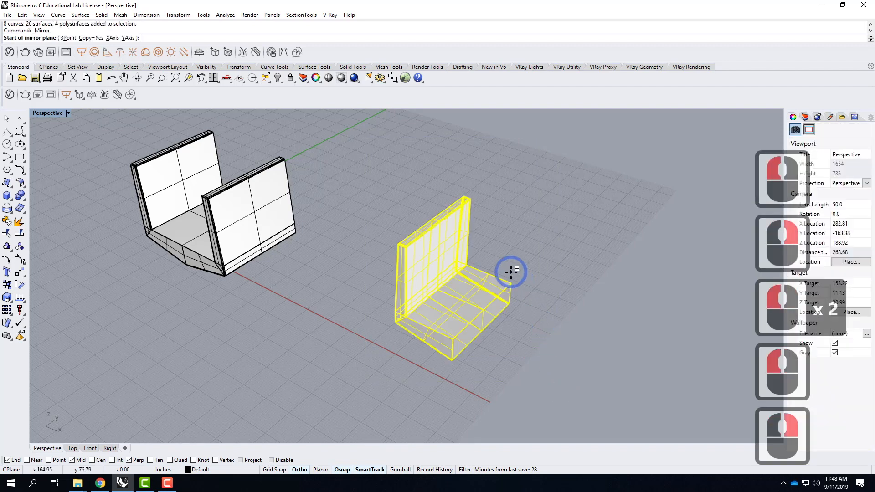
{"action": "left_click", "coordinate": [511, 283]}
{"action": "left_click", "coordinate": [363, 377]}
{"action": "left_click", "coordinate": [354, 384]}
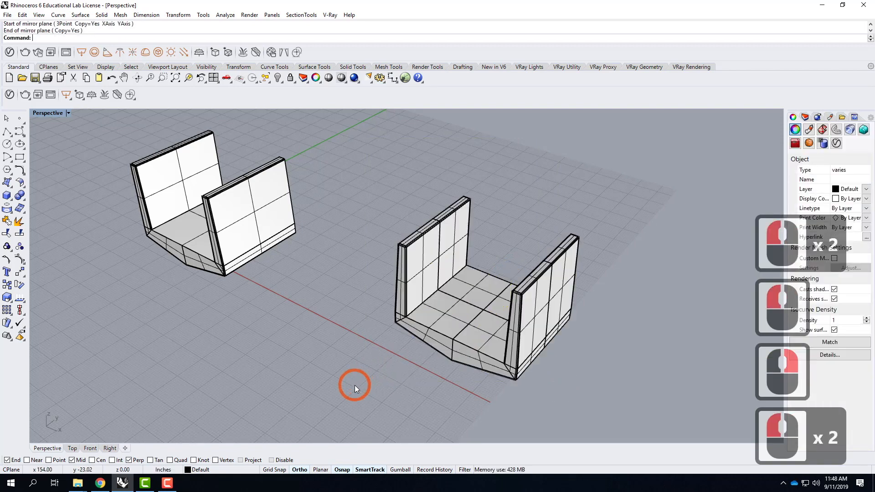
{"action": "left_click", "coordinate": [431, 382]}
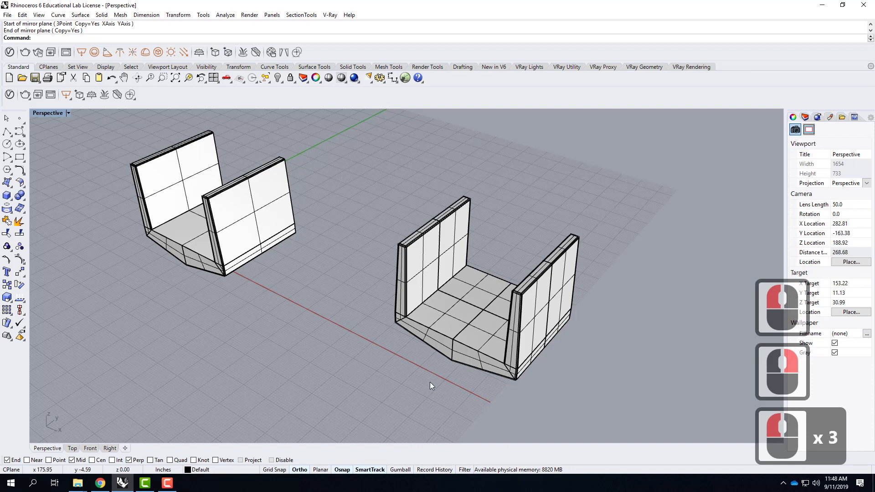
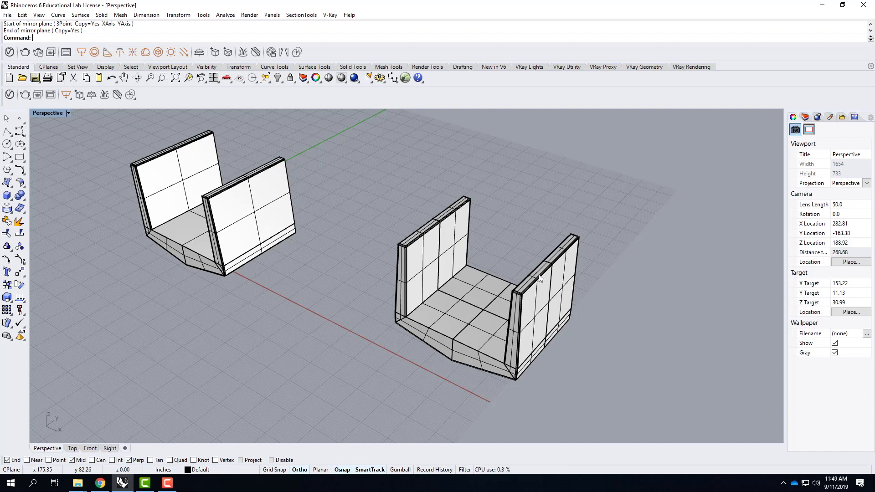
Add a V-Ray infinite plane as the ground
{"action": "scroll", "coordinate": [615, 221], "scroll_direction": "down", "scroll_amount": 3}
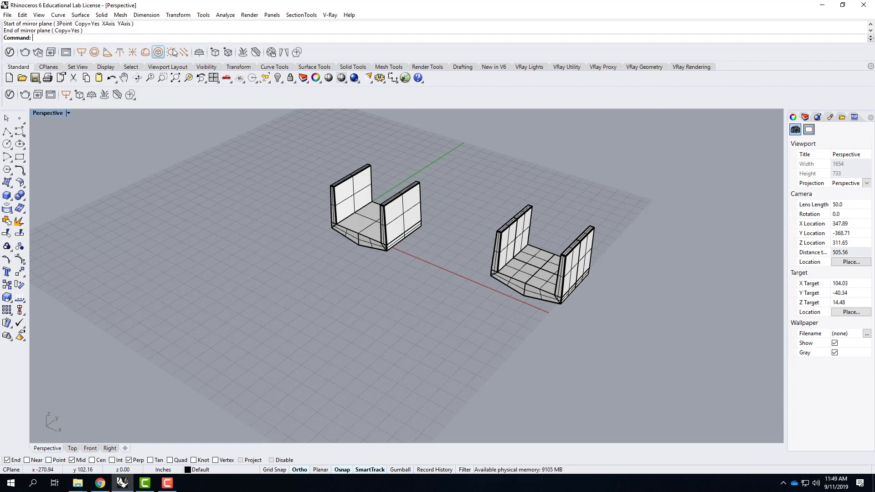
{"action": "left_click", "coordinate": [199, 53]}
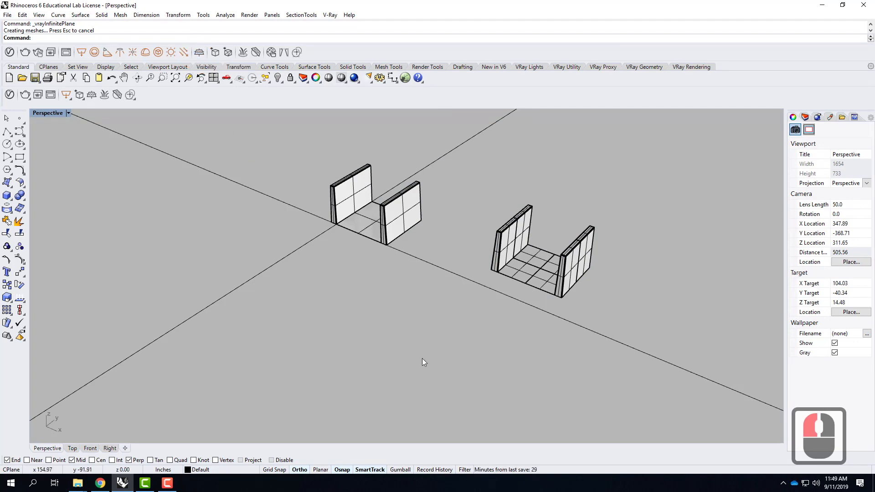
Move both U-shaped pieces vertically upward with the vertical Move option so they sit above the ground plane, and clear the selection
{"action": "right_click_drag", "start_coordinate": [526, 321], "coordinate": [539, 269]}
{"action": "left_click_drag", "start_coordinate": [264, 176], "coordinate": [667, 426]}
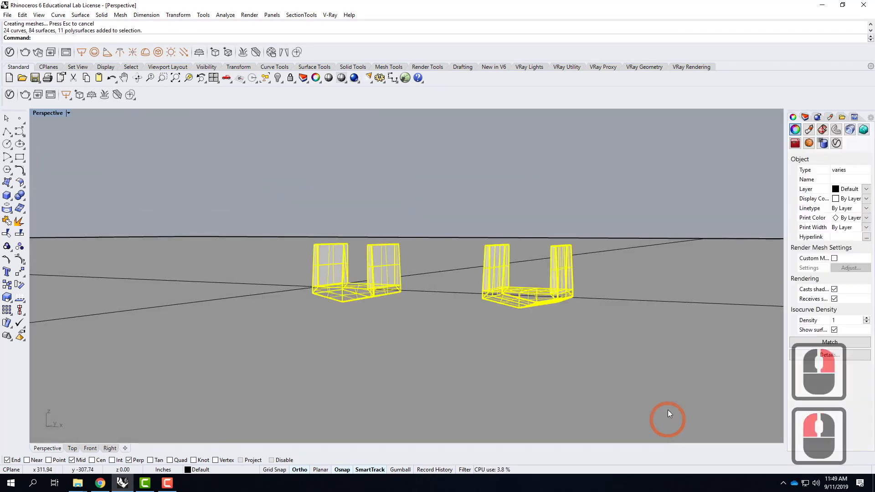
{"action": "left_click", "coordinate": [177, 14]}
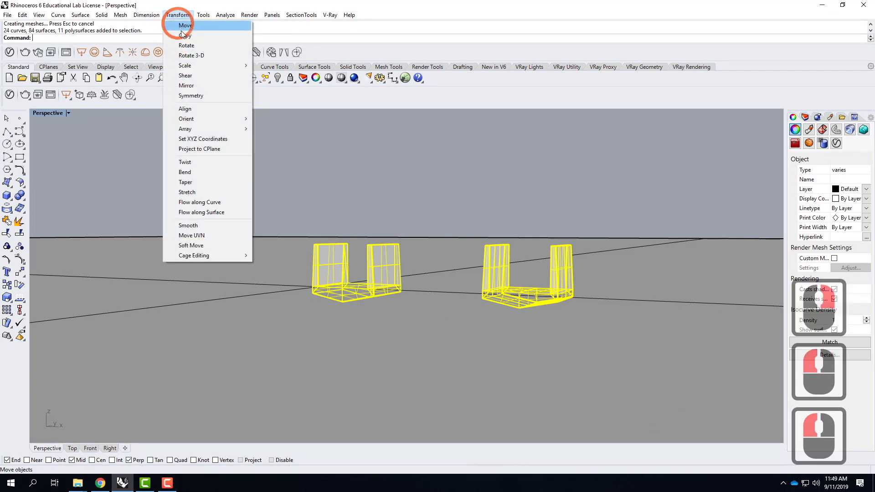
{"action": "left_click", "coordinate": [184, 26]}
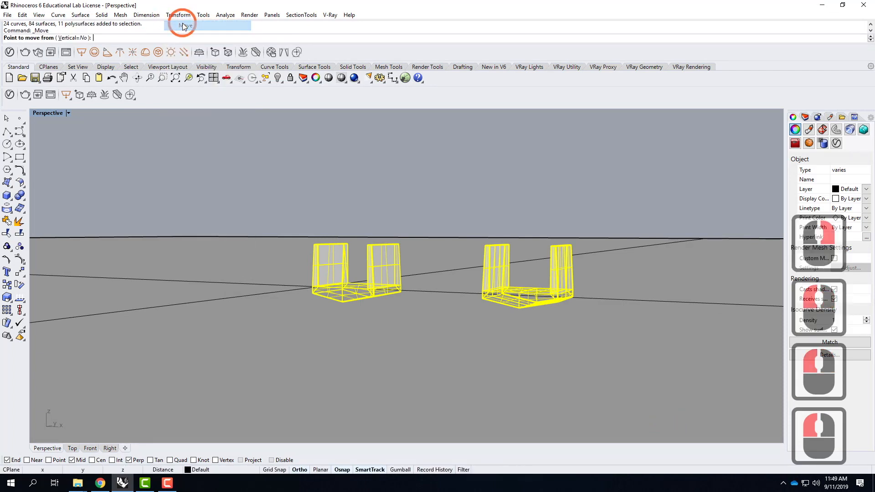
{"action": "left_click", "coordinate": [62, 39]}
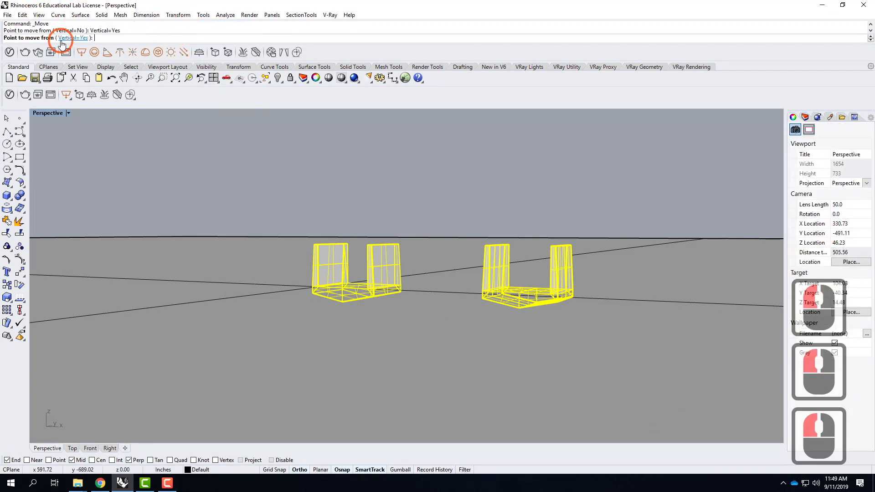
{"action": "left_click", "coordinate": [457, 312]}
{"action": "left_click", "coordinate": [456, 291]}
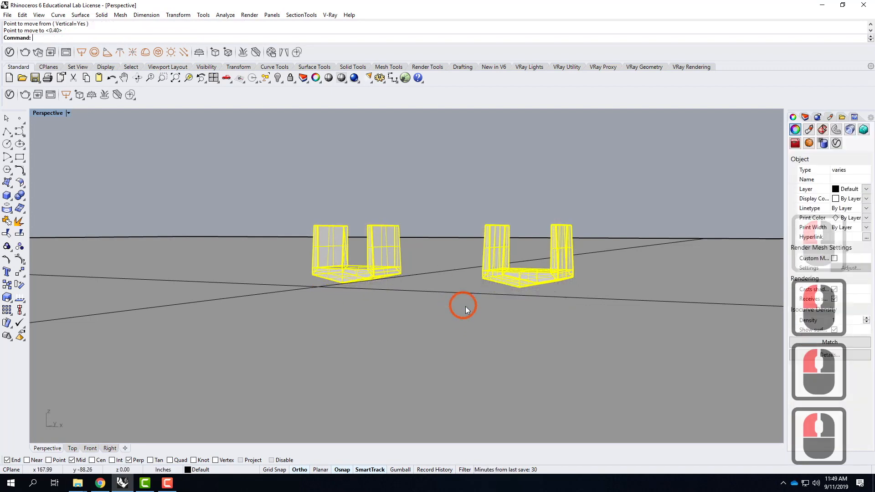
{"action": "right_click_drag", "start_coordinate": [529, 330], "coordinate": [464, 353]}
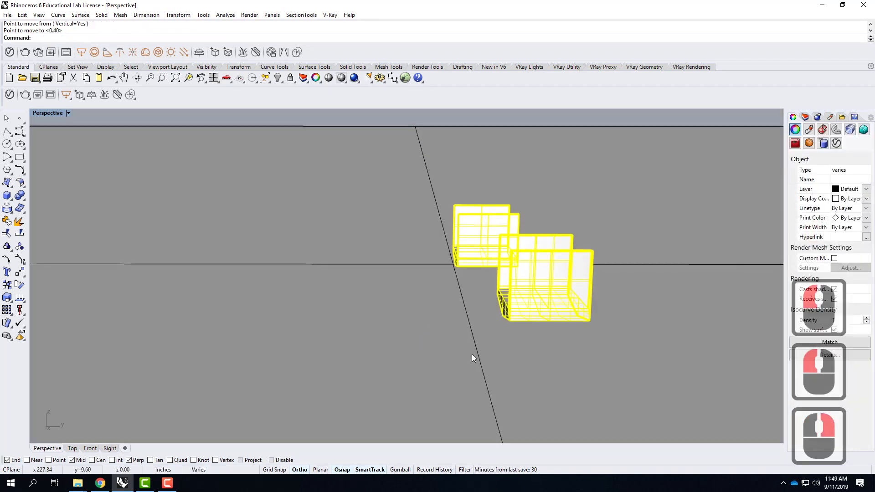
{"action": "key", "text": "Escape"}
Rename Layer 01 as Infinite Plane
{"action": "right_click_drag", "start_coordinate": [402, 355], "coordinate": [521, 379]}
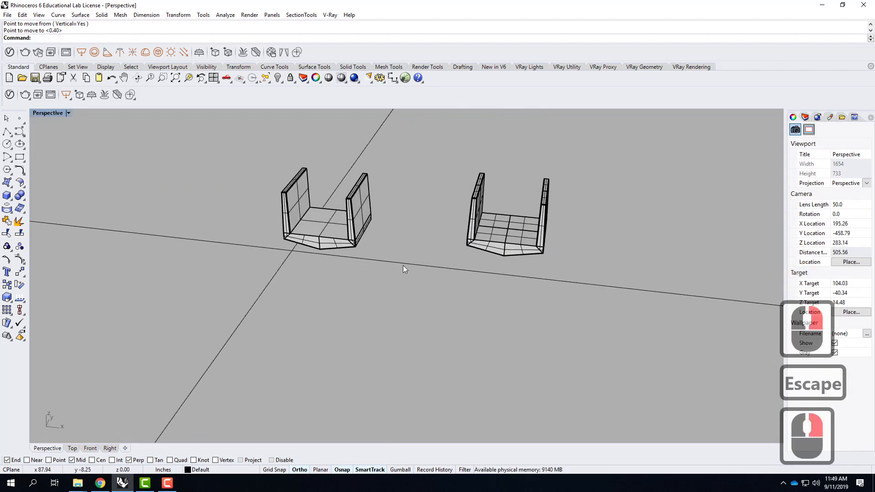
{"action": "left_click", "coordinate": [483, 338]}
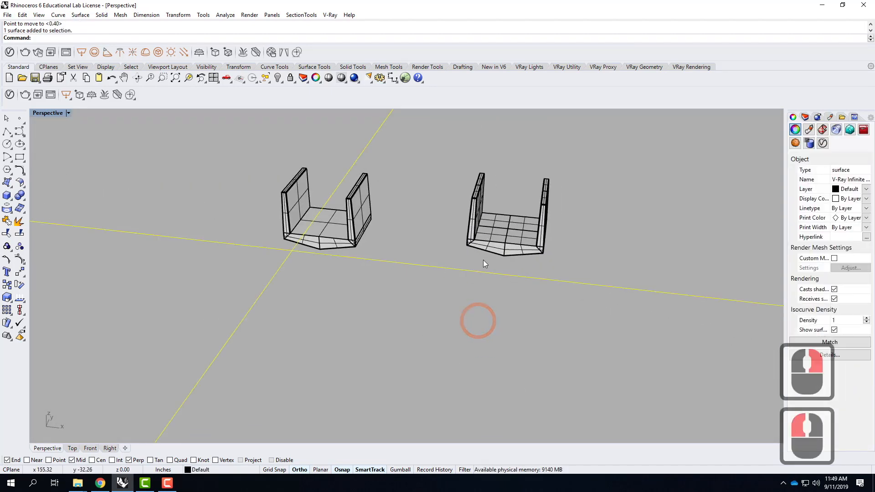
{"action": "key", "text": "Escape"}
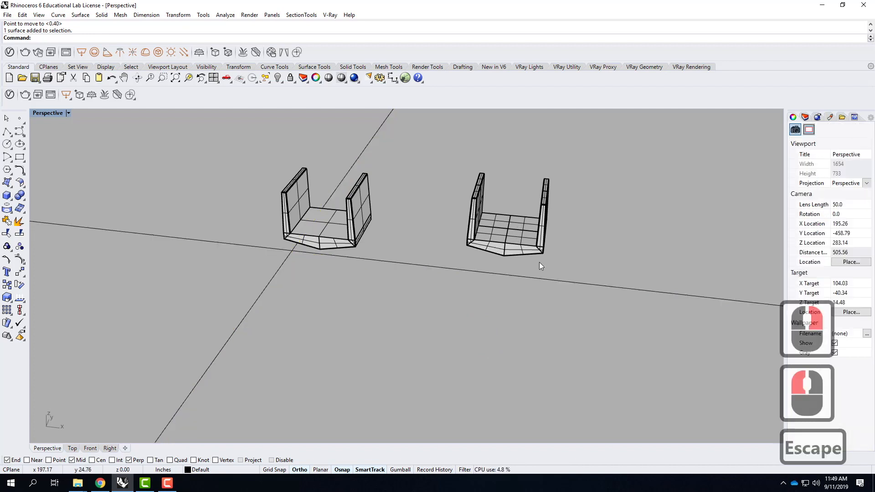
{"action": "left_click", "coordinate": [805, 118]}
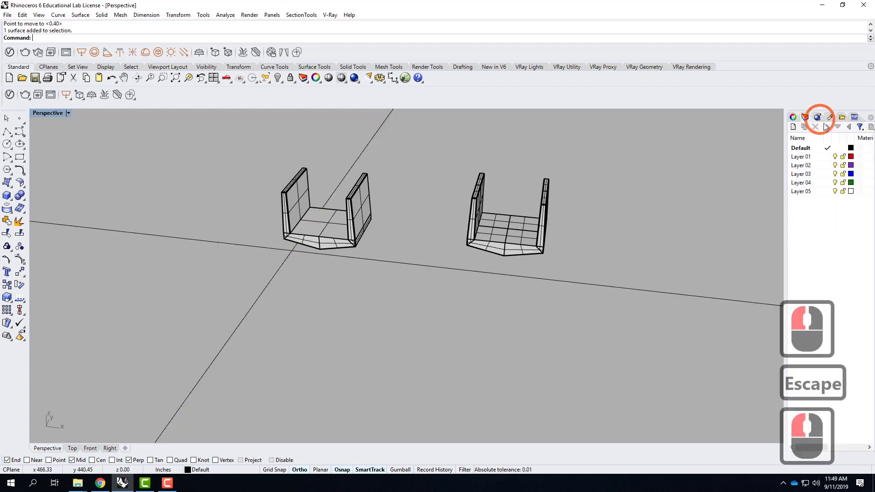
{"action": "left_click", "coordinate": [802, 157]}
{"action": "double_click", "coordinate": [802, 157]}
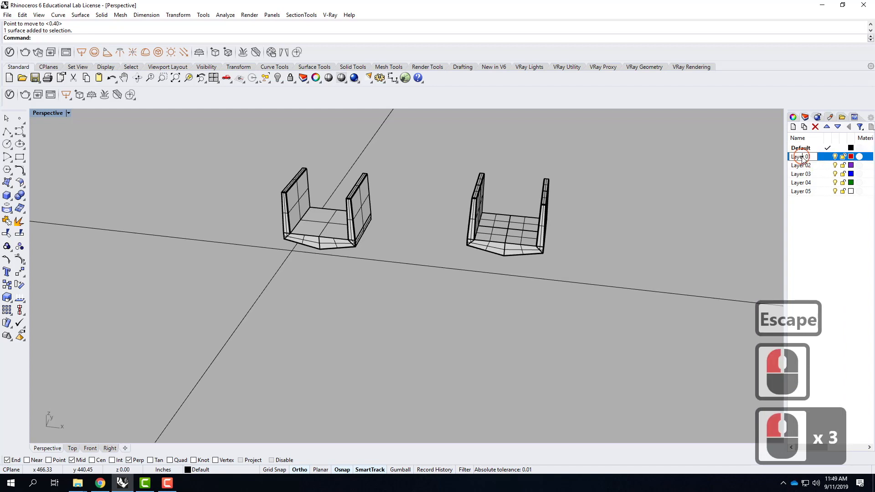
{"action": "left_click_drag", "start_coordinate": [812, 157], "coordinate": [761, 147]}
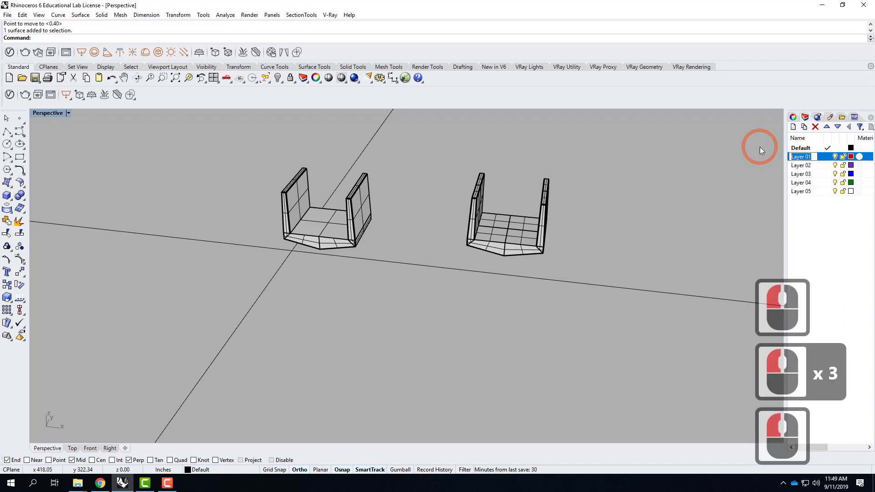
{"action": "type", "text": "Infinite Plane"}
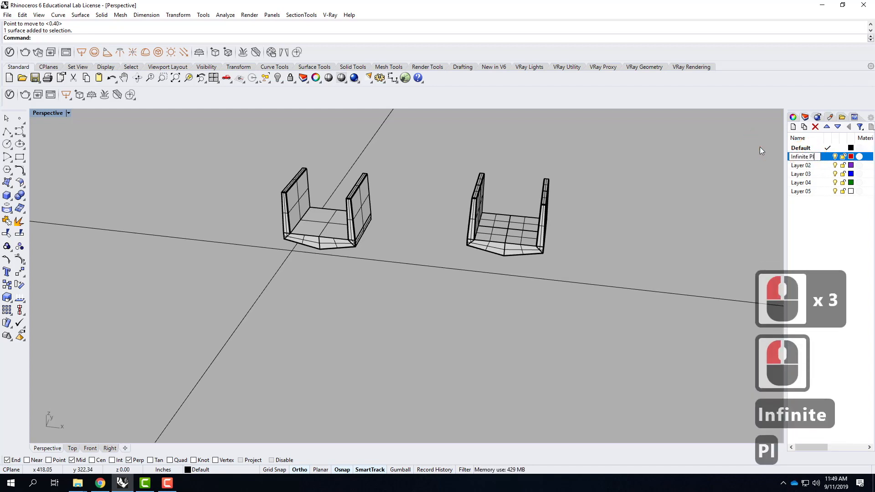
{"action": "key", "text": "Return"}
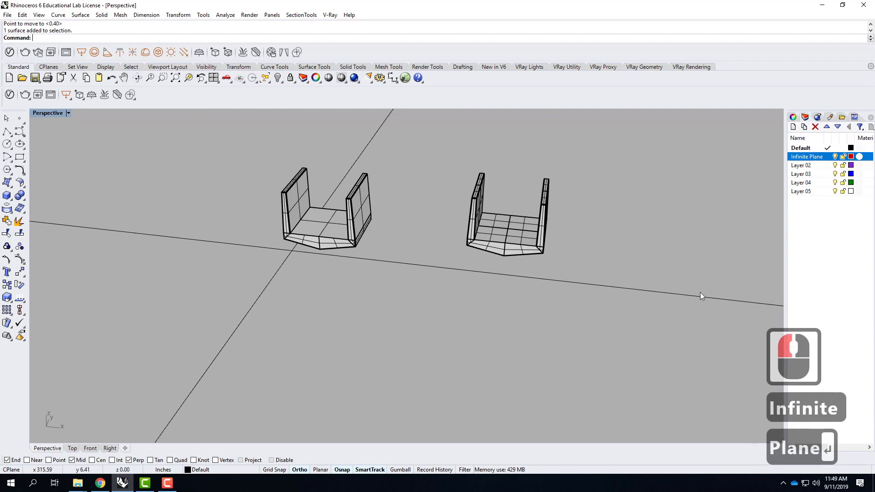
Move the V-Ray infinite plane object to the Infinite Plane layer and lock that layer
{"action": "left_click", "coordinate": [700, 294]}
{"action": "right_click", "coordinate": [827, 156]}
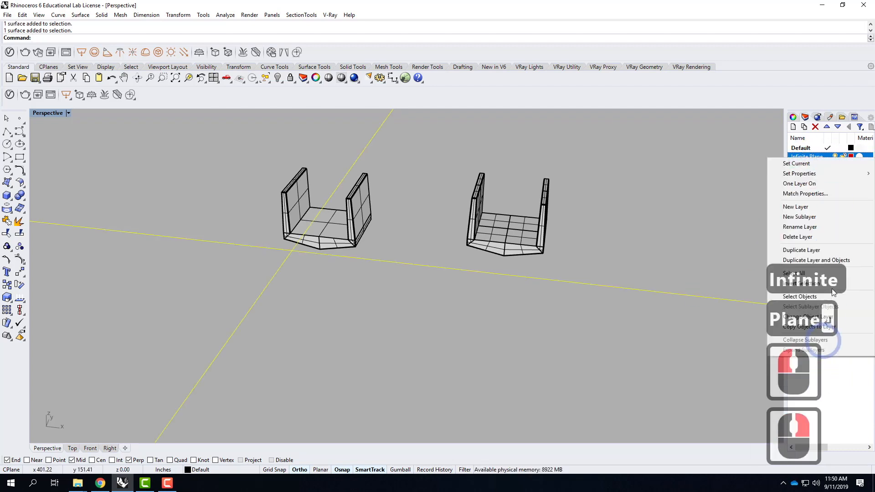
{"action": "left_click", "coordinate": [845, 317]}
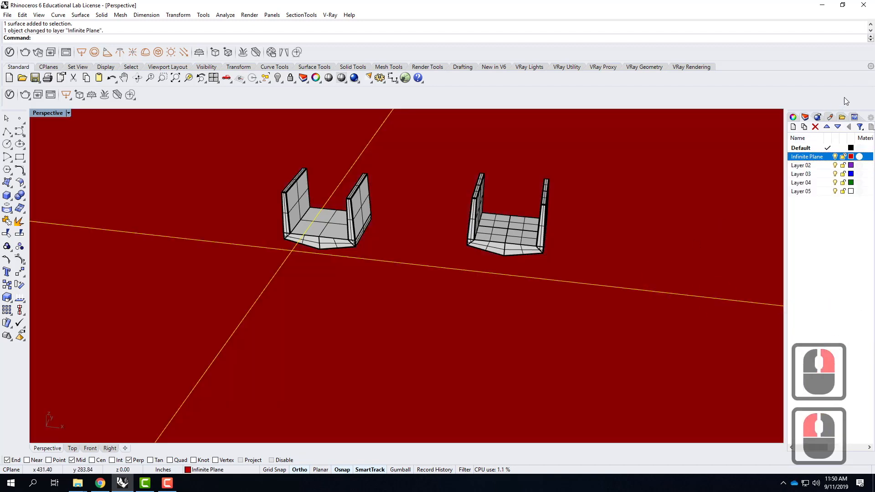
{"action": "left_click", "coordinate": [843, 156]}
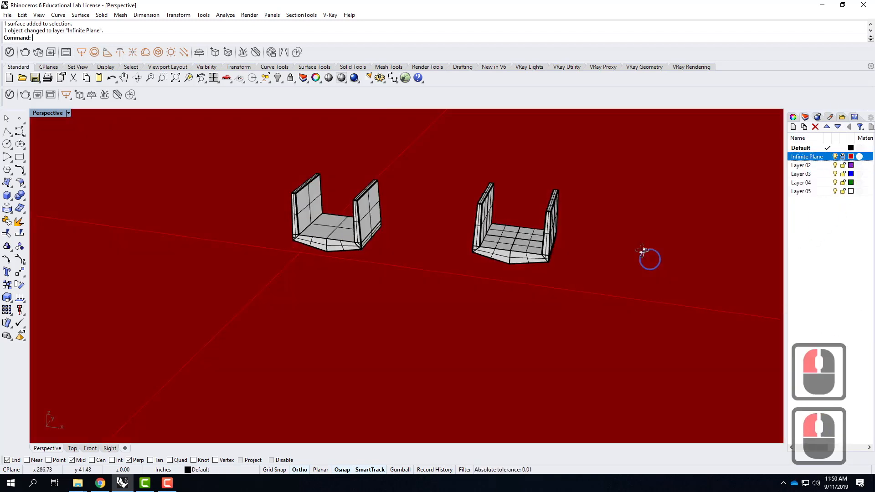
Draw a helper box about 78 inches high on the ground, beside the U-shaped piece nearest the origin
{"action": "right_click_drag", "start_coordinate": [654, 260], "coordinate": [456, 238]}
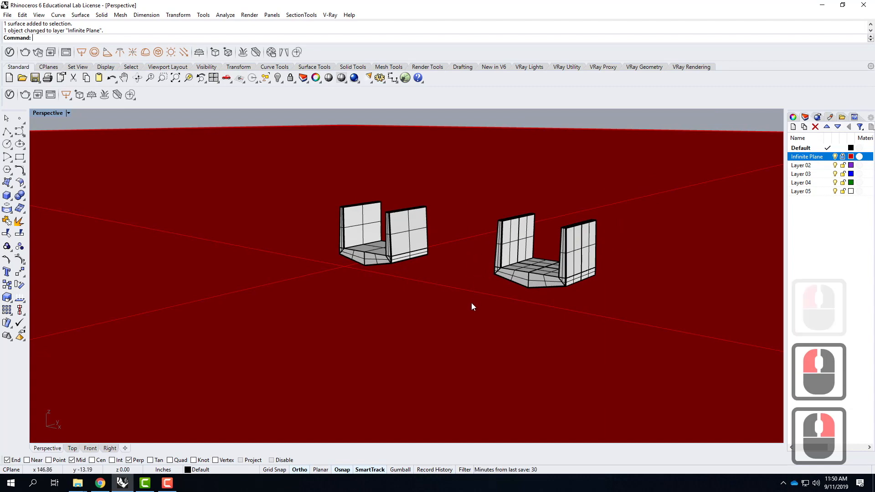
{"action": "right_click_drag", "start_coordinate": [466, 304], "coordinate": [460, 258]}
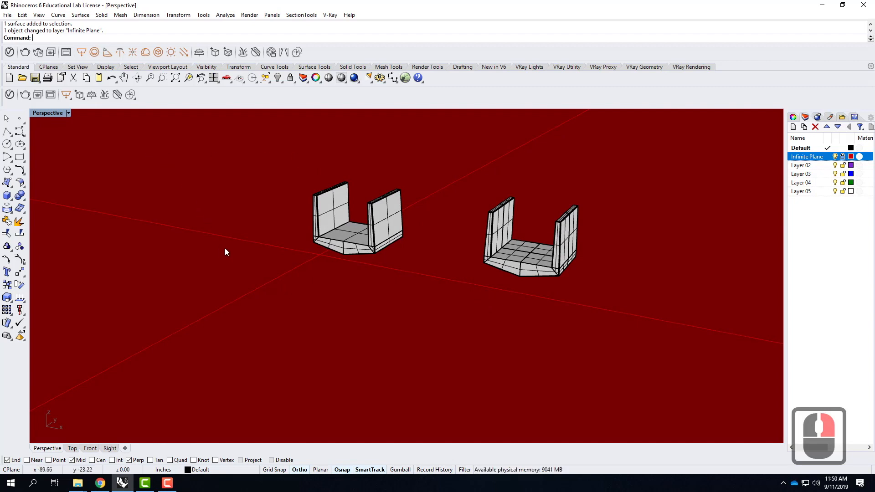
{"action": "left_click", "coordinate": [7, 196]}
{"action": "left_click", "coordinate": [148, 272]}
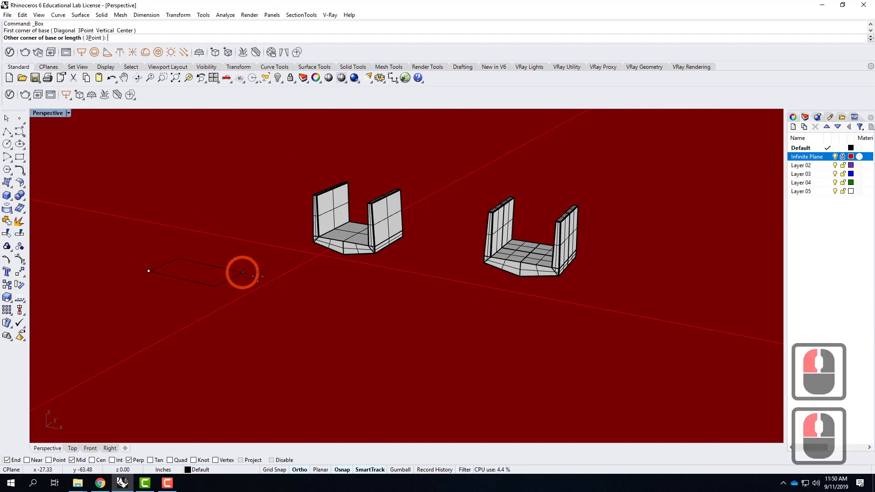
{"action": "left_click", "coordinate": [292, 255]}
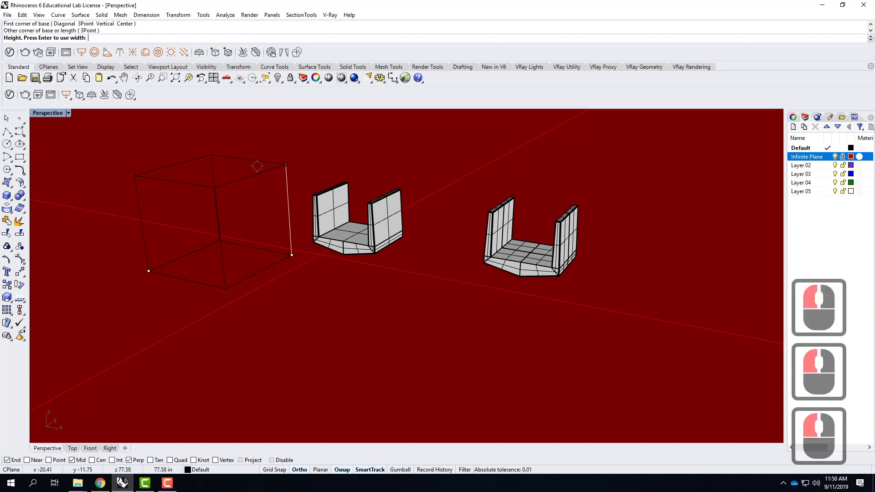
{"action": "left_click", "coordinate": [255, 159]}
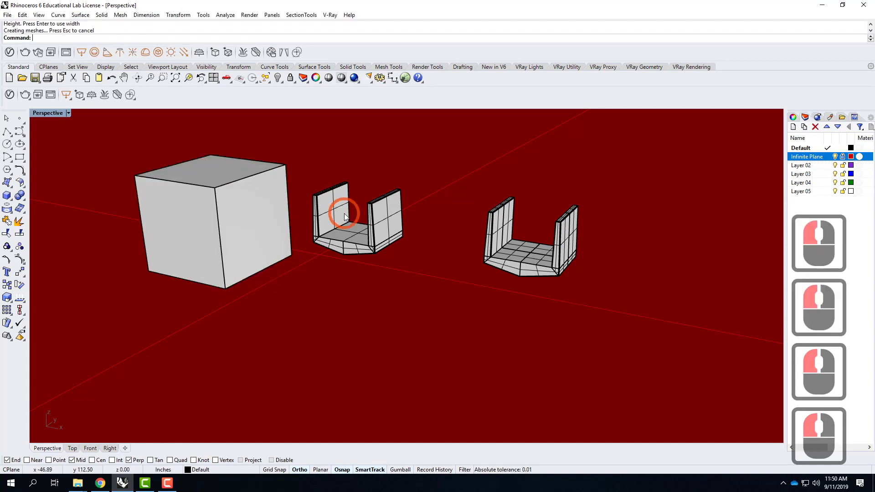
Place a directional light aimed diagonally from the box's upper corner to its opposite base corner, and delete the helper box
{"action": "left_click", "coordinate": [184, 52]}
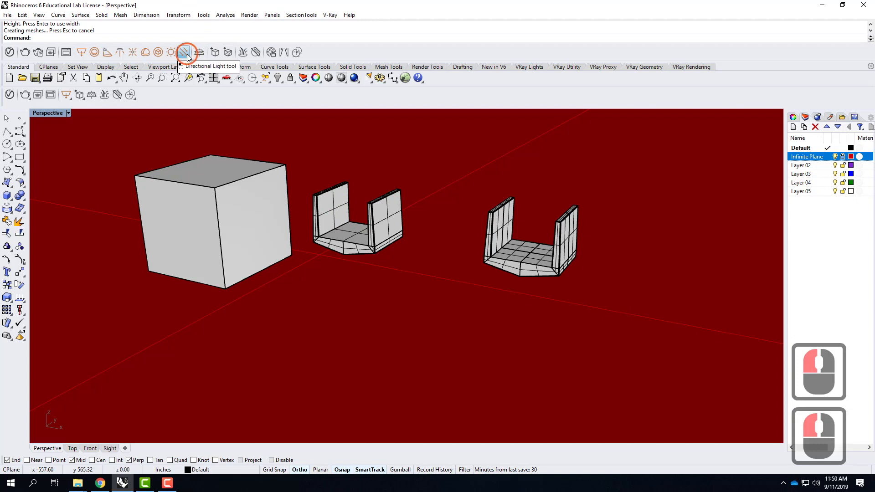
{"action": "left_click", "coordinate": [294, 254]}
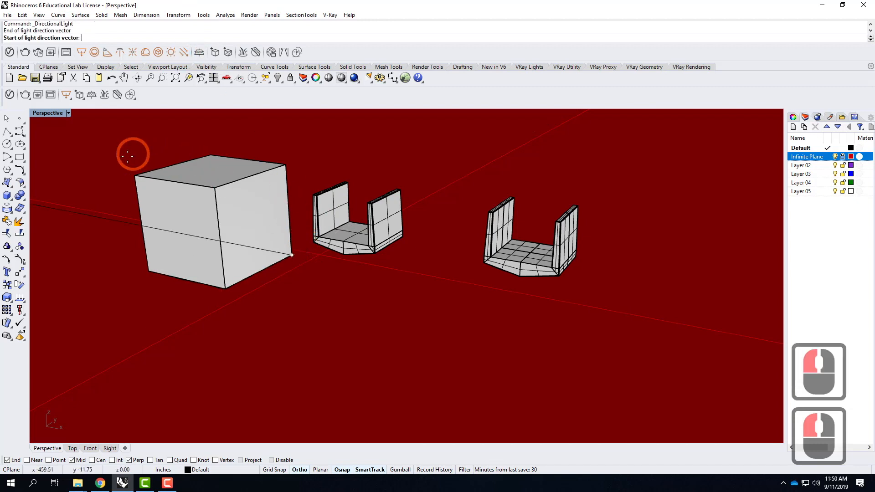
{"action": "left_click", "coordinate": [132, 172]}
{"action": "left_click", "coordinate": [206, 178]}
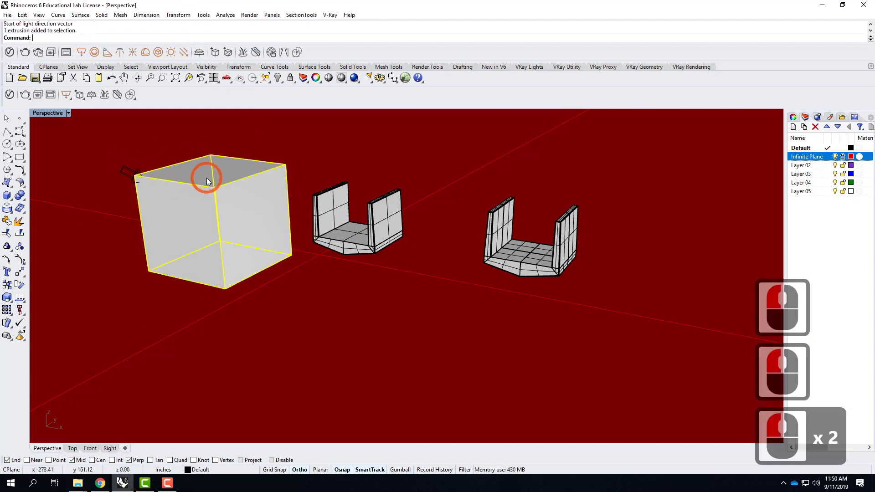
{"action": "key", "text": "Delete"}
{"action": "left_click", "coordinate": [162, 188]}
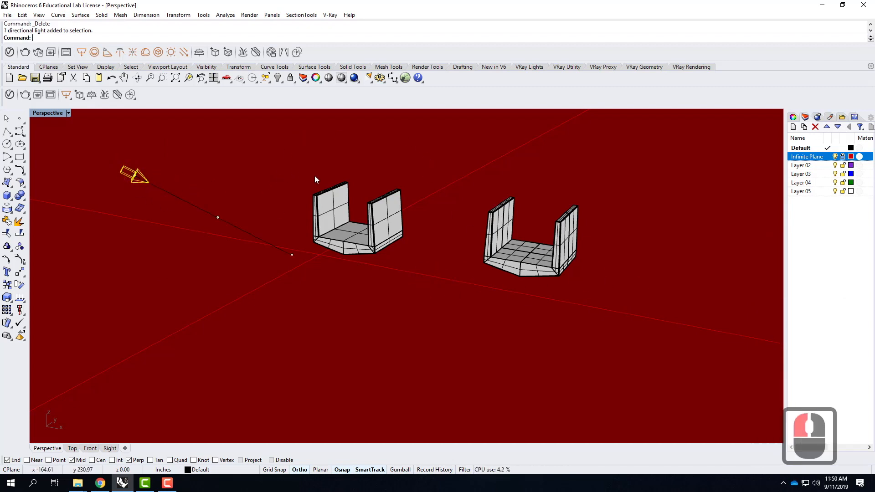
{"action": "key", "text": "Escape"}
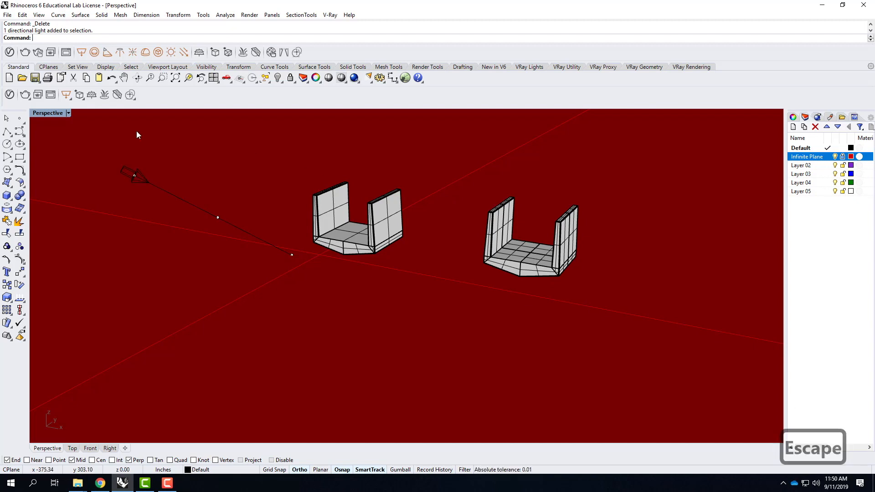
Add the Concrete Flooring J01 2m material from the V-Ray Concrete library to the scene's material list
{"action": "left_click", "coordinate": [10, 52]}
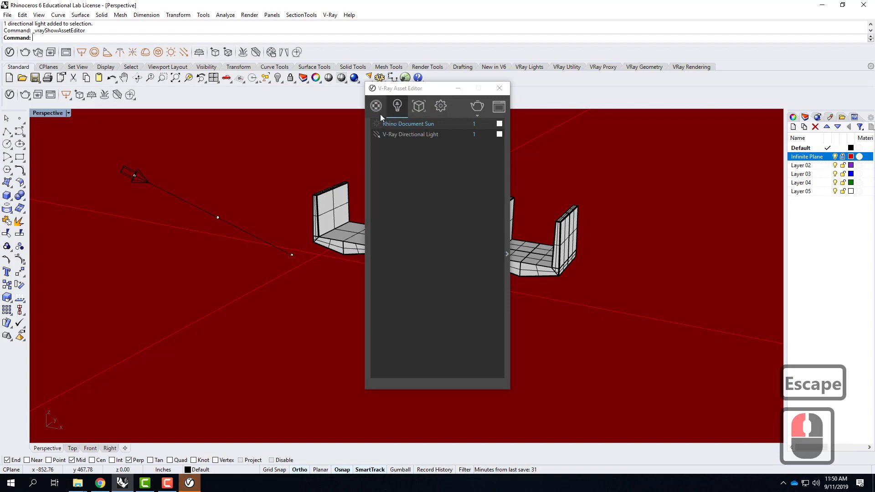
{"action": "left_click", "coordinate": [377, 107]}
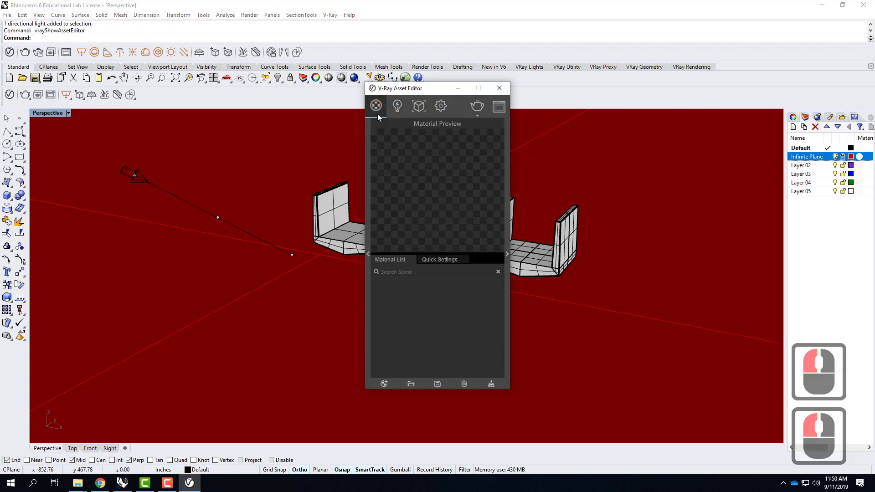
{"action": "left_click", "coordinate": [368, 254]}
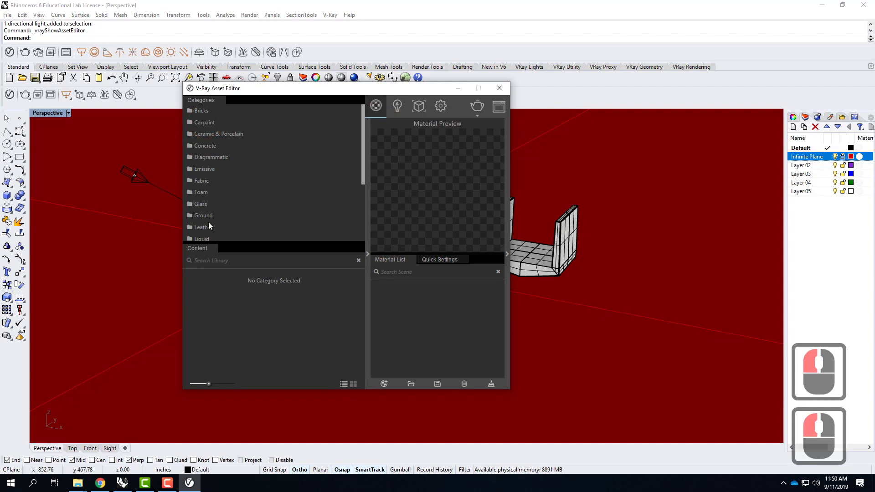
{"action": "double_click", "coordinate": [203, 147]}
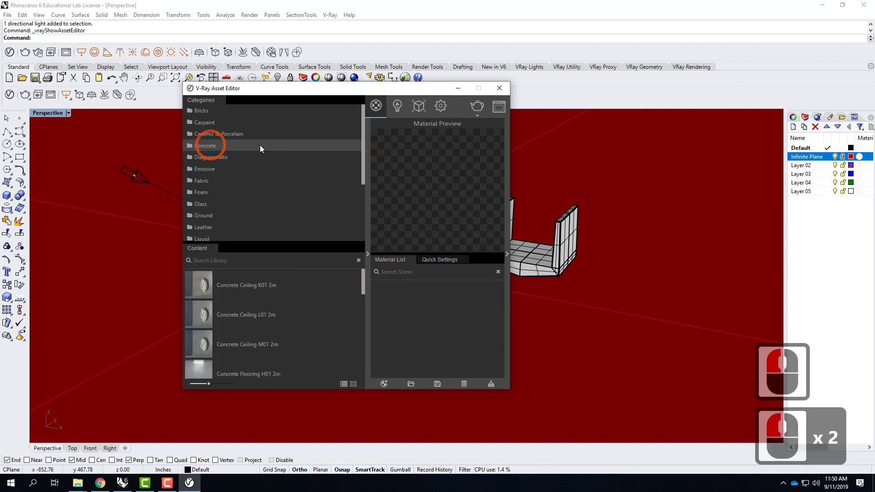
{"action": "scroll", "coordinate": [314, 316], "scroll_direction": "down", "scroll_amount": 3}
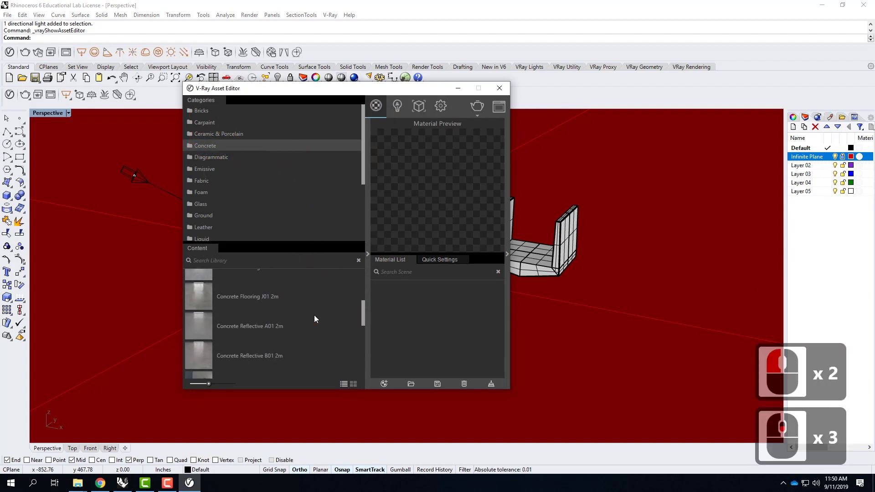
{"action": "left_click", "coordinate": [258, 295]}
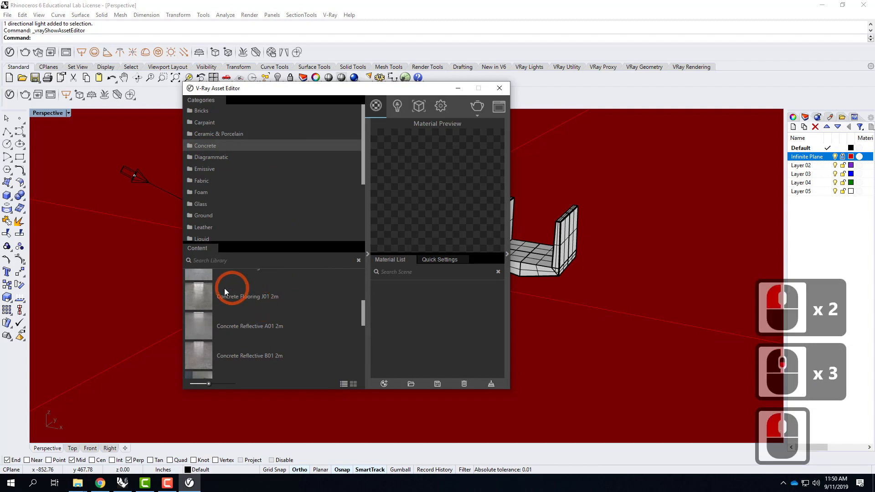
{"action": "left_click_drag", "start_coordinate": [233, 297], "coordinate": [428, 310]}
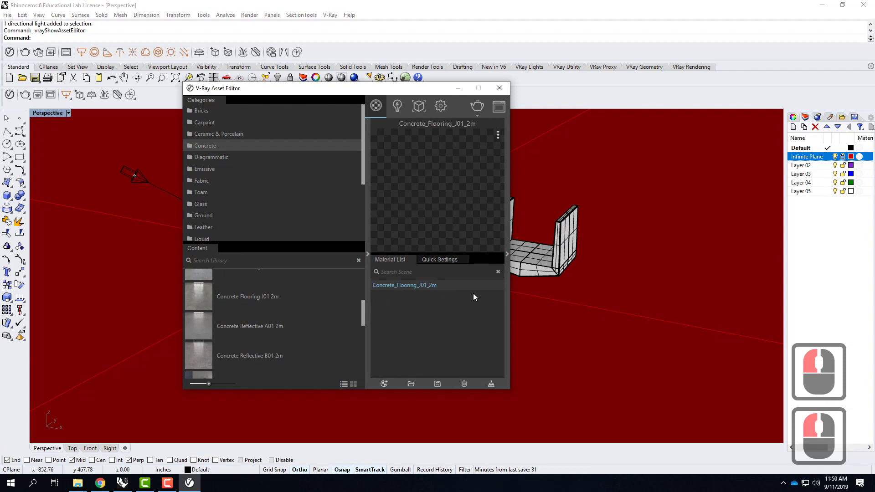
Apply the Concrete_Flooring_J01_2m material to the Default layer and close the V-Ray Asset Editor
{"action": "right_click", "coordinate": [417, 288]}
{"action": "mouse_move", "coordinate": [469, 212]}
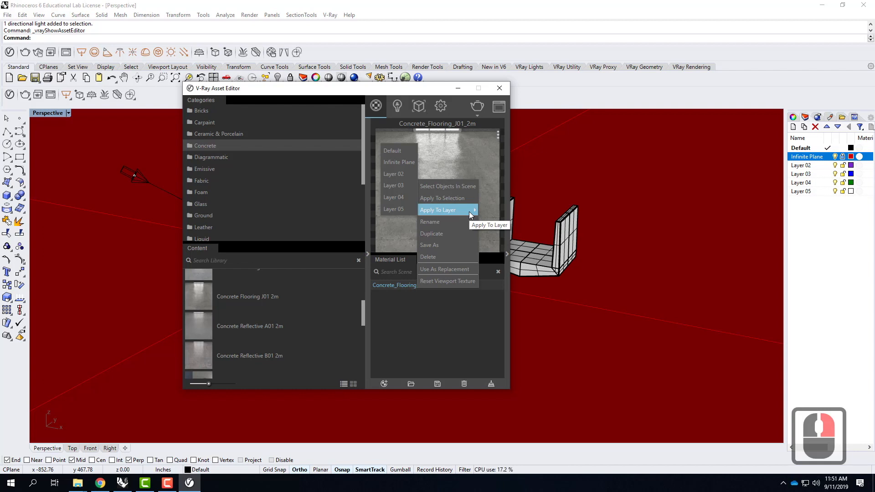
{"action": "left_click", "coordinate": [392, 151]}
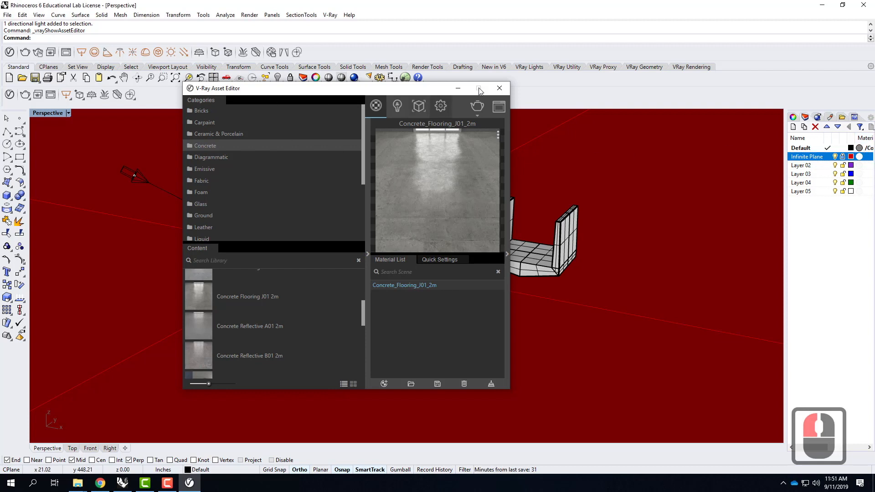
{"action": "left_click", "coordinate": [504, 89]}
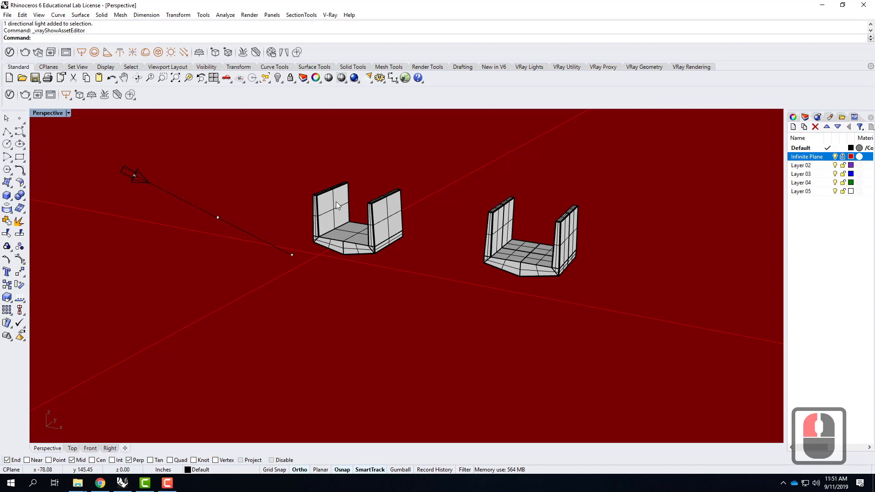
Open the environment background colour in the V-Ray render settings and switch its colour range to 0 to 255
{"action": "scroll", "coordinate": [392, 193], "scroll_direction": "up", "scroll_amount": 2}
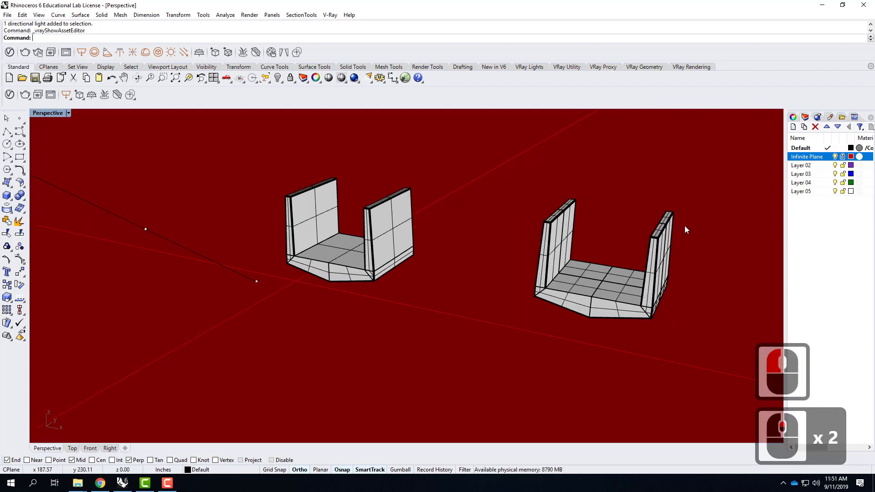
{"action": "scroll", "coordinate": [732, 262], "scroll_direction": "up", "scroll_amount": 3}
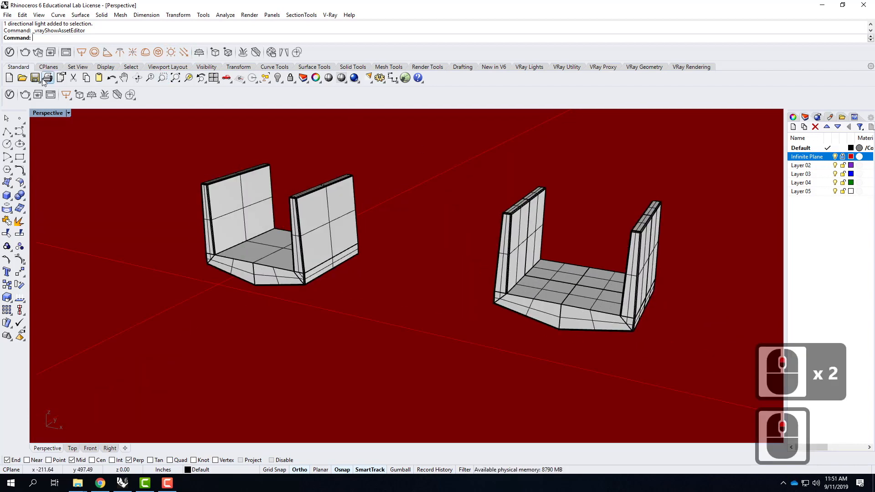
{"action": "left_click", "coordinate": [9, 52]}
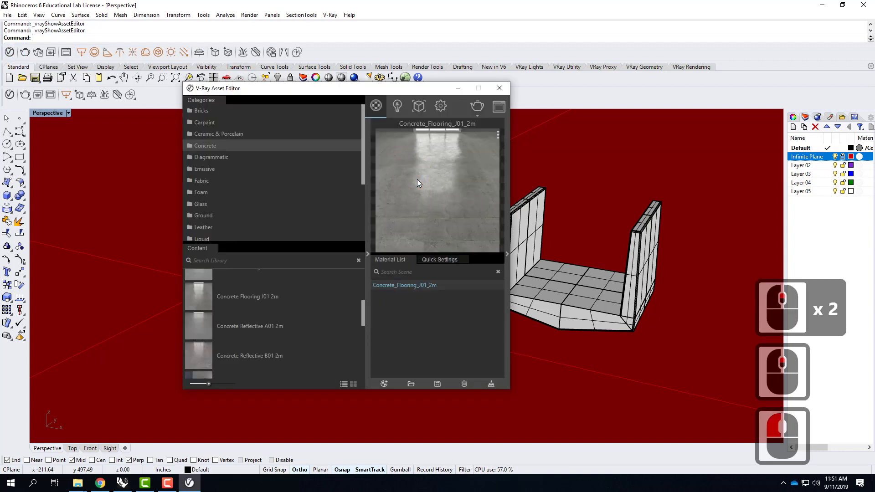
{"action": "left_click", "coordinate": [446, 108]}
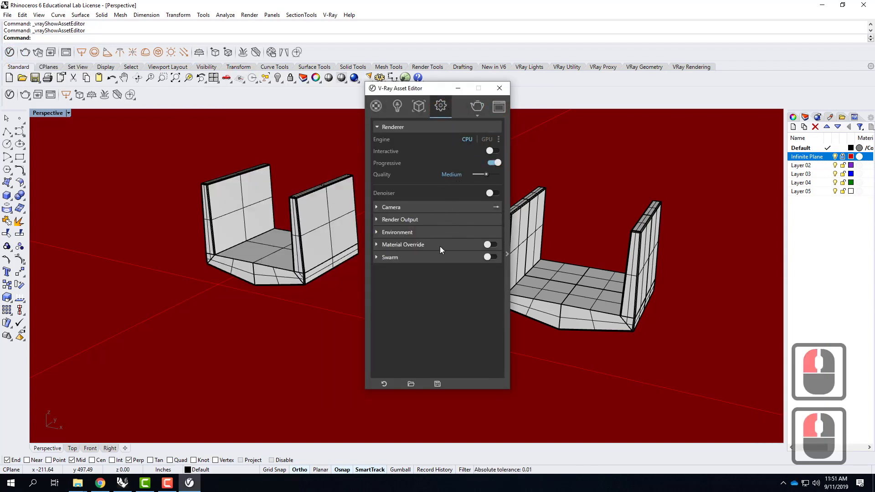
{"action": "left_click", "coordinate": [507, 254]}
{"action": "left_click", "coordinate": [390, 248]}
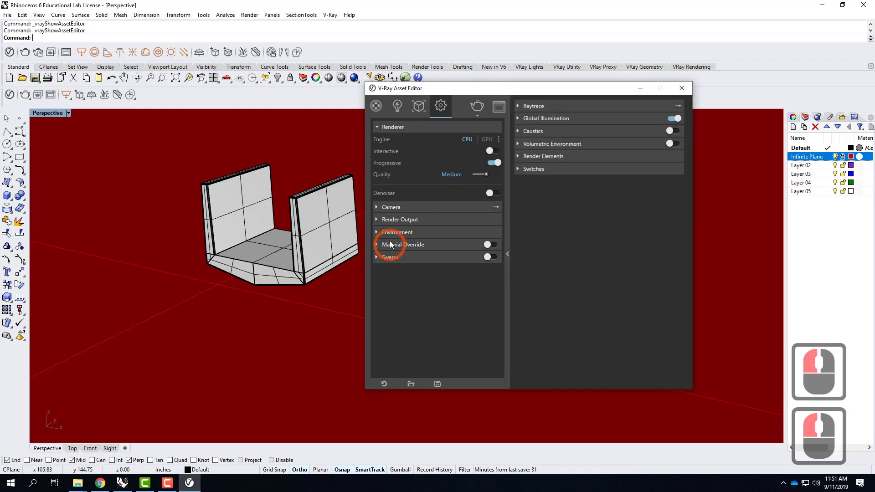
{"action": "left_click", "coordinate": [378, 232]}
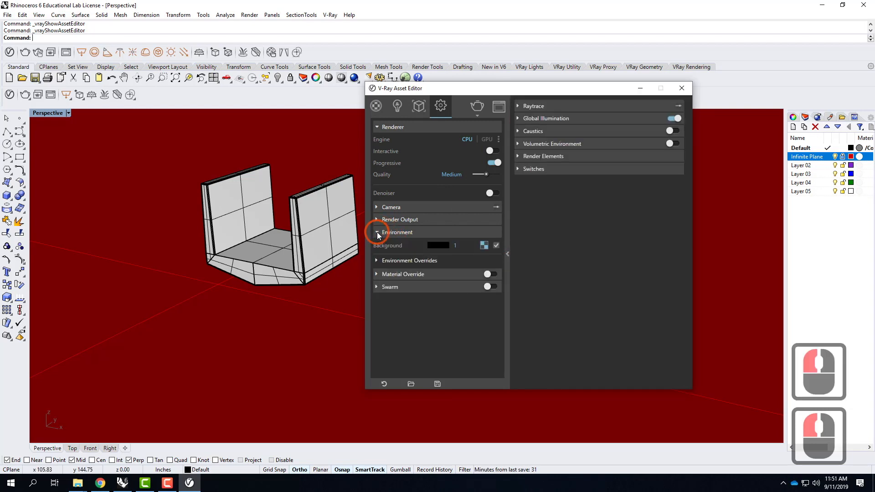
{"action": "left_click", "coordinate": [443, 245]}
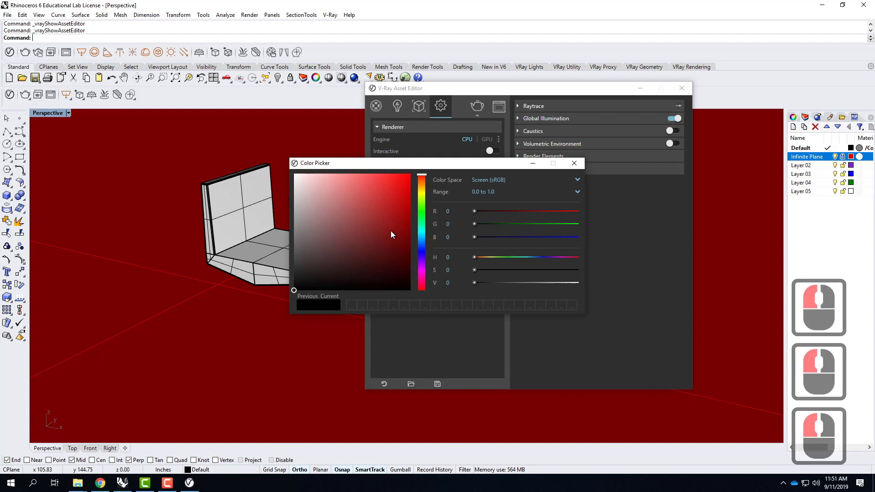
{"action": "left_click", "coordinate": [579, 191]}
{"action": "left_click", "coordinate": [485, 214]}
Set the environment background colour to R 250, G 252, B 255 and close the V-Ray Asset Editor
{"action": "left_click", "coordinate": [454, 213]}
{"action": "left_click", "coordinate": [439, 212]}
{"action": "left_click", "coordinate": [428, 214]}
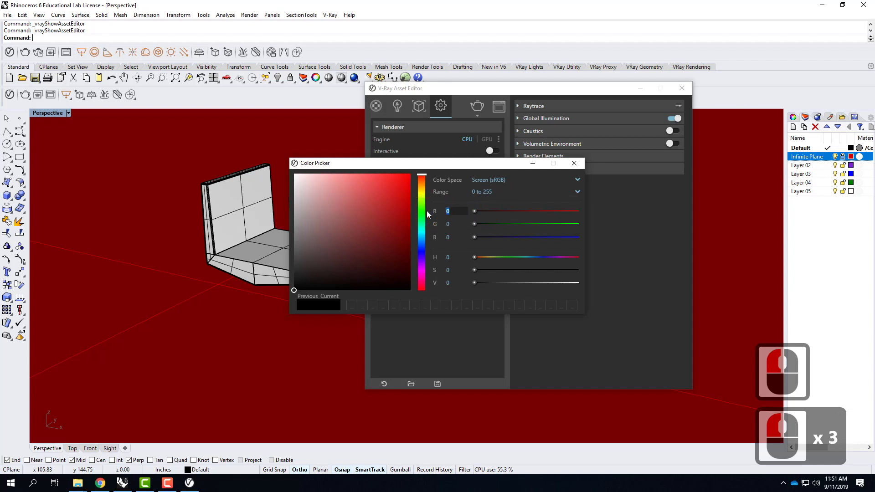
{"action": "type", "text": "250"}
{"action": "key", "text": "Tab"}
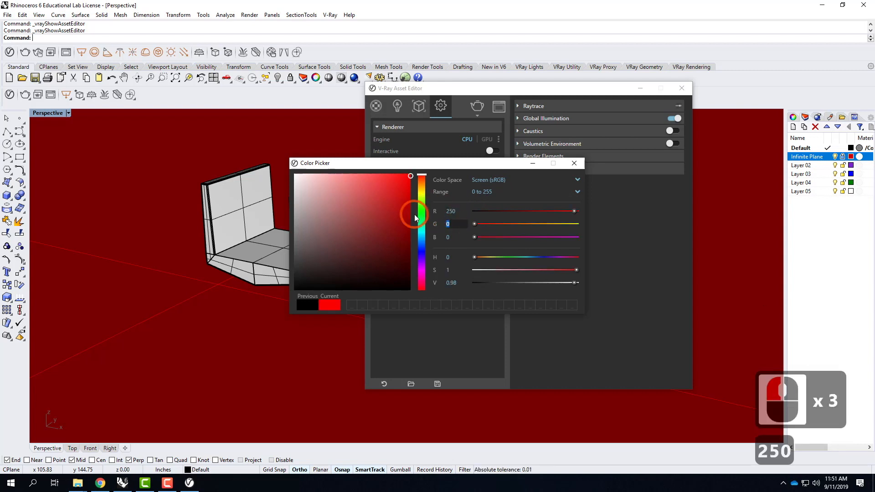
{"action": "left_click", "coordinate": [414, 214]}
{"action": "type", "text": "252"}
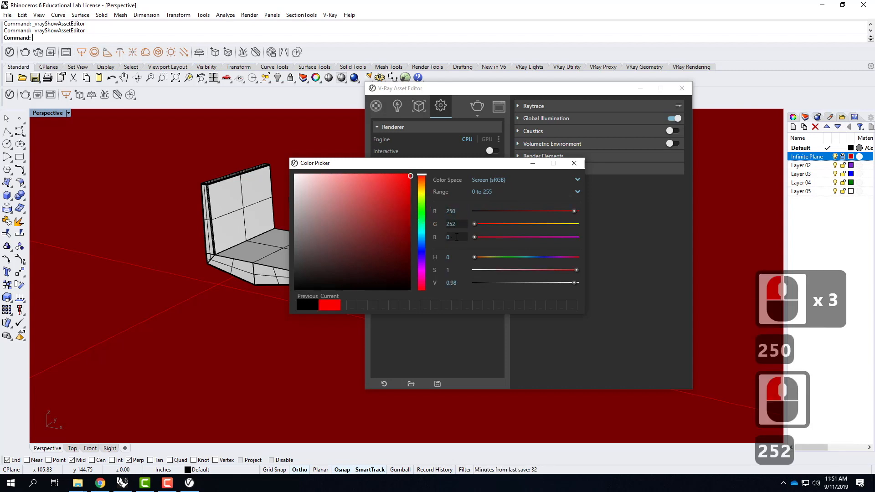
{"action": "left_click", "coordinate": [454, 237]}
{"action": "type", "text": "255"}
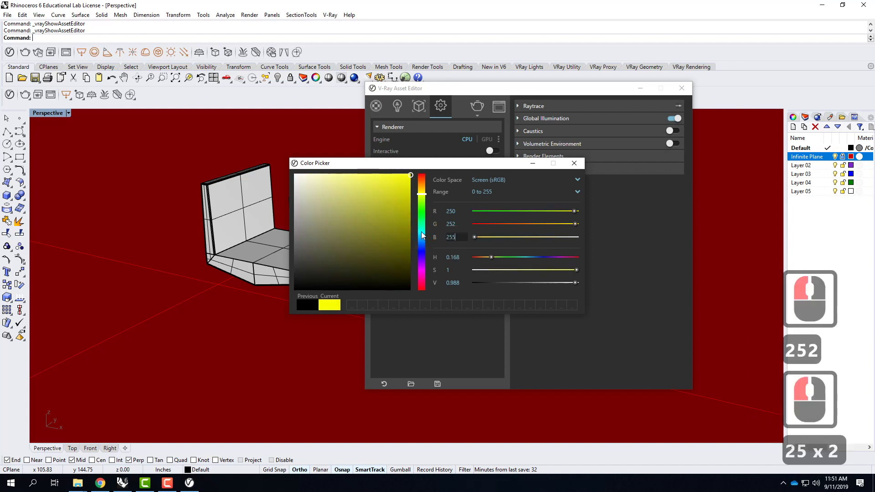
{"action": "left_click", "coordinate": [485, 212]}
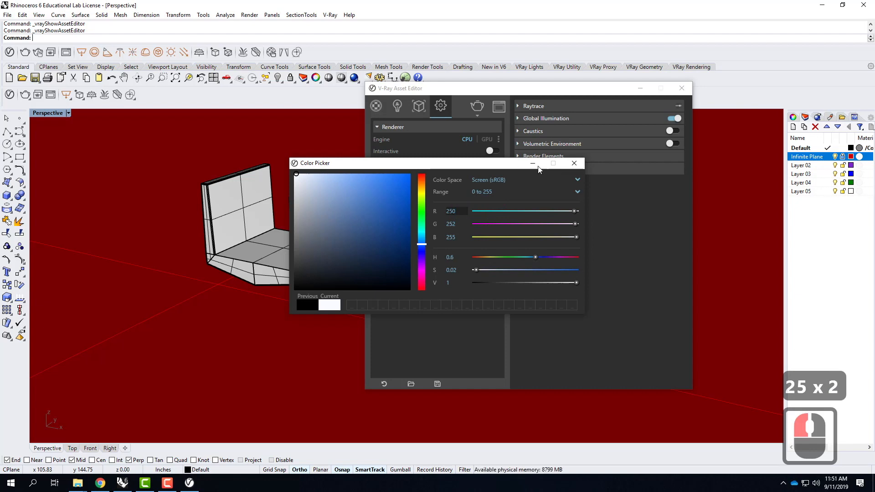
{"action": "left_click", "coordinate": [574, 162]}
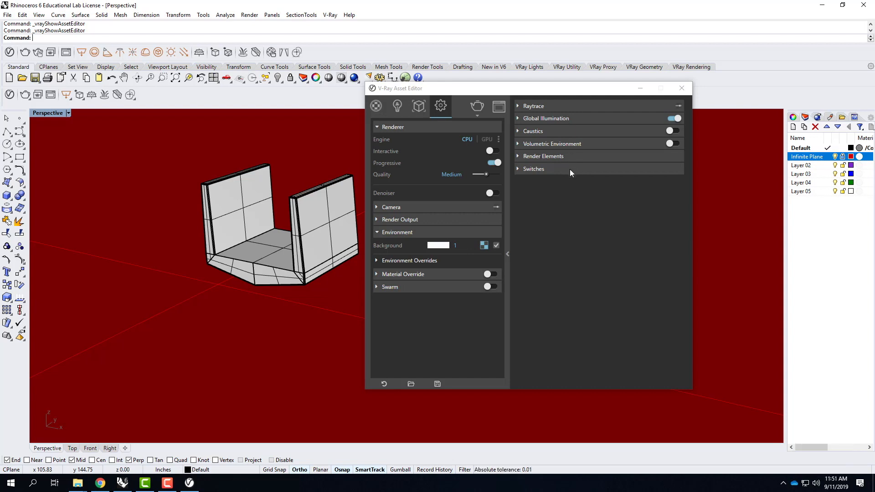
{"action": "left_click", "coordinate": [686, 89]}
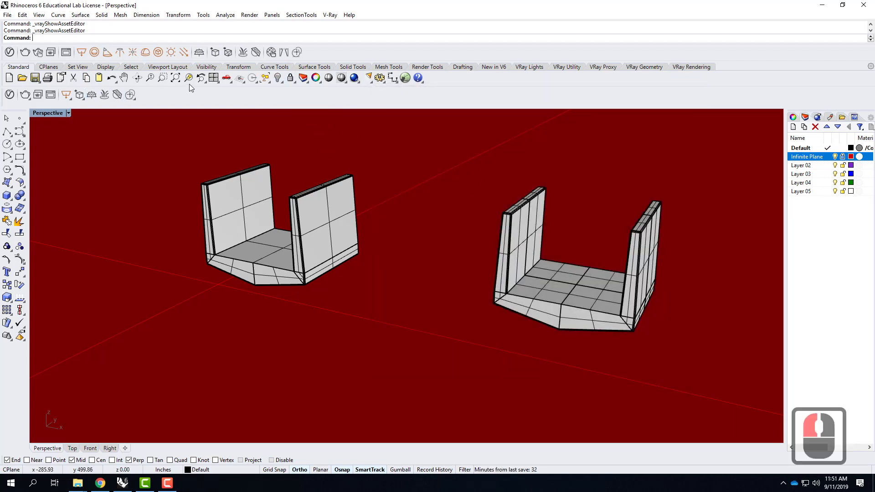
Render the perspective view with V-Ray and save the image as PNG Render01 in Live Demonstrations > Live - A136 Exercises > Ex205 - Modeling Components (Day 1)
{"action": "left_click", "coordinate": [25, 53]}
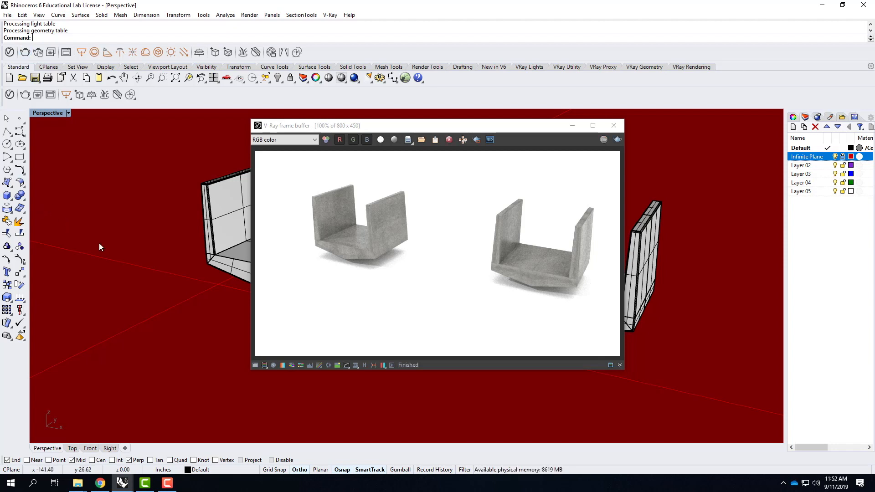
{"action": "left_click", "coordinate": [409, 141]}
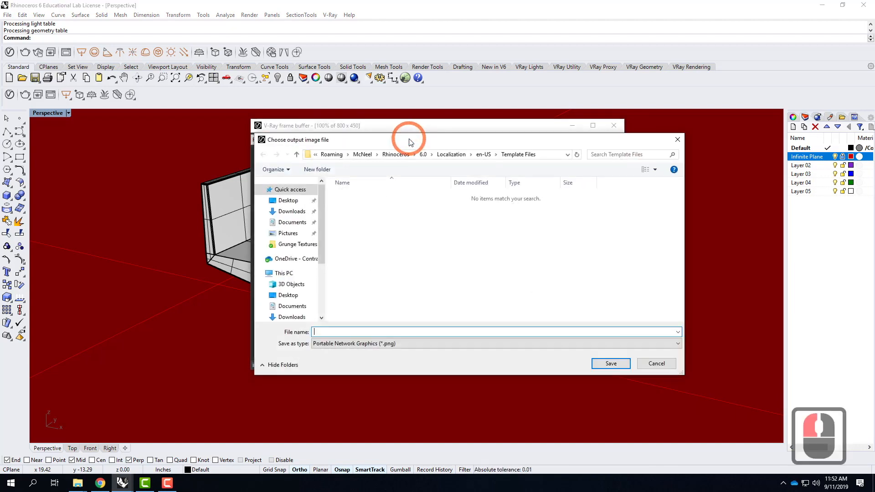
{"action": "left_click", "coordinate": [295, 259]}
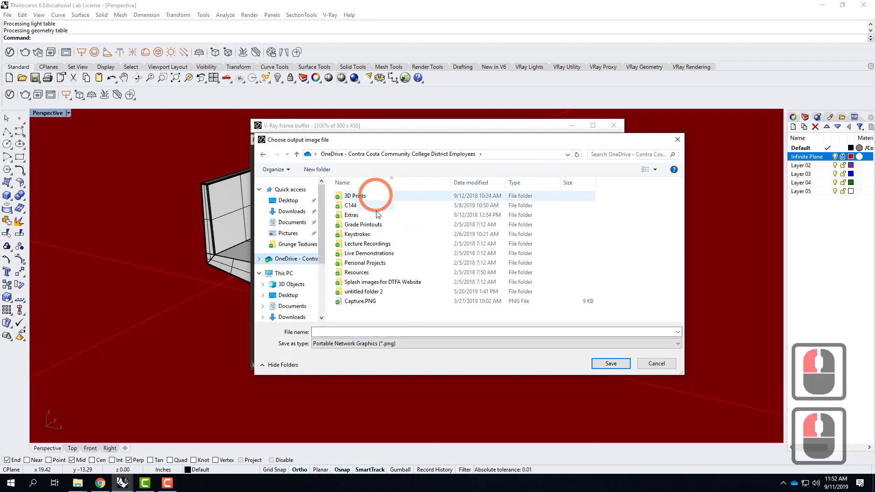
{"action": "double_click", "coordinate": [368, 254]}
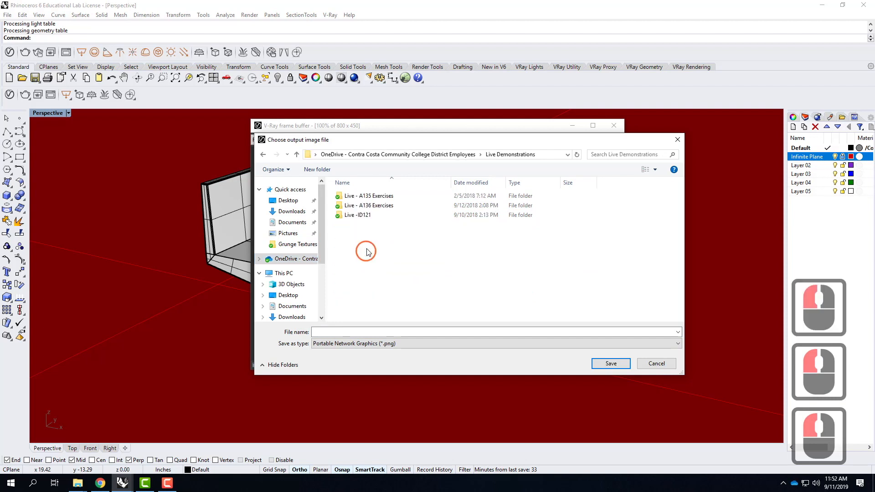
{"action": "left_click", "coordinate": [372, 206]}
{"action": "double_click", "coordinate": [372, 206]}
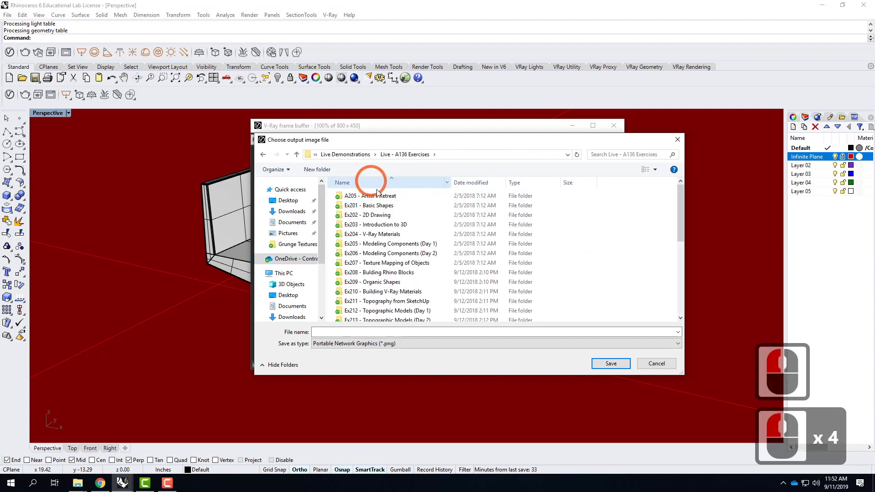
{"action": "double_click", "coordinate": [401, 244]}
{"action": "left_click", "coordinate": [345, 330]}
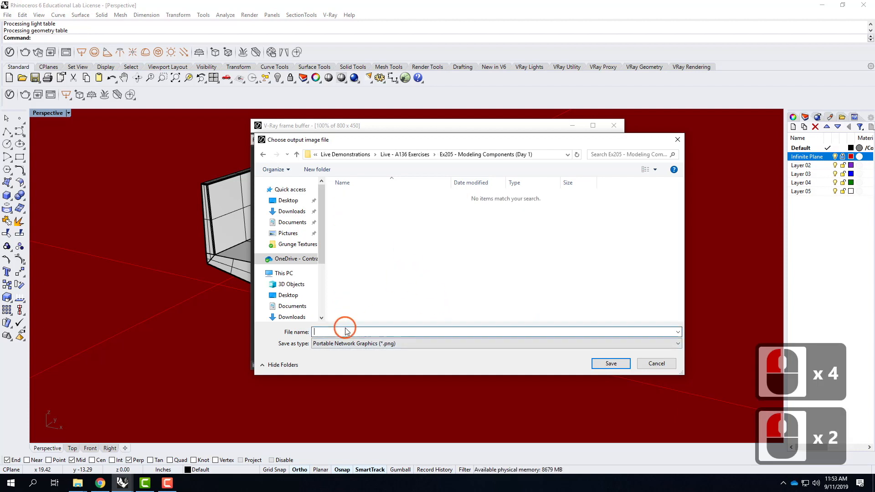
{"action": "type", "text": "Rend"}
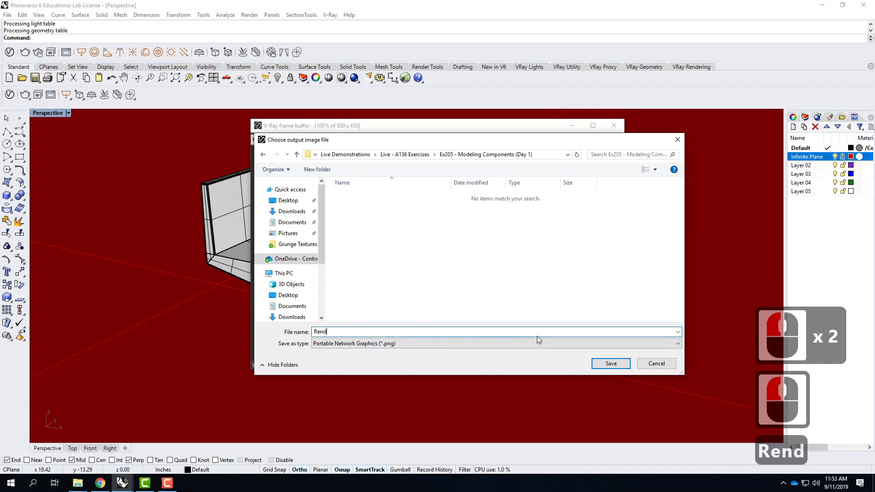
{"action": "type", "text": "er012"}
{"action": "key", "text": "BackSpace"}
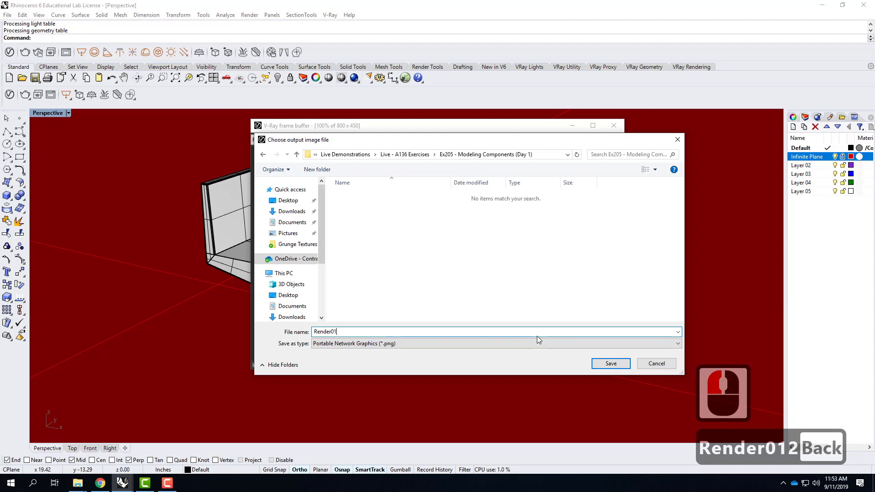
{"action": "left_click", "coordinate": [611, 363]}
{"action": "left_click", "coordinate": [421, 225]}
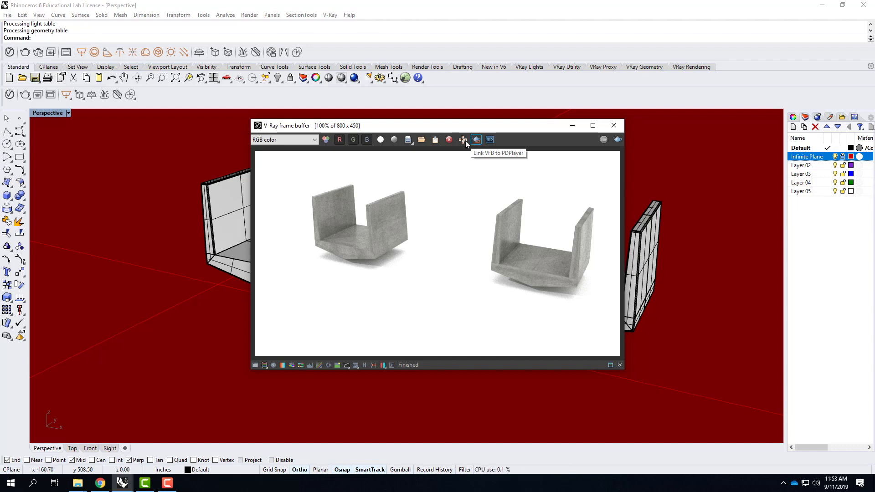
{"action": "left_click", "coordinate": [167, 483]}
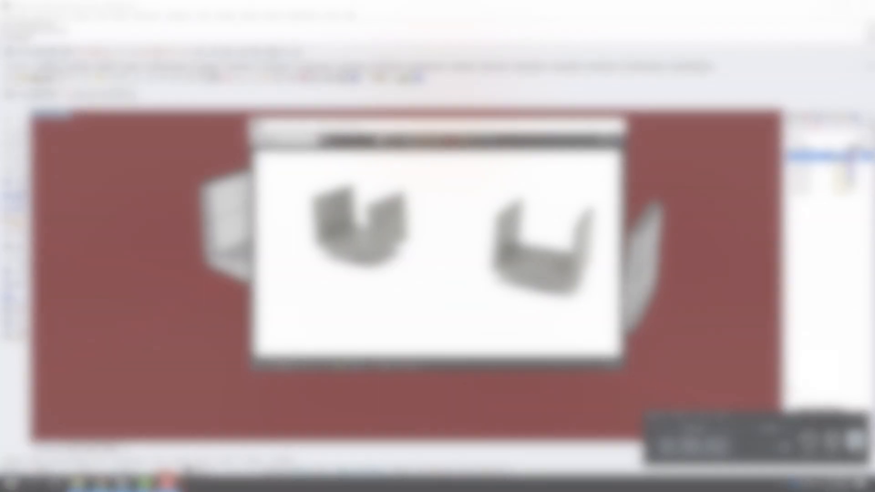